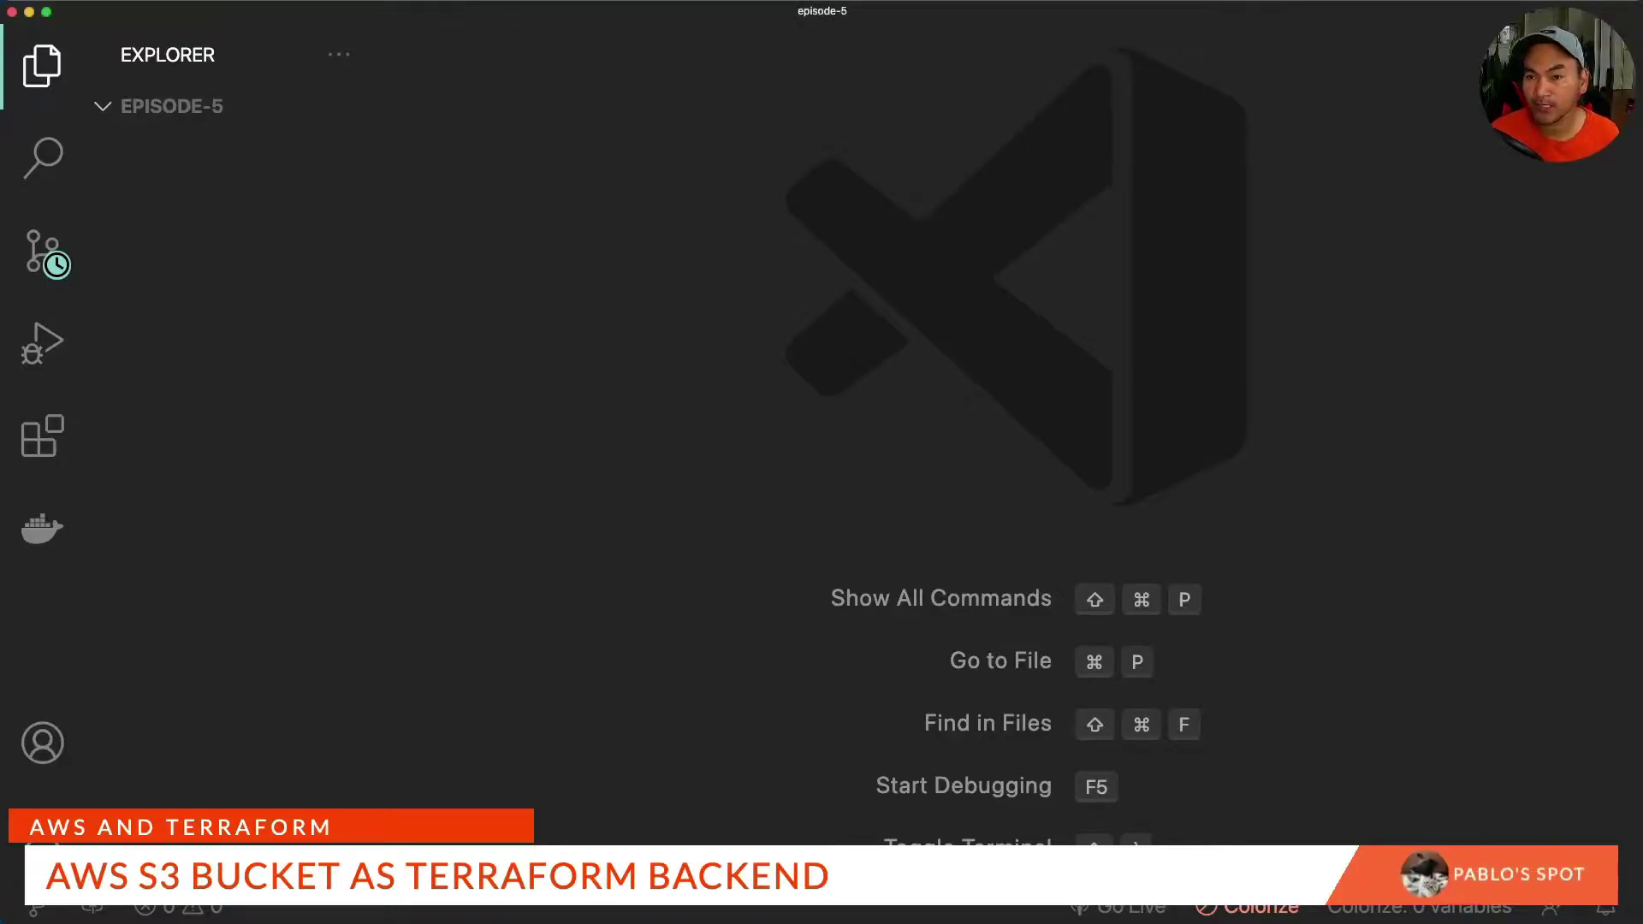
# Browse the installed HashiCorp Terraform and Terraform doc snippets extension pages.
pyautogui.press('super+shift+x')
pyautogui.write('@installed terraform')
pyautogui.press('Down')
pyautogui.press('Return')
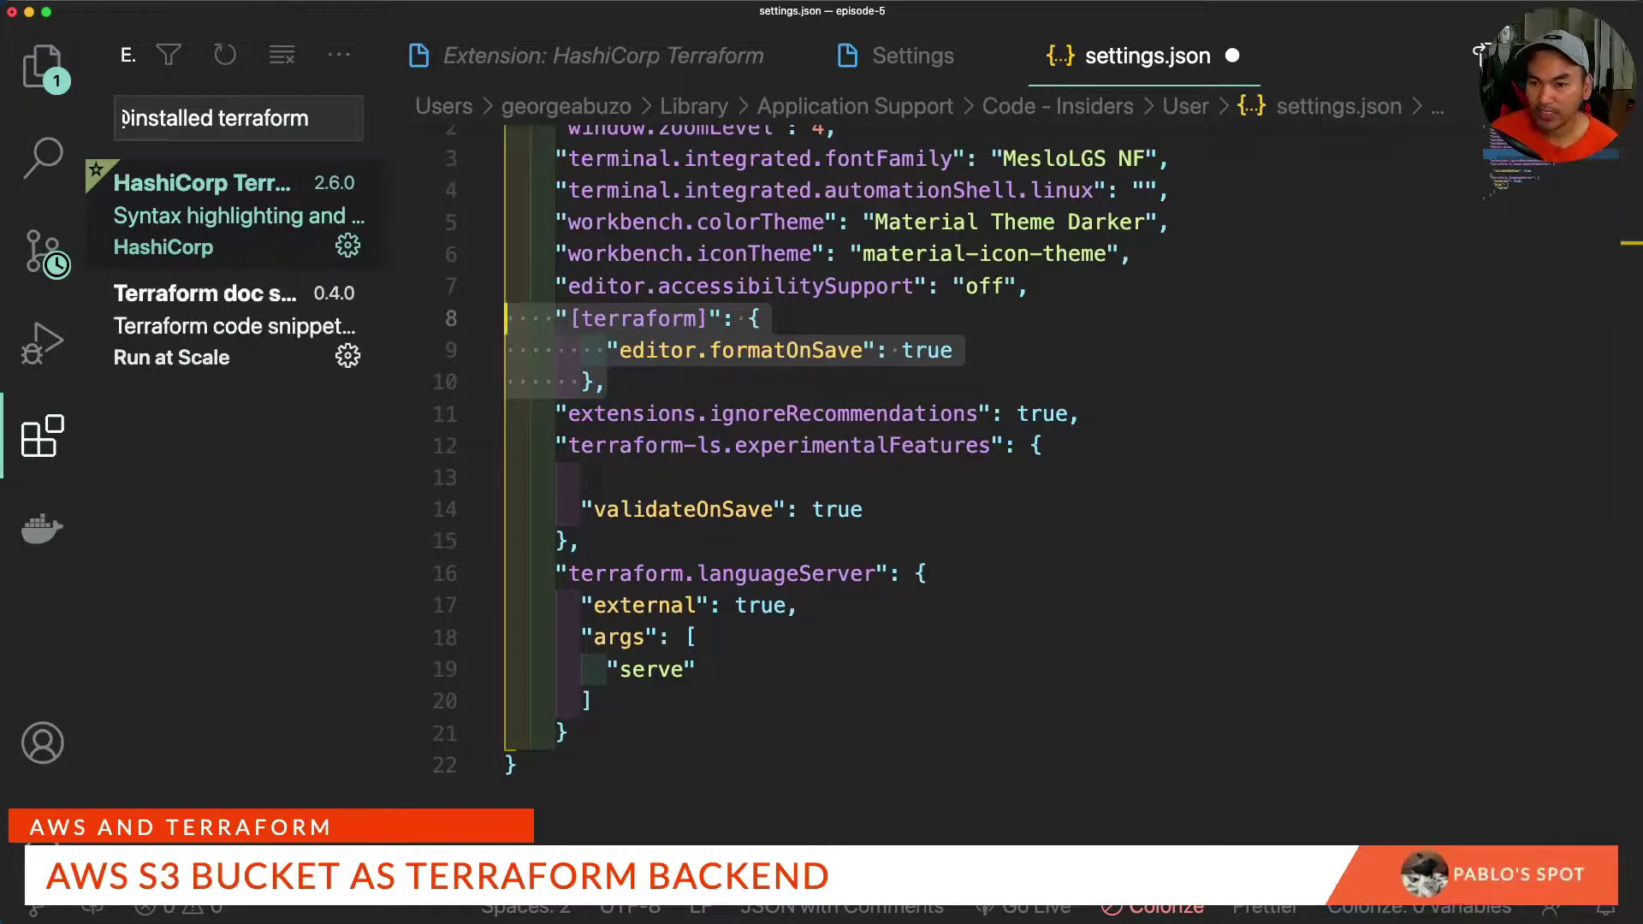
pyautogui.click(206, 309)
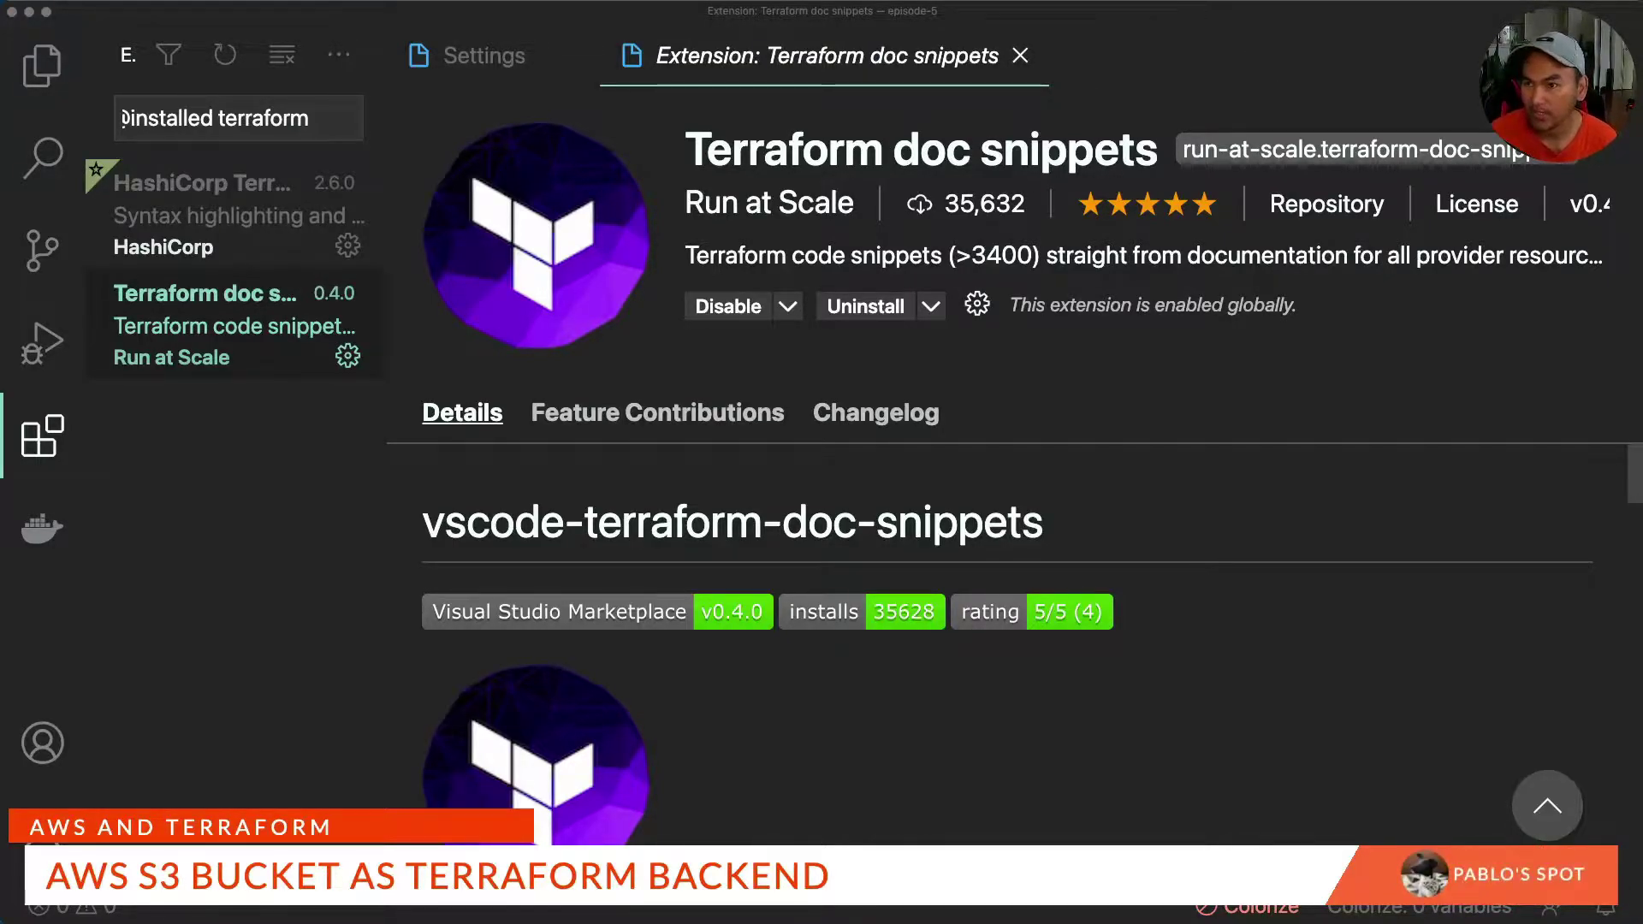
# Close the extension pages and start a new file in the project Explorer.
pyautogui.press('super+w')
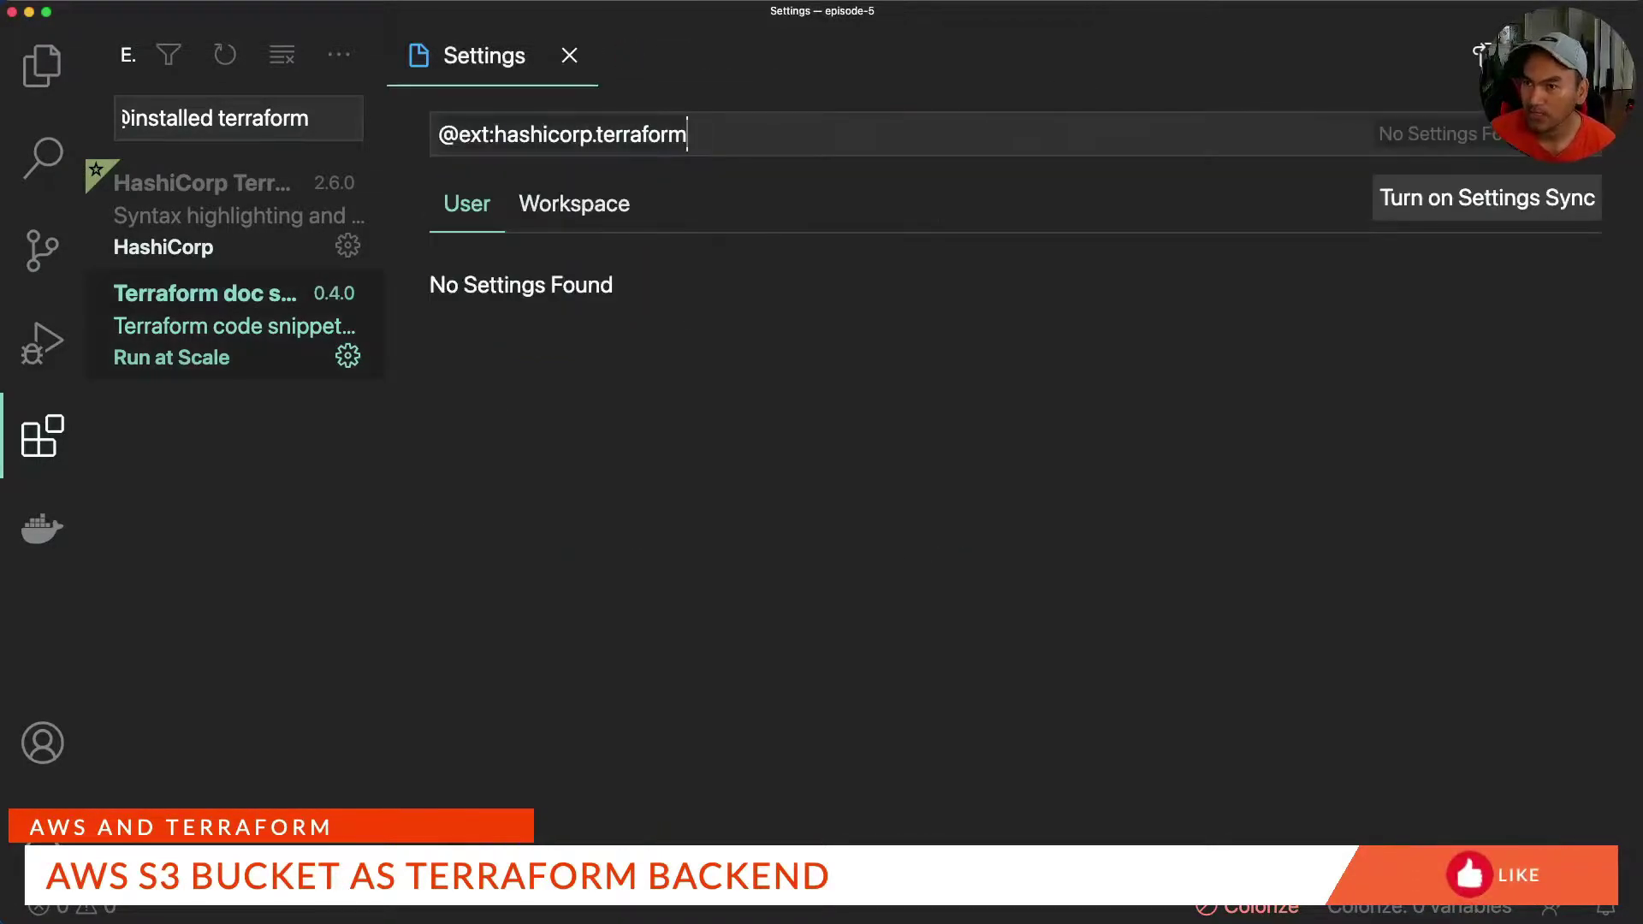
pyautogui.press('super+w')
pyautogui.press('shift+super+e')
pyautogui.press('super+n')
pyautogui.write('backend/s3/main.tf')
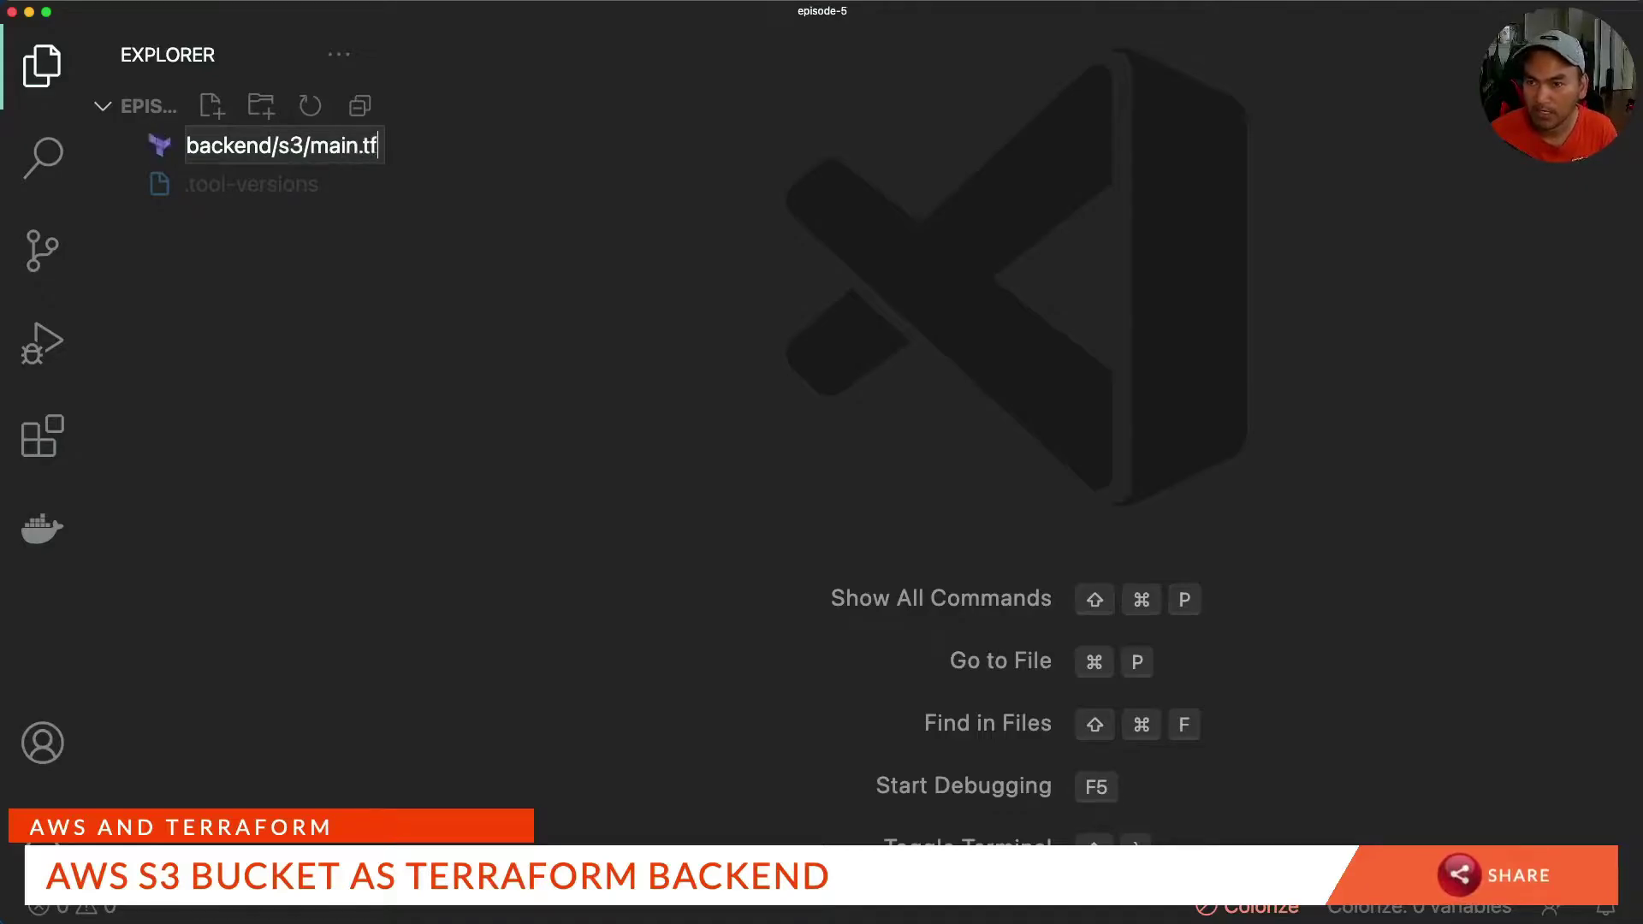
# Create backend/s3/main.tf and write two planning comments about the bucket and Dynamo table.
pyautogui.press('Return')
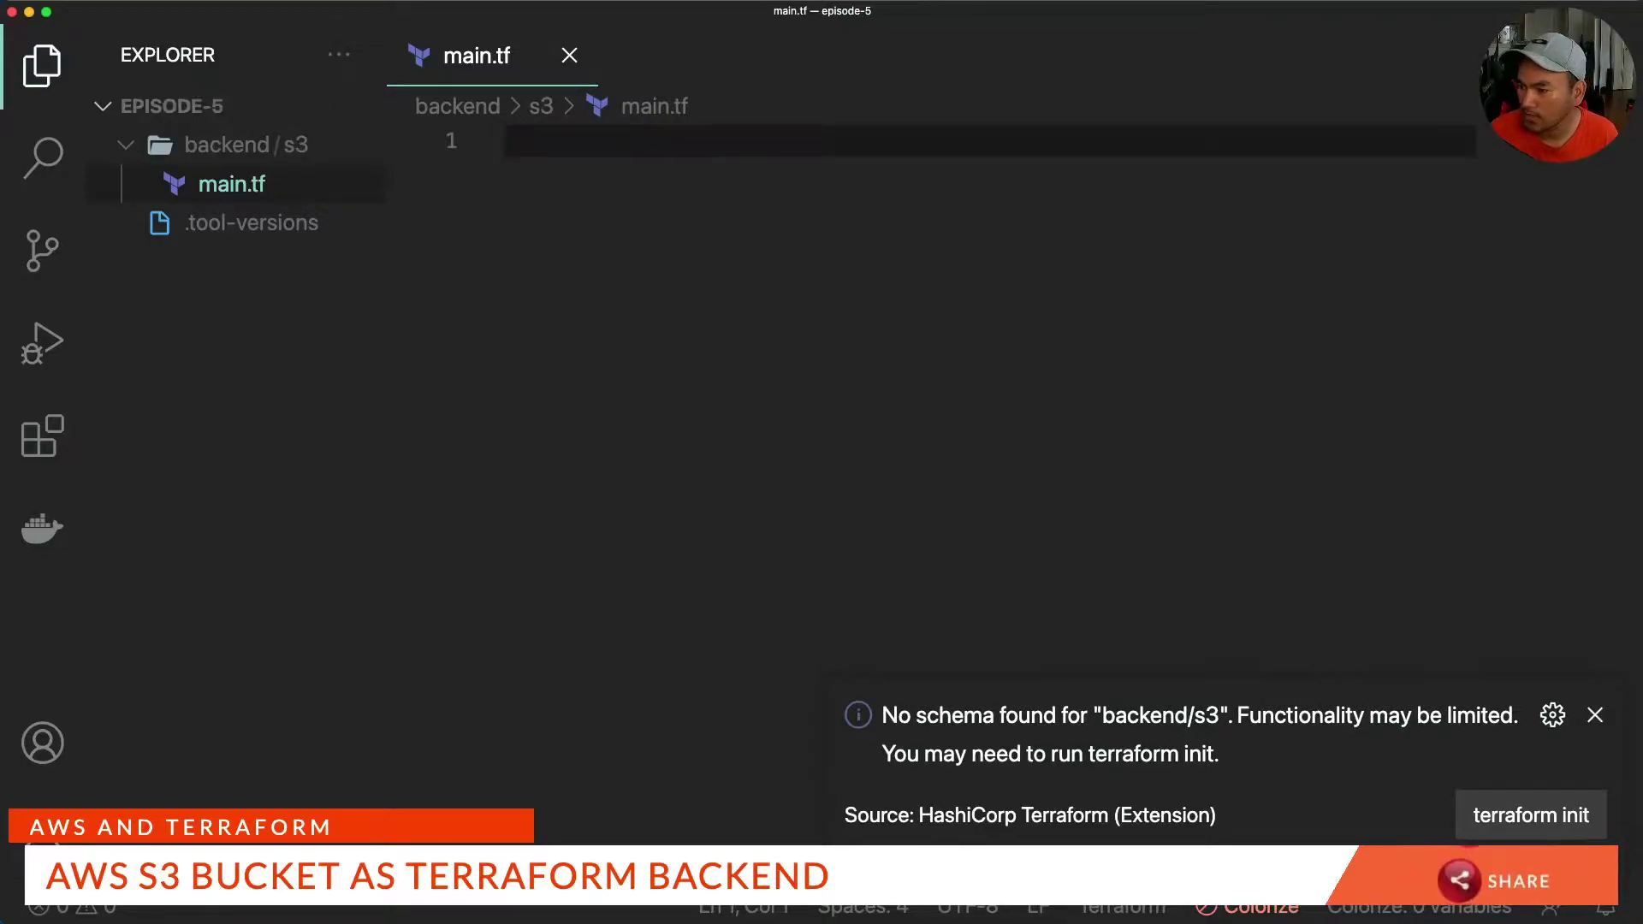
pyautogui.write('// s3')
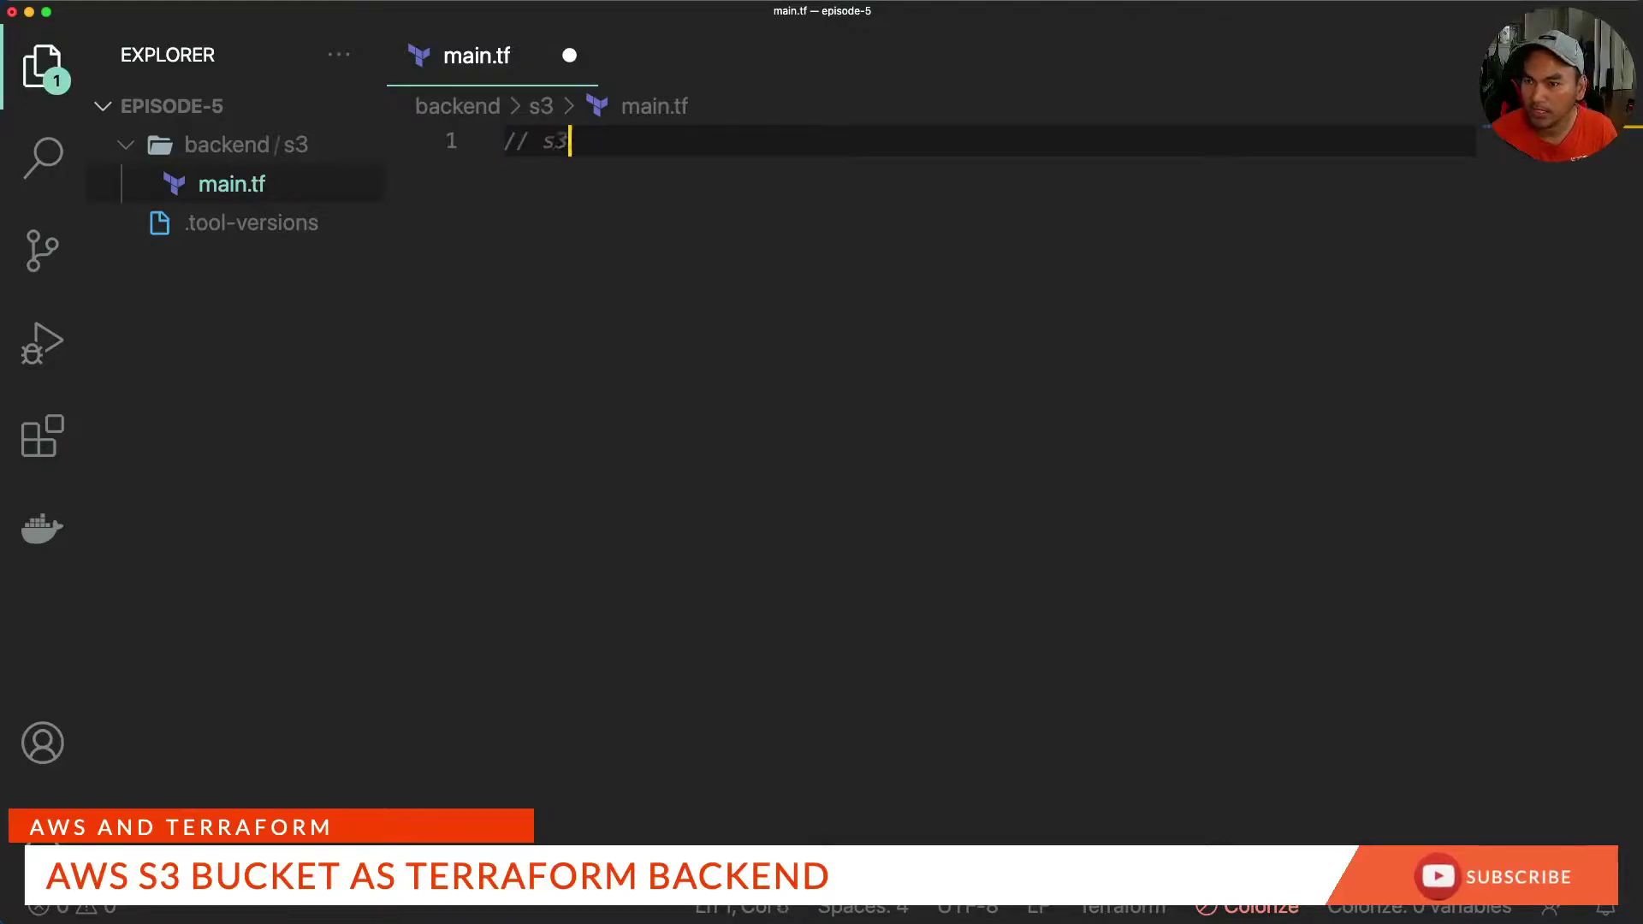
pyautogui.write(' bucket')
pyautogui.press('Return')
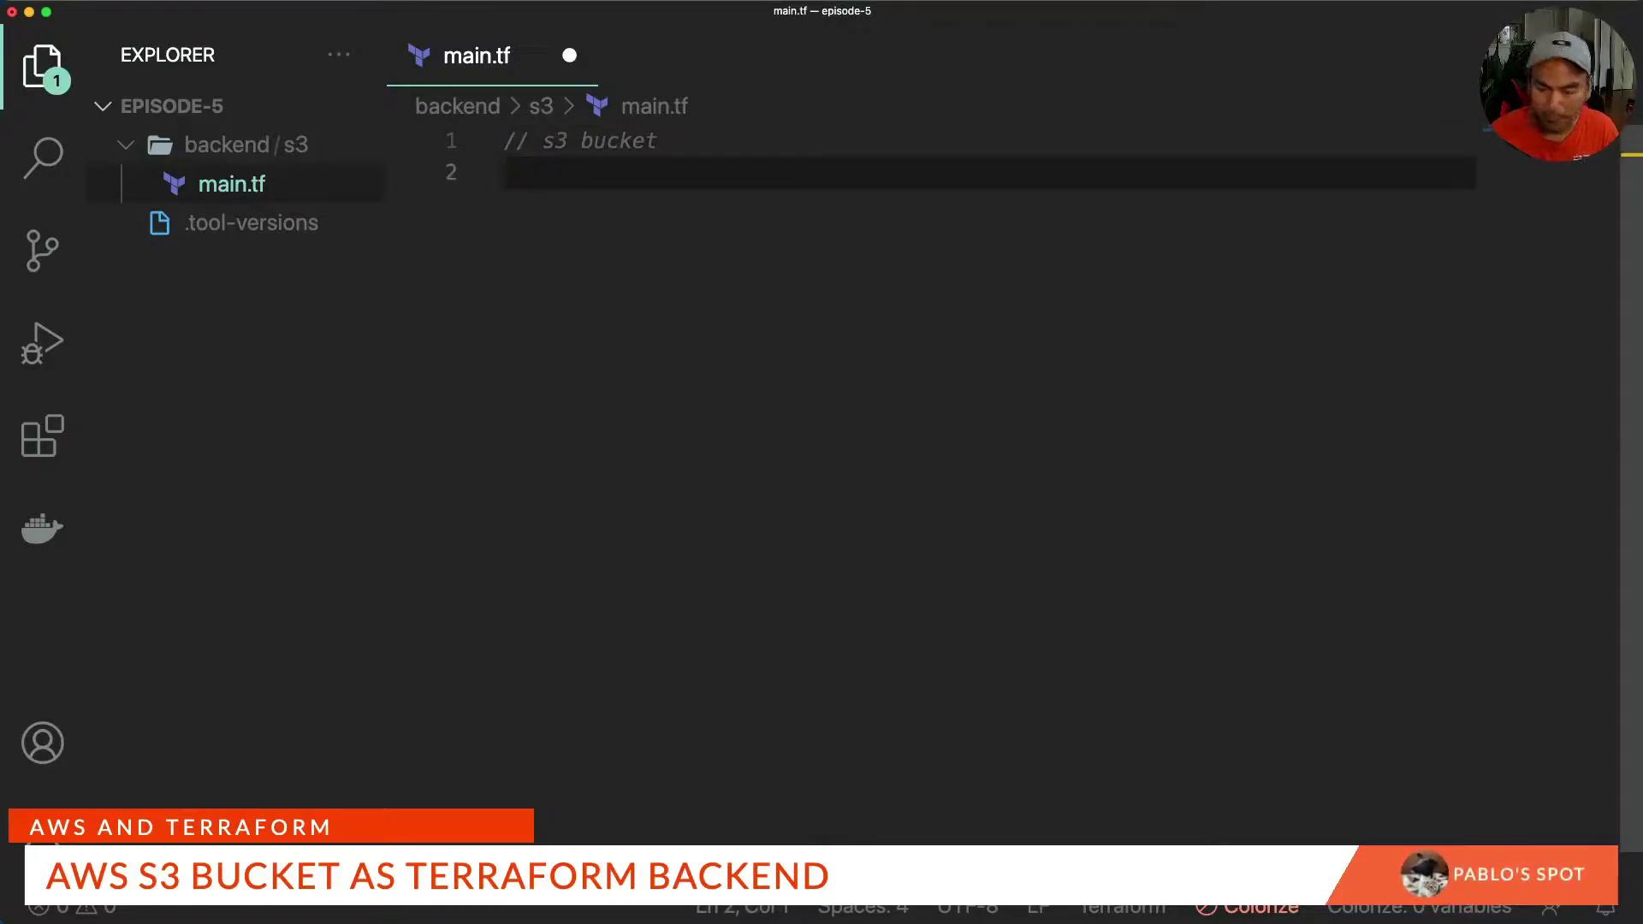
pyautogui.write('// dynami')
pyautogui.press('BackSpace')
pyautogui.write('o db')
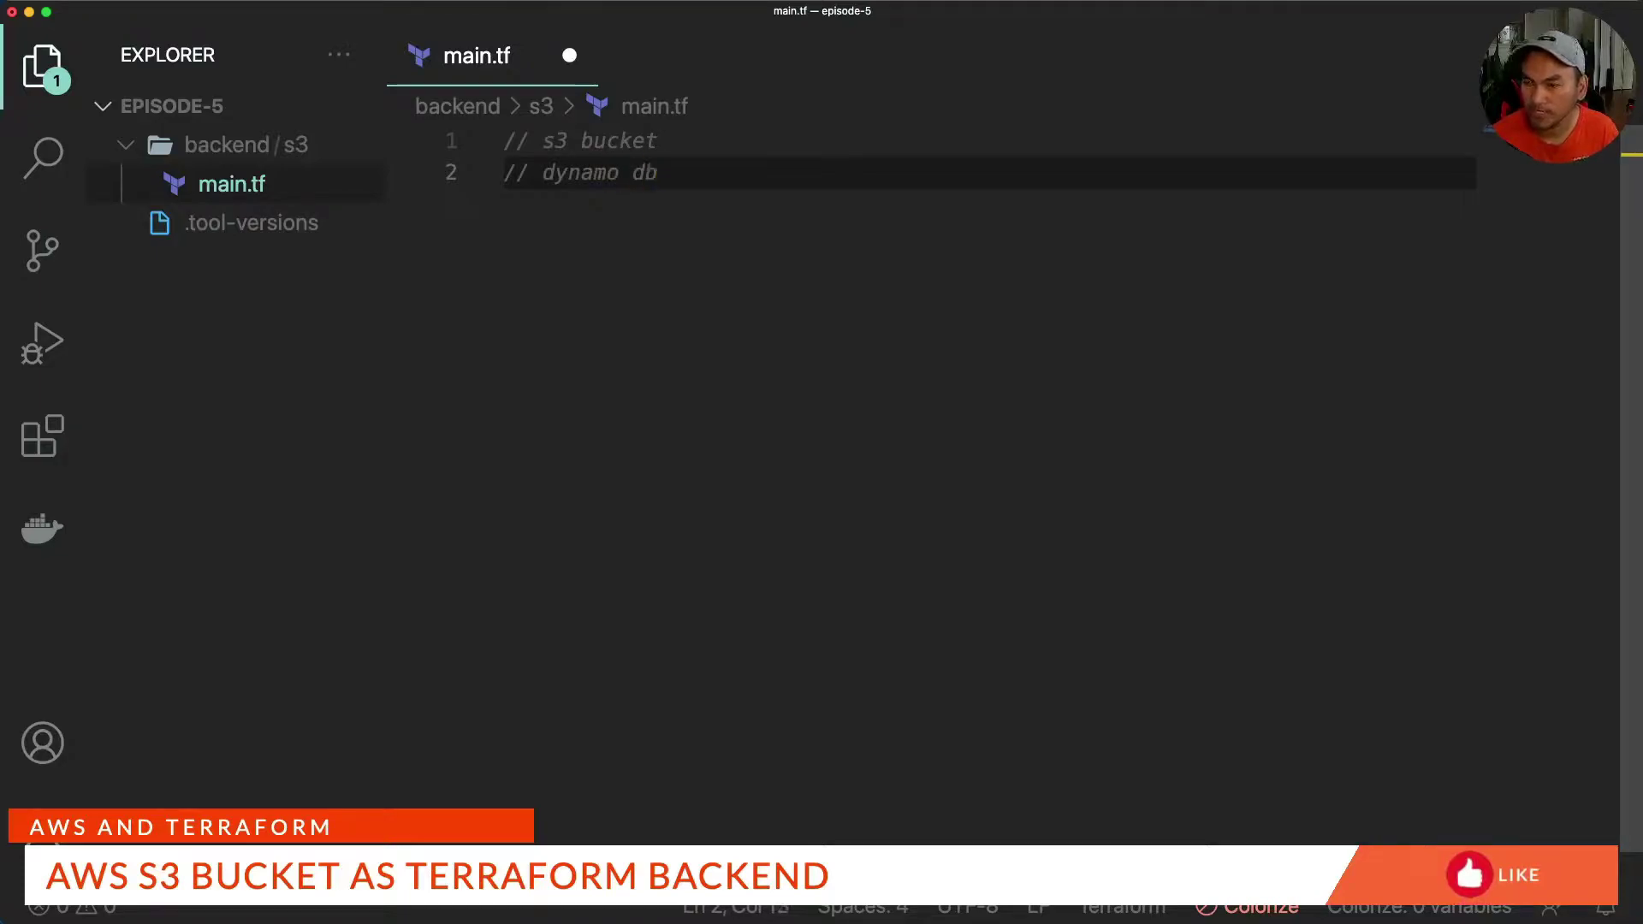
pyautogui.write(' table -')
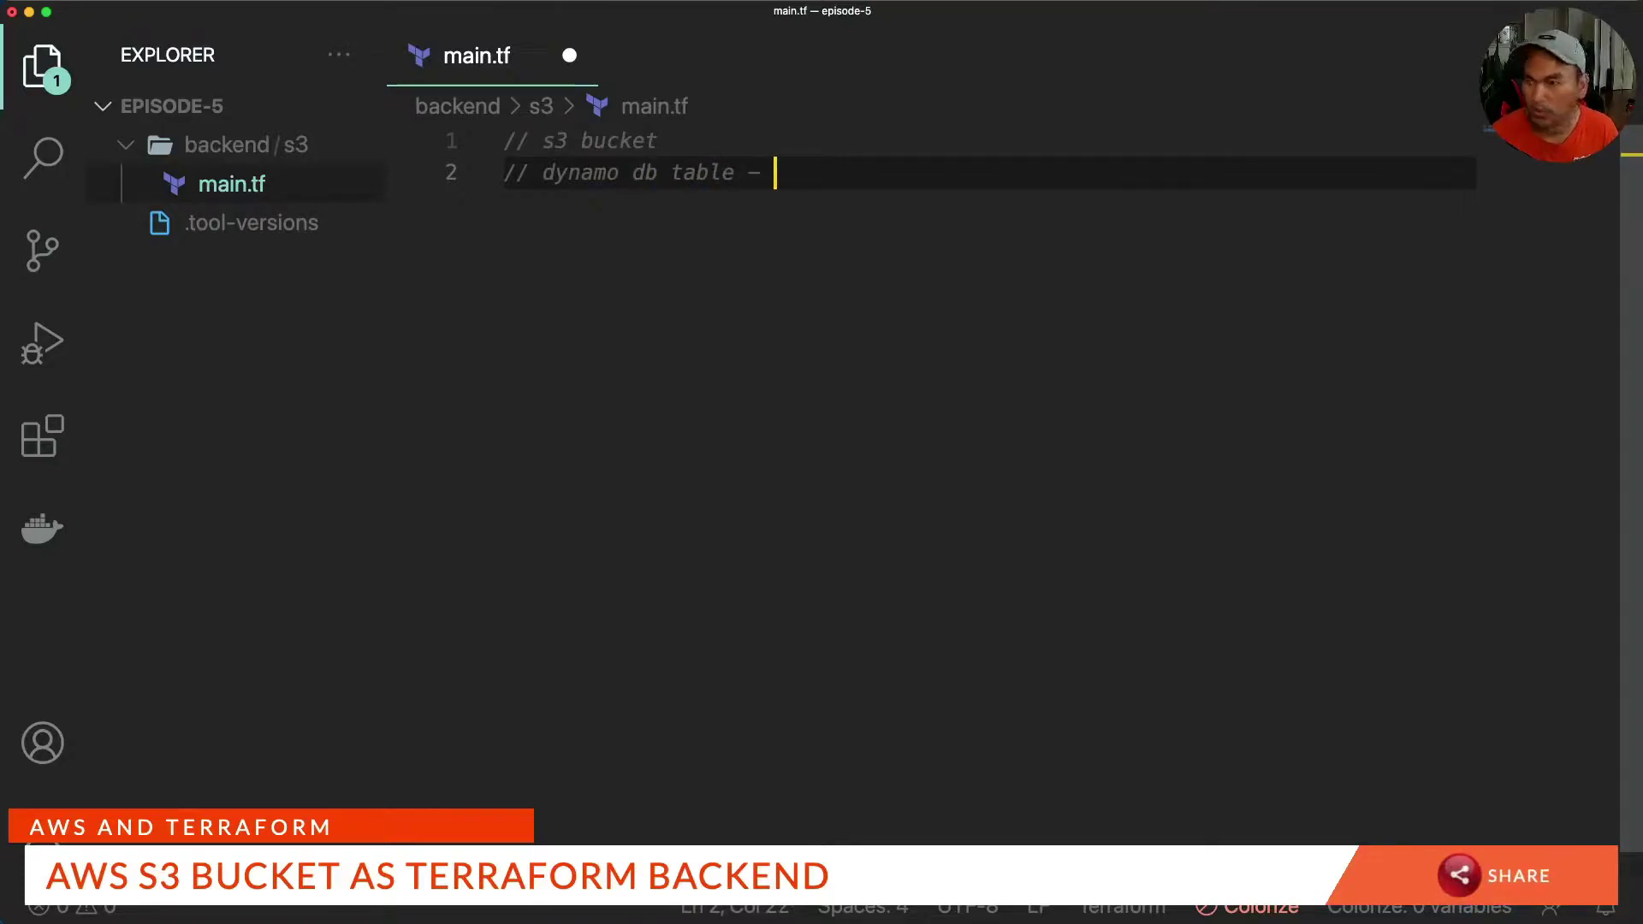
pyautogui.write(' locking mechanism')
pyautogui.press('Return')
pyautogui.press('Return')
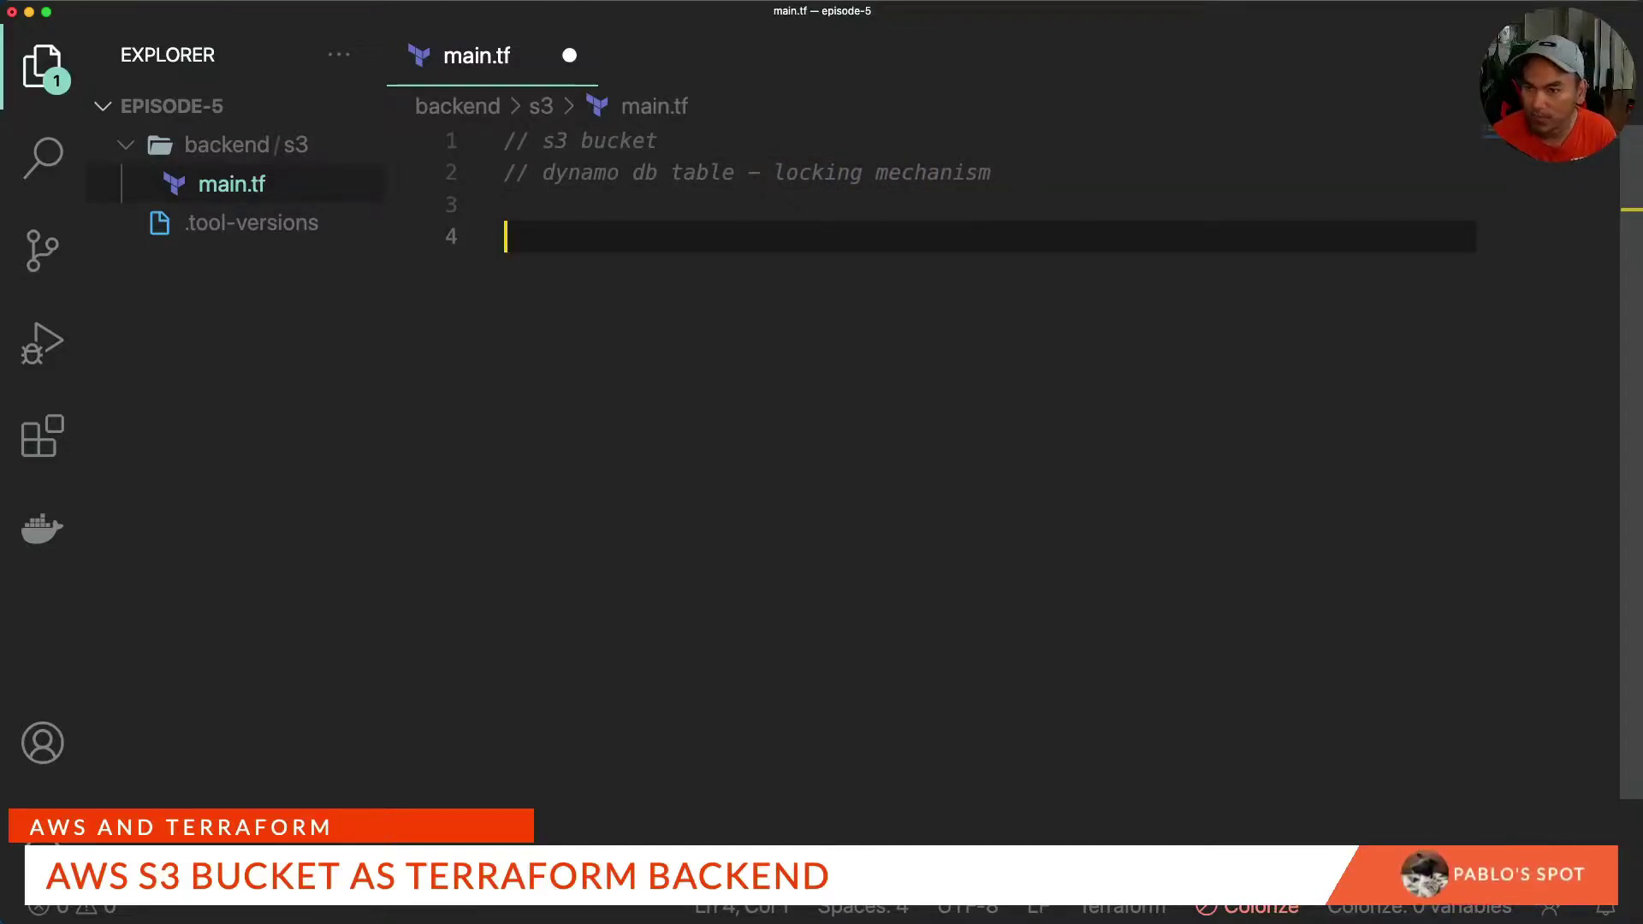
pyautogui.write('tf-aws-resource-s3')
# Insert the aws_s3_bucket snippet, rename it s3_backend, and set bucket to var.bucket_name.
pyautogui.press('Return')
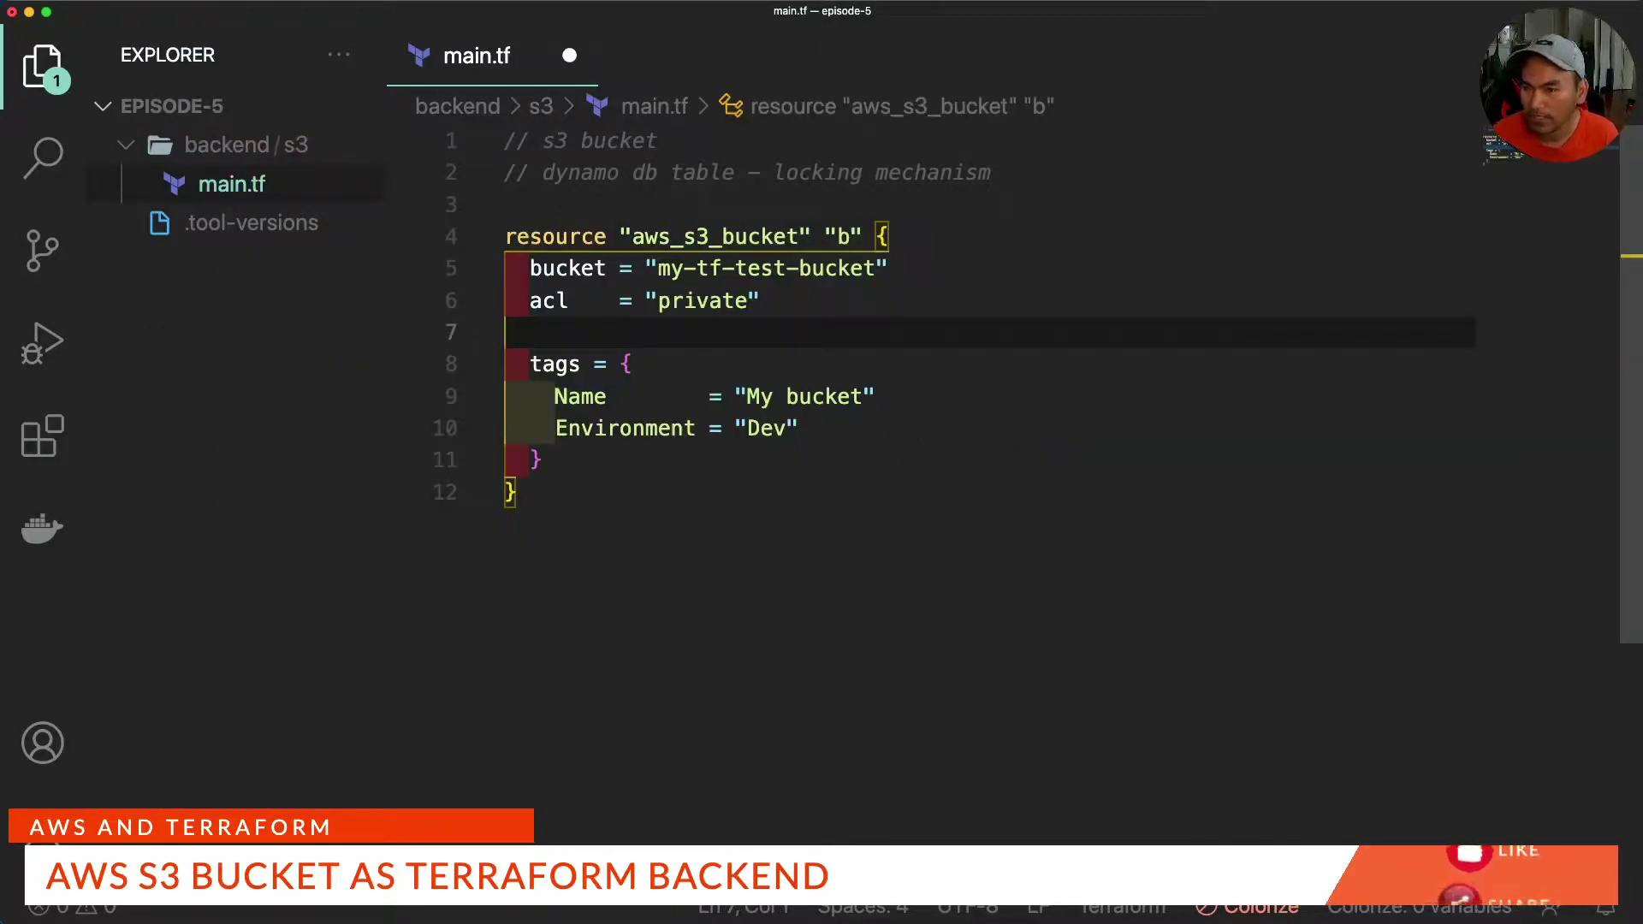
pyautogui.press('Up')
pyautogui.press('Up')
pyautogui.press('Up')
pyautogui.press('Right')
pyautogui.press('Right')
pyautogui.press('Right')
pyautogui.press('Right')
pyautogui.press('Right')
pyautogui.press('Right')
pyautogui.press('BackSpace')
pyautogui.write('ds')
pyautogui.press('BackSpace')
pyautogui.press('BackSpace')
pyautogui.write('_backend')
pyautogui.press('Down')
pyautogui.press('BackSpace')
pyautogui.press('BackSpace')
pyautogui.press('BackSpace')
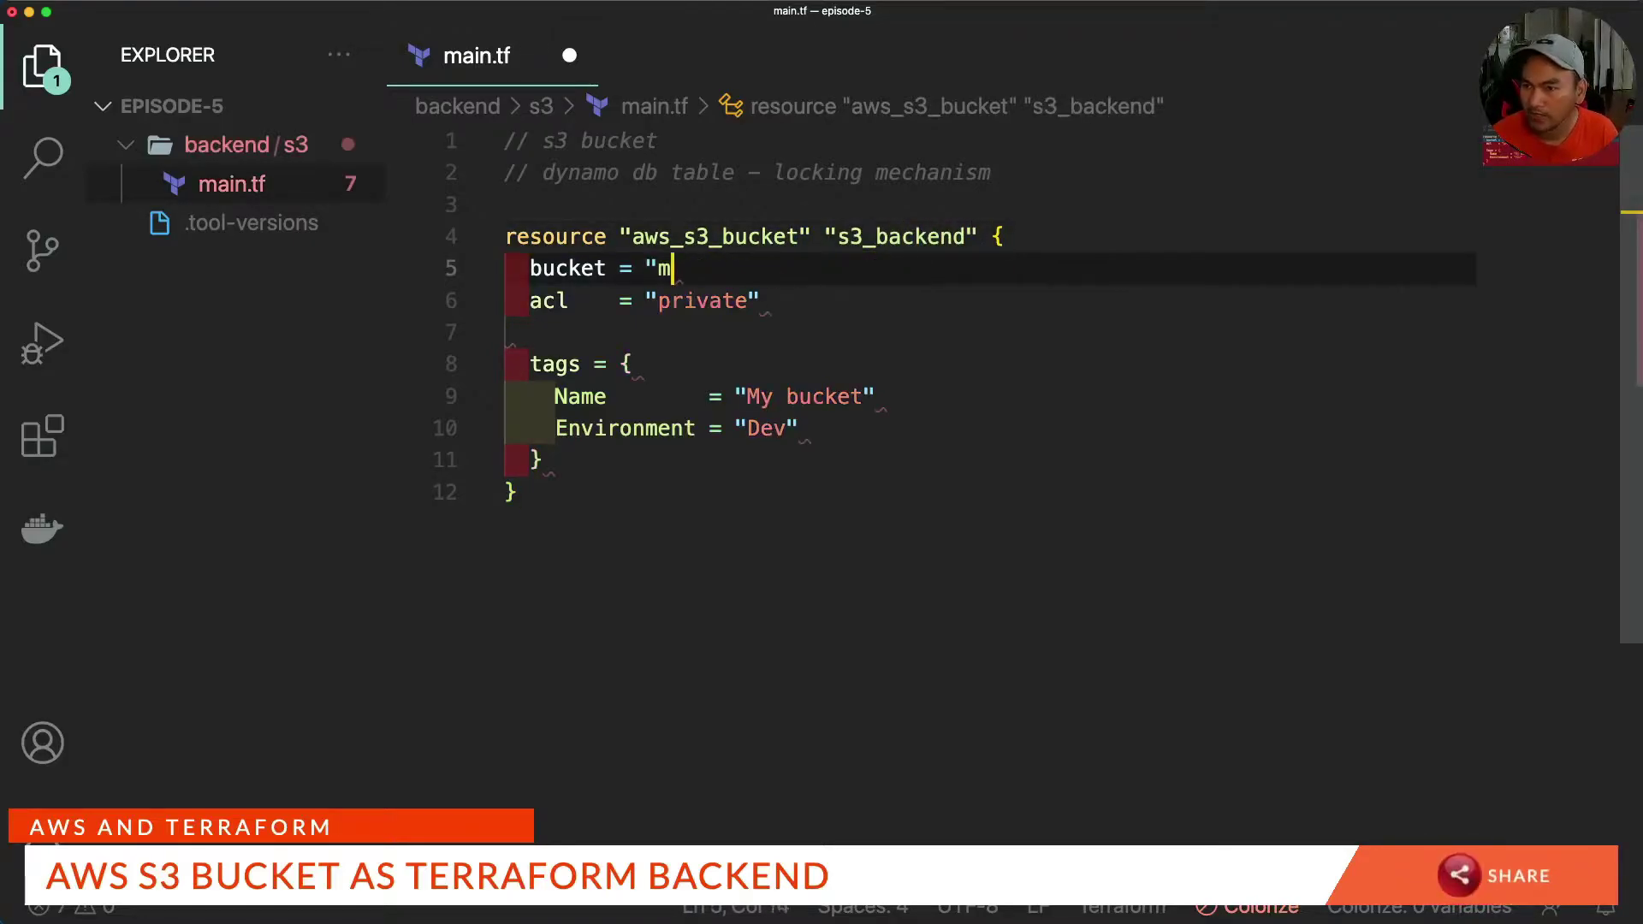
pyautogui.press('BackSpace')
pyautogui.press('BackSpace')
pyautogui.write('var.bucket_name')
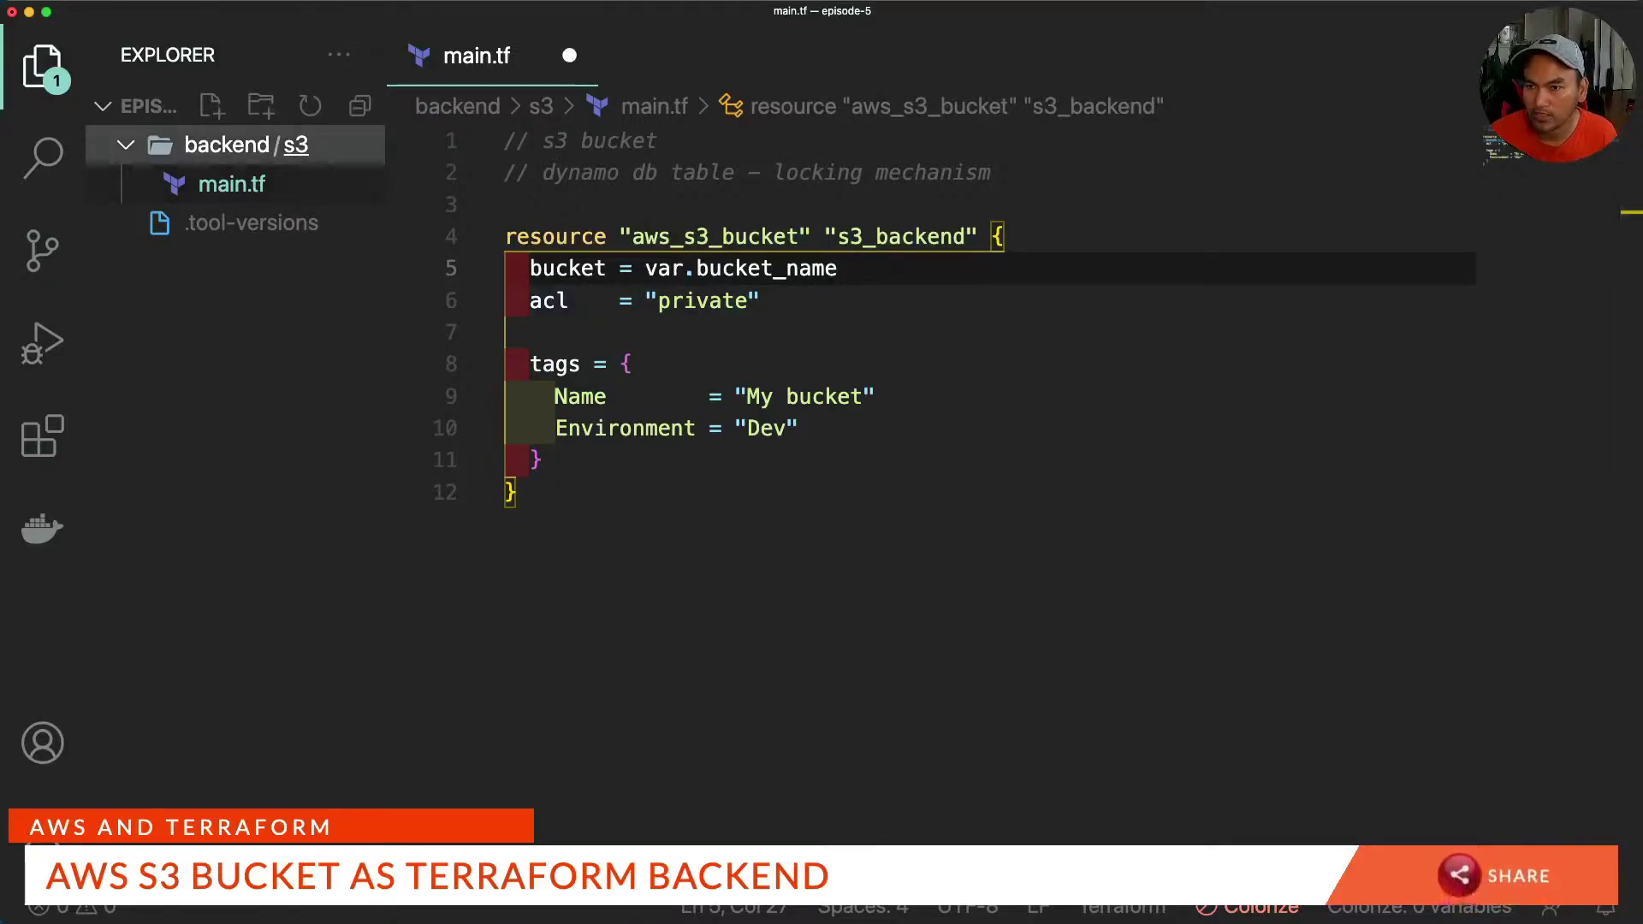
# Create variables.tf below main.tf with string variable s3_backend, described as the bucket name, and save.
pyautogui.click(210, 106)
pyautogui.write('var')
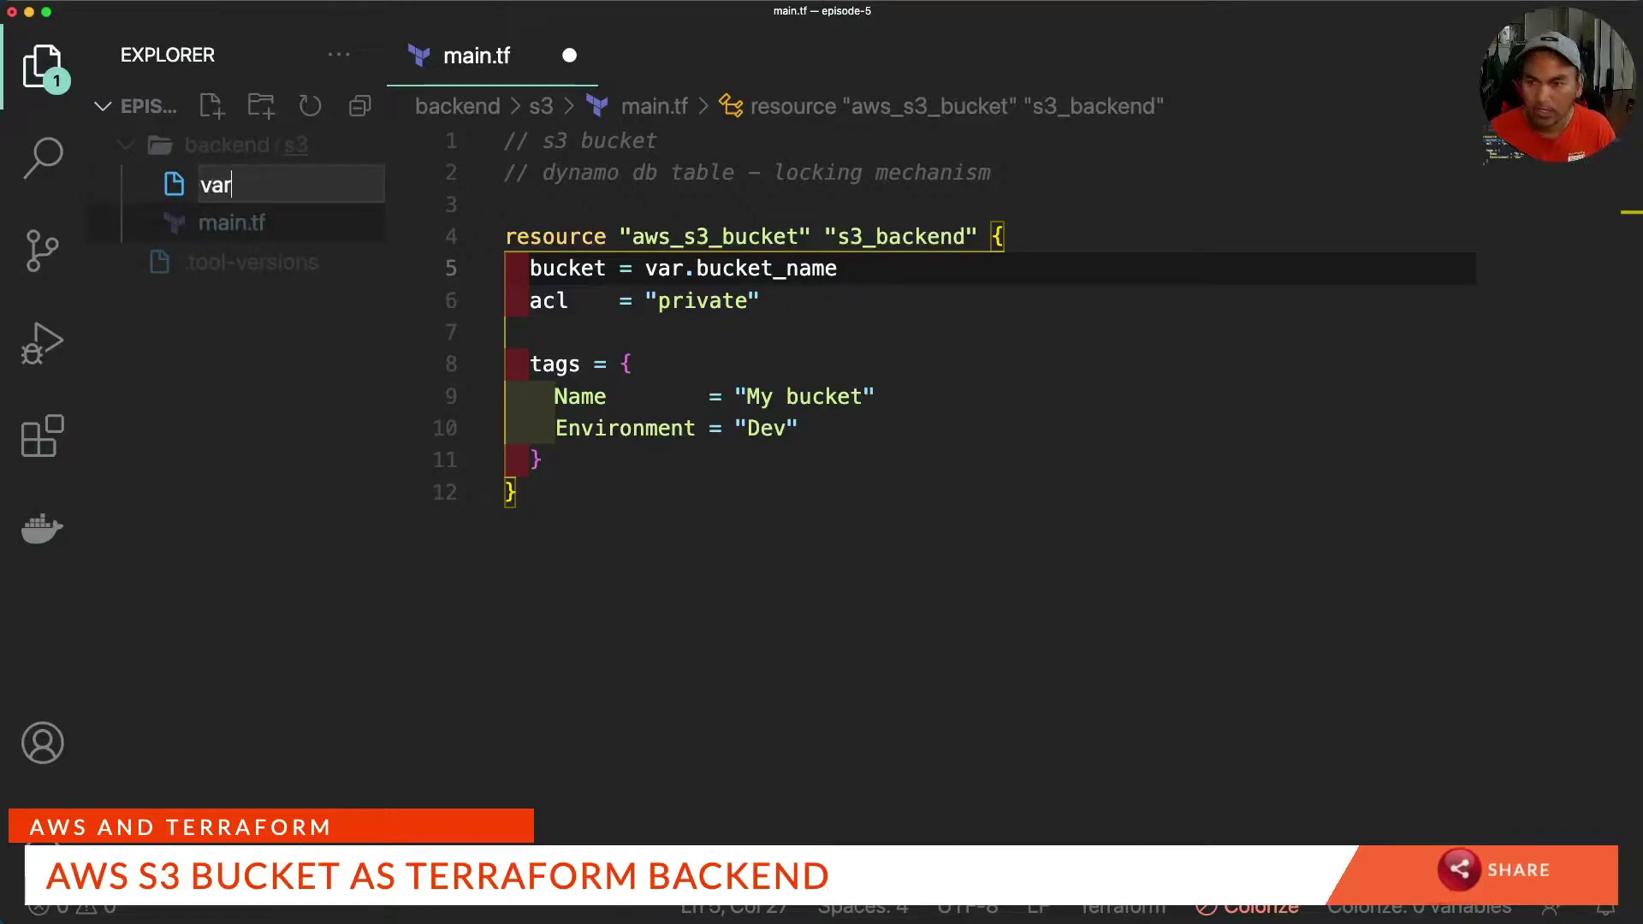
pyautogui.write('iables.tf')
pyautogui.press('Return')
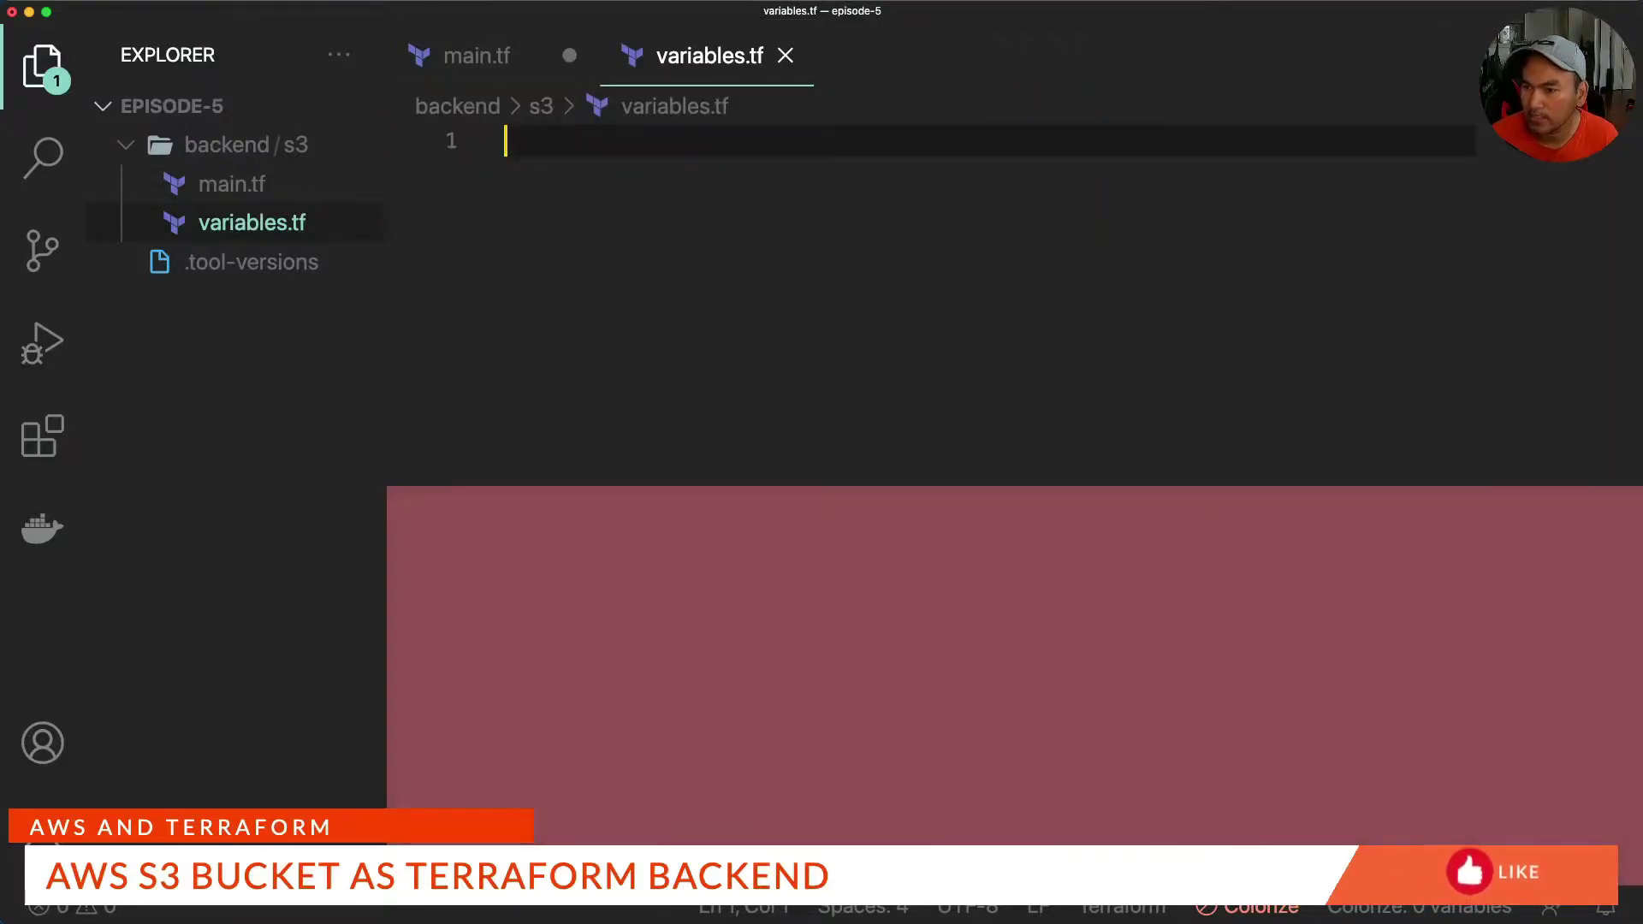
pyautogui.moveTo(1015, 488); pyautogui.dragTo(1014, 706)
pyautogui.write('var')
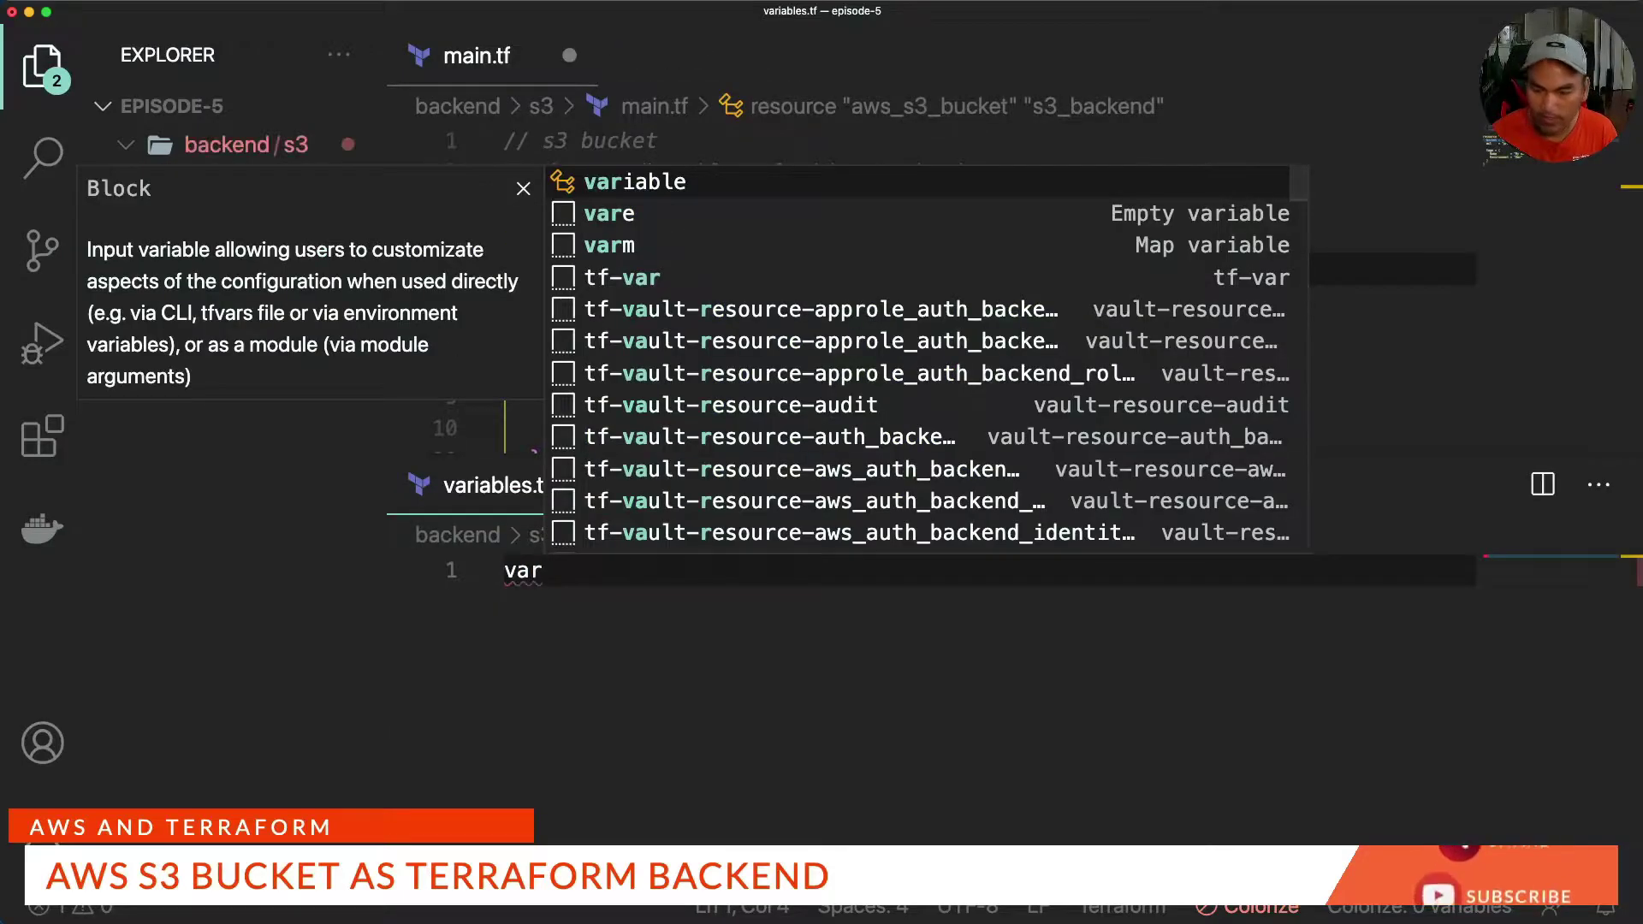
pyautogui.write('iab')
pyautogui.press('Return')
pyautogui.write('s3_backend" {')
pyautogui.press('Tab')
pyautogui.write('description = "Name of the bucket"')
pyautogui.press('Return')
pyautogui.write('type = string')
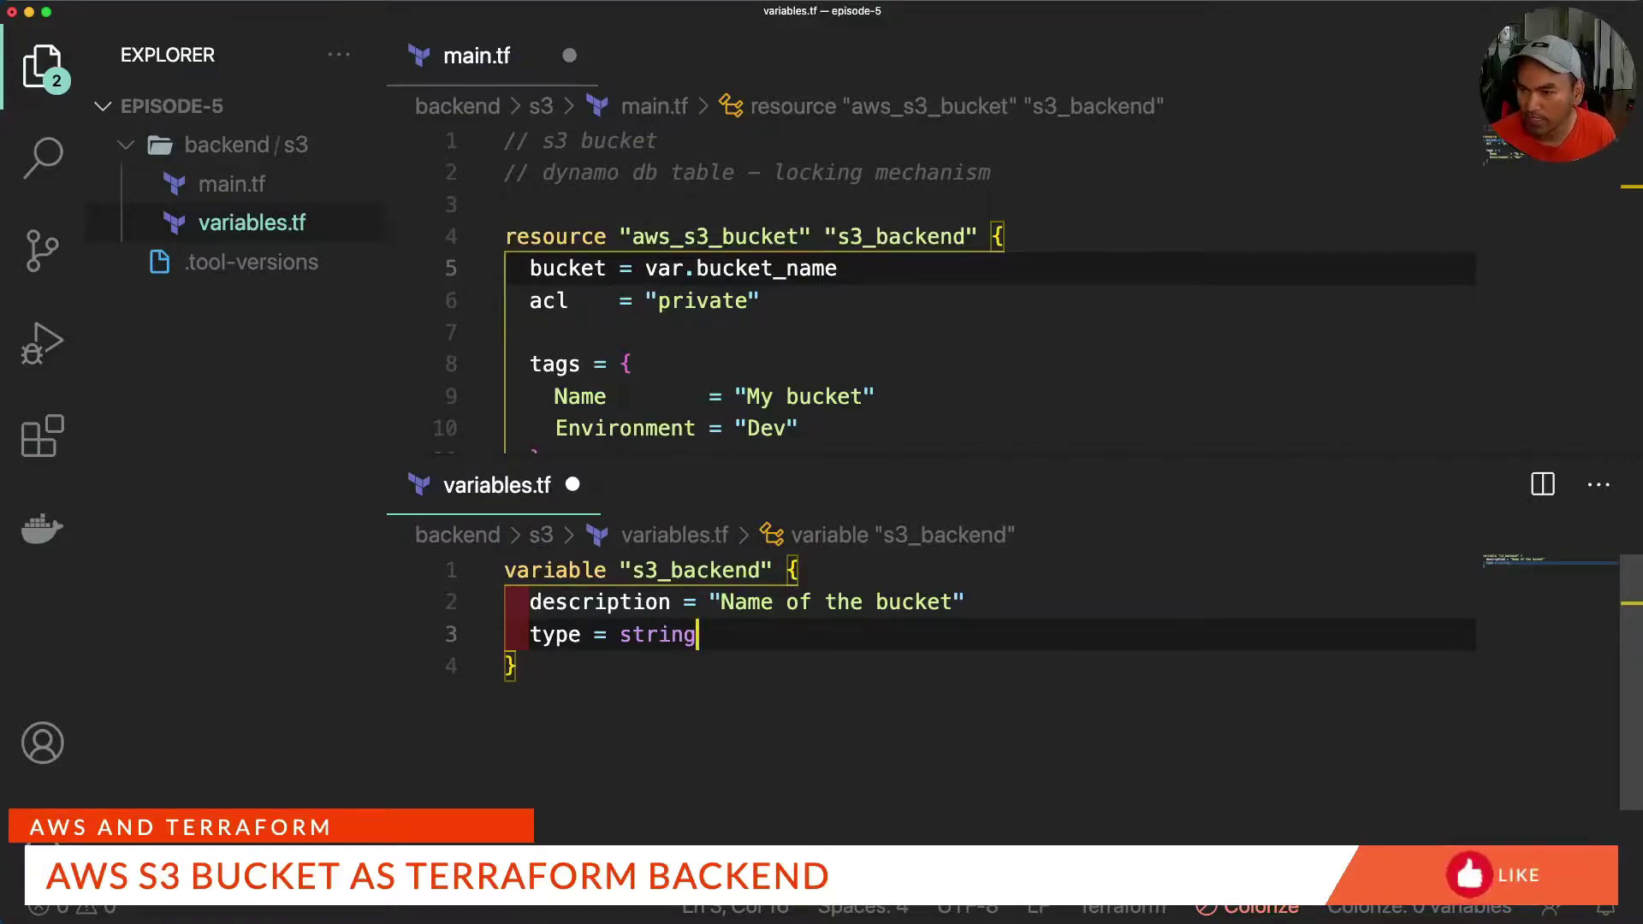
pyautogui.hotkey('ctrl', 's')
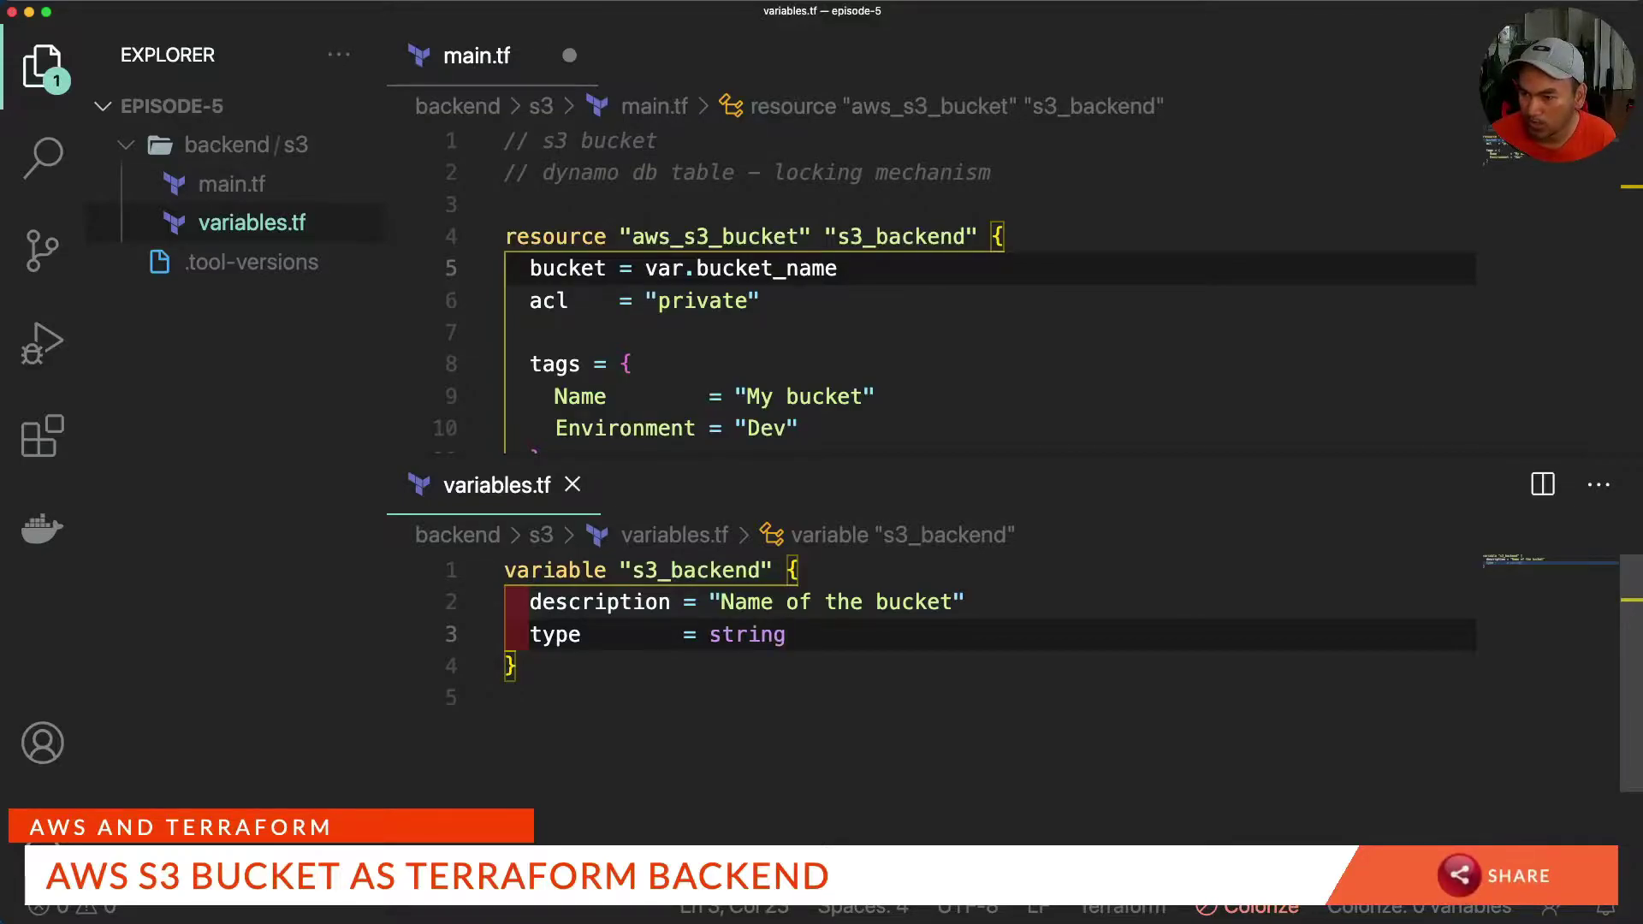
# Review the variable's lines, then the bucket's tags entries on lines 9–11 of main.tf.
pyautogui.hotkey('shift', 'Home')
pyautogui.hotkey('shift', 'Up')
pyautogui.hotkey('shift', 'Home')
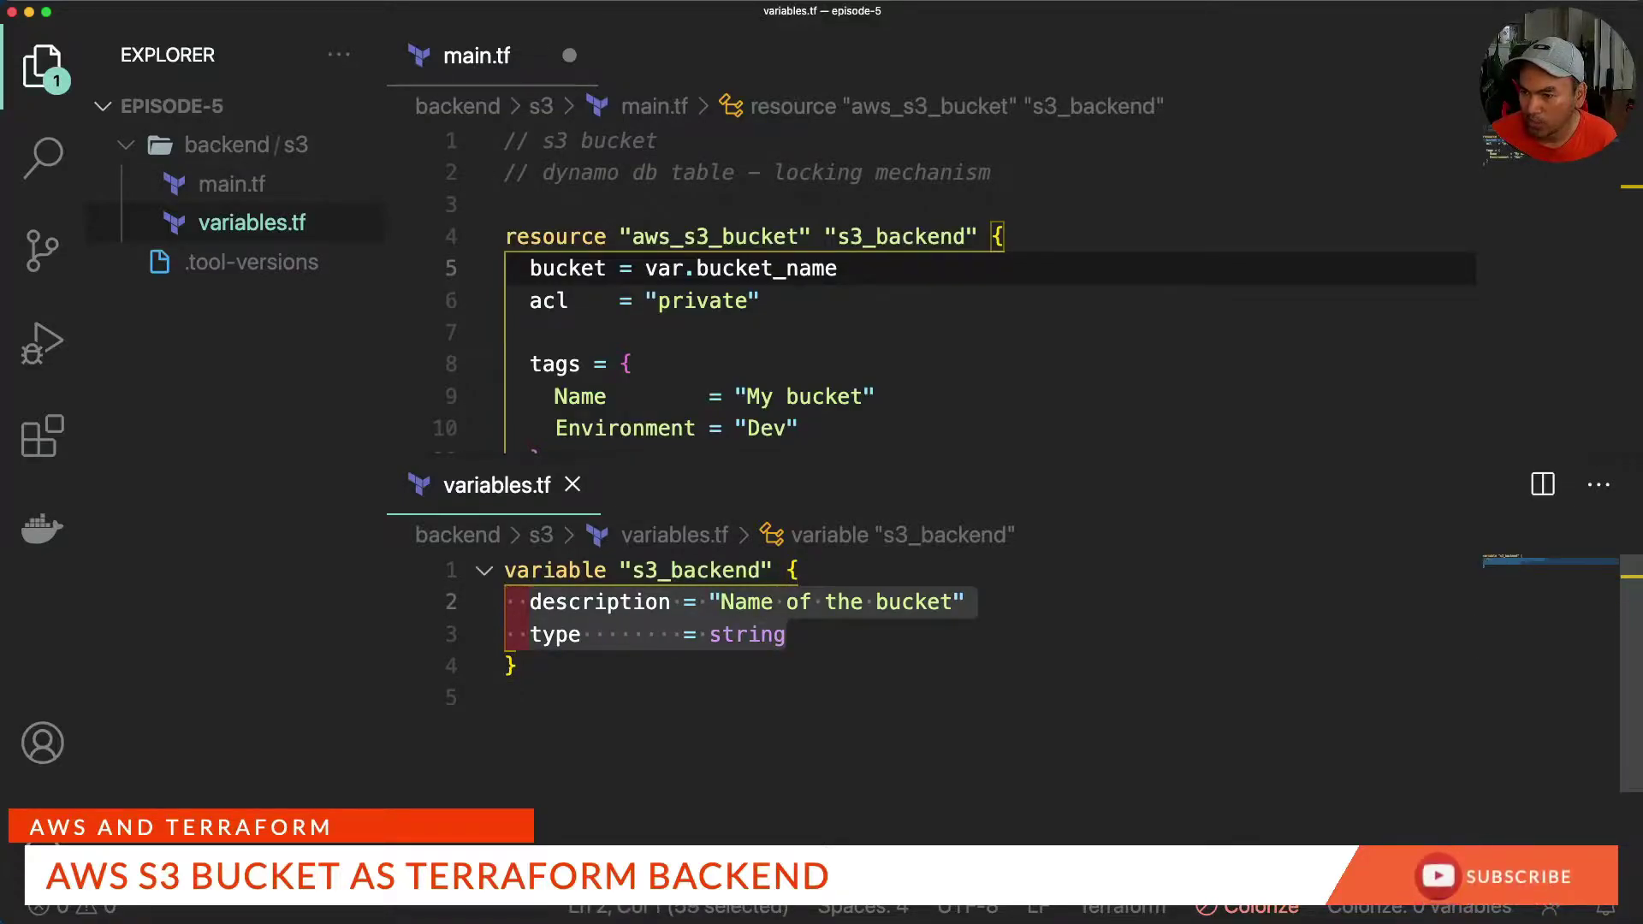
pyautogui.click(672, 635)
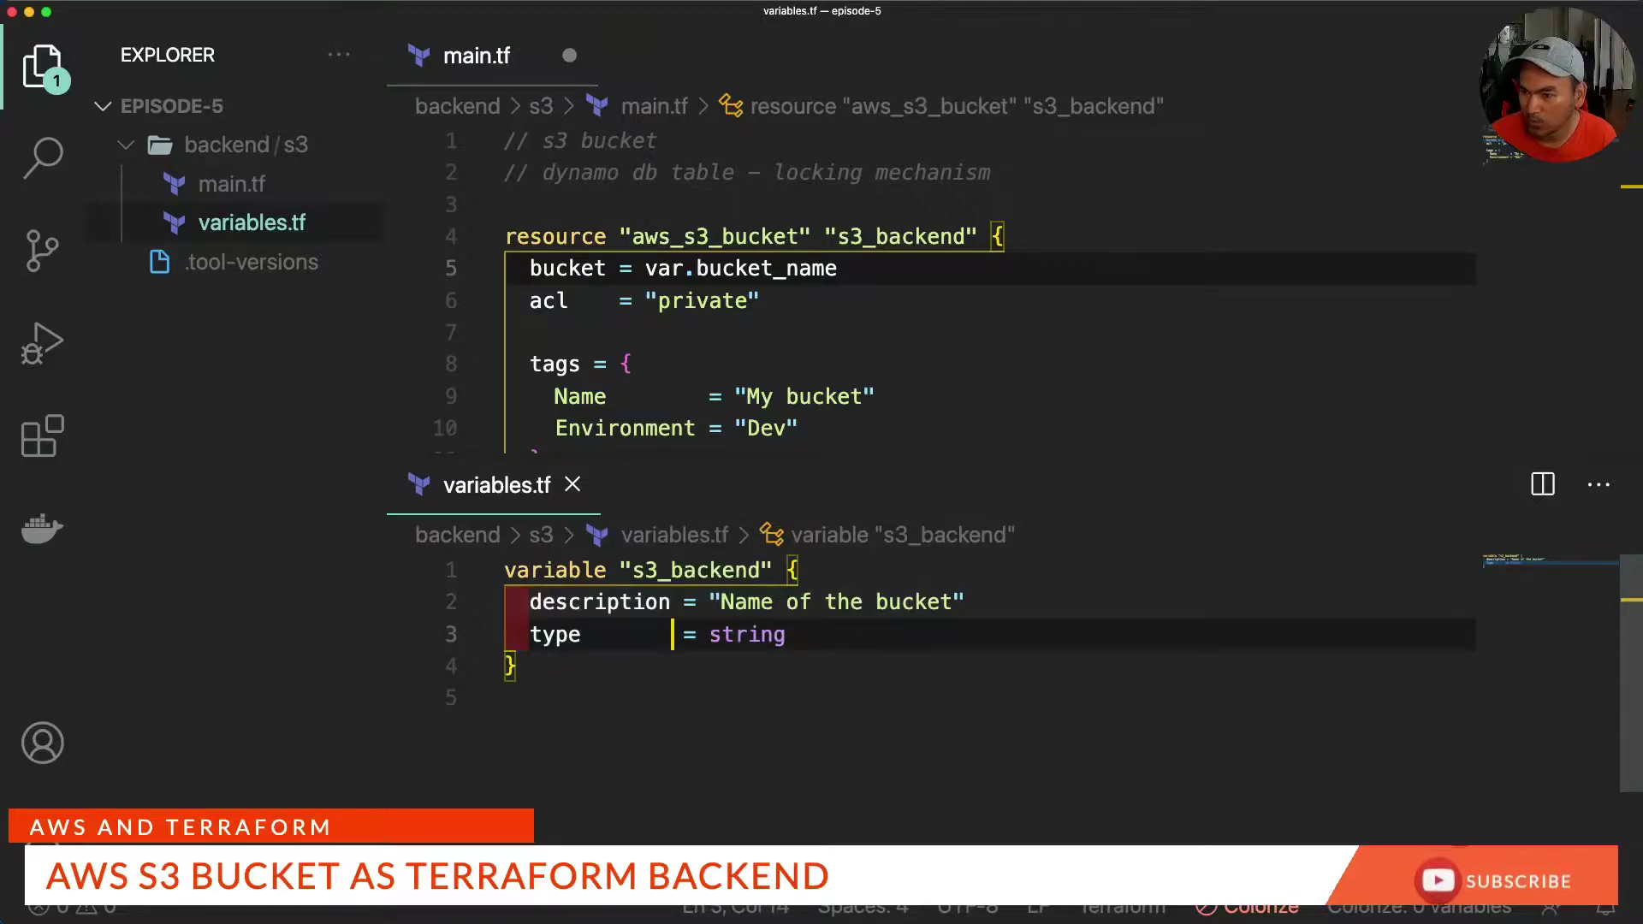
pyautogui.click(766, 300)
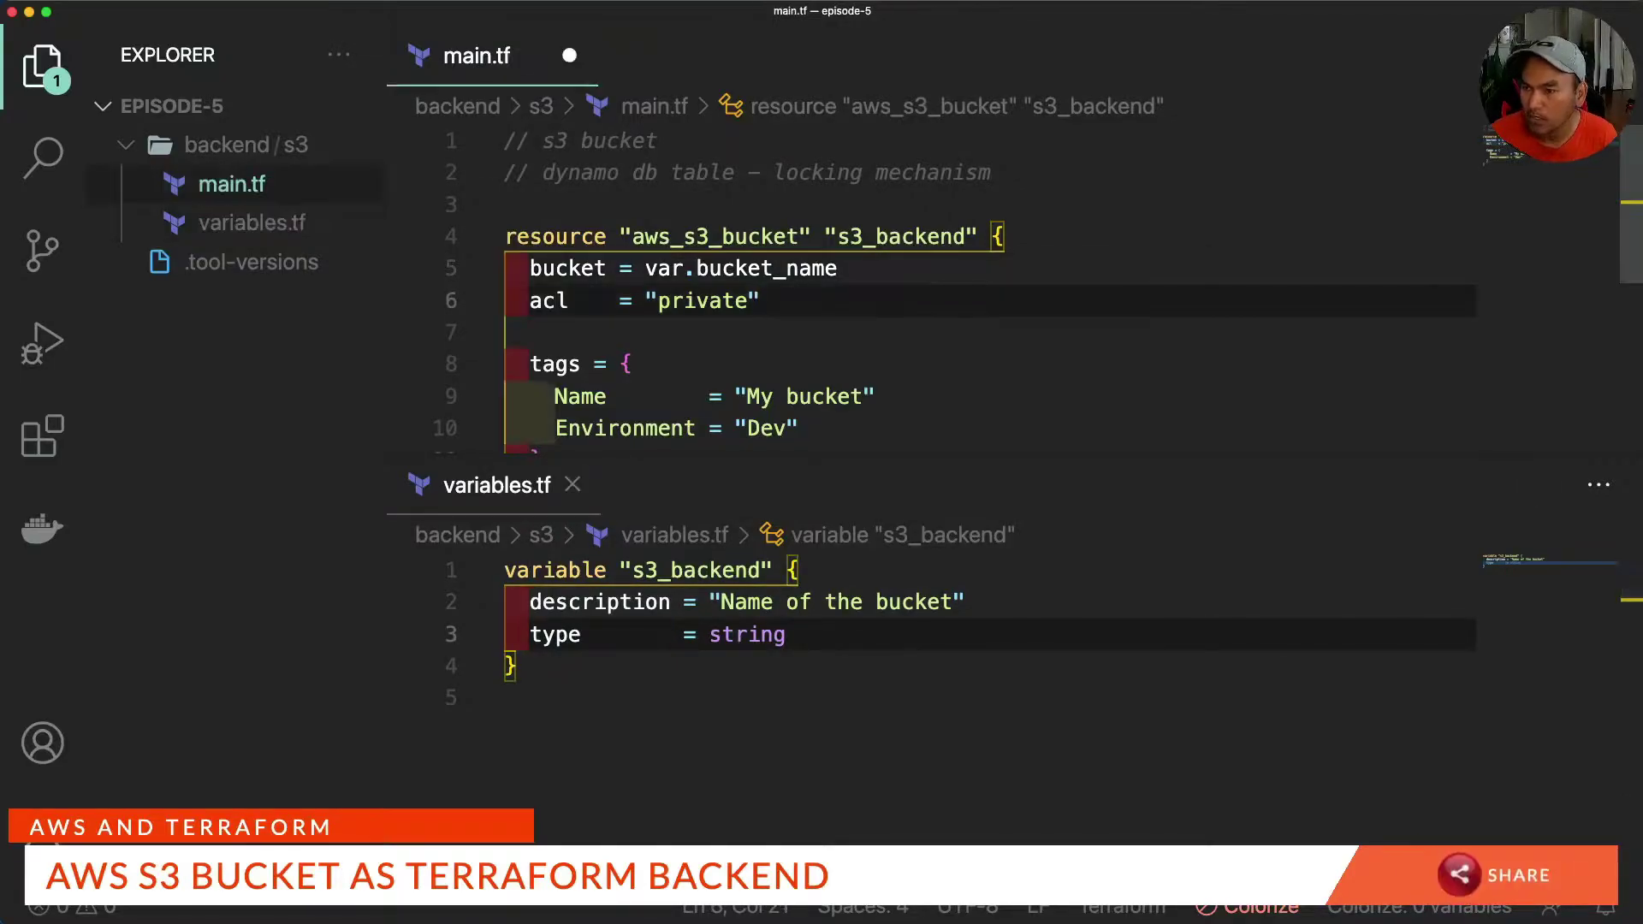
pyautogui.scroll(-1, 899, 283)
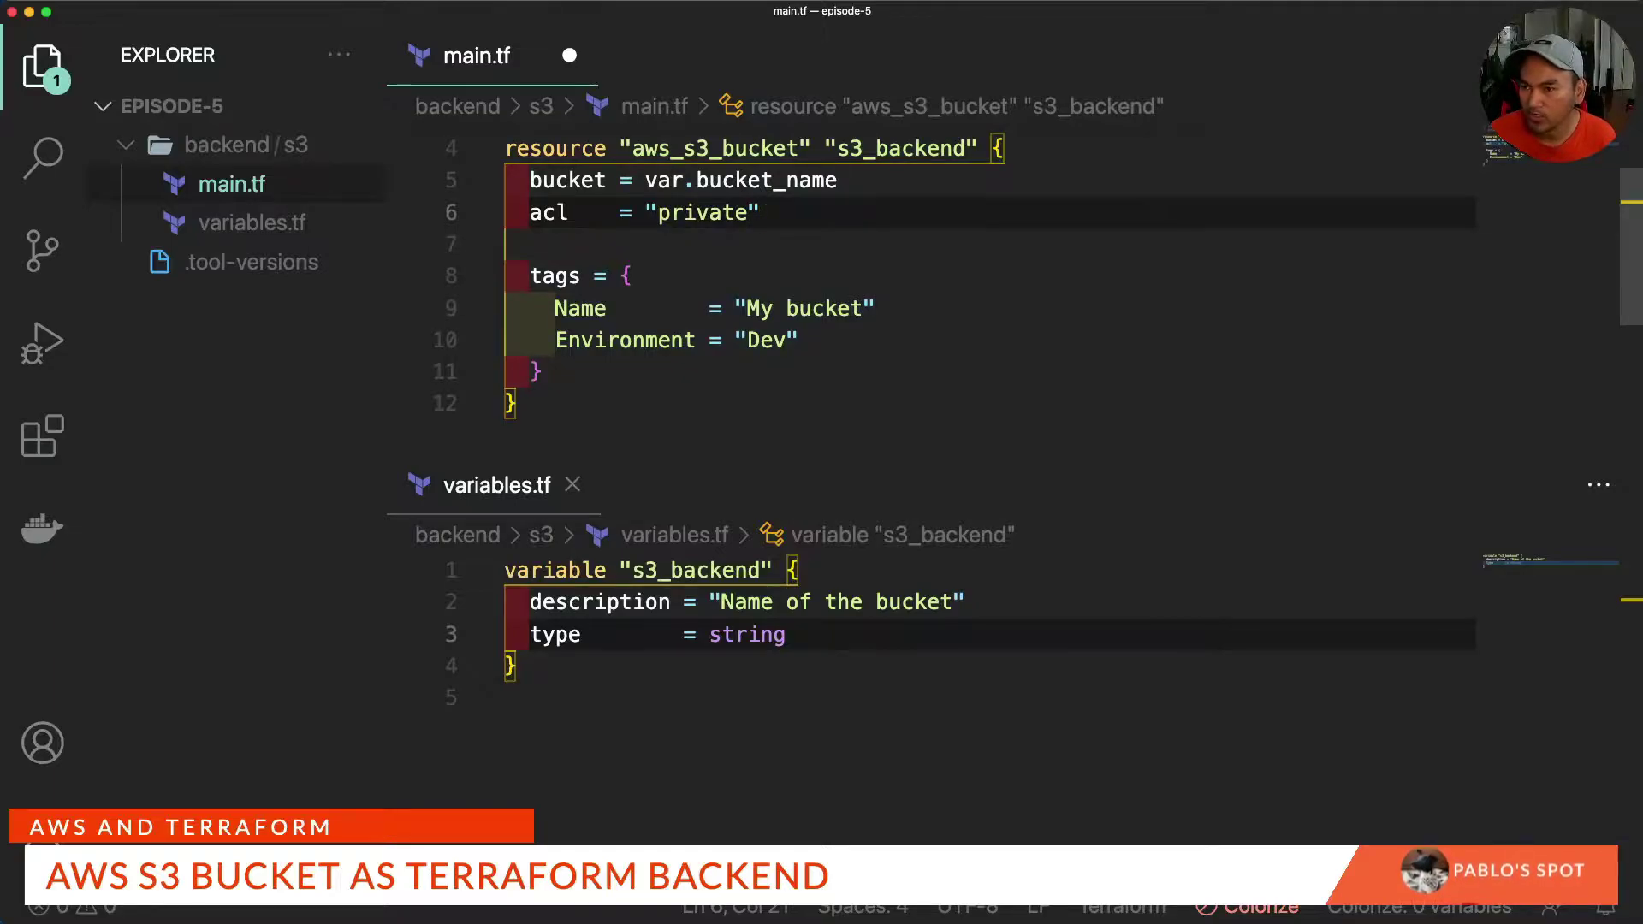
pyautogui.moveTo(507, 308); pyautogui.dragTo(544, 371)
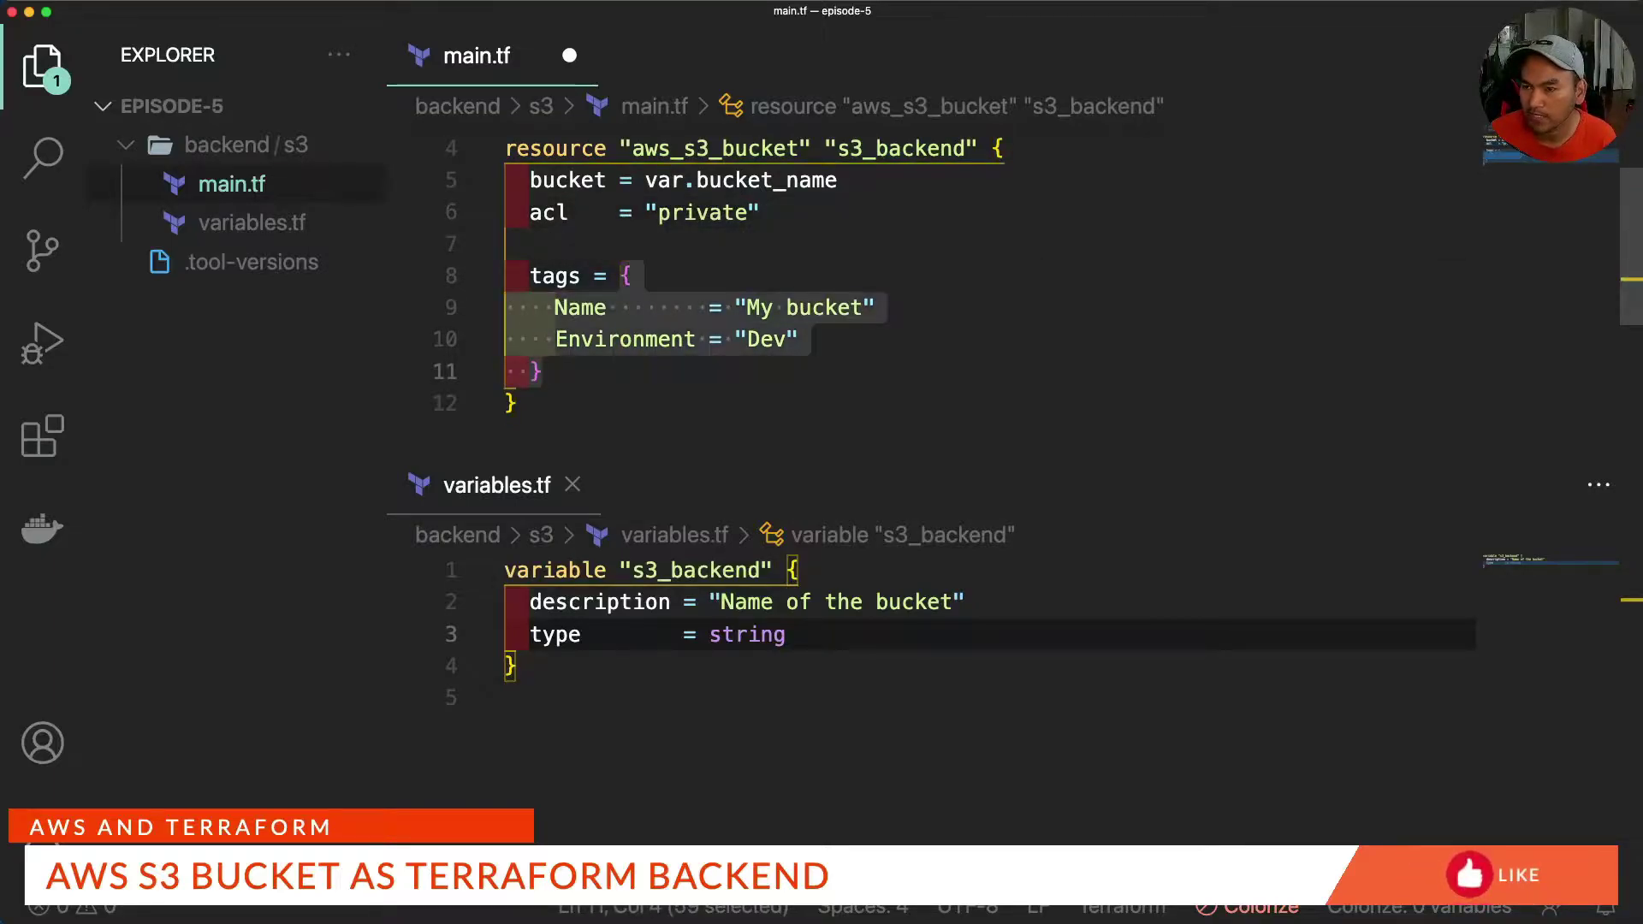
pyautogui.press('Escape')
pyautogui.scroll(1, 898, 283)
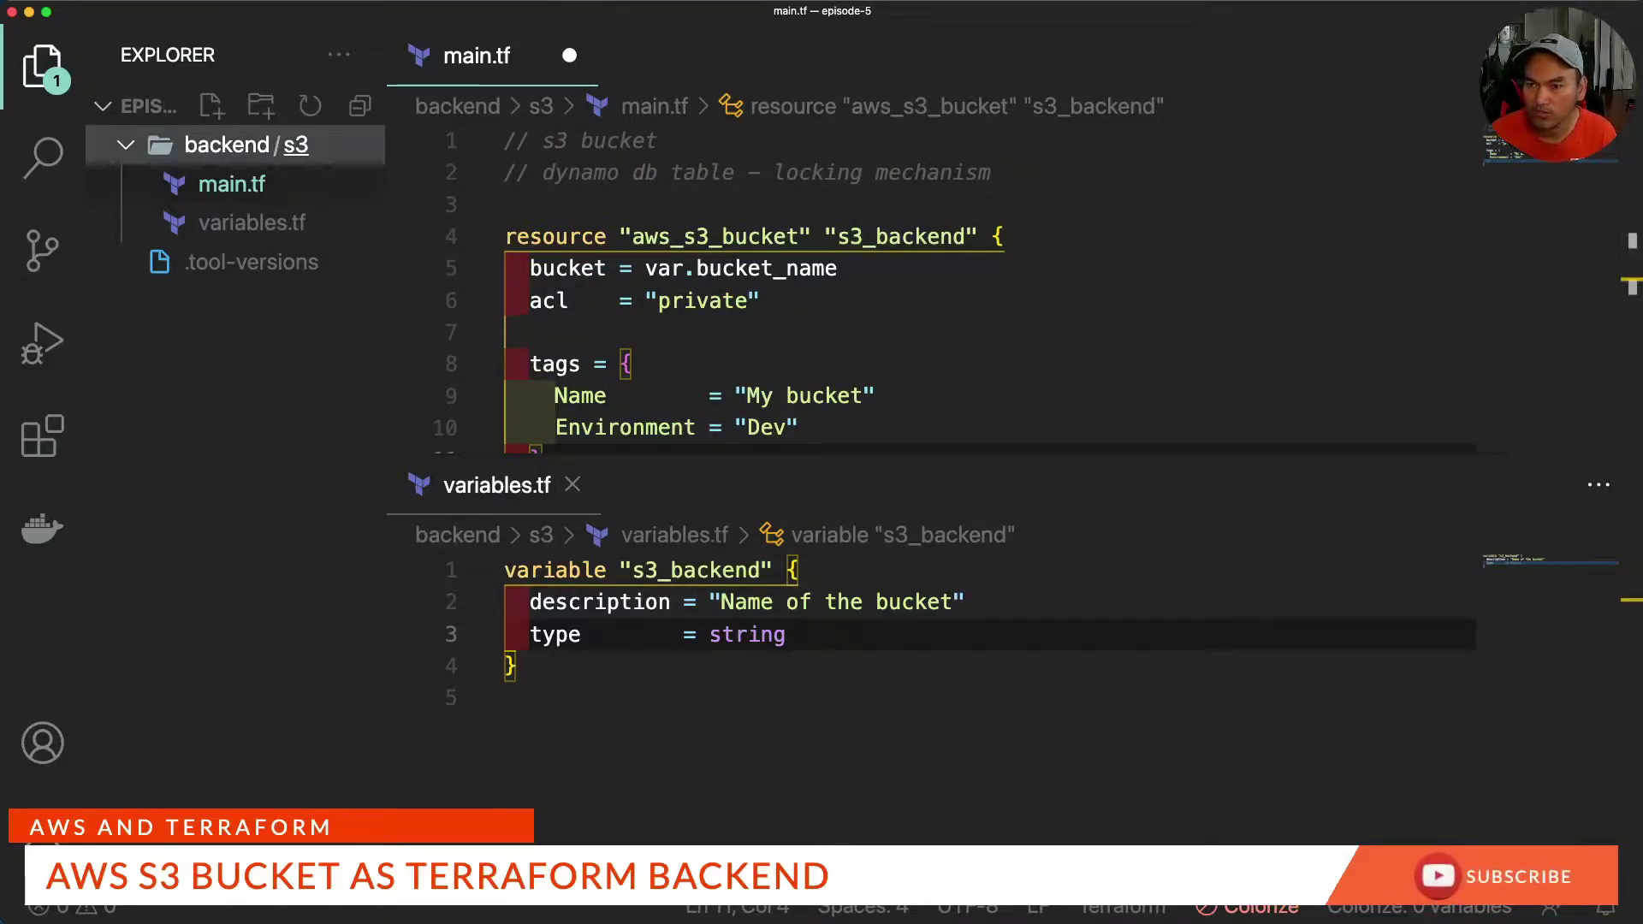
# Create locals.tf with a tags map setting created_by = "Terraform".
pyautogui.click(211, 106)
pyautogui.write('locals.tf')
pyautogui.press('Return')
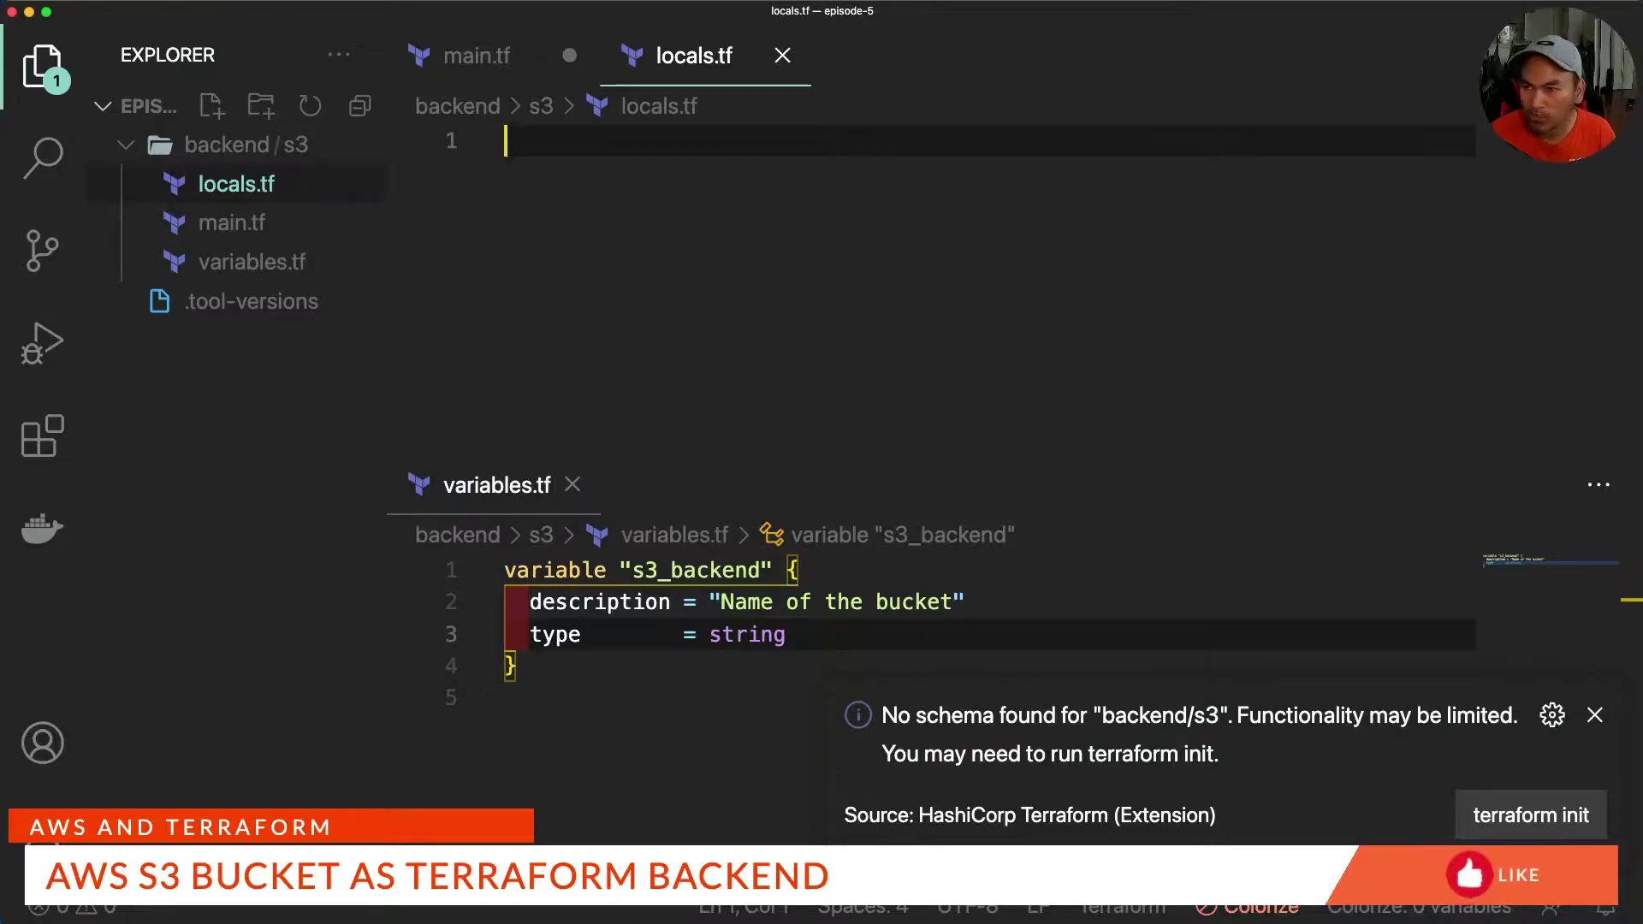
pyautogui.write('locals {')
pyautogui.press('Return')
pyautogui.write('tags = {')
pyautogui.press('Return')
pyautogui.write('created_by = "Terraform')
# Save locals.tf, then make main.tf's bucket tags use local.tags and save.
pyautogui.hotkey('ctrl', 's')
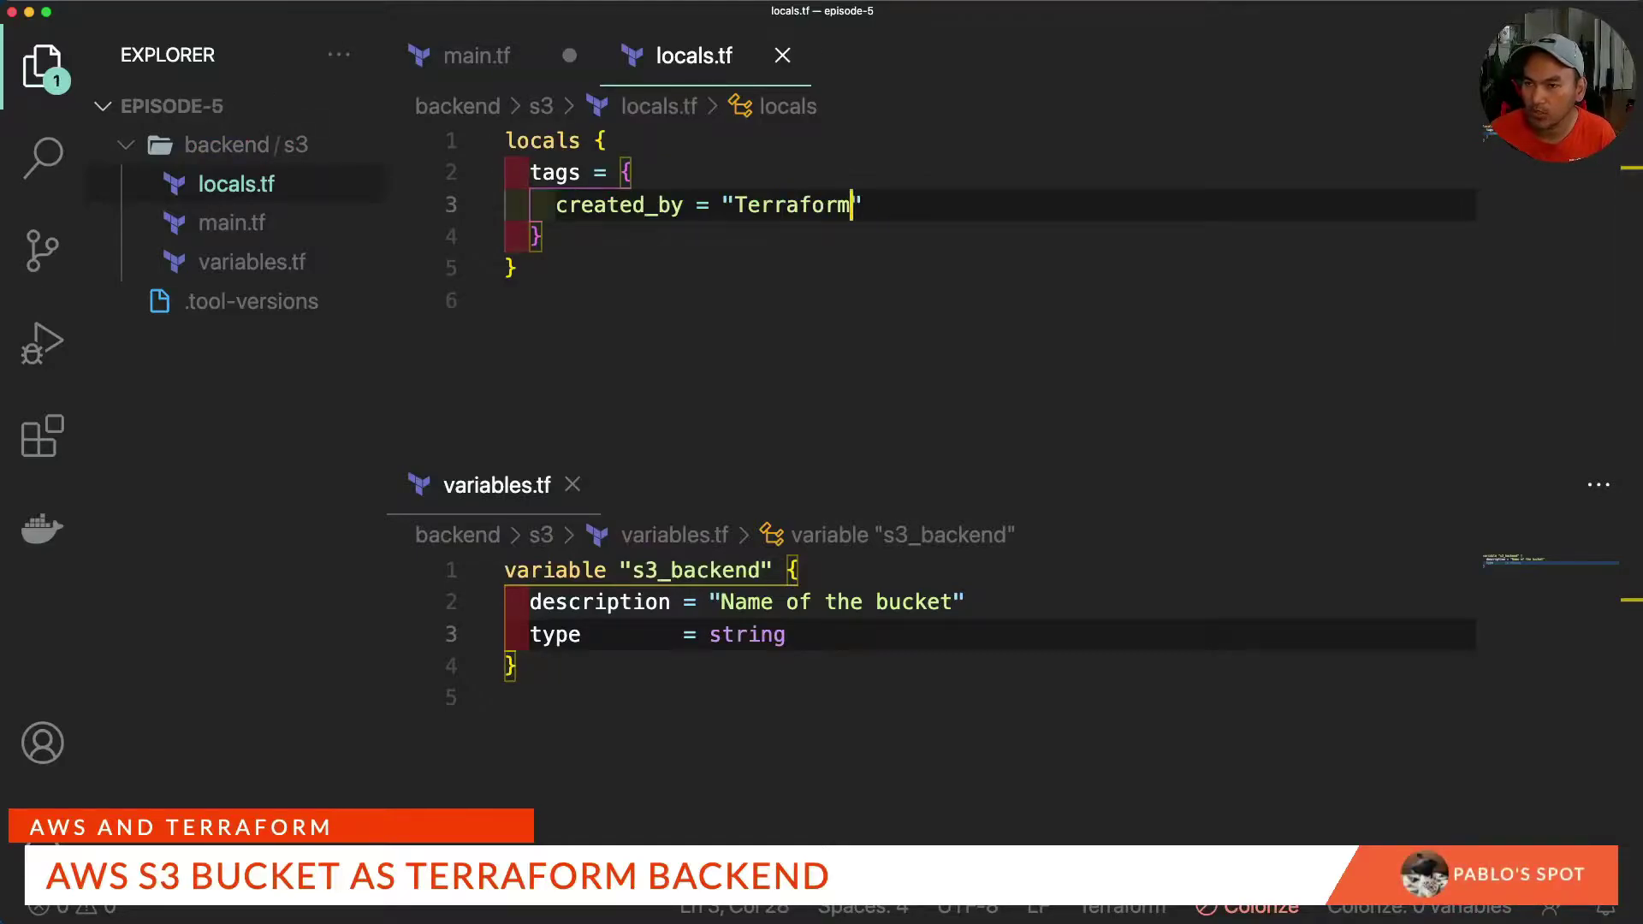
pyautogui.hotkey('ctrl', 'Tab')
pyautogui.scroll(-3, 898, 295)
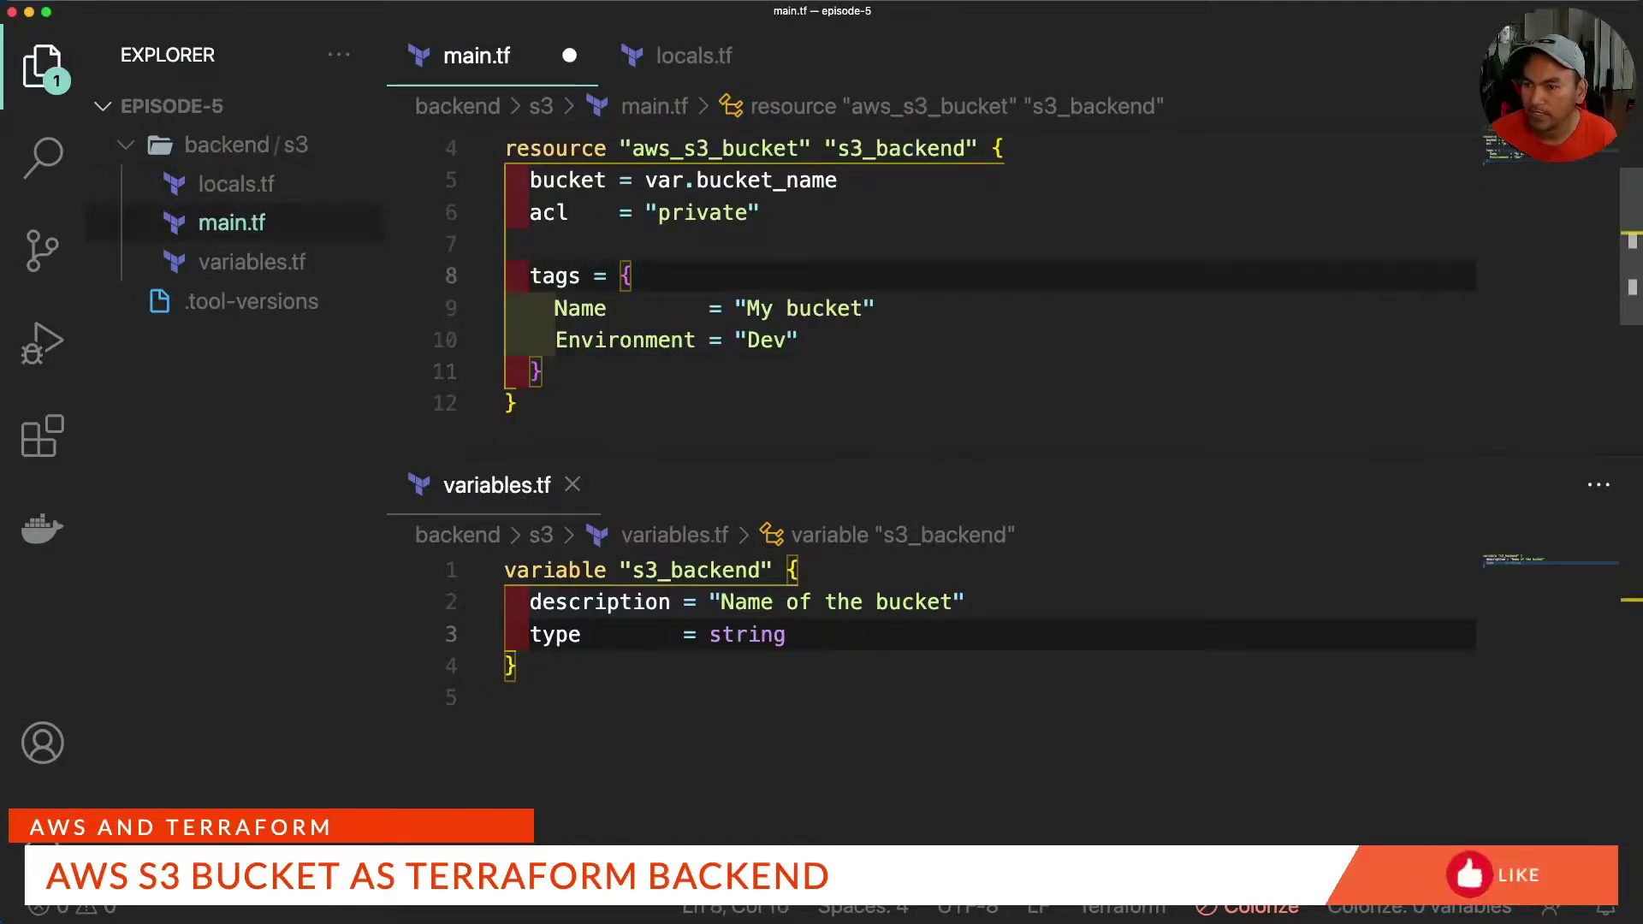
pyautogui.moveTo(505, 308); pyautogui.dragTo(546, 370)
pyautogui.write('loc')
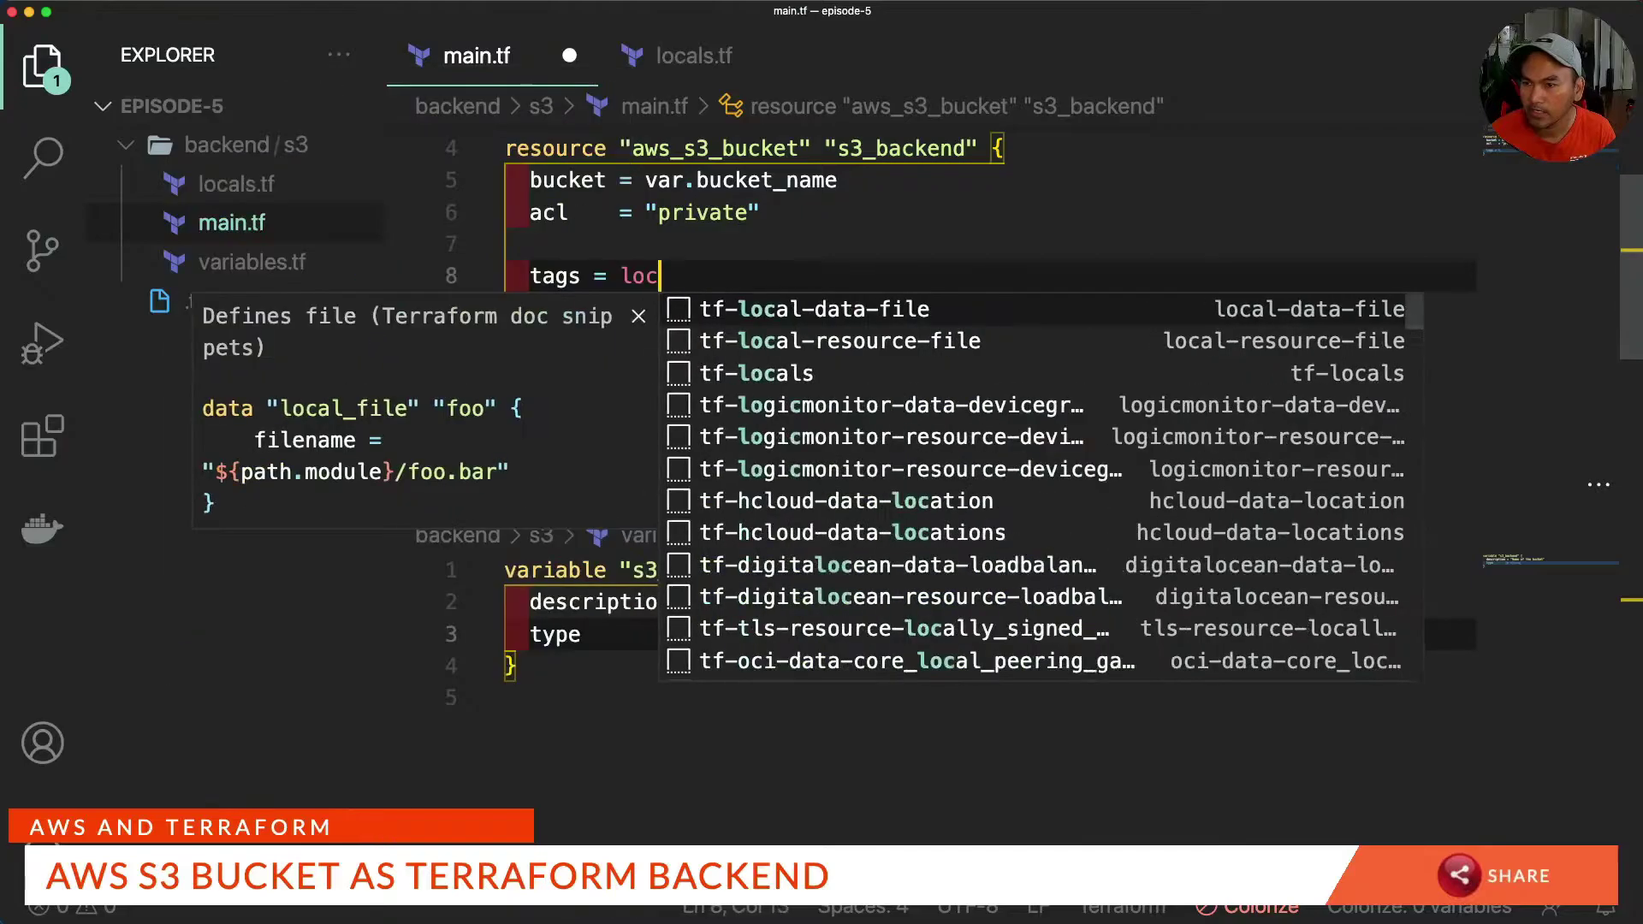
pyautogui.write('al.ta')
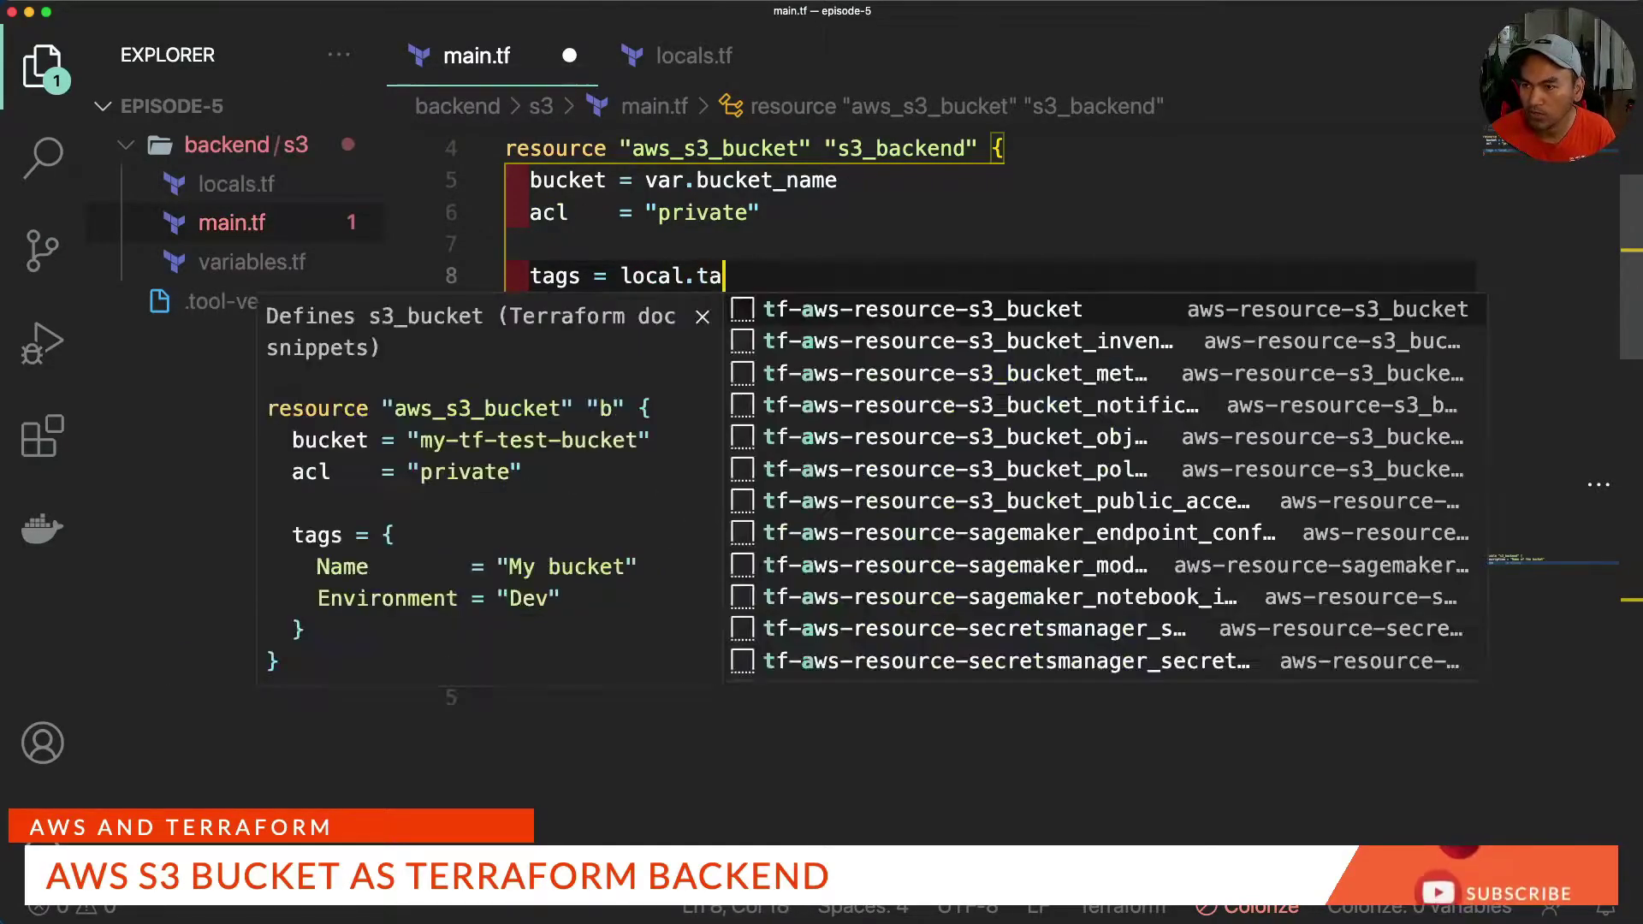
pyautogui.write('gs')
pyautogui.hotkey('ctrl', 's')
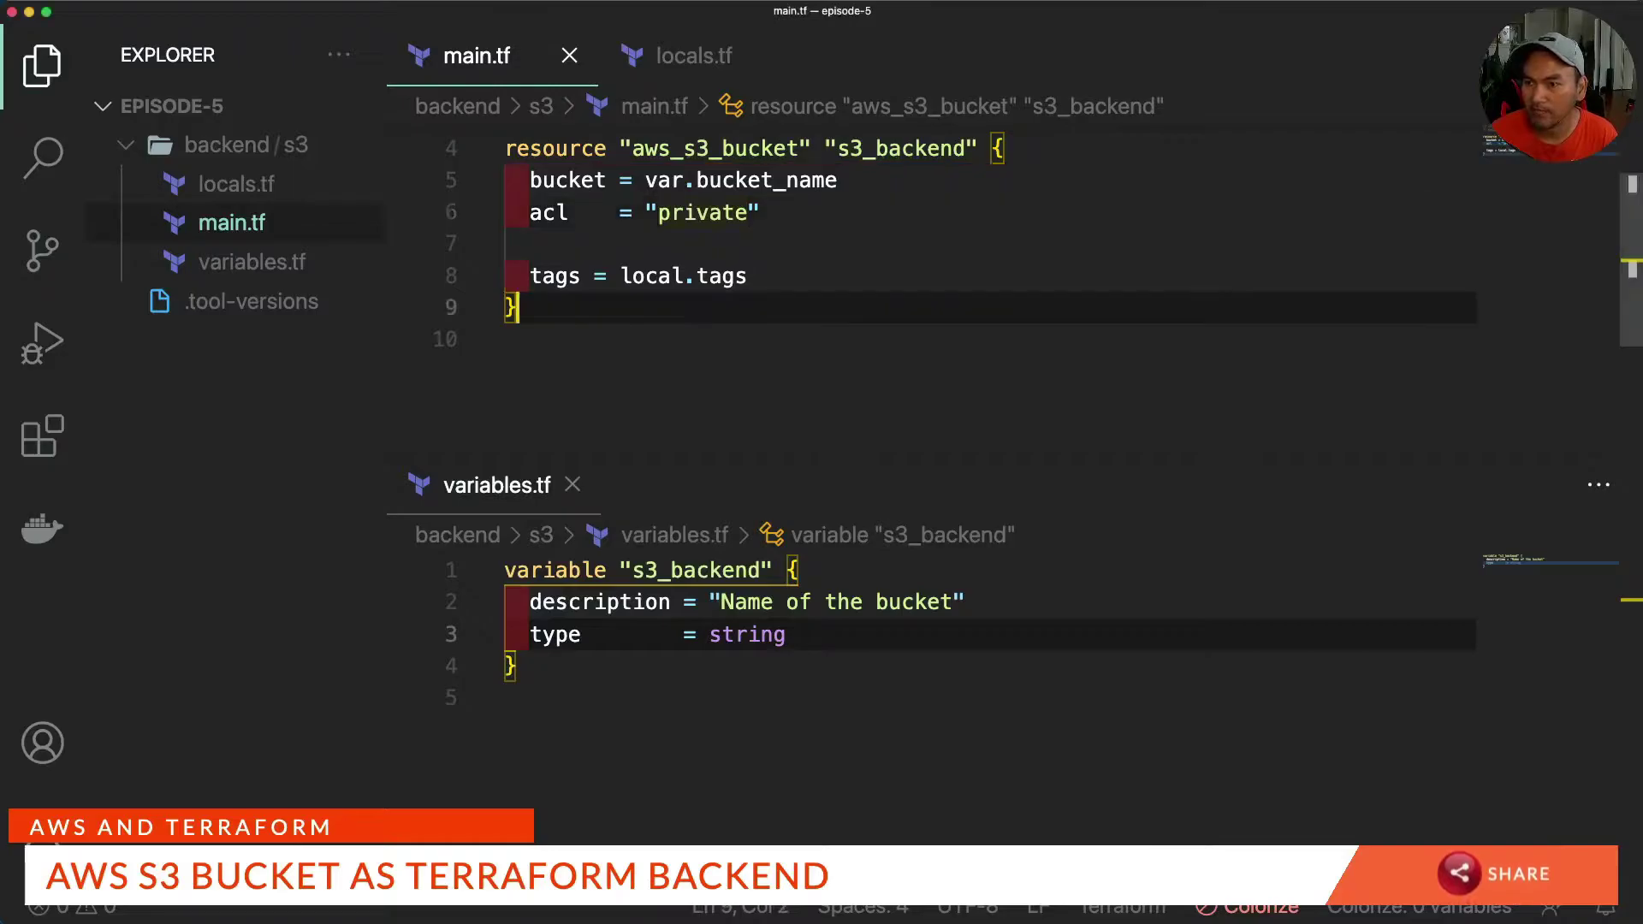
# Add versioning and server-side encryption using var.sse_algorithm to the s3_backend bucket.
pyautogui.press('Down')
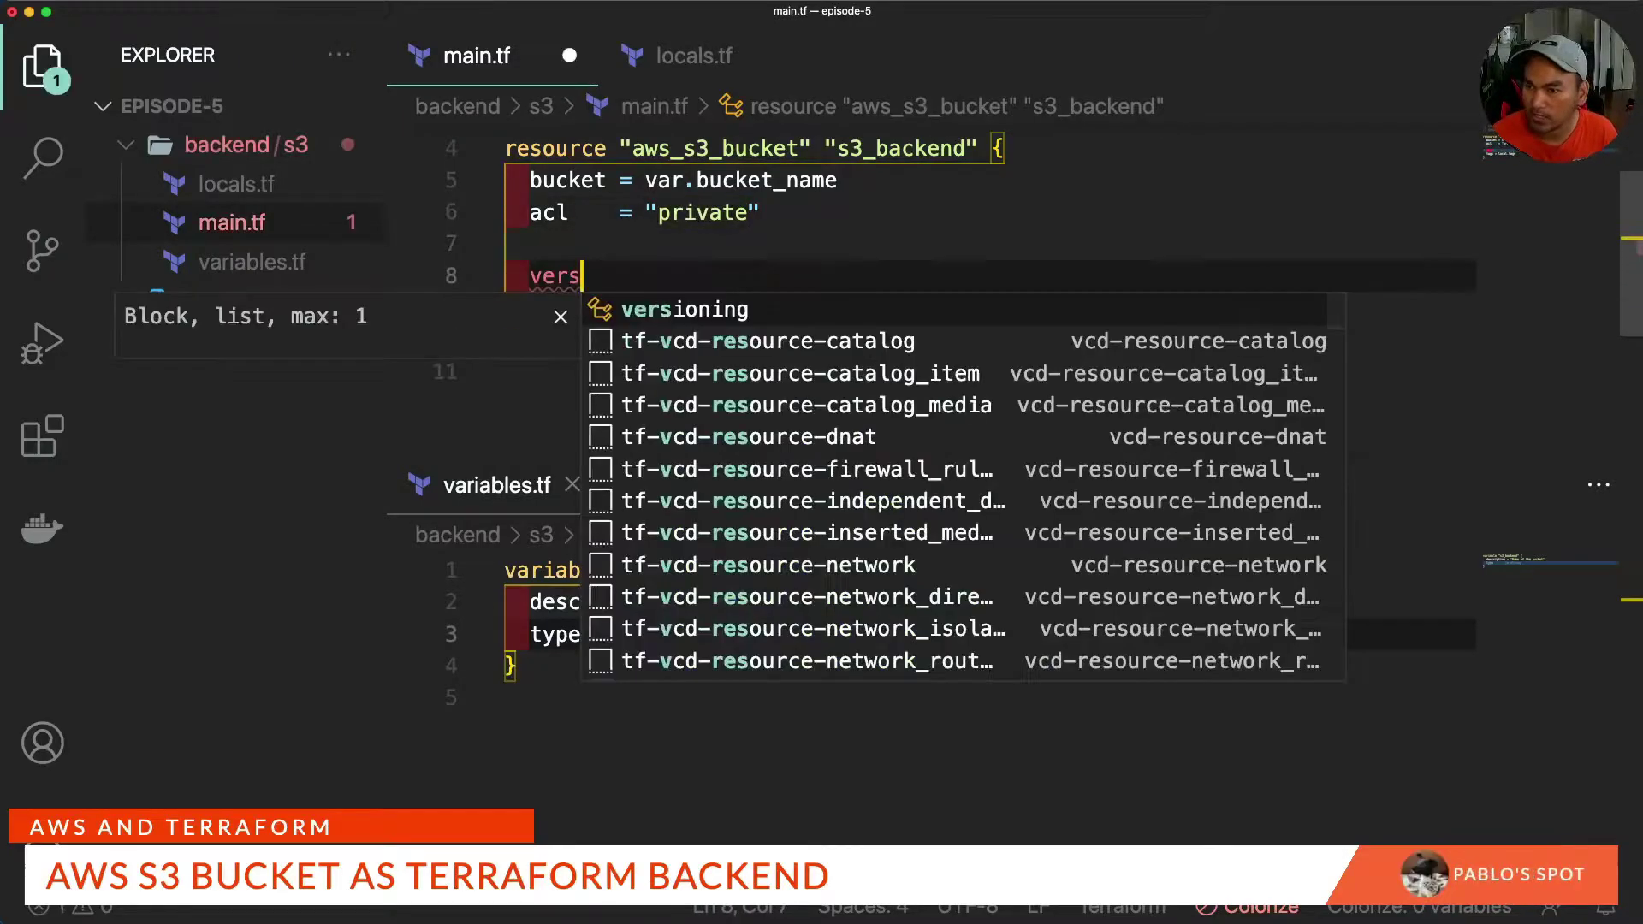
pyautogui.press('Return')
pyautogui.write('enabled = true')
pyautogui.press('Down')
pyautogui.press('Return')
pyautogui.press('Return')
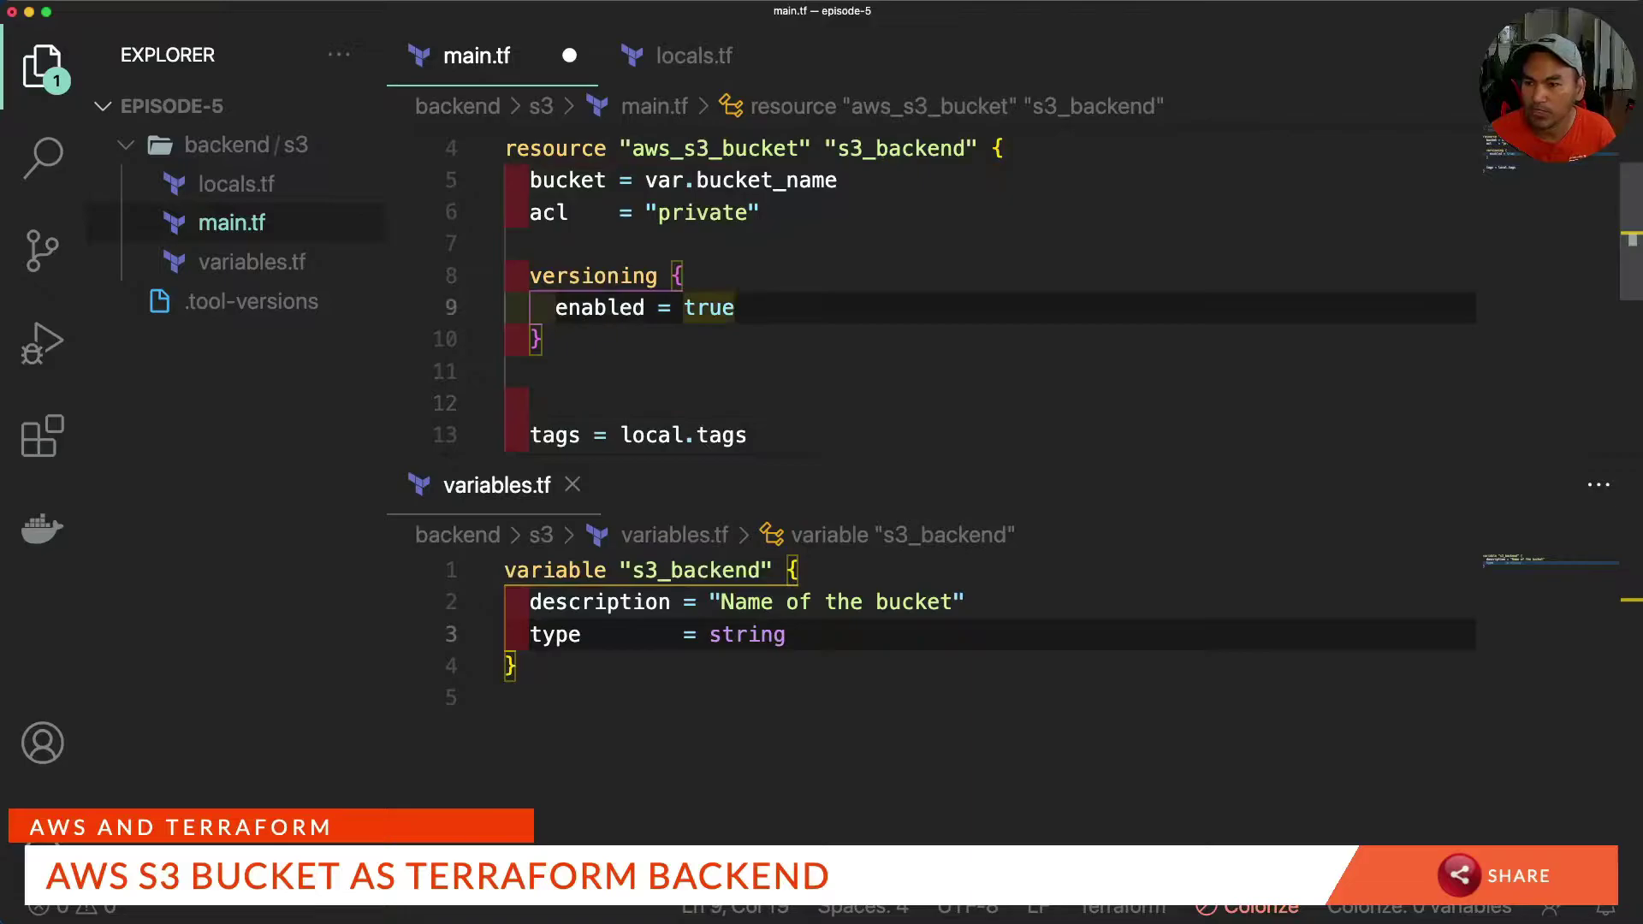
pyautogui.write('server_side_encryption_configuration {')
pyautogui.press('Return')
pyautogui.write('rule {')
pyautogui.press('Return')
pyautogui.write('appl')
pyautogui.press('Return')
pyautogui.write('sse')
pyautogui.press('Return')
pyautogui.write('var.ss')
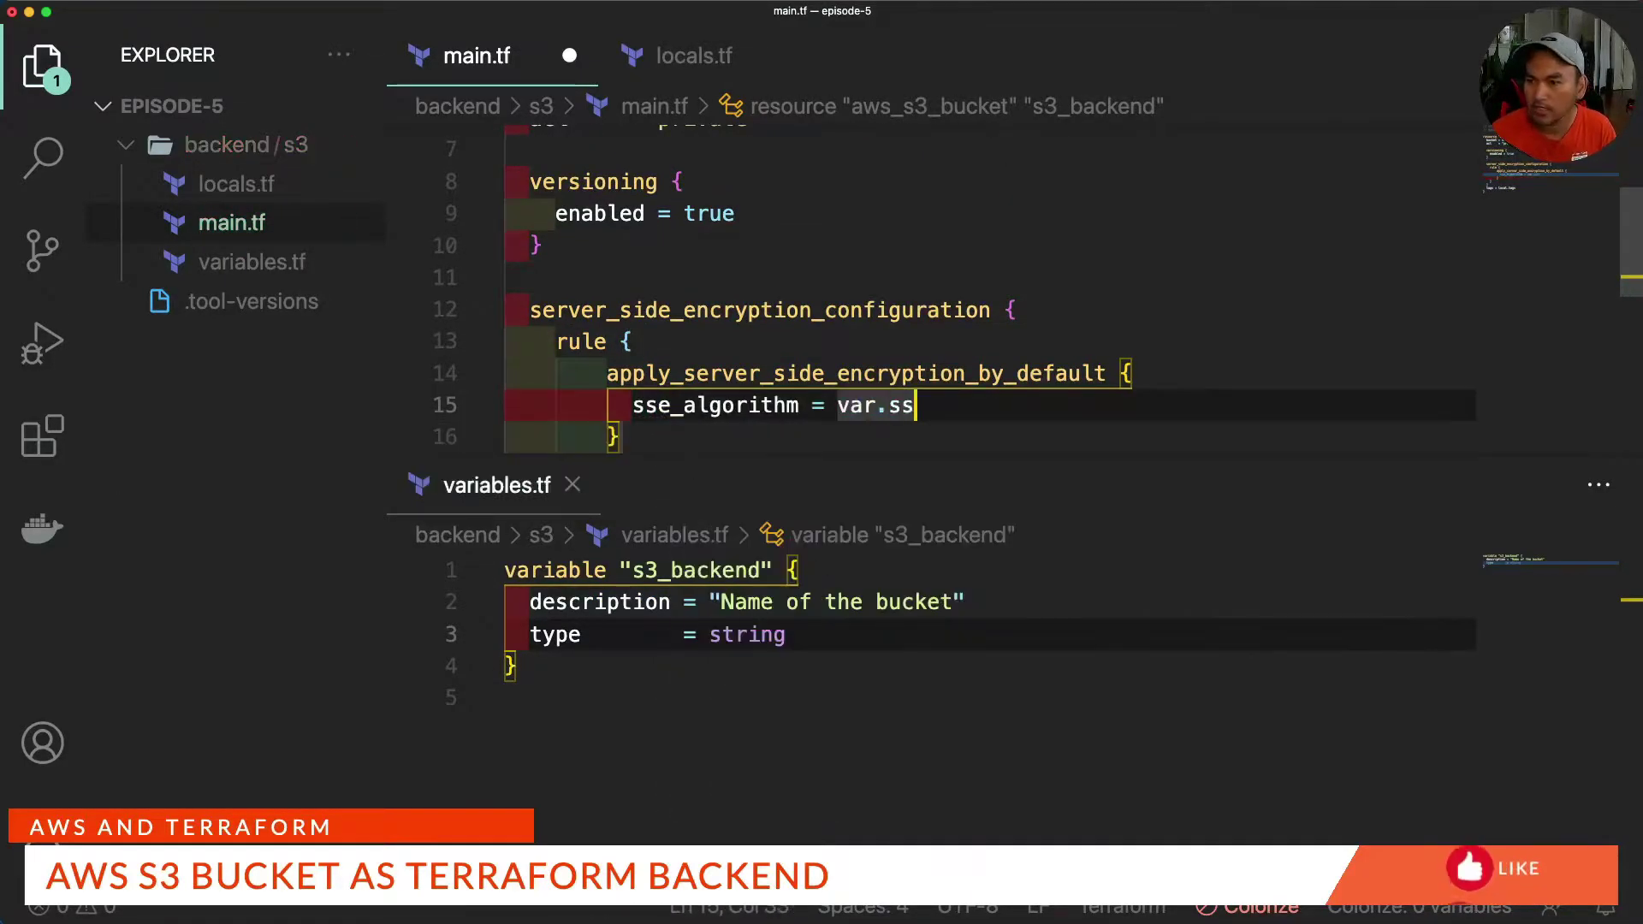
pyautogui.write('e_algorithm')
# Declare an sse_algorithm variable with a description and default AES256, and save variables.tf.
pyautogui.press('super+2')
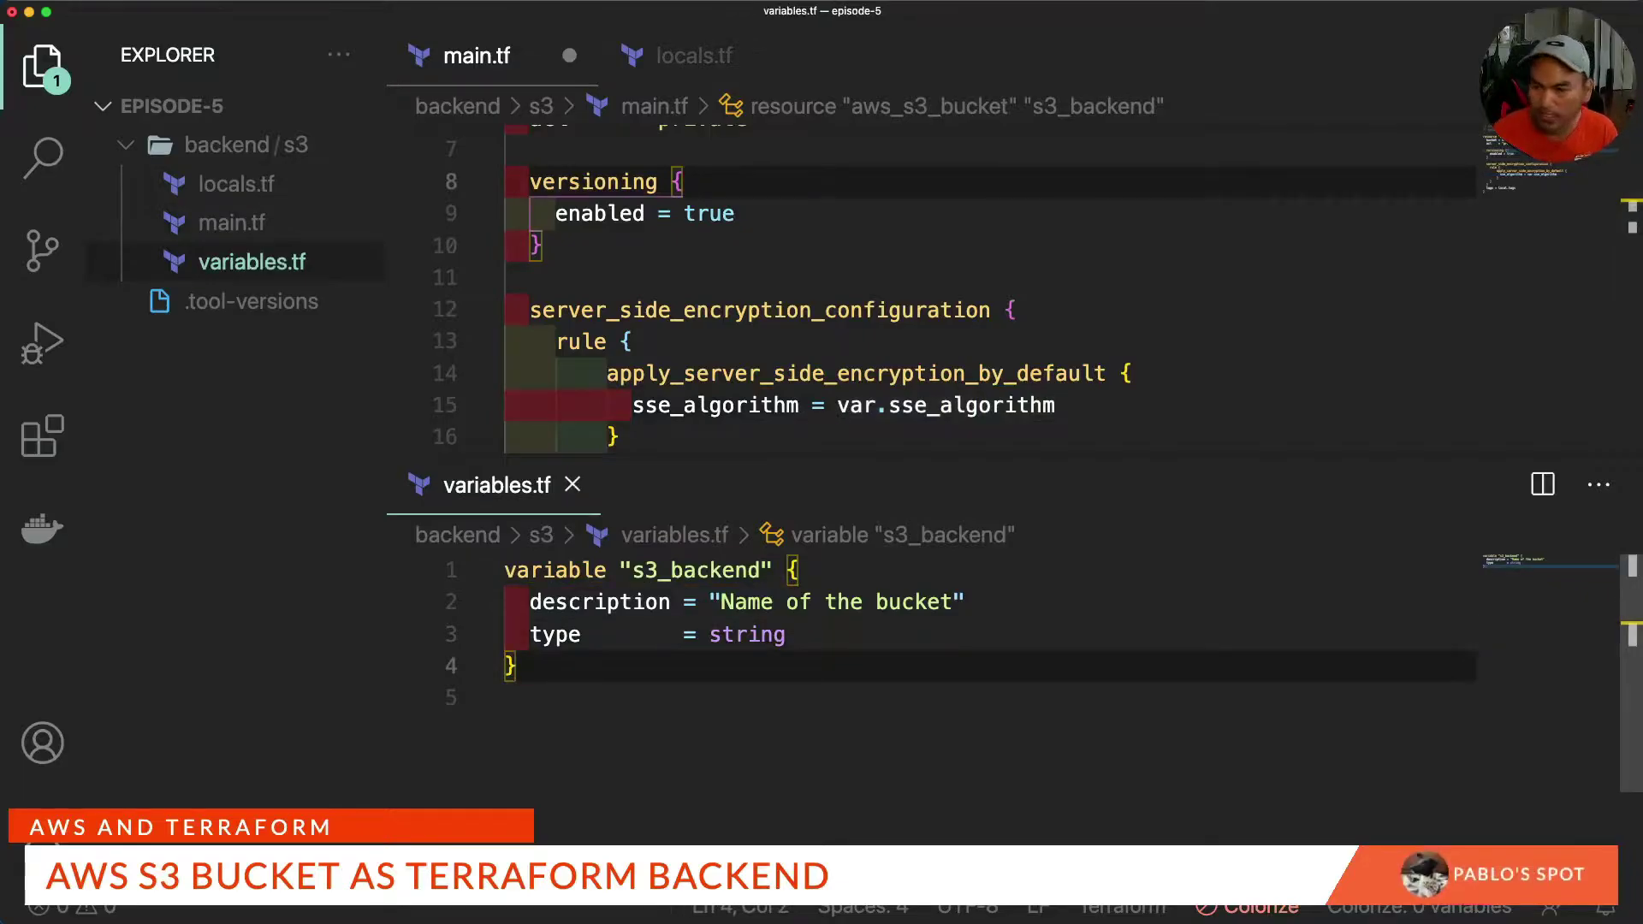
pyautogui.press('Return')
pyautogui.press('Return')
pyautogui.write('var')
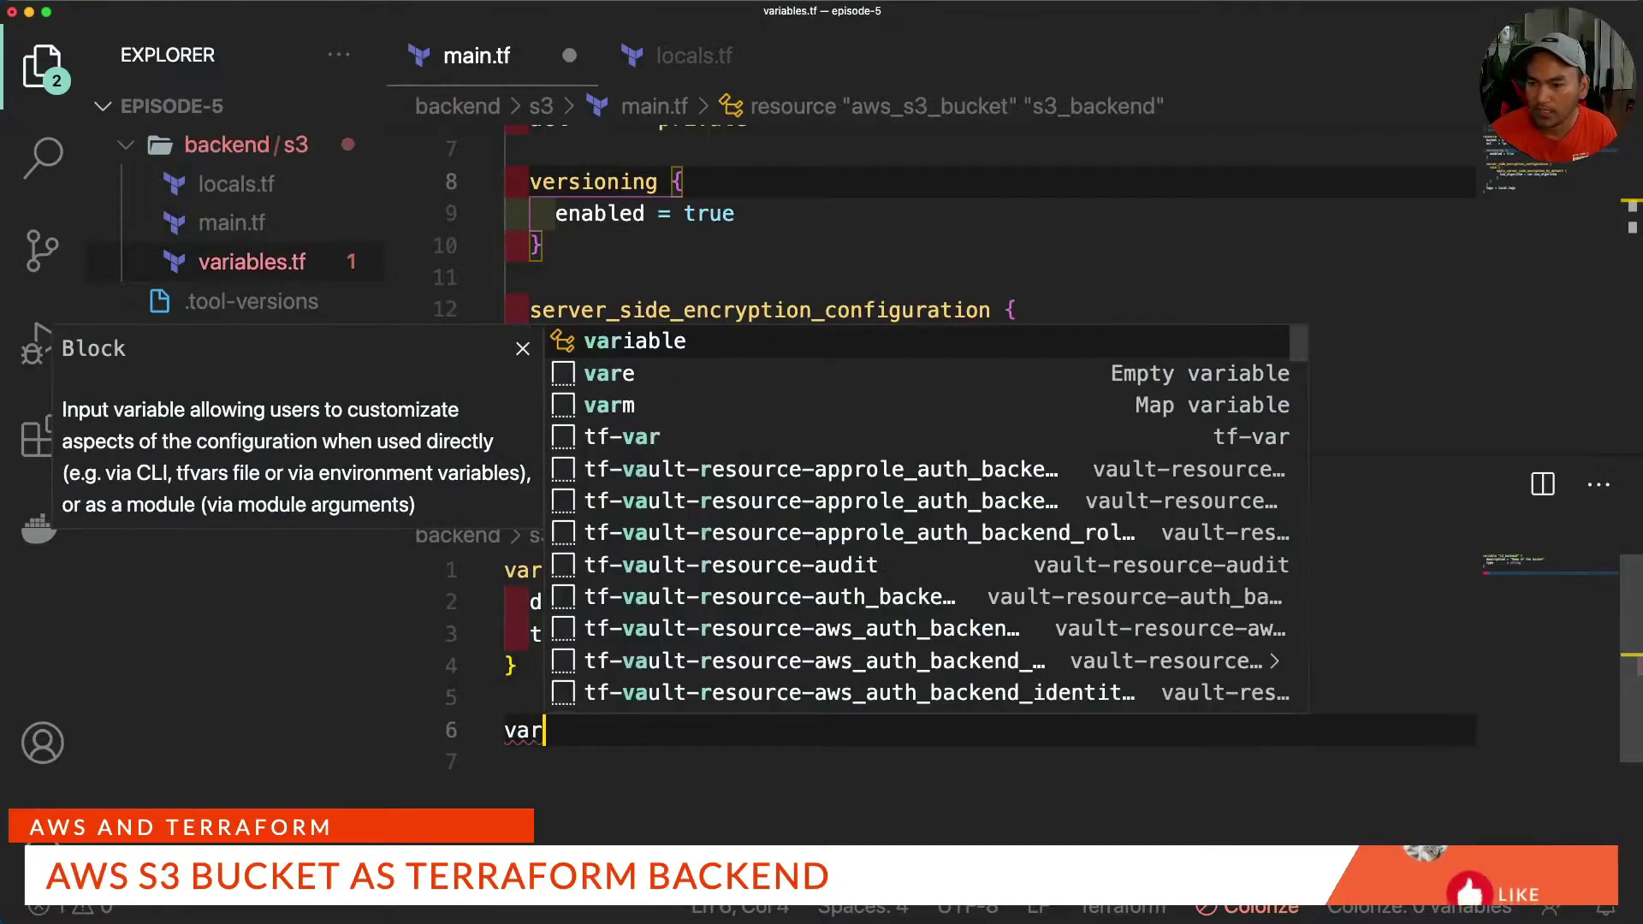
pyautogui.press('Return')
pyautogui.write('sse_algo')
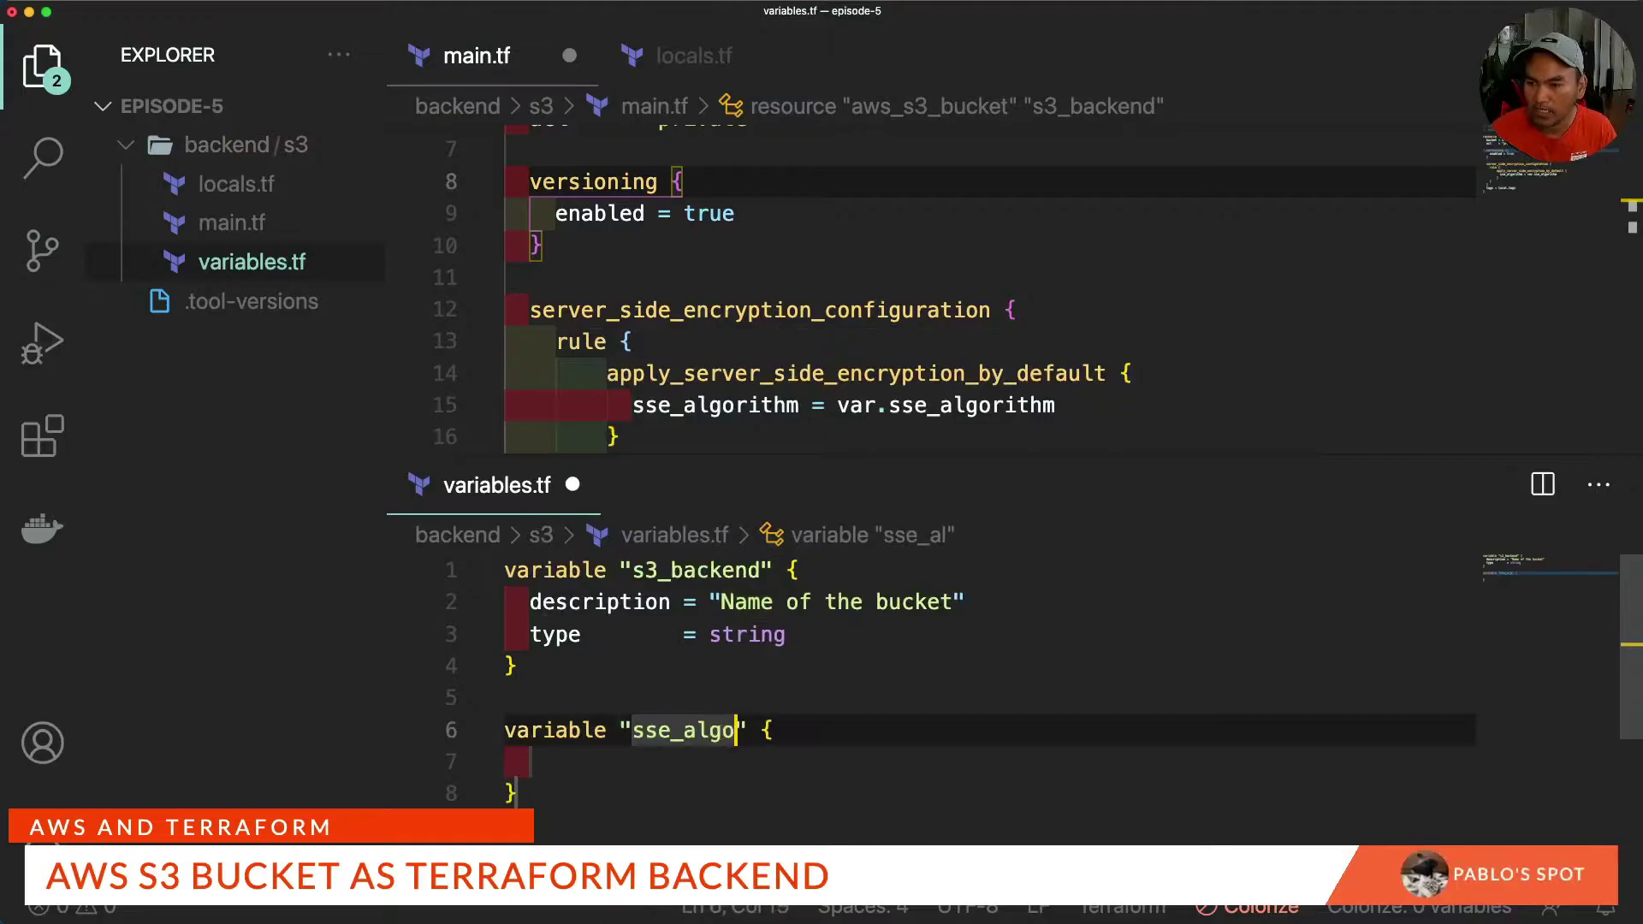
pyautogui.write('rithm')
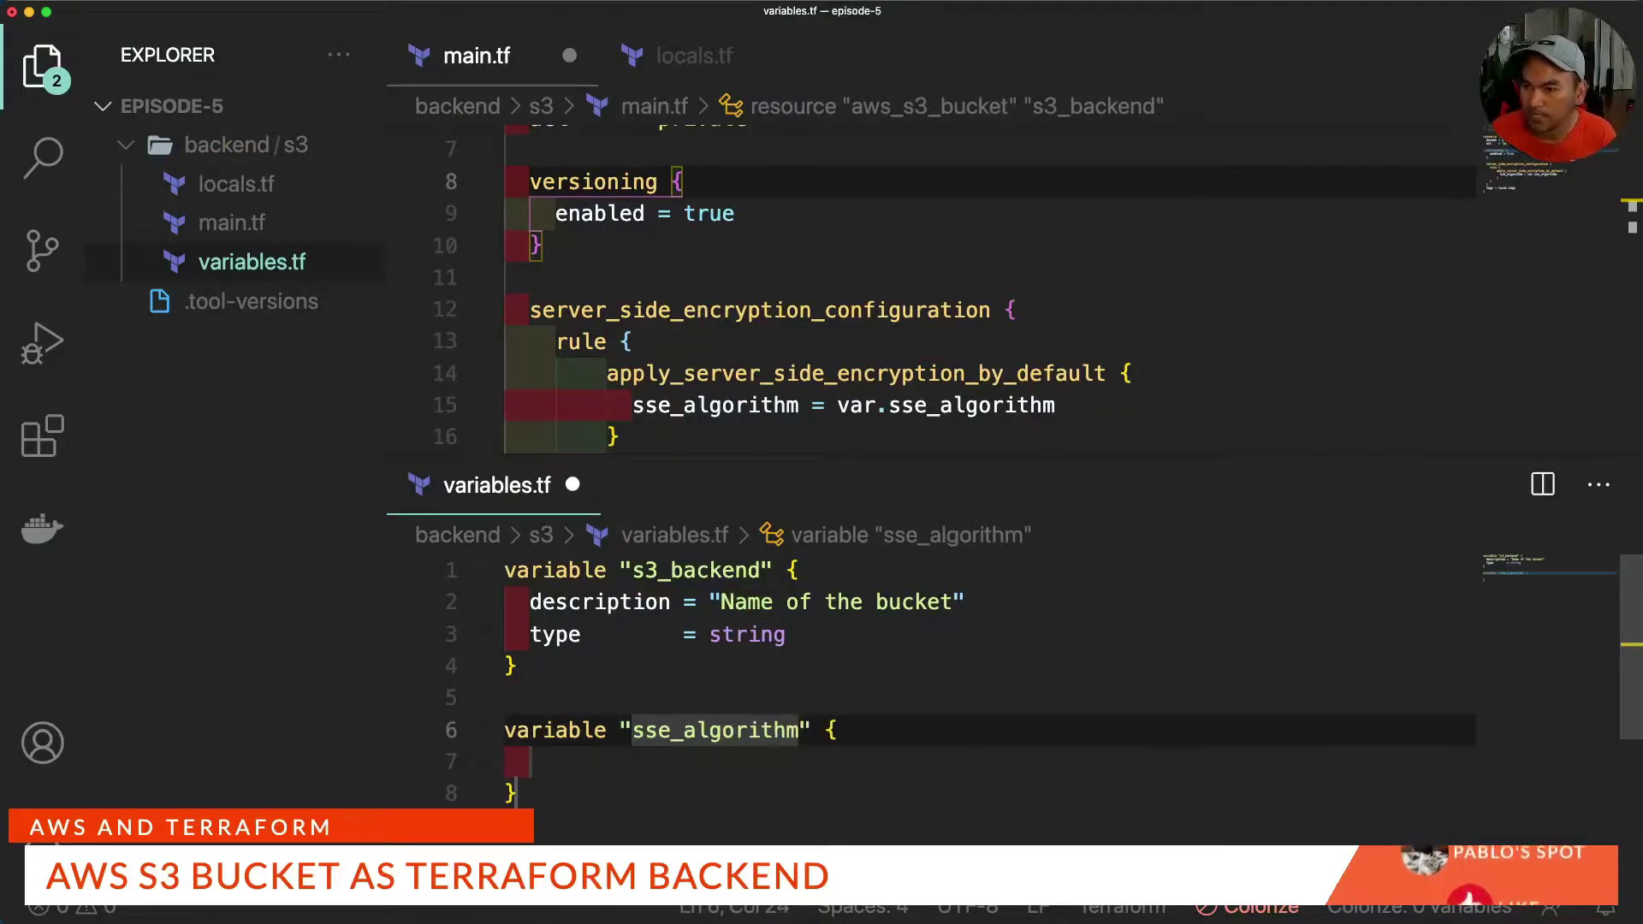
pyautogui.press('Tab')
pyautogui.write('descrip')
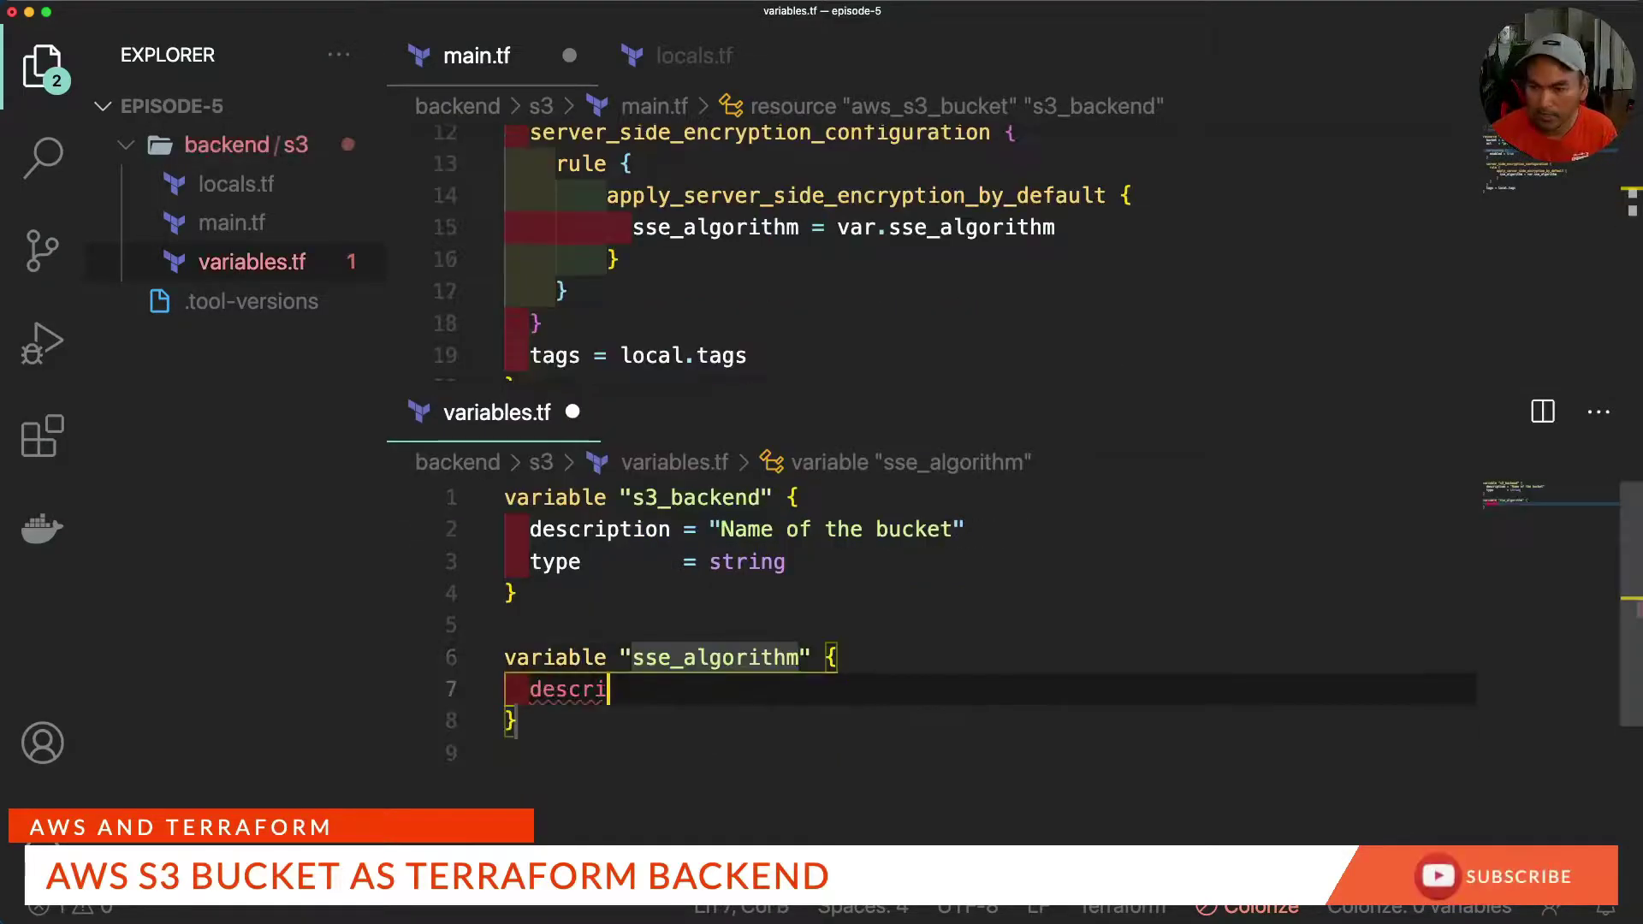
pyautogui.press('Return')
pyautogui.write('Algorithm for sse')
pyautogui.press('Return')
pyautogui.write('type = string')
pyautogui.press('Return')
pyautogui.write('default = "AES256"')
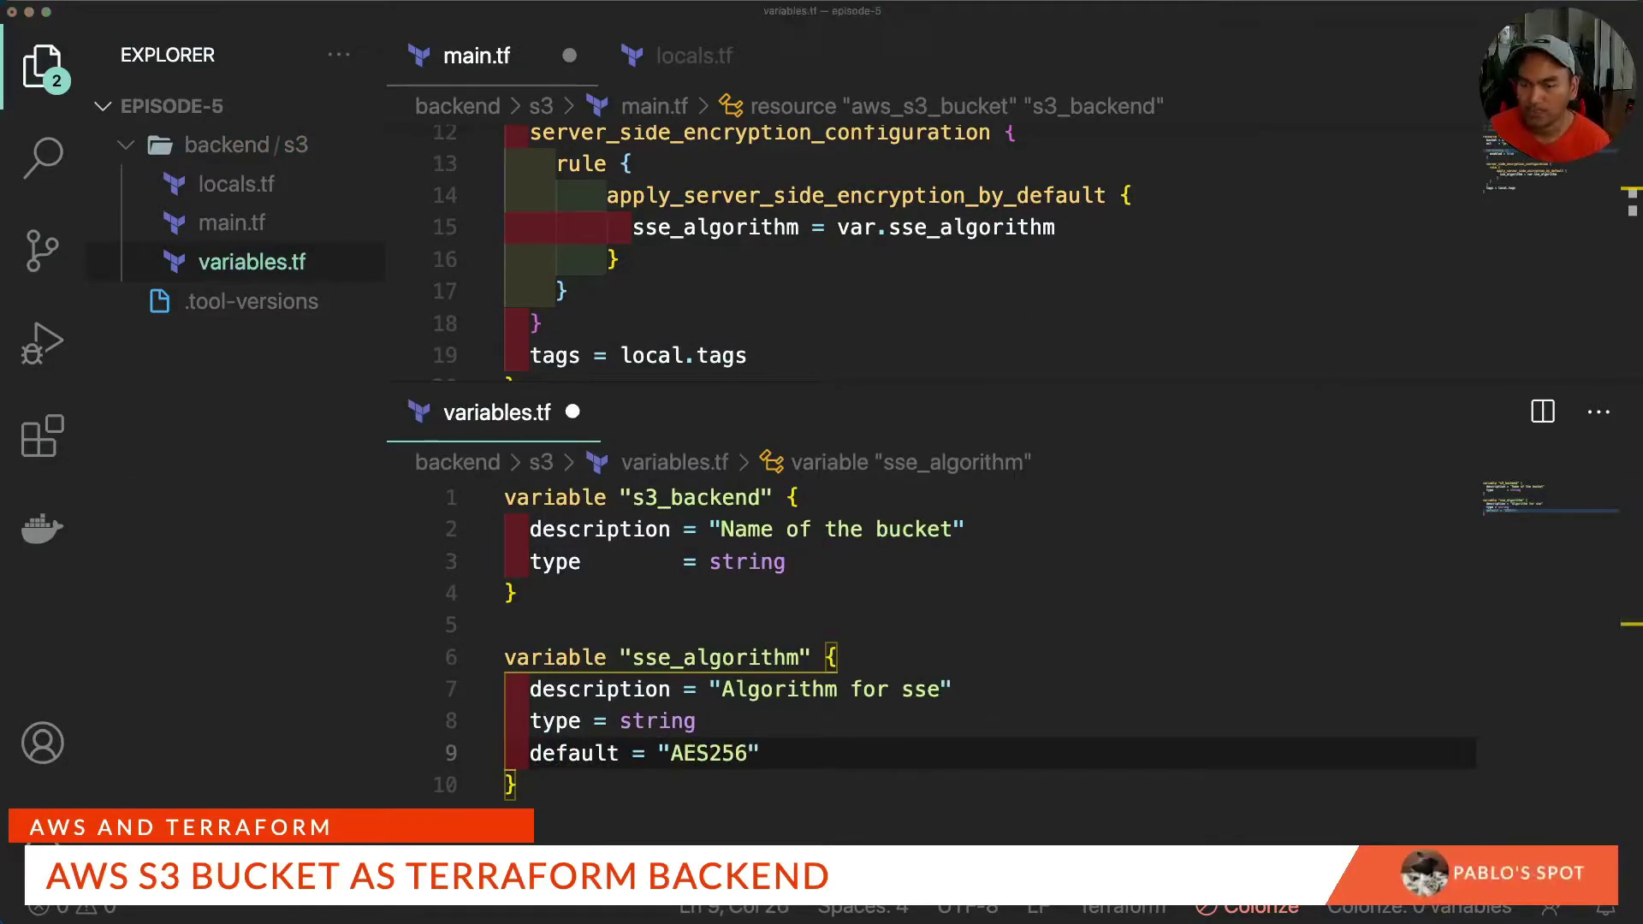
pyautogui.press('Up')
pyautogui.press('Up')
pyautogui.press('Up')
pyautogui.hotkey('ctrl', 's')
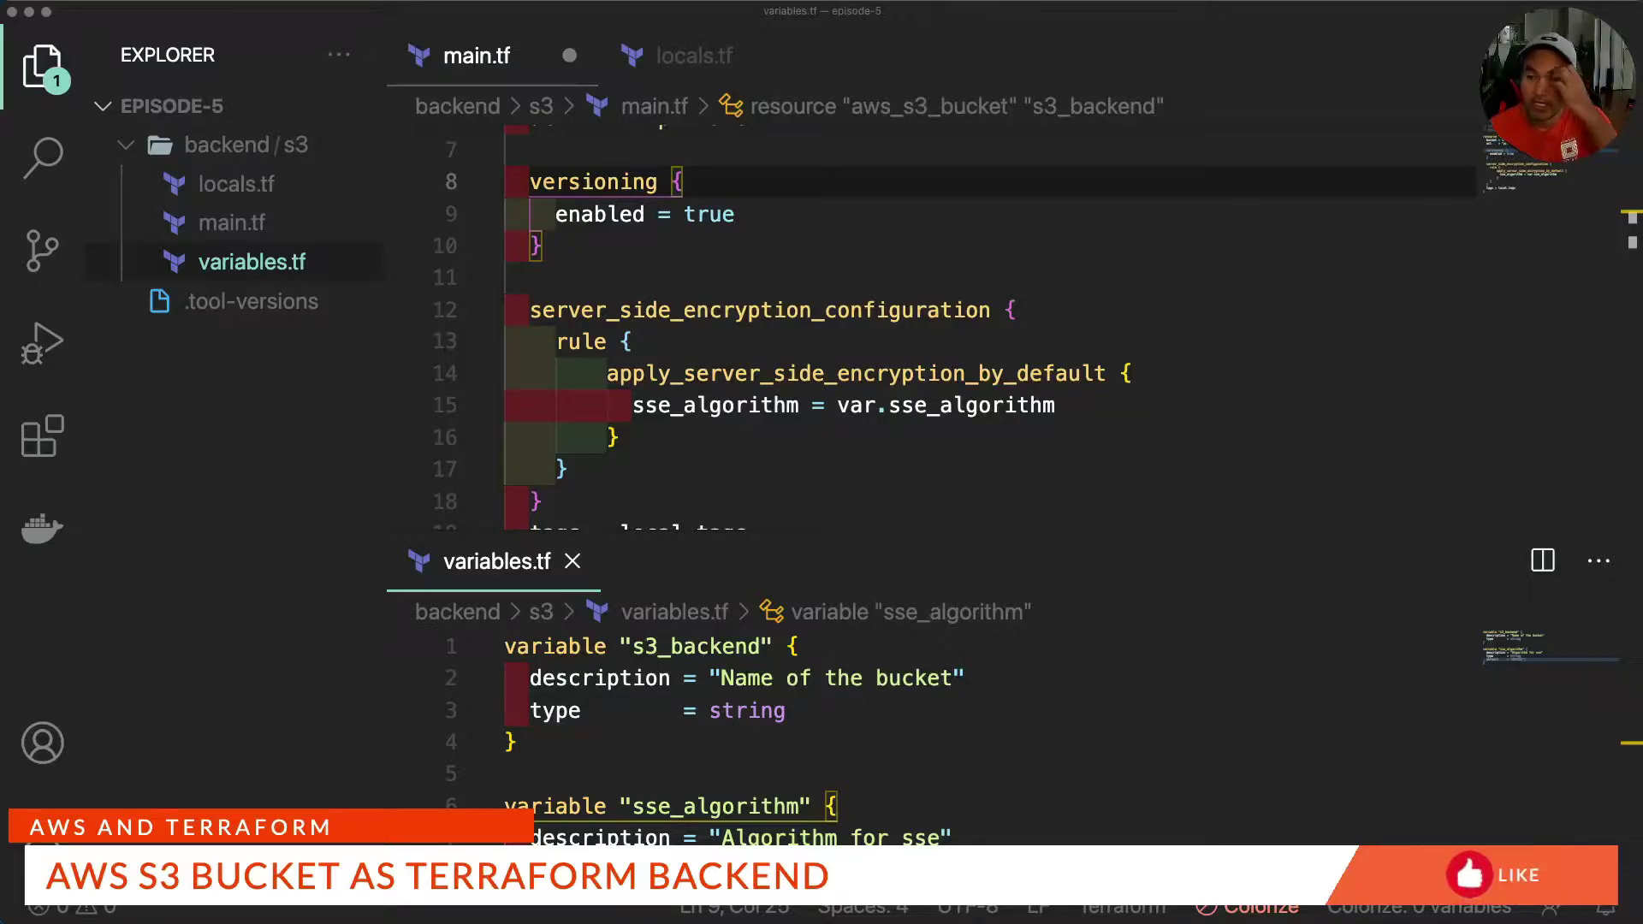
# Add a lifecycle block with prevent_destroy = true to the bucket and save main.tf.
pyautogui.click(1055, 405)
pyautogui.scroll(-3, 951, 321)
pyautogui.click(545, 323)
pyautogui.press('Return')
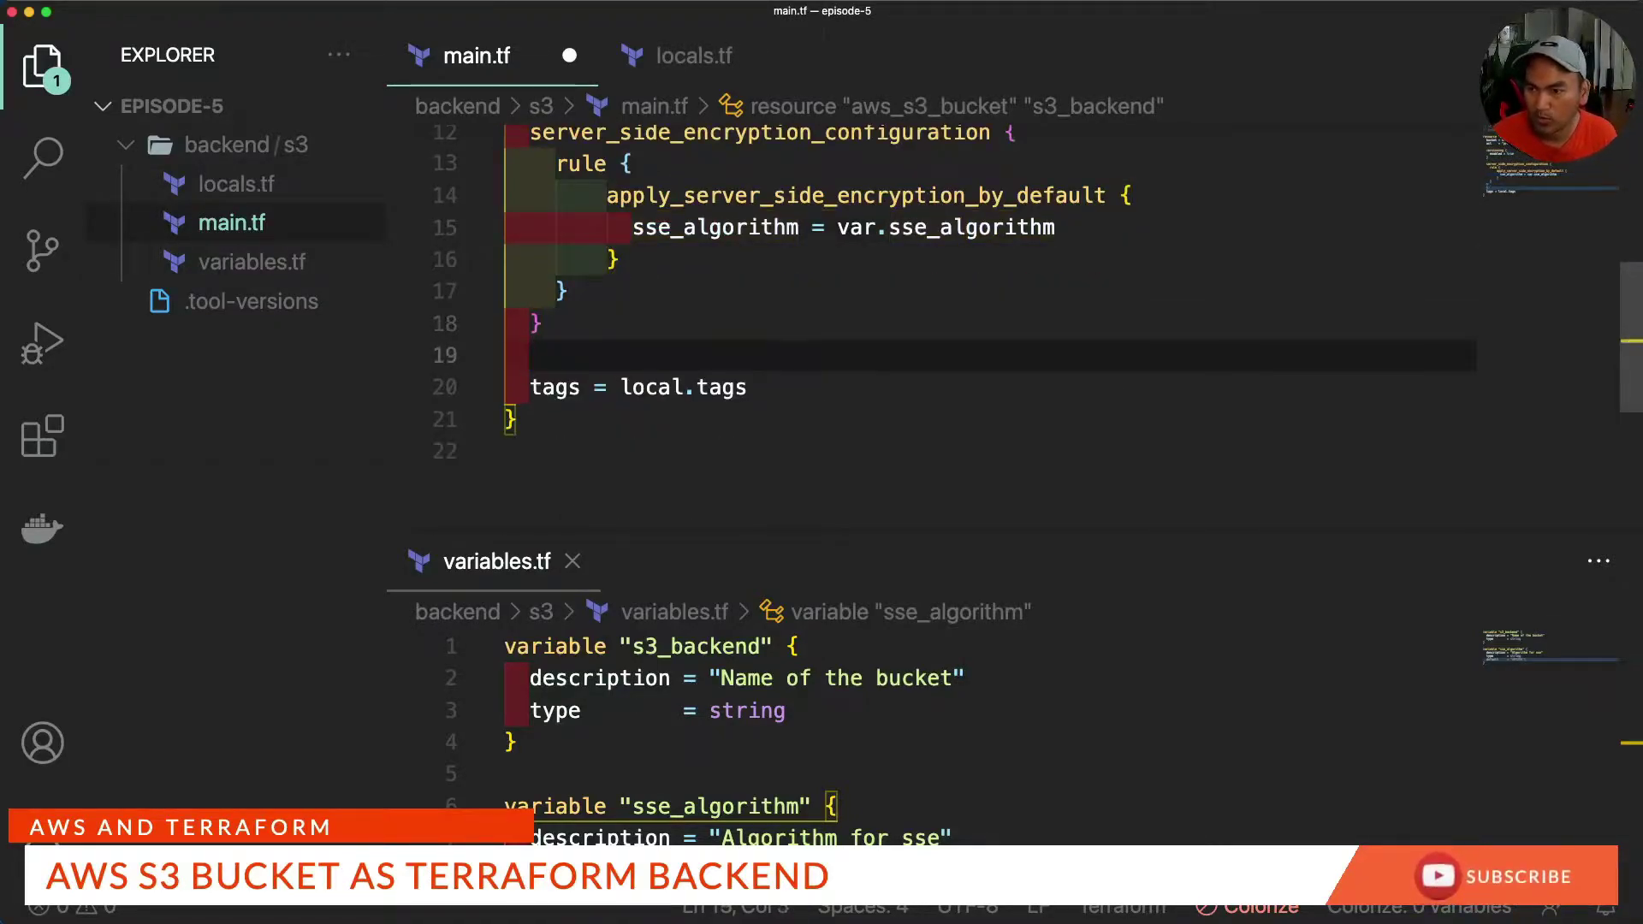
pyautogui.press('Return')
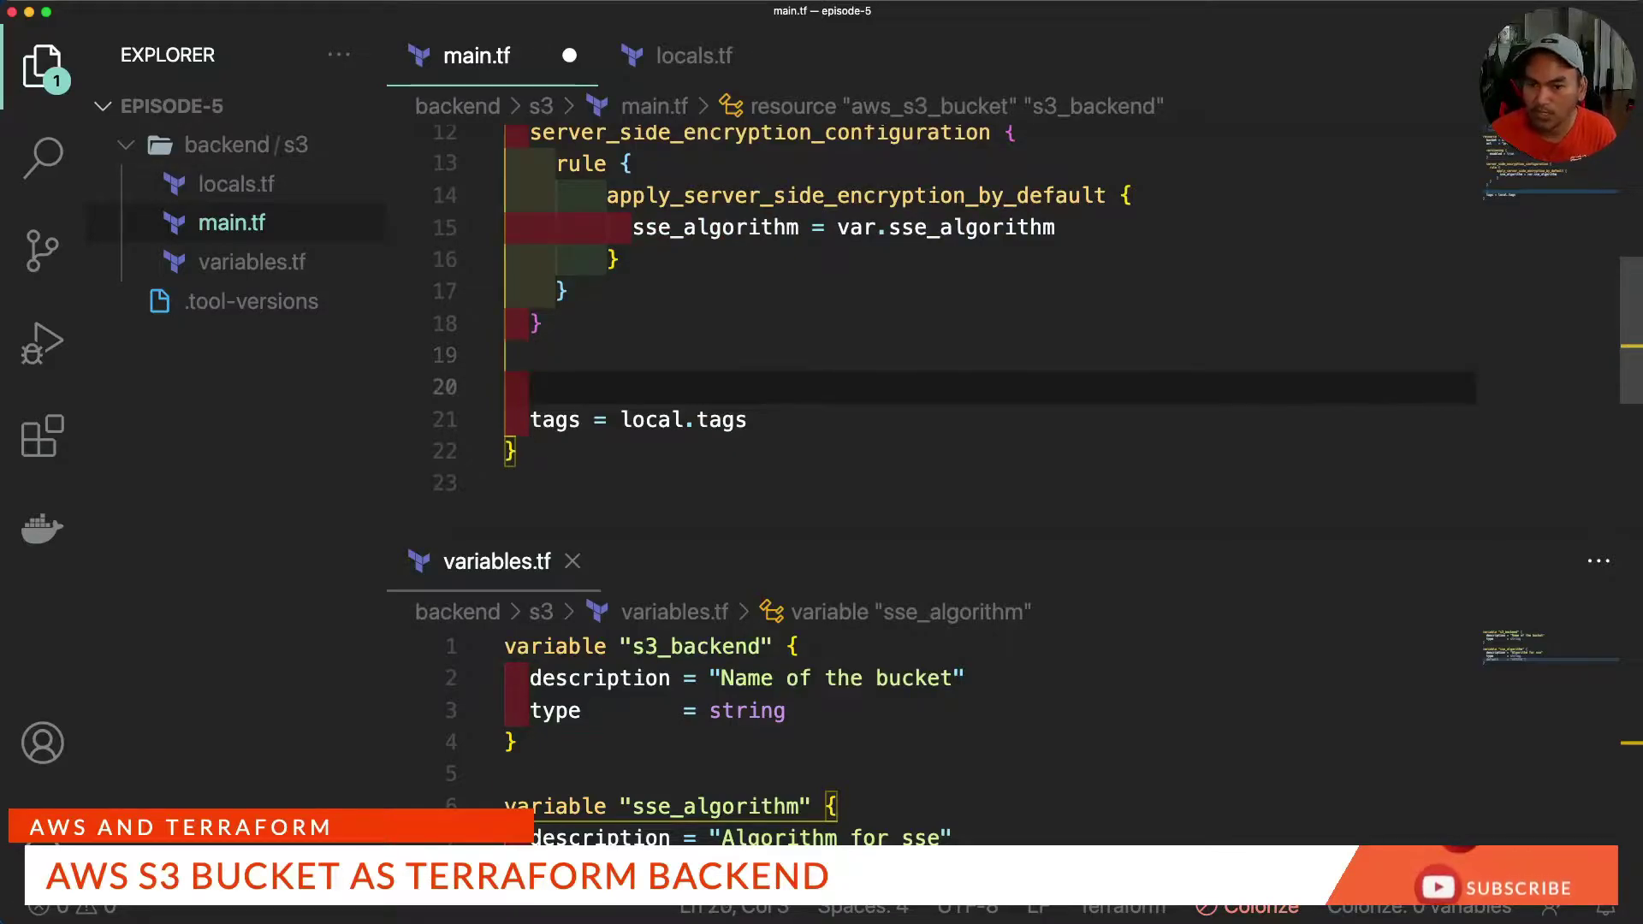
pyautogui.write('lifecycle {')
pyautogui.press('Return')
pyautogui.write('prevent')
pyautogui.press('Return')
pyautogui.write('true')
pyautogui.press('Down')
pyautogui.press('Return')
pyautogui.press('super+s')
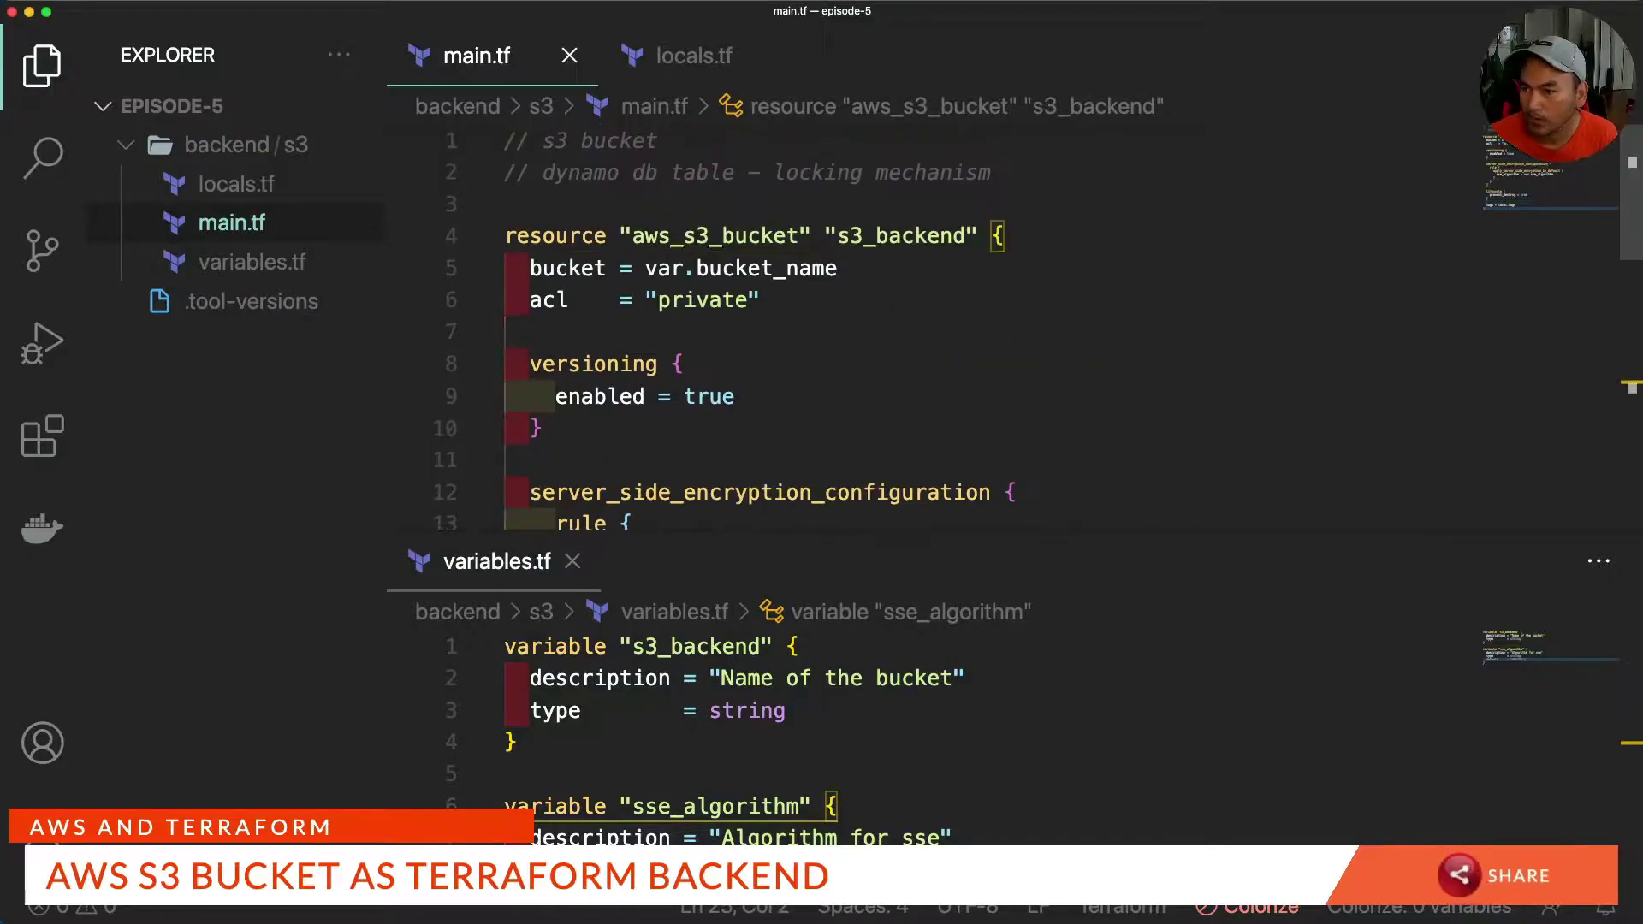
pyautogui.scroll(-3, 899, 321)
pyautogui.scroll(-3, 899, 321)
pyautogui.scroll(-2, 898, 321)
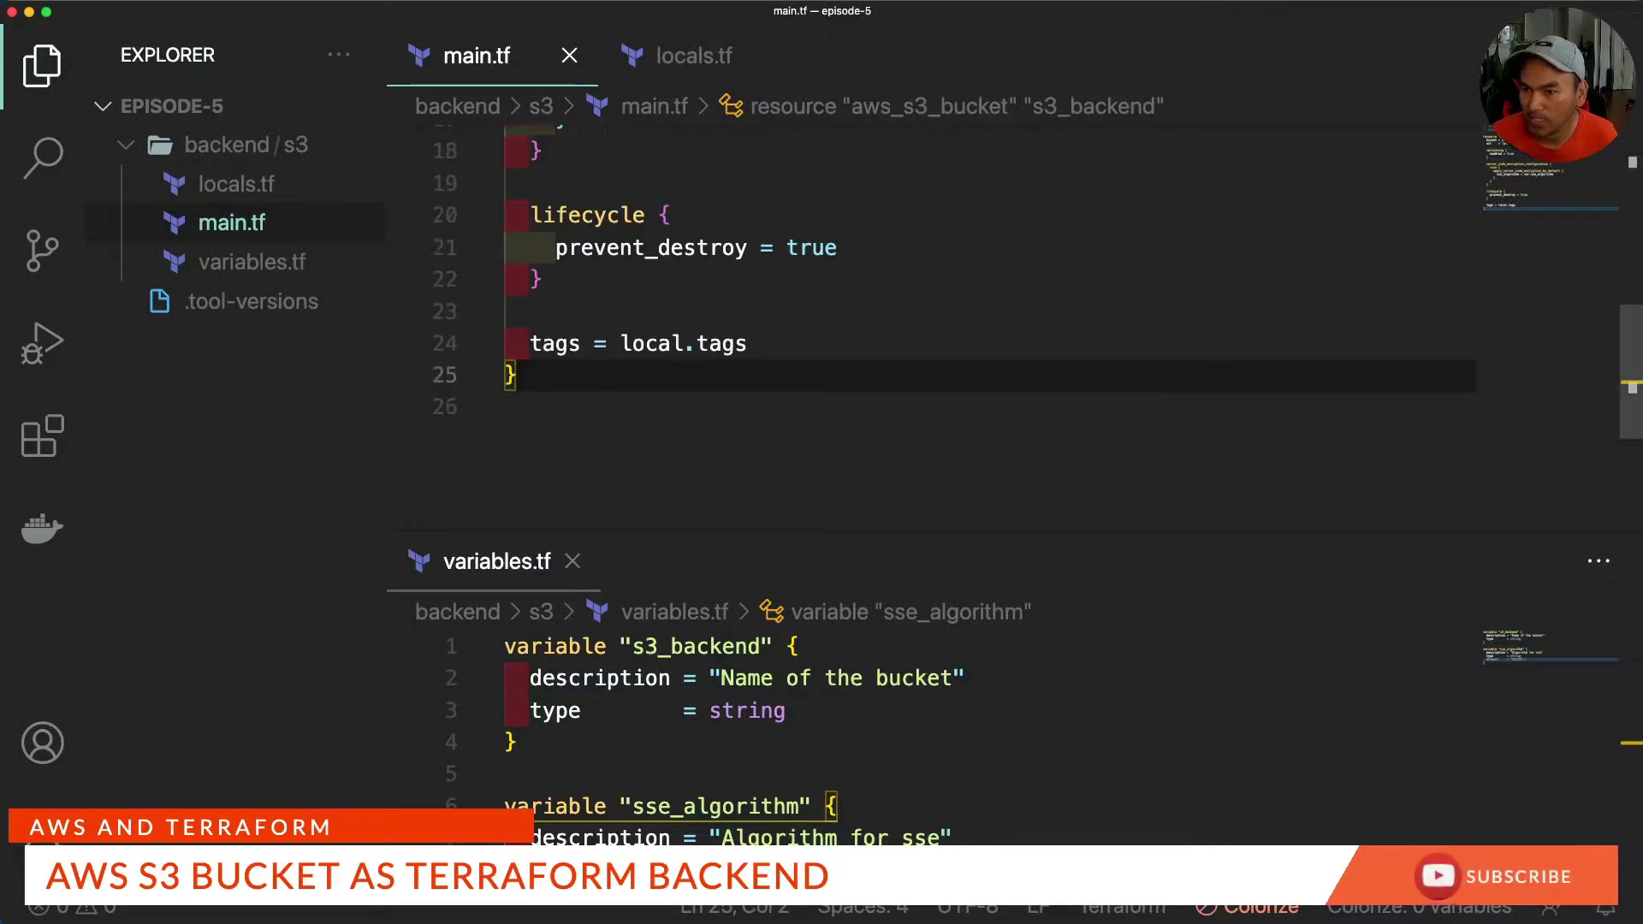
pyautogui.press('Return')
pyautogui.press('Return')
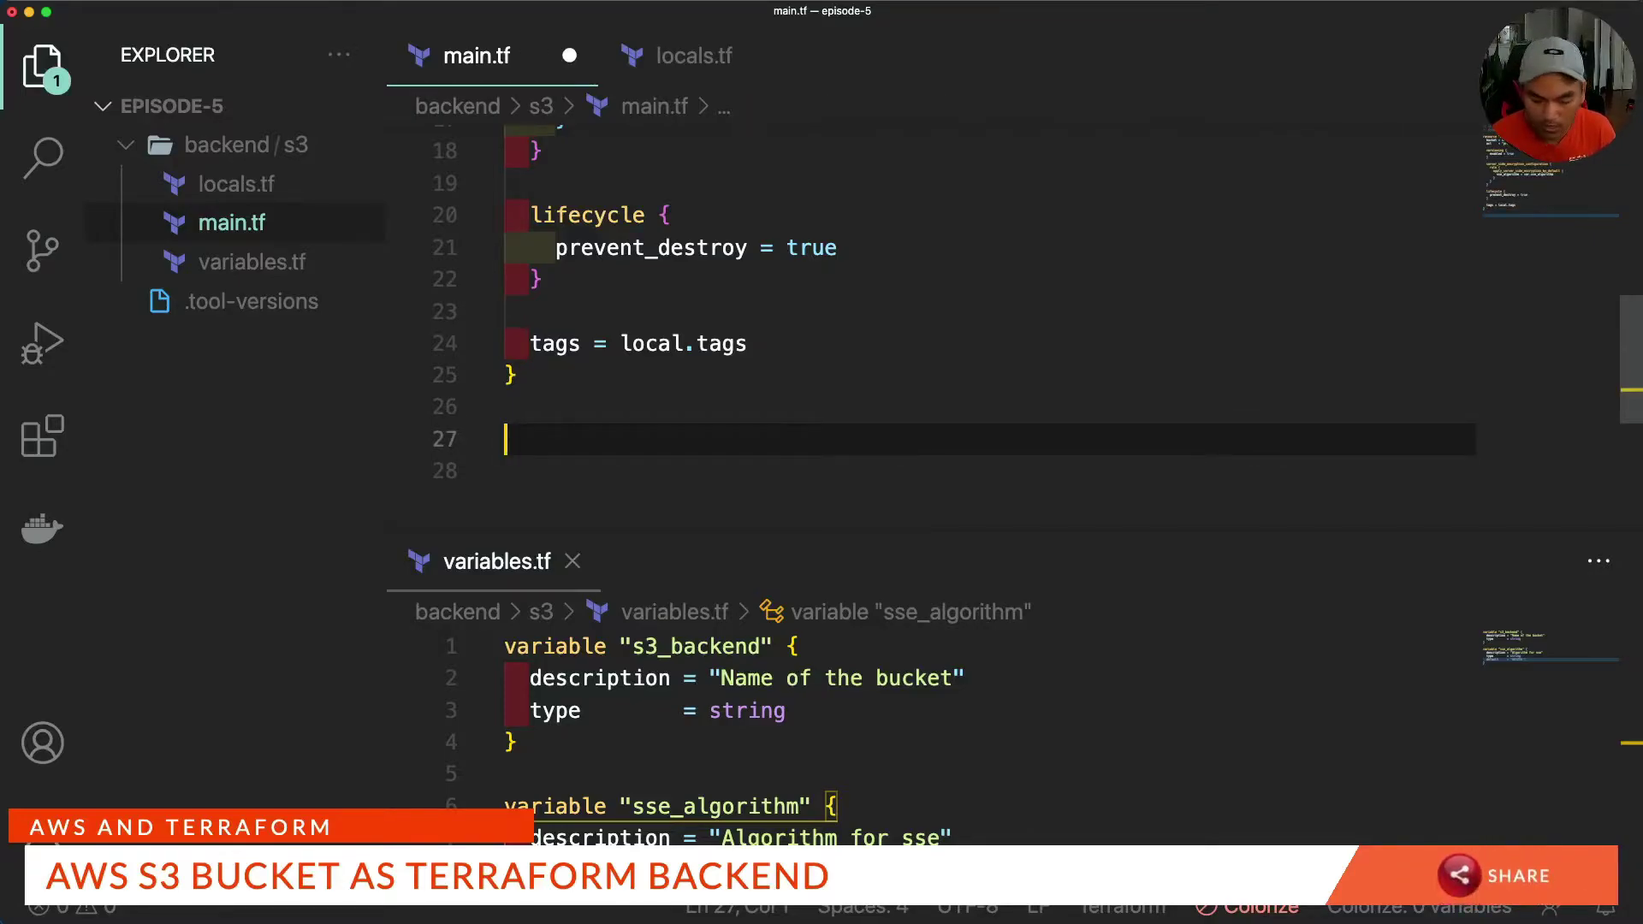
pyautogui.write('tf-aws-resource-dyna')
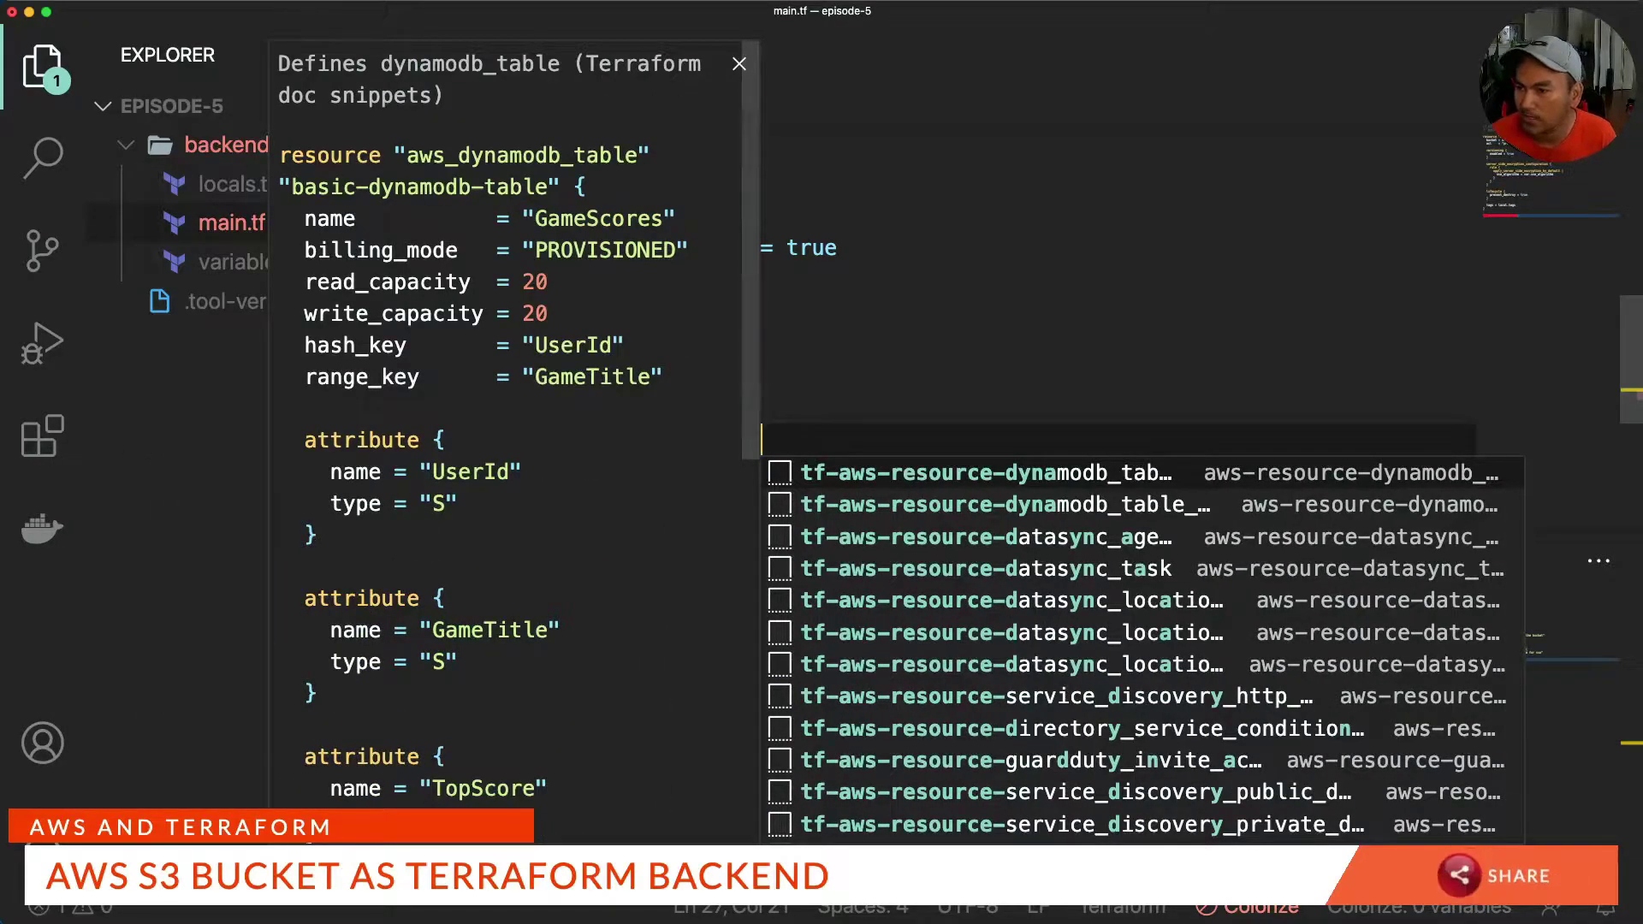
# Insert a DynamoDB table snippet labelled db_backend with name = var.dynamodb_name.
pyautogui.press('Return')
pyautogui.hotkey('alt', 'Left')
pyautogui.hotkey('alt', 'Left')
pyautogui.hotkey('alt', 'Left')
pyautogui.hotkey('shift', 'Right')
pyautogui.hotkey('shift', 'Right')
pyautogui.hotkey('shift', 'Right')
pyautogui.hotkey('shift', 'Right')
pyautogui.hotkey('shift', 'Right')
pyautogui.hotkey('shift', 'Right')
pyautogui.hotkey('shift', 'Right')
pyautogui.hotkey('shift', 'Right')
pyautogui.hotkey('shift', 'Right')
pyautogui.hotkey('shift', 'Right')
pyautogui.hotkey('shift', 'Right')
pyautogui.write('db_')
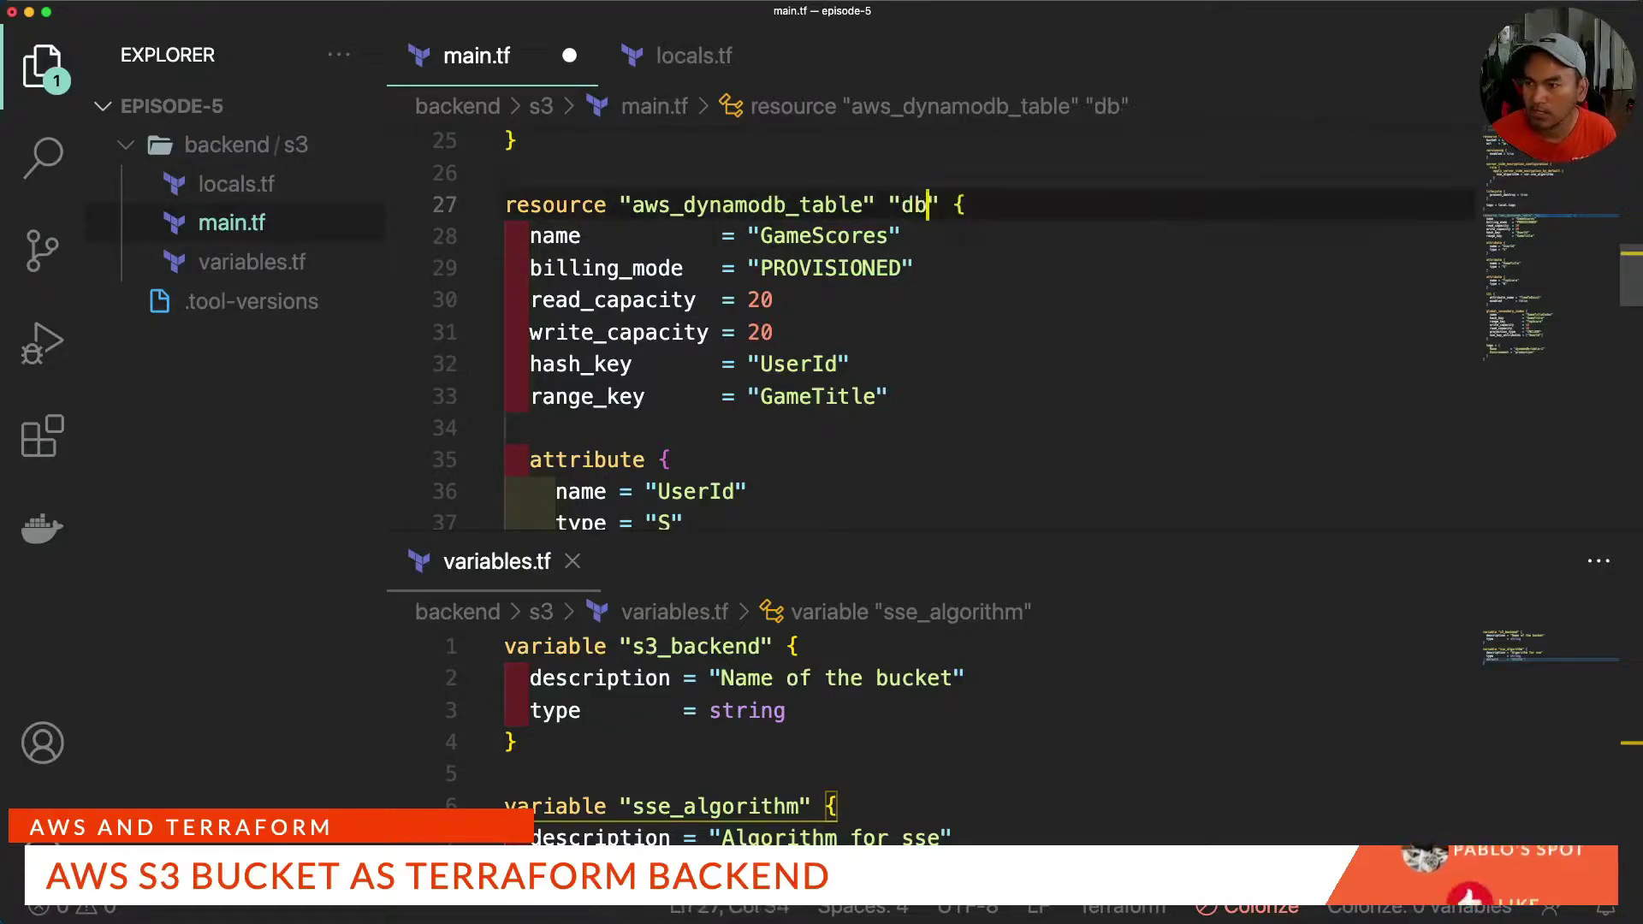
pyautogui.write('backend')
pyautogui.press('Down')
pyautogui.hotkey('shift', 'alt', 'Left')
pyautogui.hotkey('shift', 'alt', 'Left')
pyautogui.press('BackSpace')
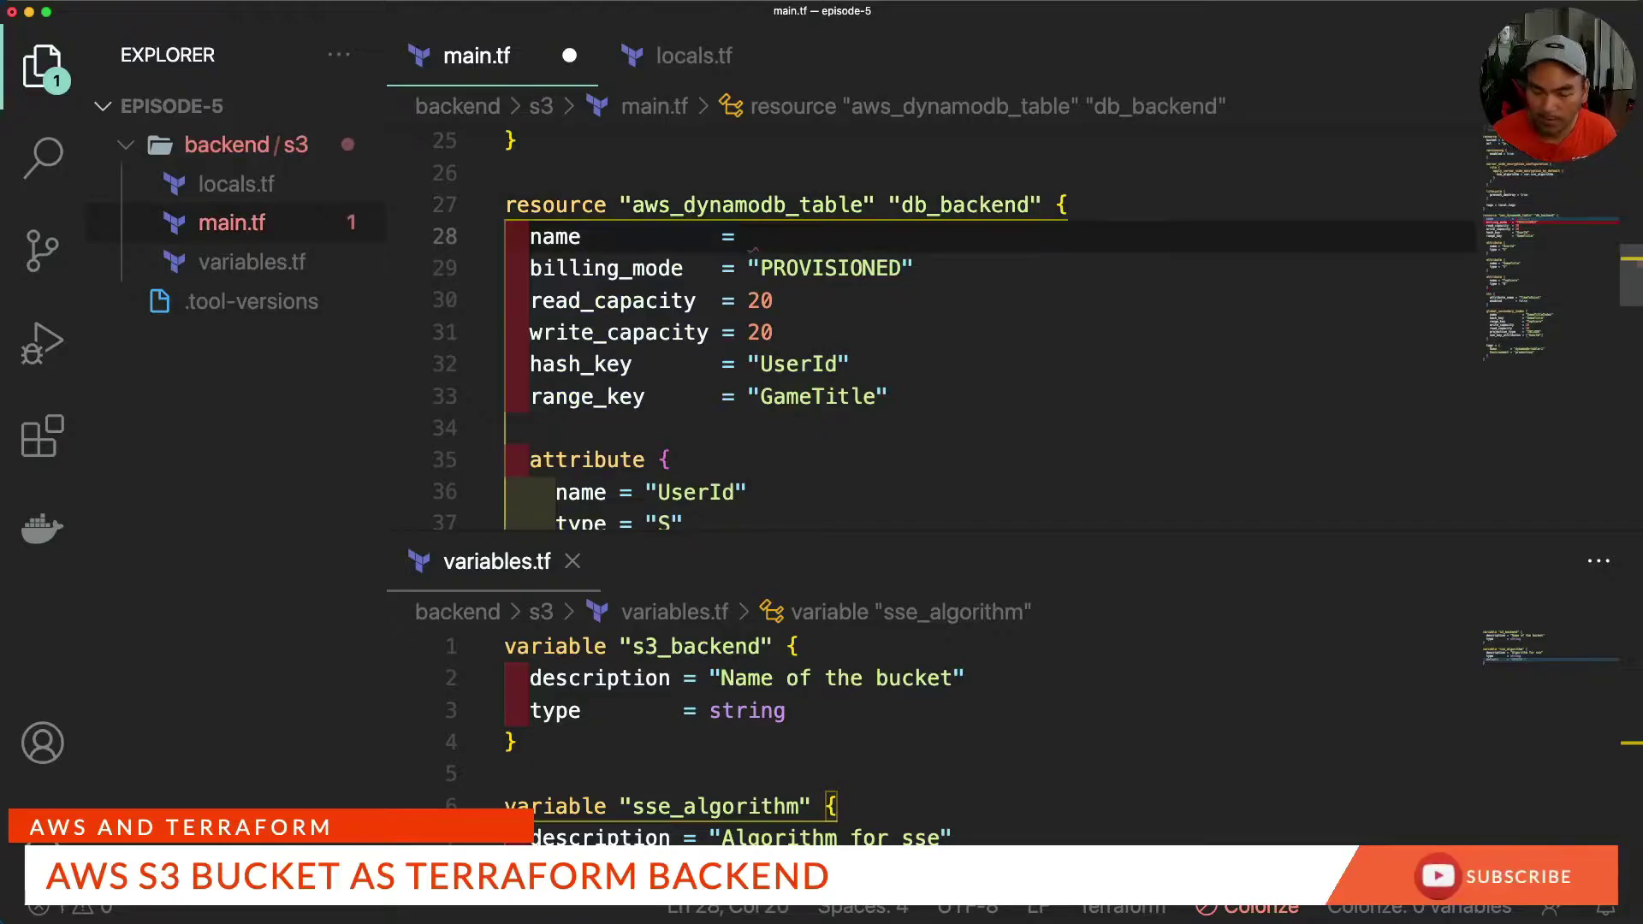
pyautogui.write('var')
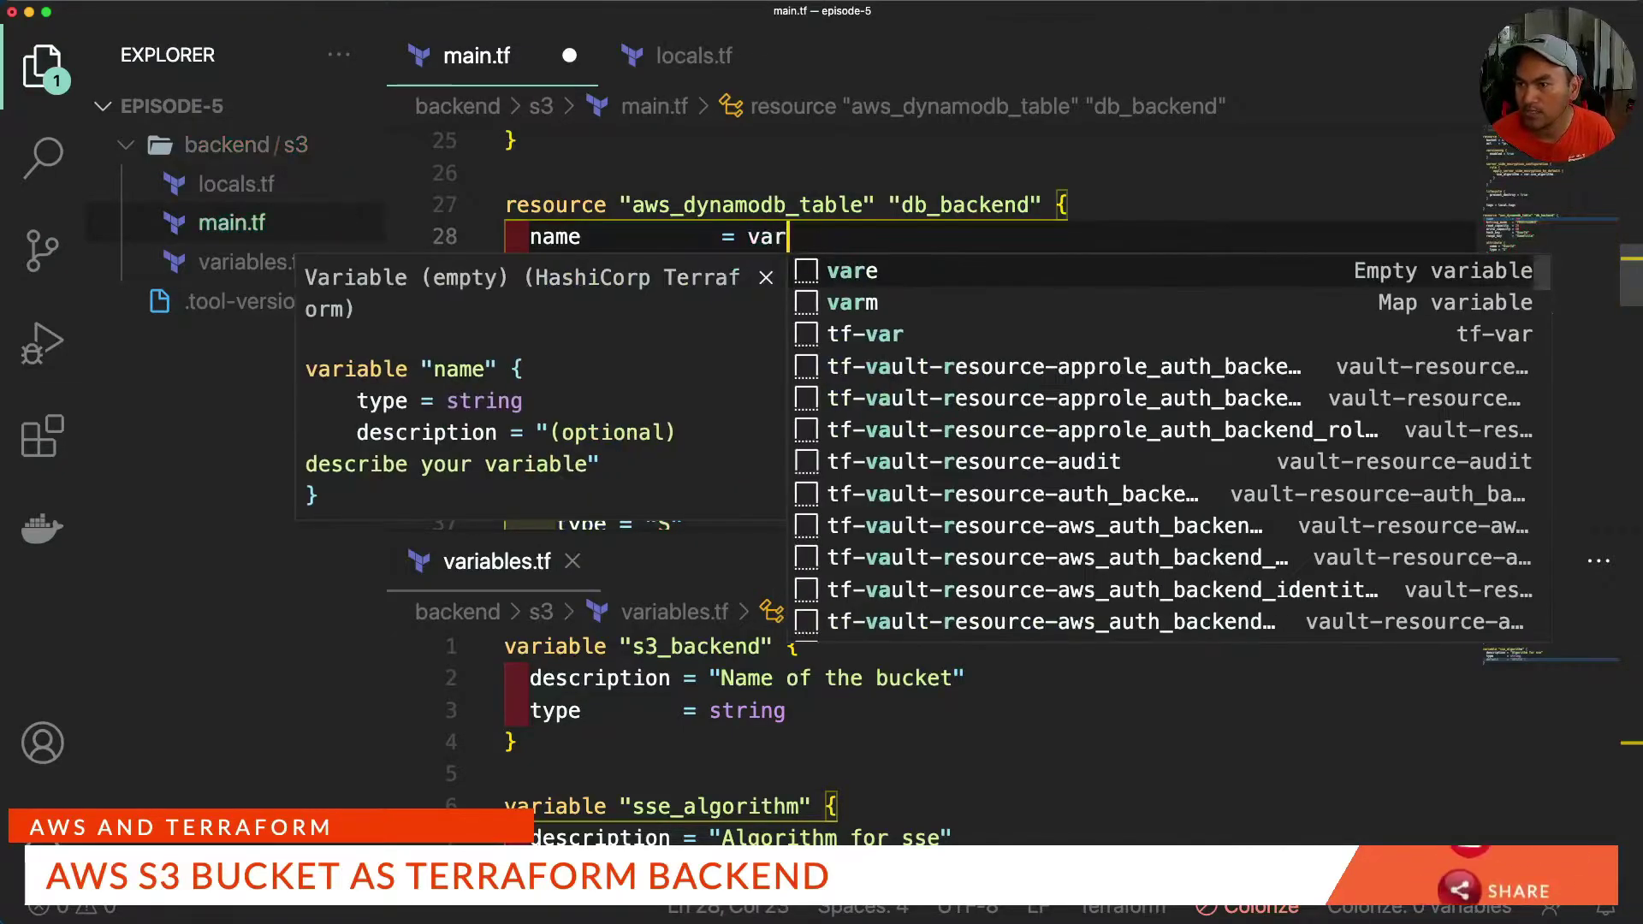
pyautogui.write('.dynamodb_name')
pyautogui.press('super+2')
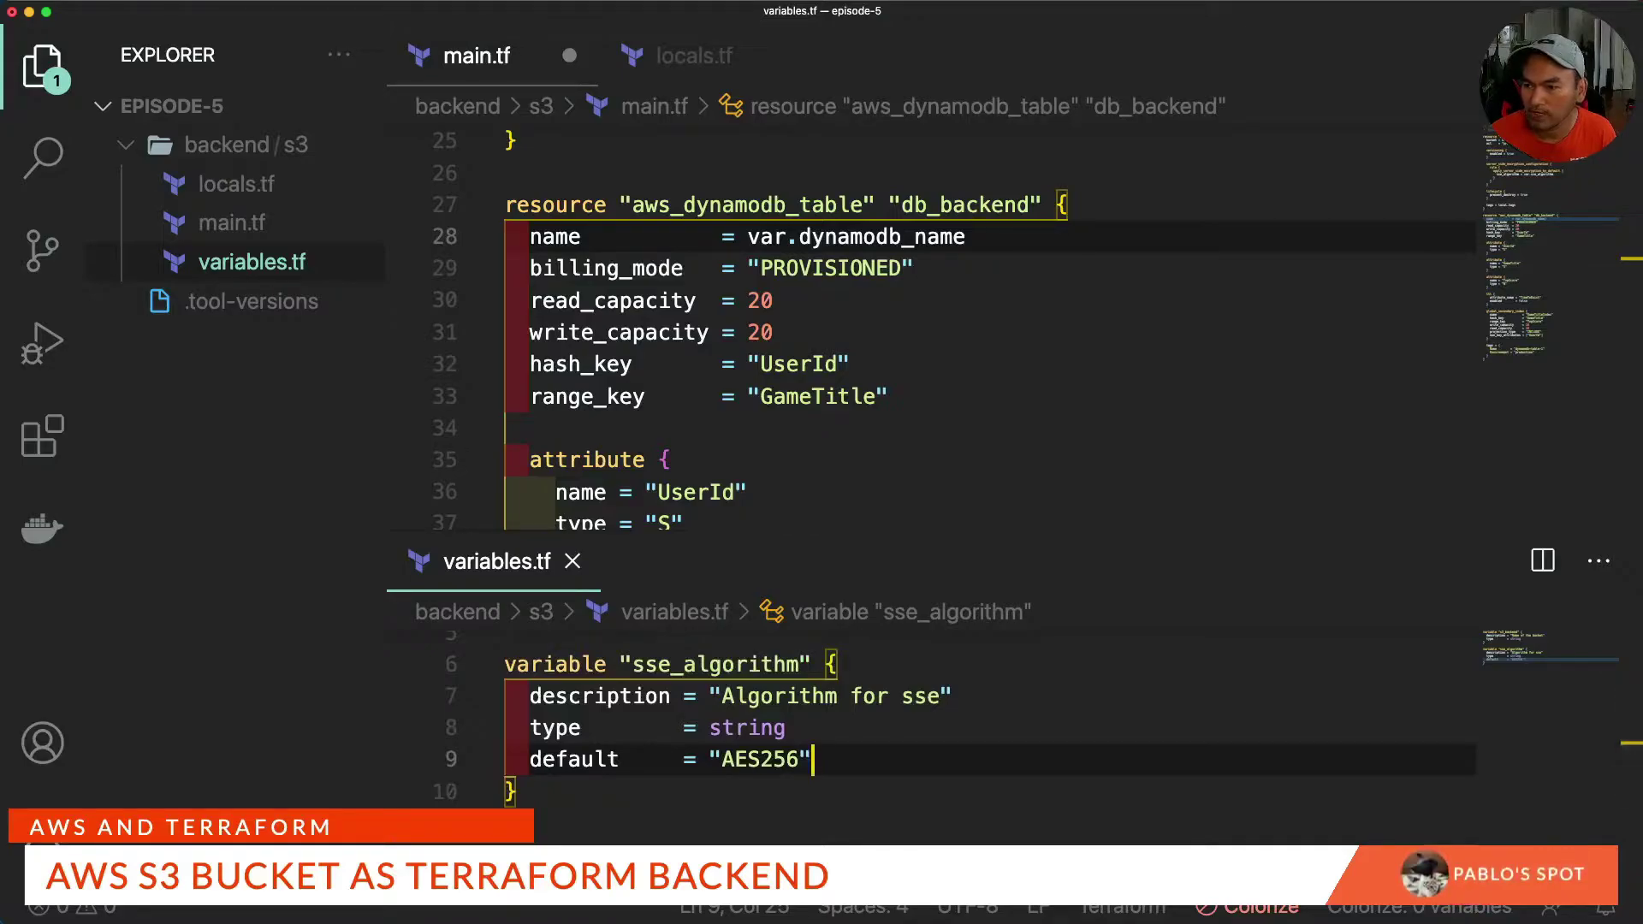
# Declare a string variable db_backend described as 'Dynamo db name' and save variables.tf.
pyautogui.press('Down')
pyautogui.press('Down')
pyautogui.press('Down')
pyautogui.write('var')
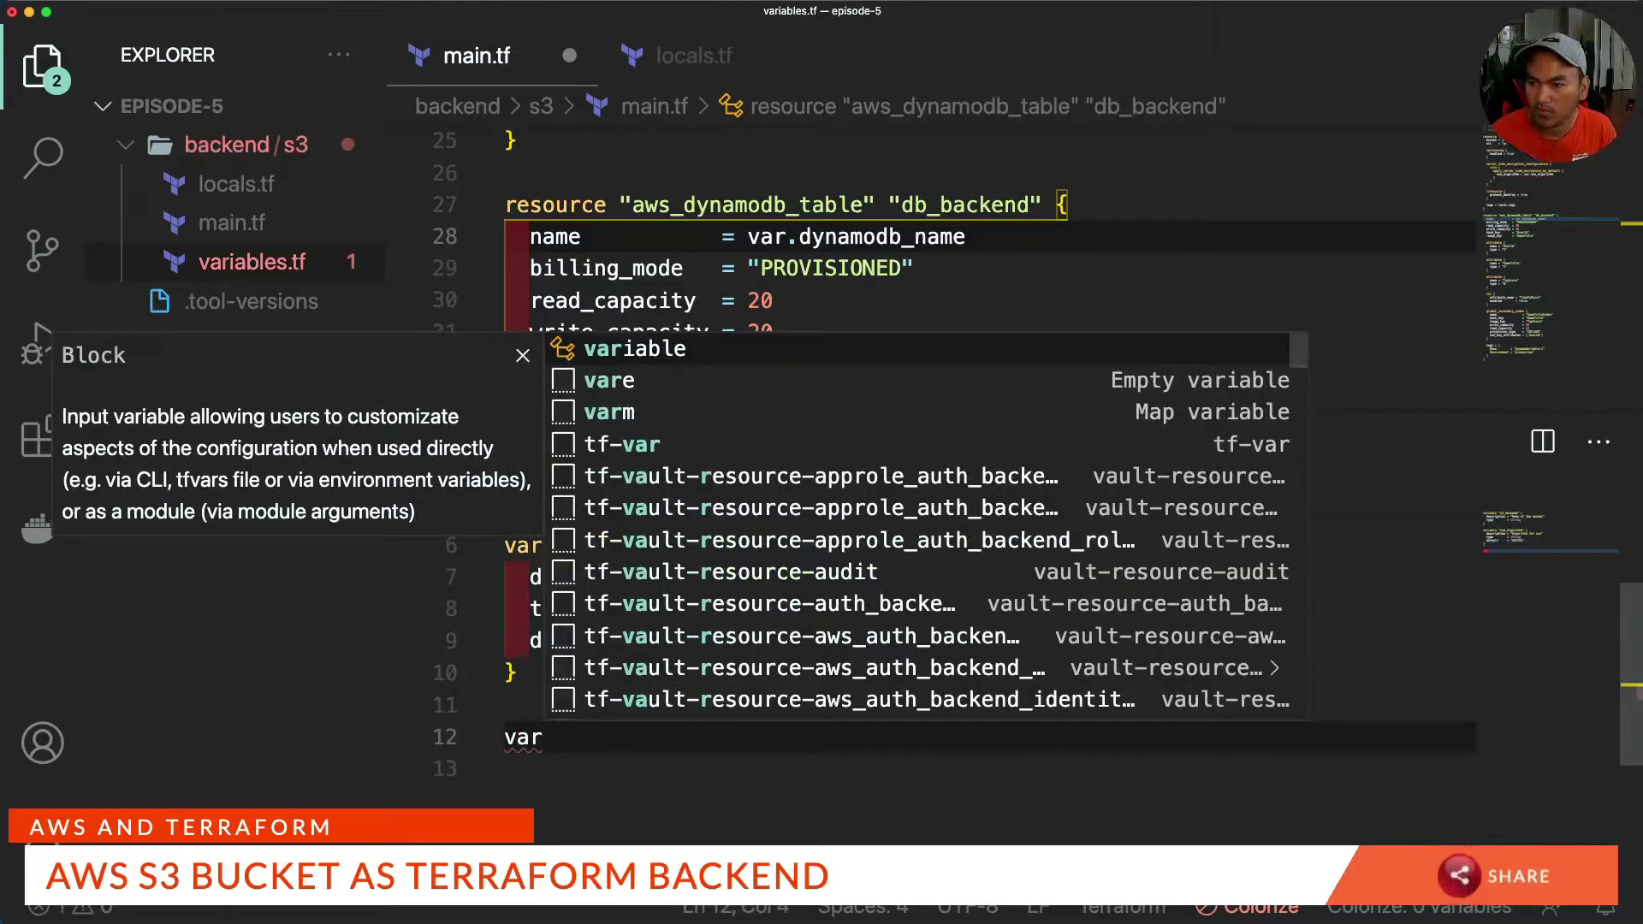
pyautogui.press('Return')
pyautogui.write('db_backe" {')
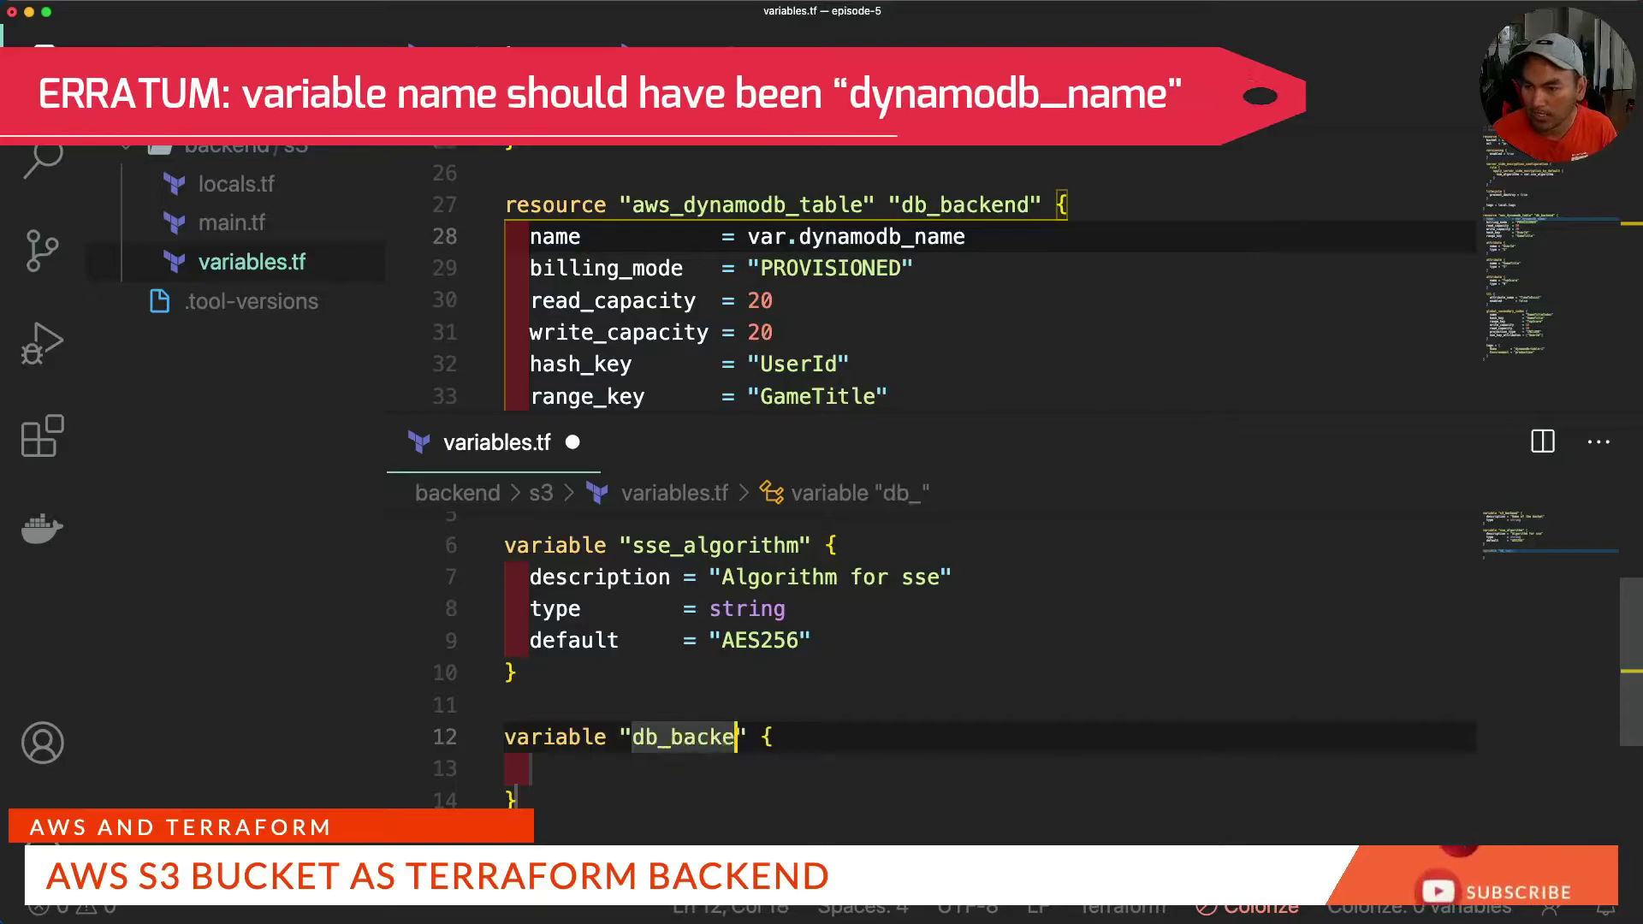
pyautogui.write('nd')
pyautogui.press('Tab')
pyautogui.write('descritp')
pyautogui.press('Return')
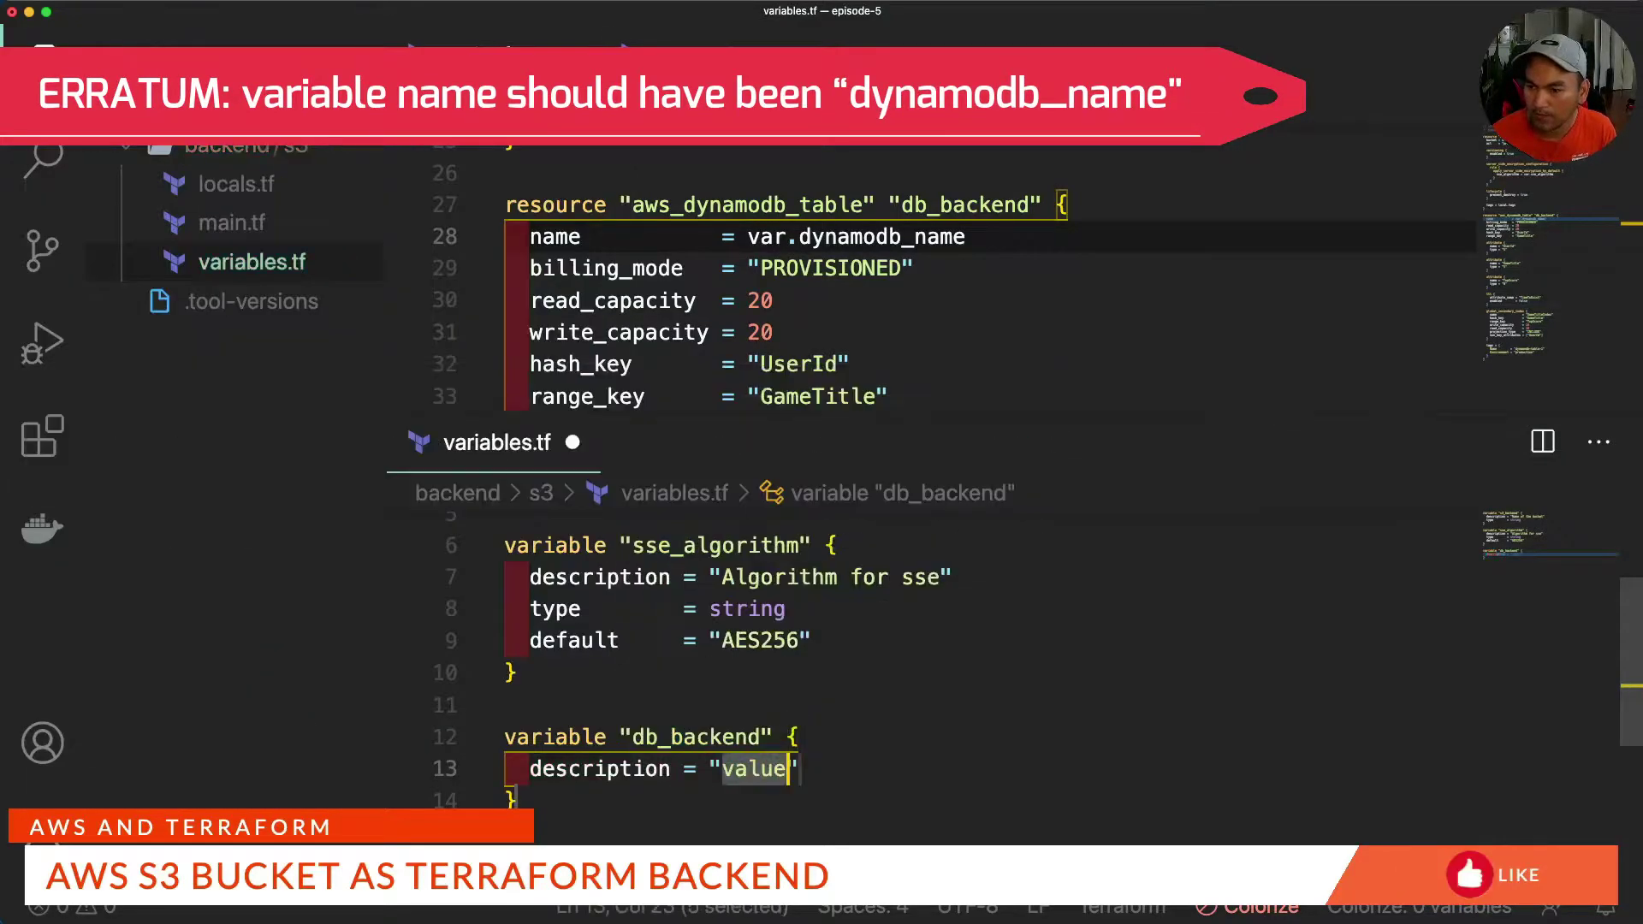
pyautogui.write('Dynamo db name')
pyautogui.press('End')
pyautogui.press('Return')
pyautogui.write('type = string')
pyautogui.press('cmd+s')
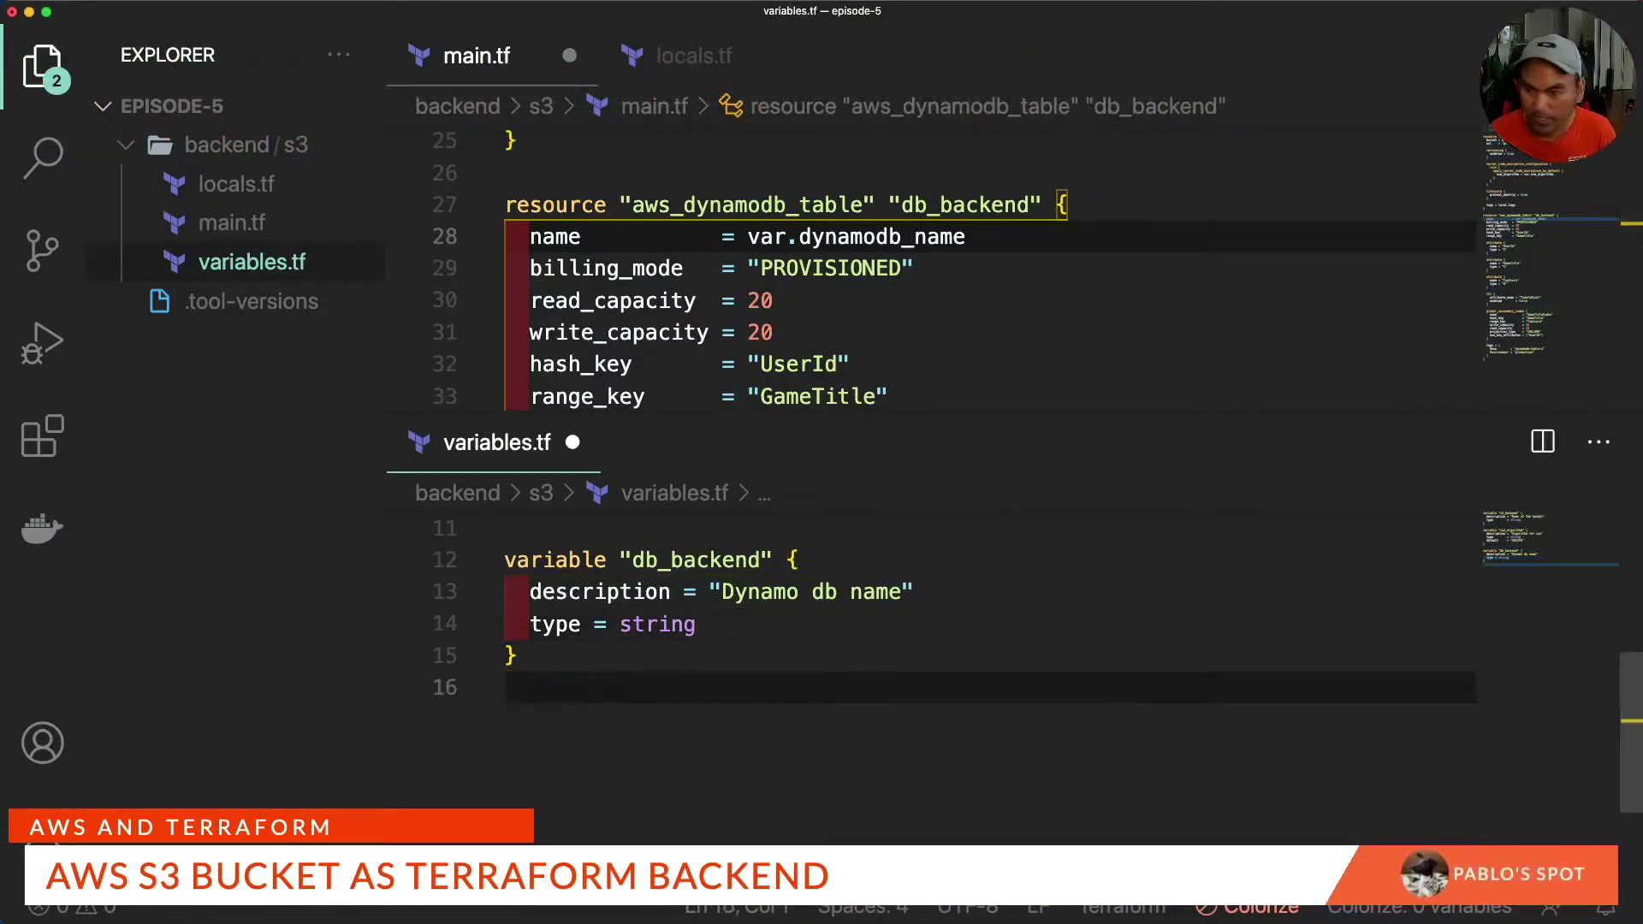
# Remove billing_mode and clear the read and write capacity values from the DynamoDB table.
pyautogui.click(772, 300)
pyautogui.scroll(-1, 989, 257)
pyautogui.scroll(1, 988, 257)
pyautogui.click(915, 268)
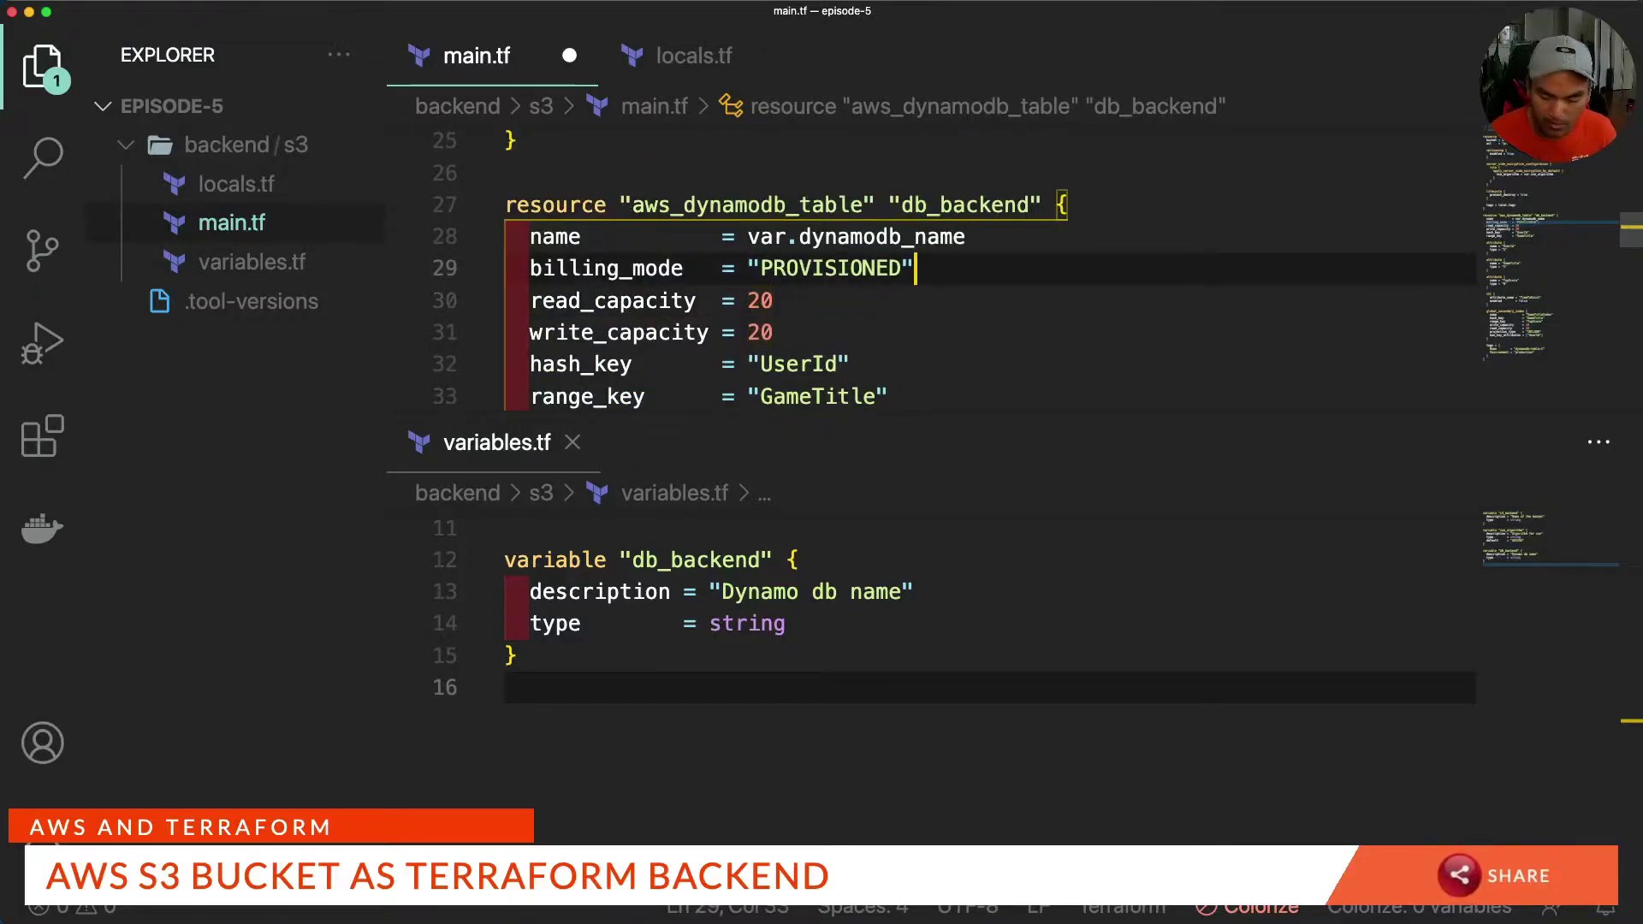
pyautogui.hotkey('shift', 'Home')
pyautogui.press('BackSpace')
pyautogui.press('BackSpace')
pyautogui.press('BackSpace')
pyautogui.press('Down')
pyautogui.press('BackSpace')
pyautogui.press('BackSpace')
pyautogui.write('1')
pyautogui.press('Down')
pyautogui.press('BackSpace')
pyautogui.press('BackSpace')
pyautogui.write('1')
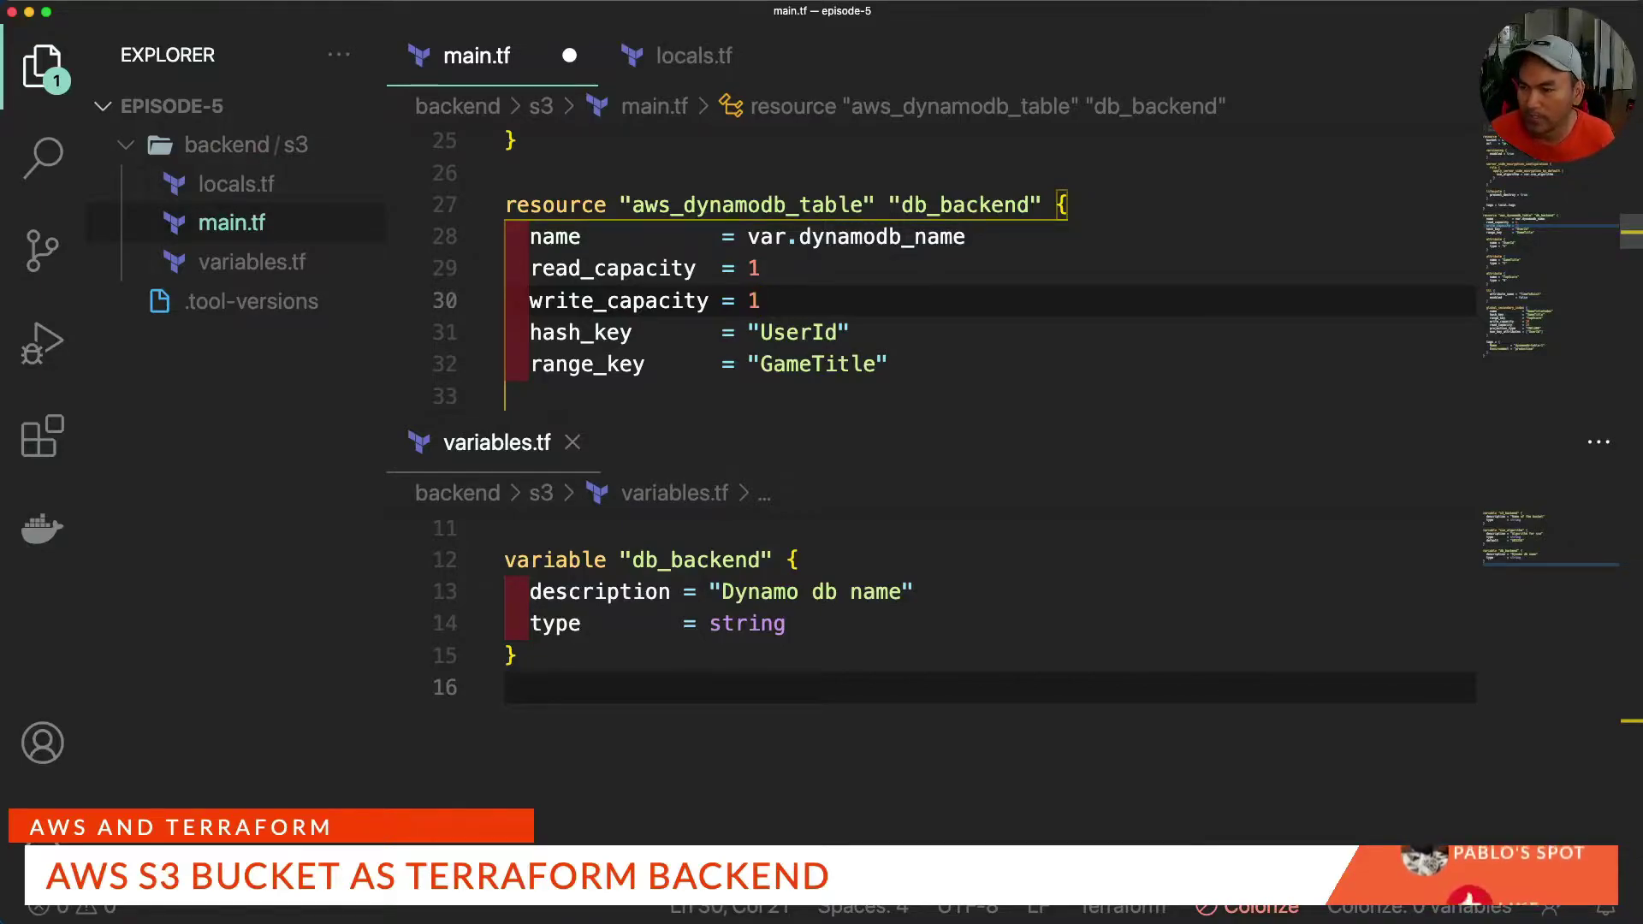
# Set the table's hash_key to LockId and delete the range_key setting.
pyautogui.press('Down')
pyautogui.hotkey('shift', 'Right')
pyautogui.hotkey('shift', 'Right')
pyautogui.hotkey('shift', 'Right')
pyautogui.press('BackSpace')
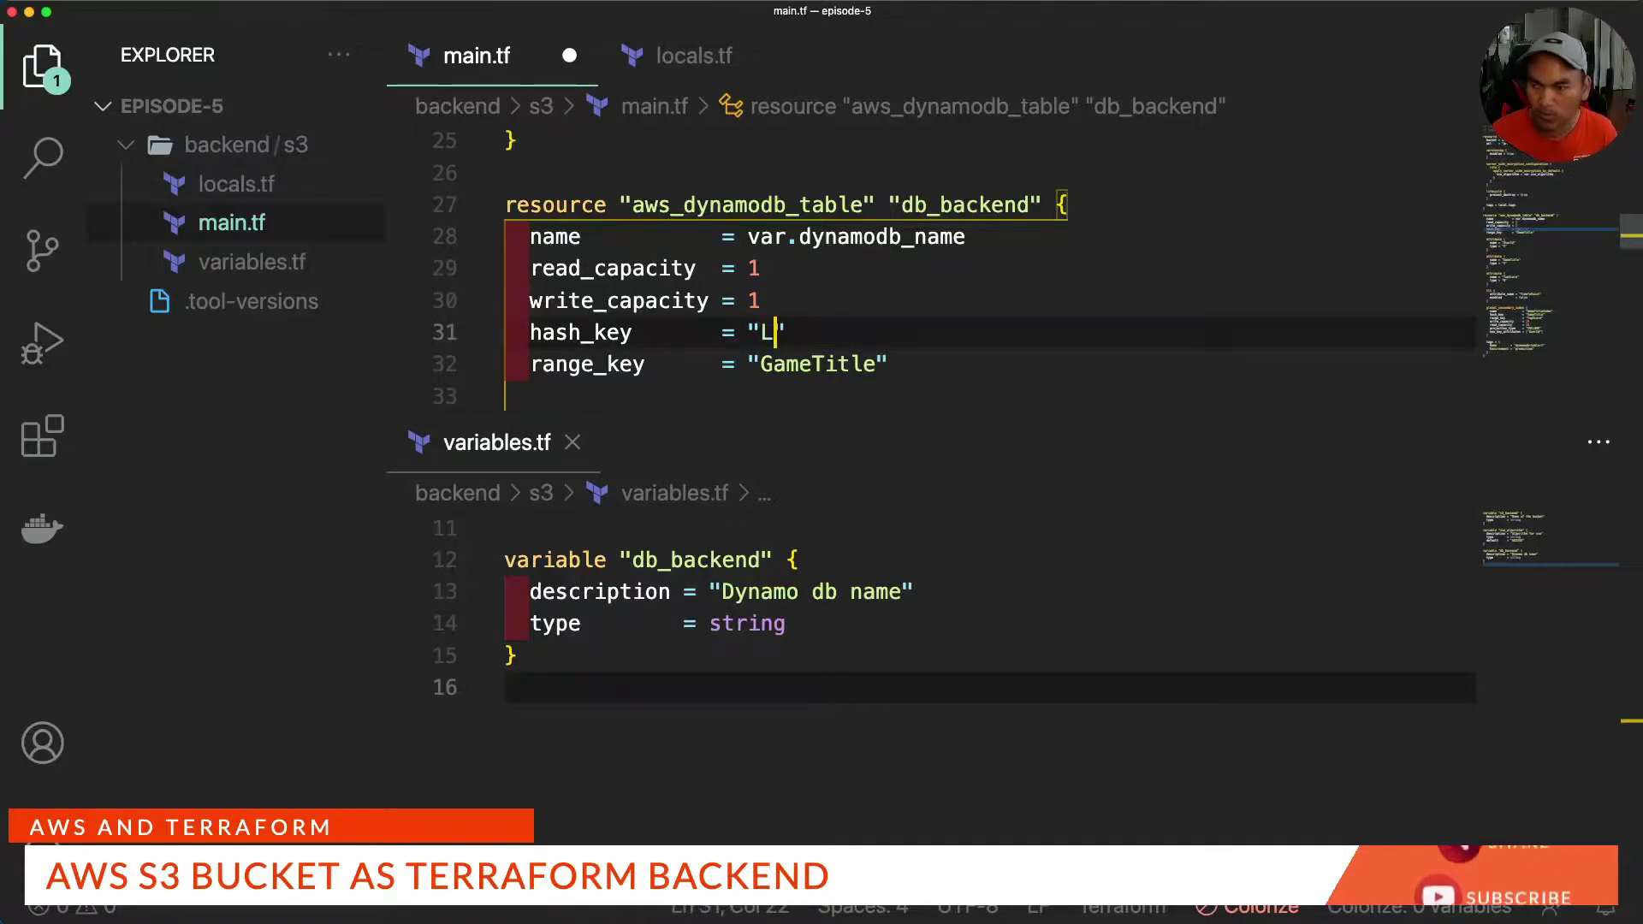
pyautogui.write('LockId')
pyautogui.press('Down')
pyautogui.press('super+Left')
pyautogui.press('shift+super+Right')
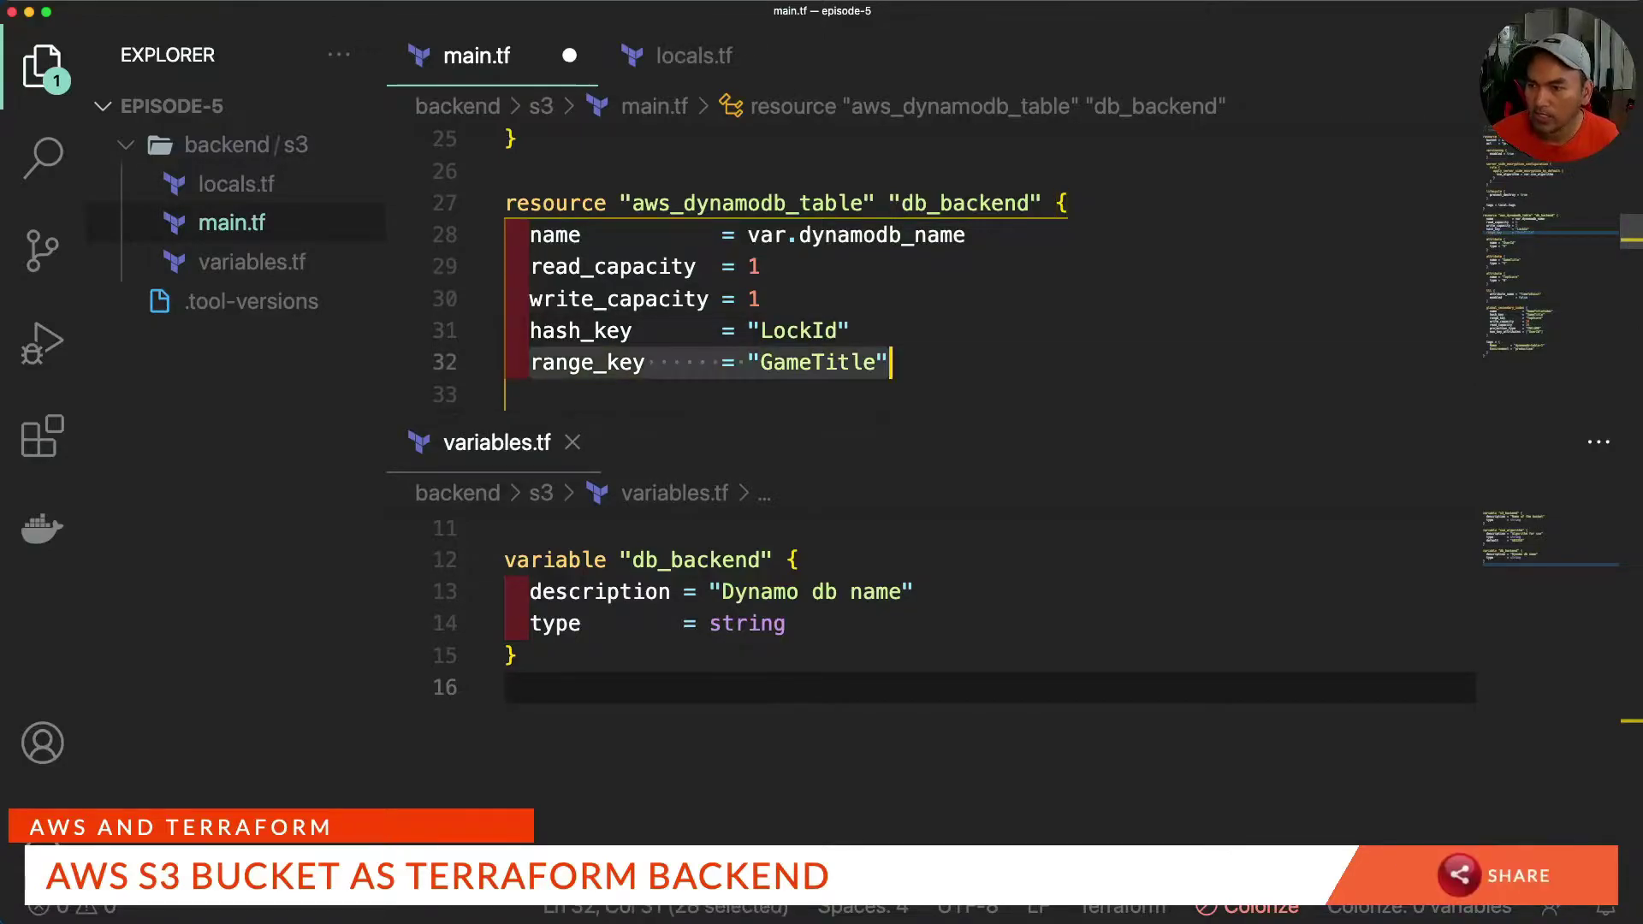
pyautogui.press('BackSpace')
pyautogui.scroll(-3, 938, 257)
pyautogui.scroll(3, 938, 258)
pyautogui.press('BackSpace')
pyautogui.press('BackSpace')
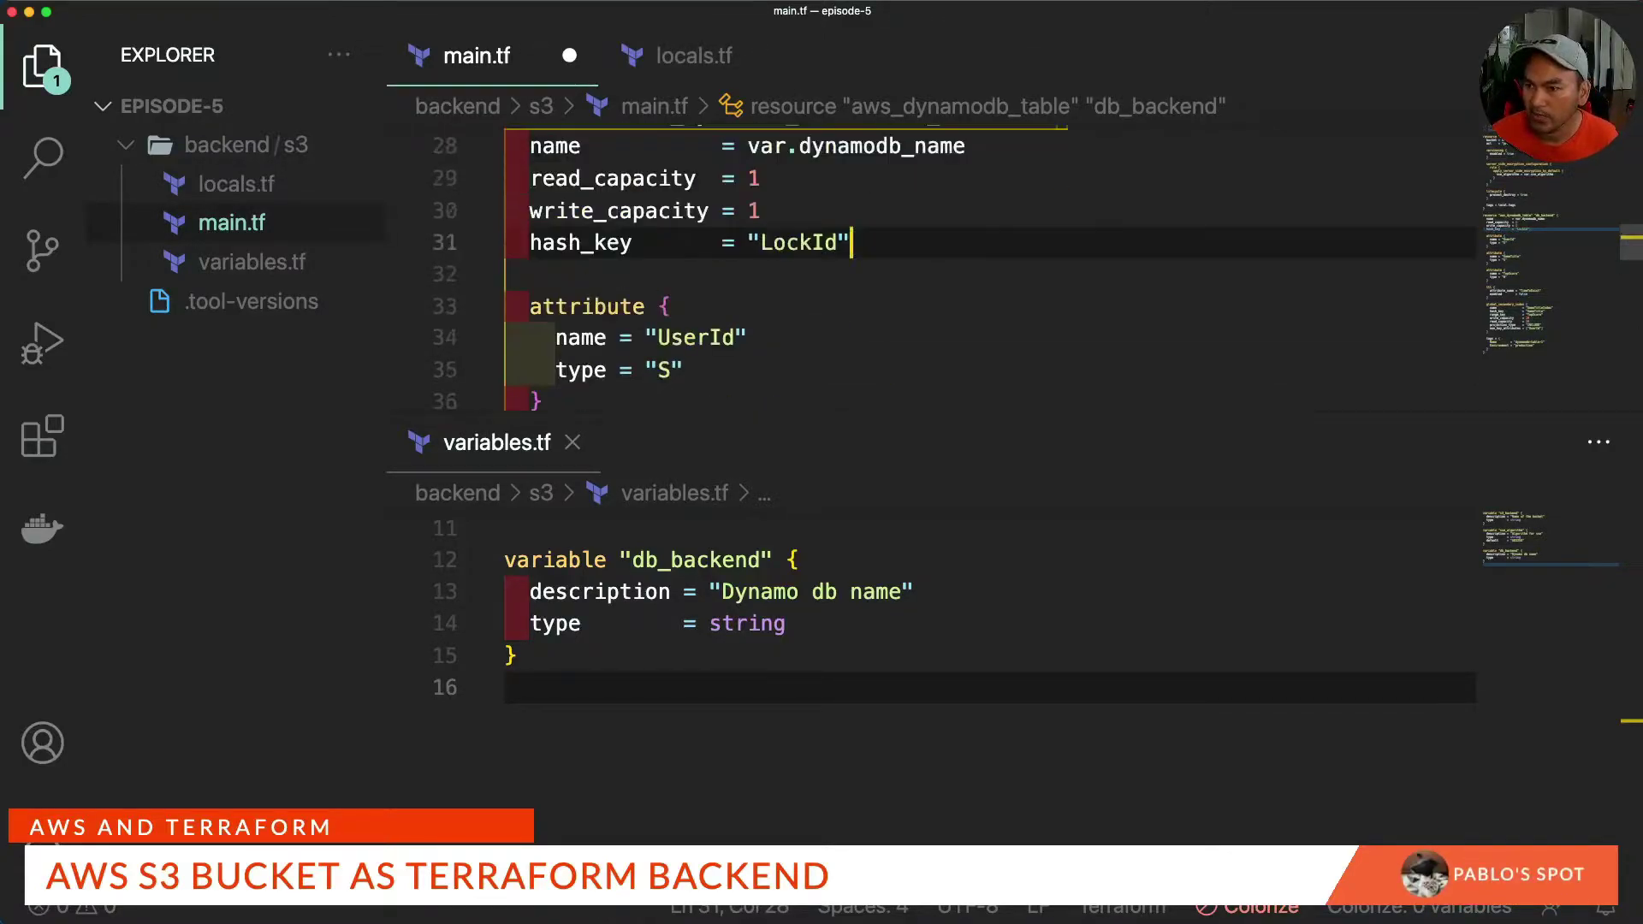
# Delete the ttl and global_secondary_index blocks, switch tags to local.tags, and save main.tf.
pyautogui.press('Left')
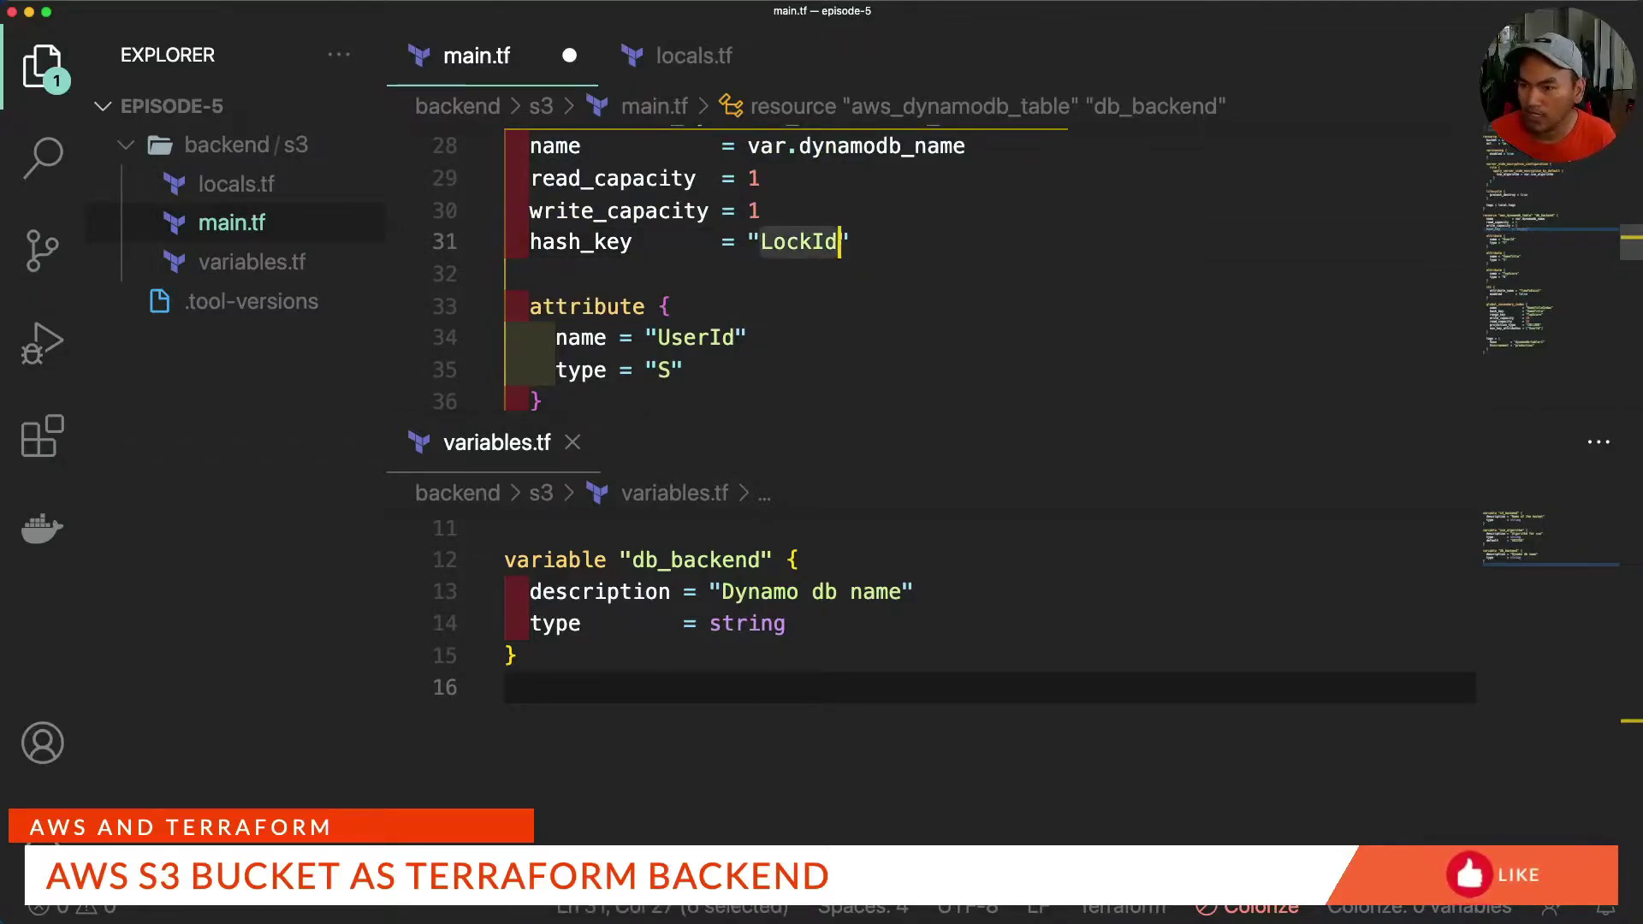
pyautogui.press('Down')
pyautogui.press('Down')
pyautogui.press('Down')
pyautogui.scroll(-3, 937, 270)
pyautogui.press('Down')
pyautogui.press('Down')
pyautogui.press('Down')
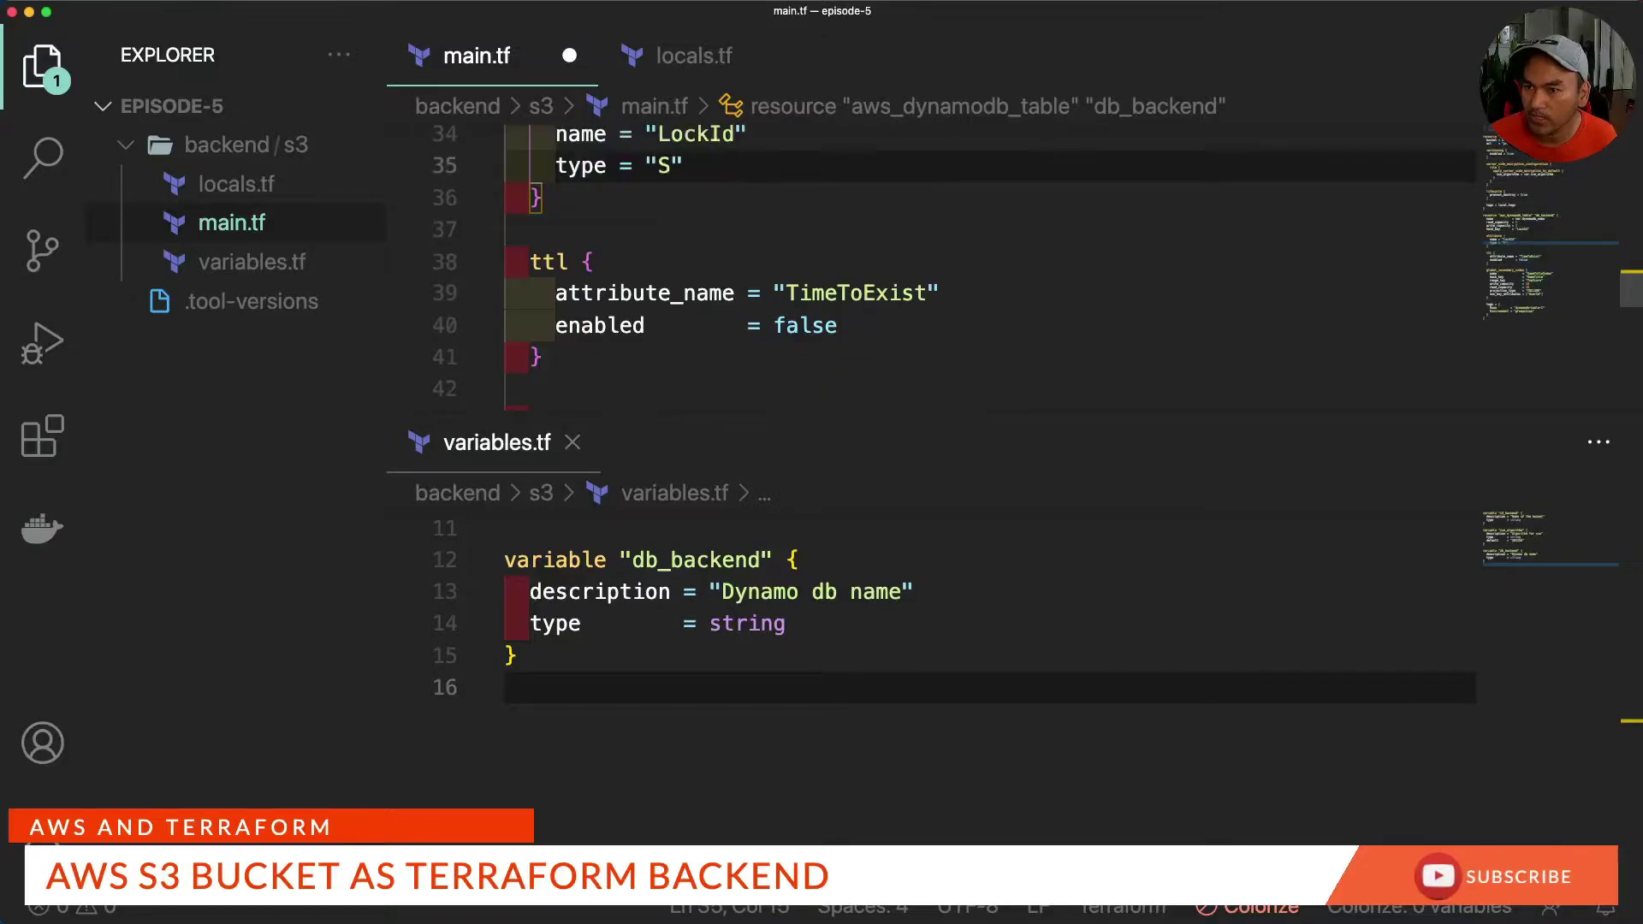
pyautogui.hotkey('shift', 'Down')
pyautogui.hotkey('shift', 'Down')
pyautogui.hotkey('shift', 'Down')
pyautogui.press('BackSpace')
pyautogui.scroll(1, 937, 257)
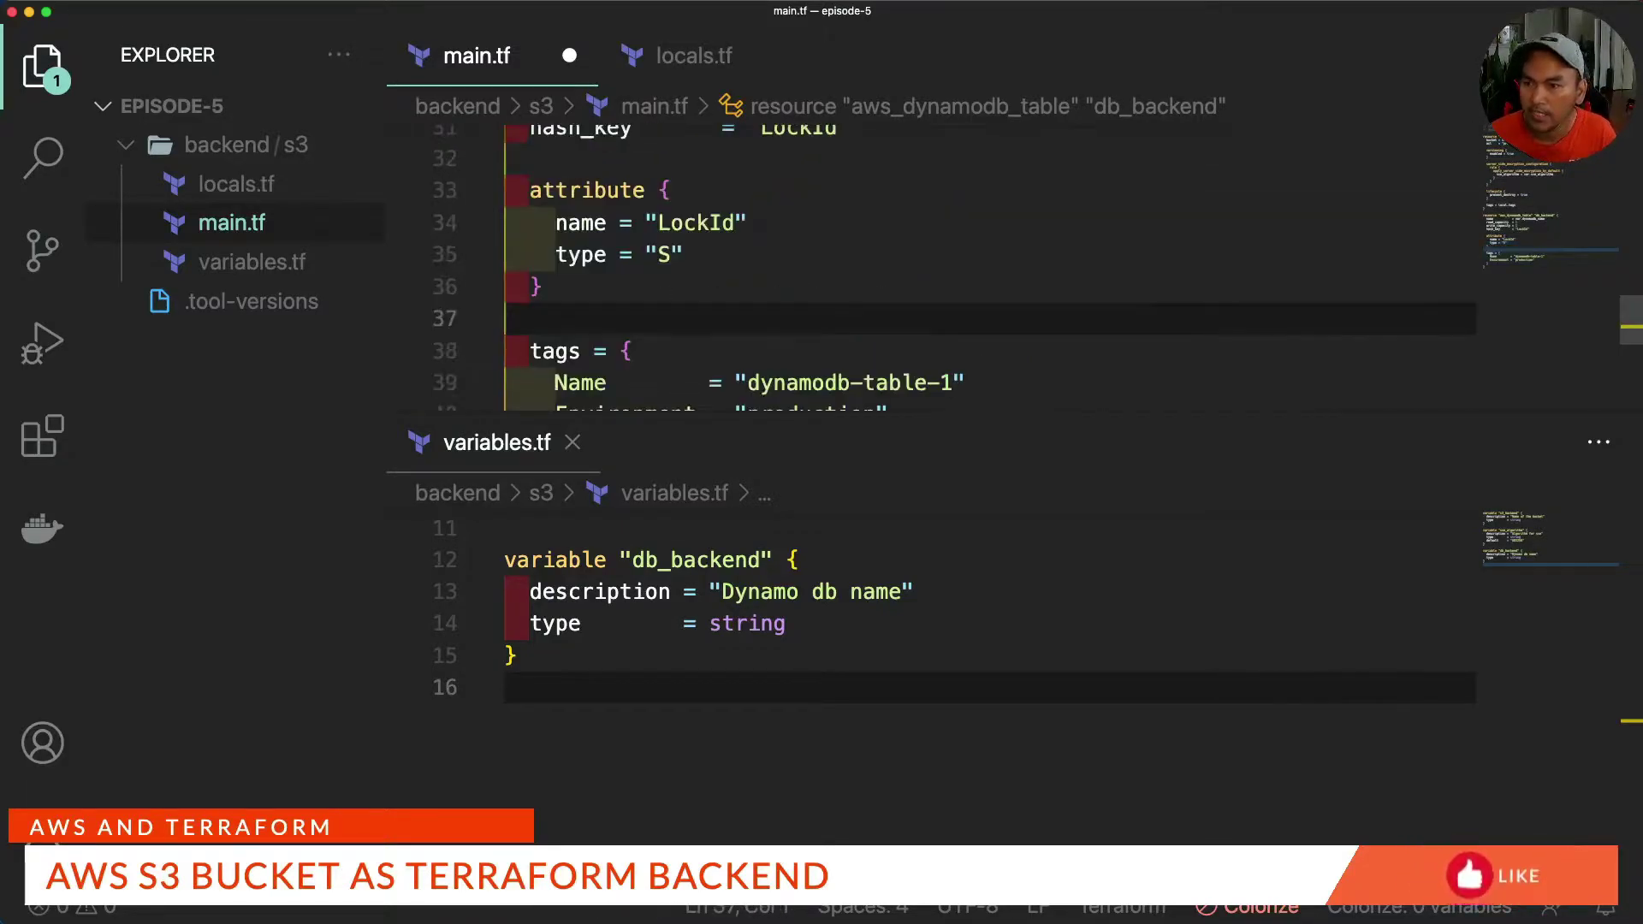
pyautogui.press('BackSpace')
pyautogui.write('local.')
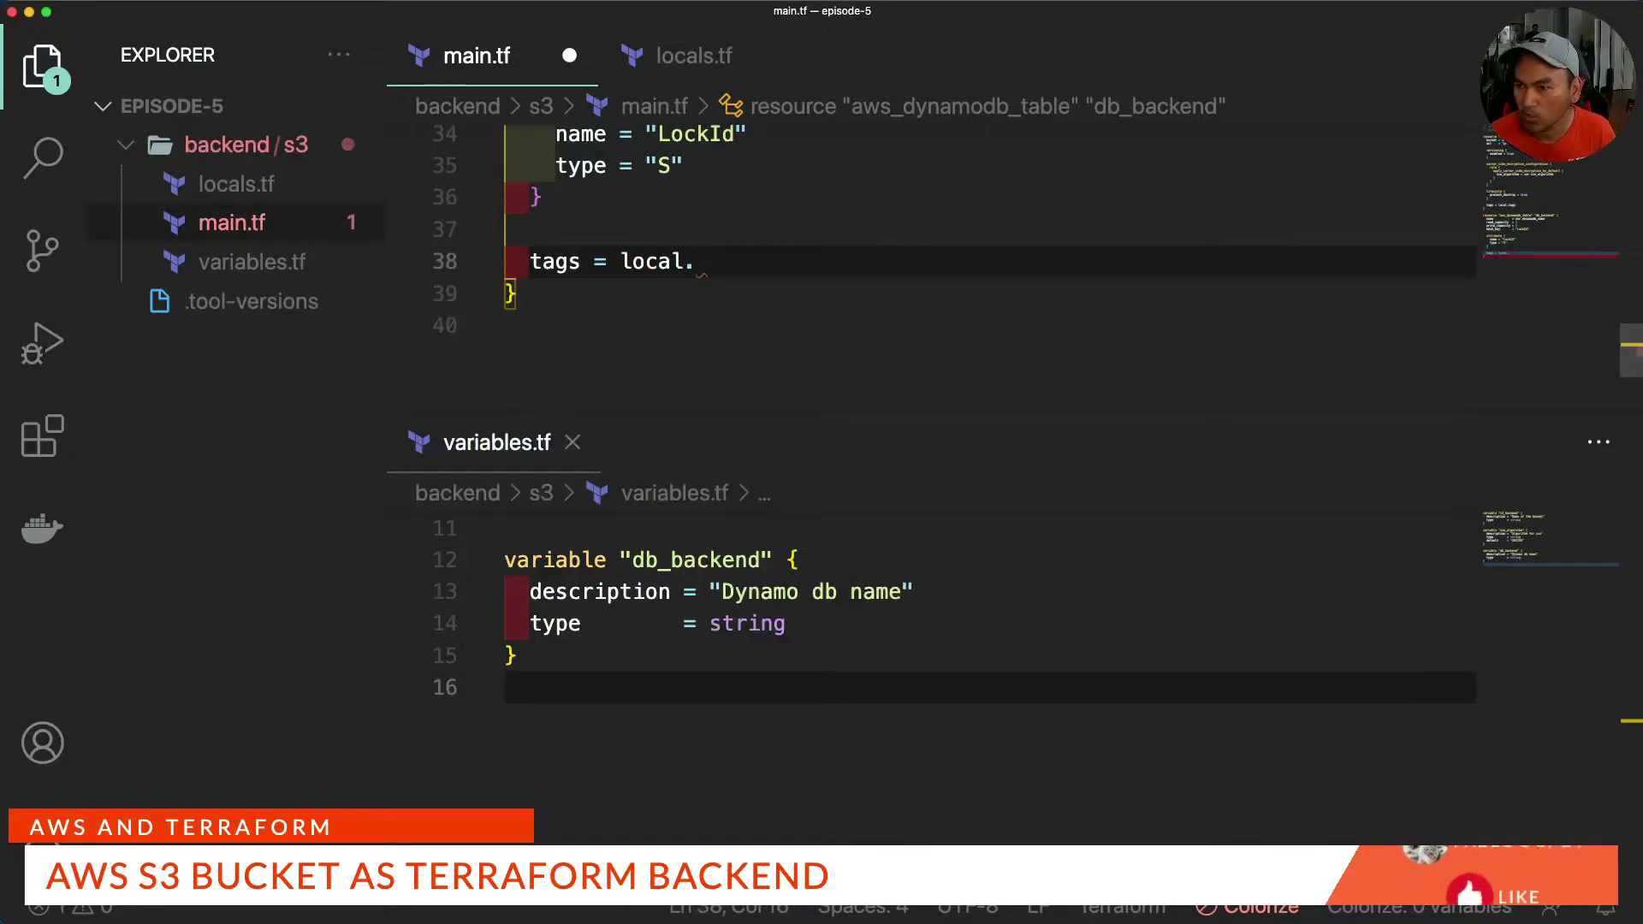
pyautogui.write('tags')
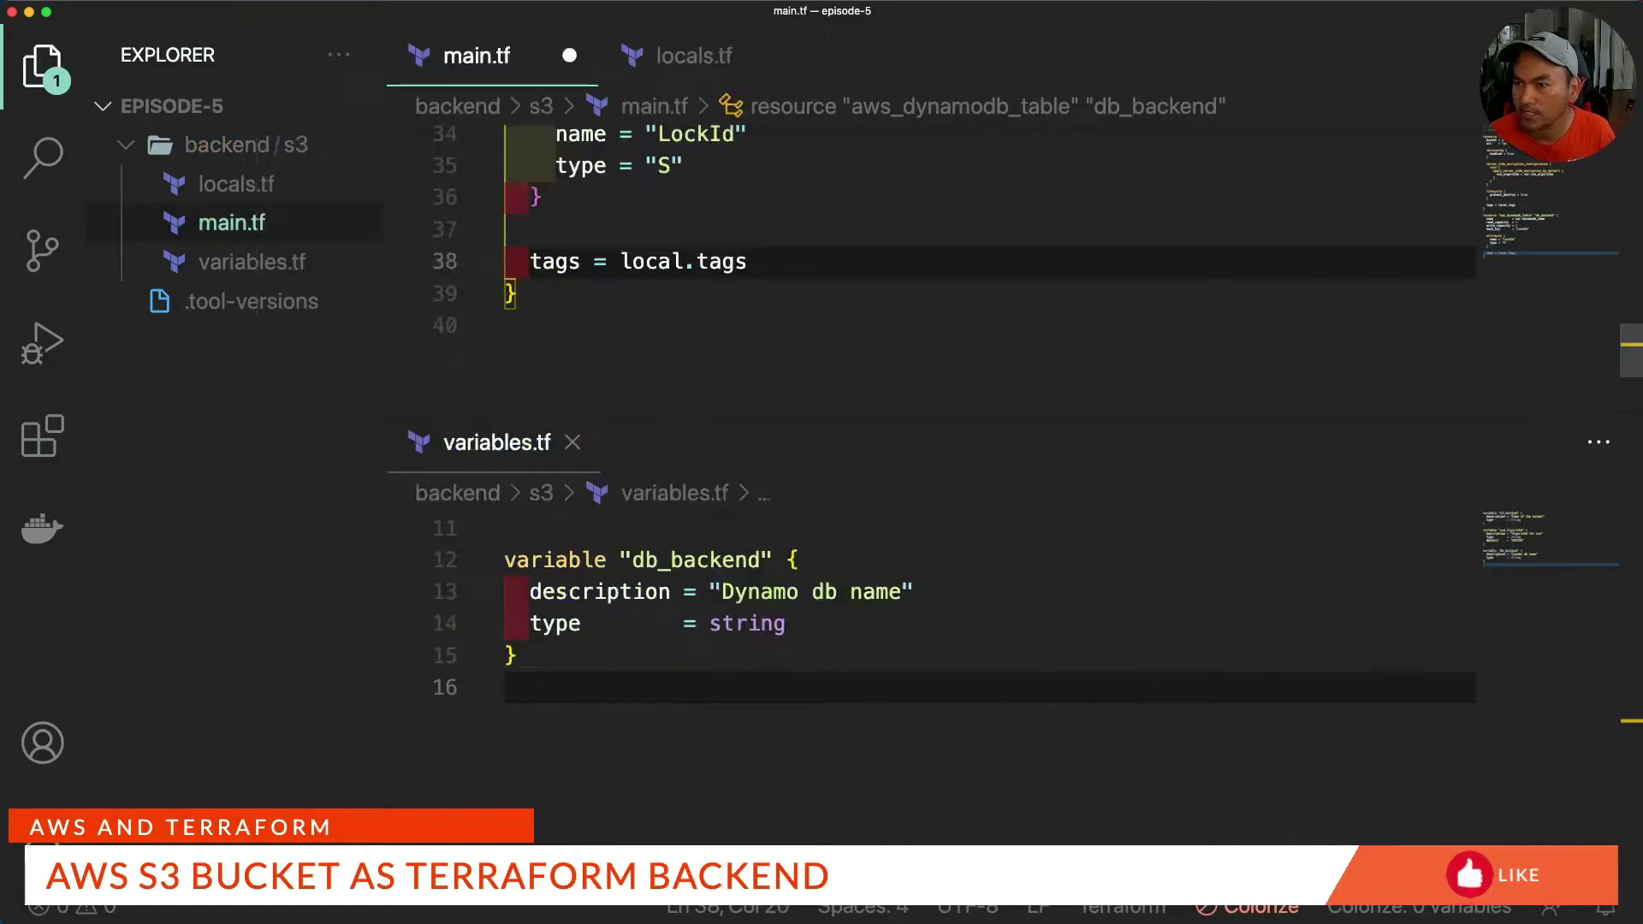
pyautogui.hotkey('ctrl', 's')
pyautogui.scroll(4, 938, 257)
pyautogui.scroll(-1, 938, 270)
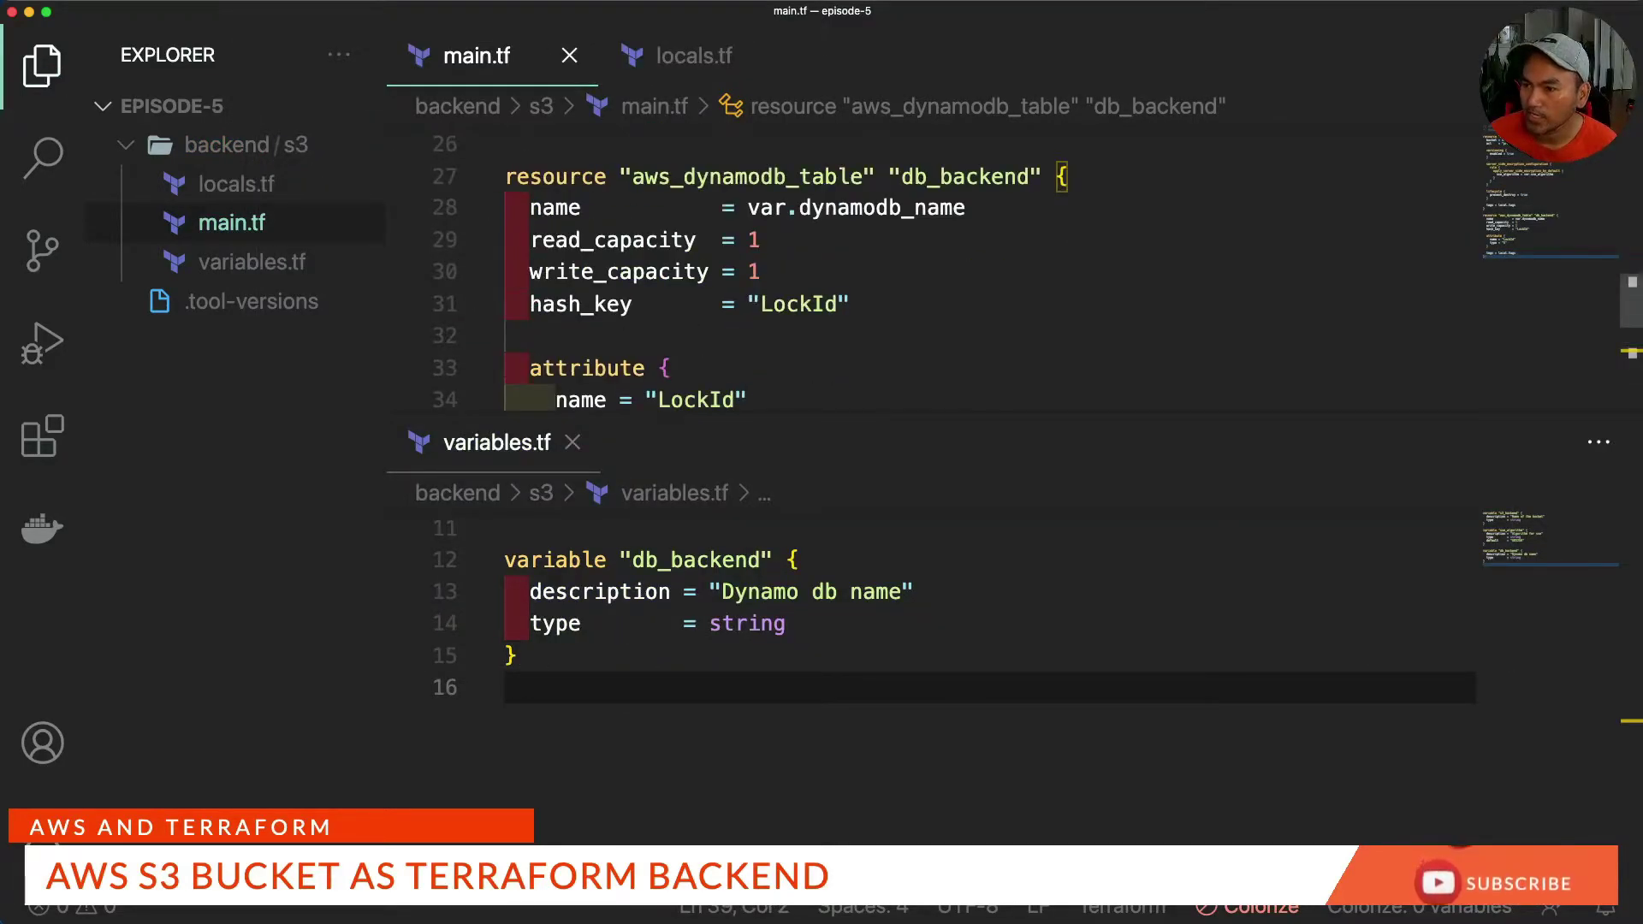
pyautogui.scroll(1, 937, 270)
pyautogui.scroll(2, 937, 270)
pyautogui.scroll(2, 938, 269)
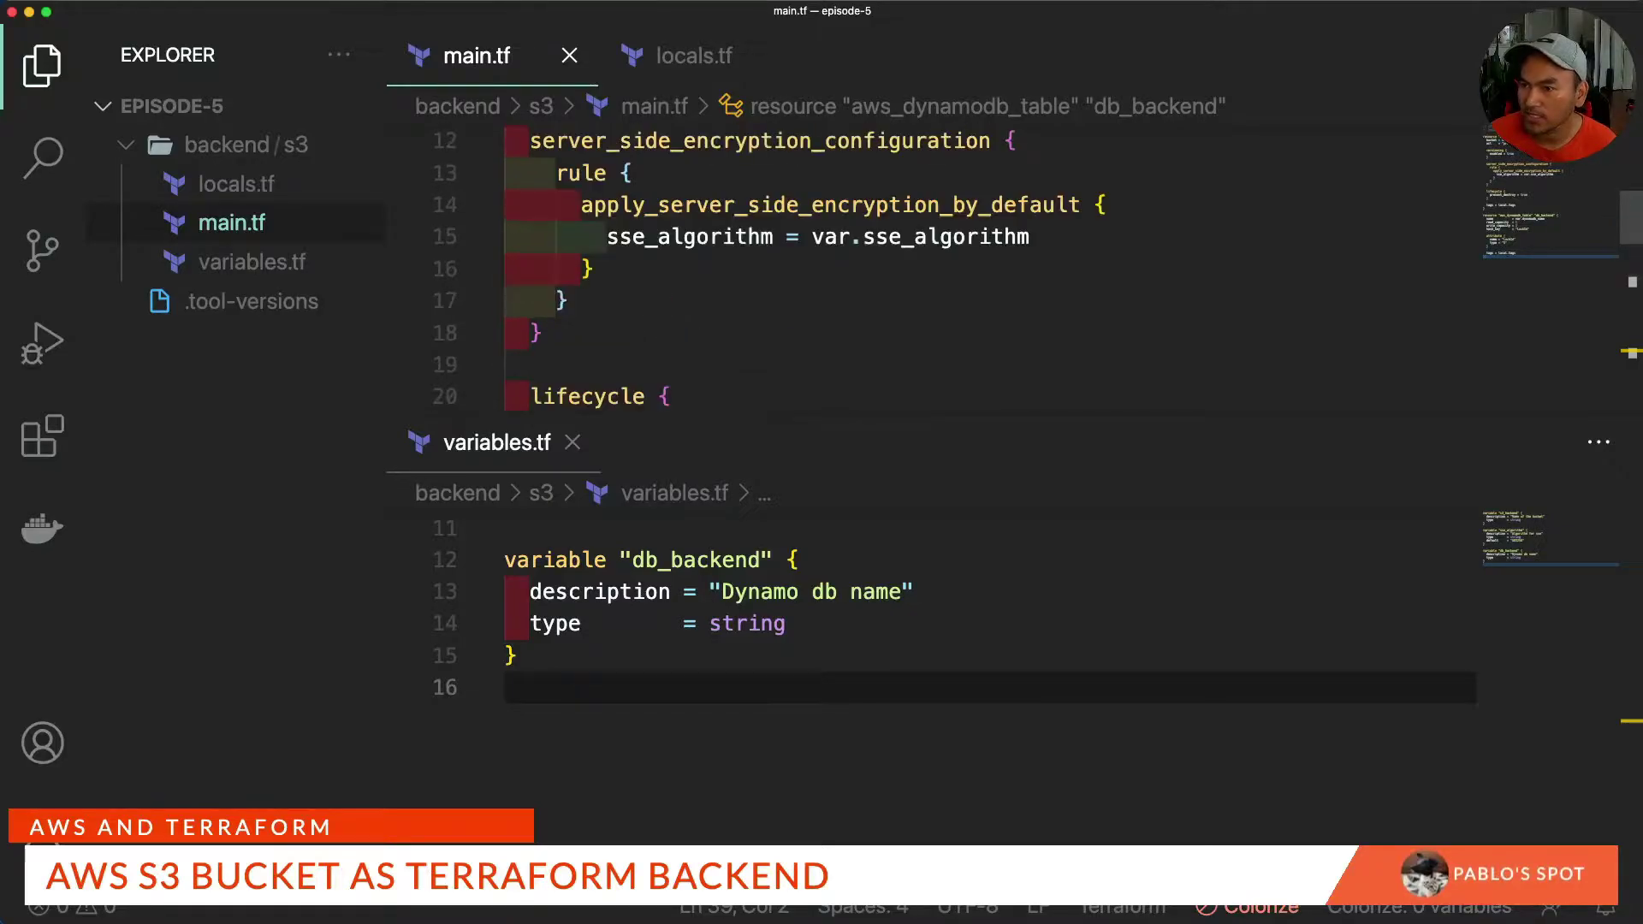
pyautogui.scroll(-8, 938, 269)
pyautogui.scroll(1, 937, 270)
pyautogui.scroll(1, 937, 271)
pyautogui.scroll(2, 937, 269)
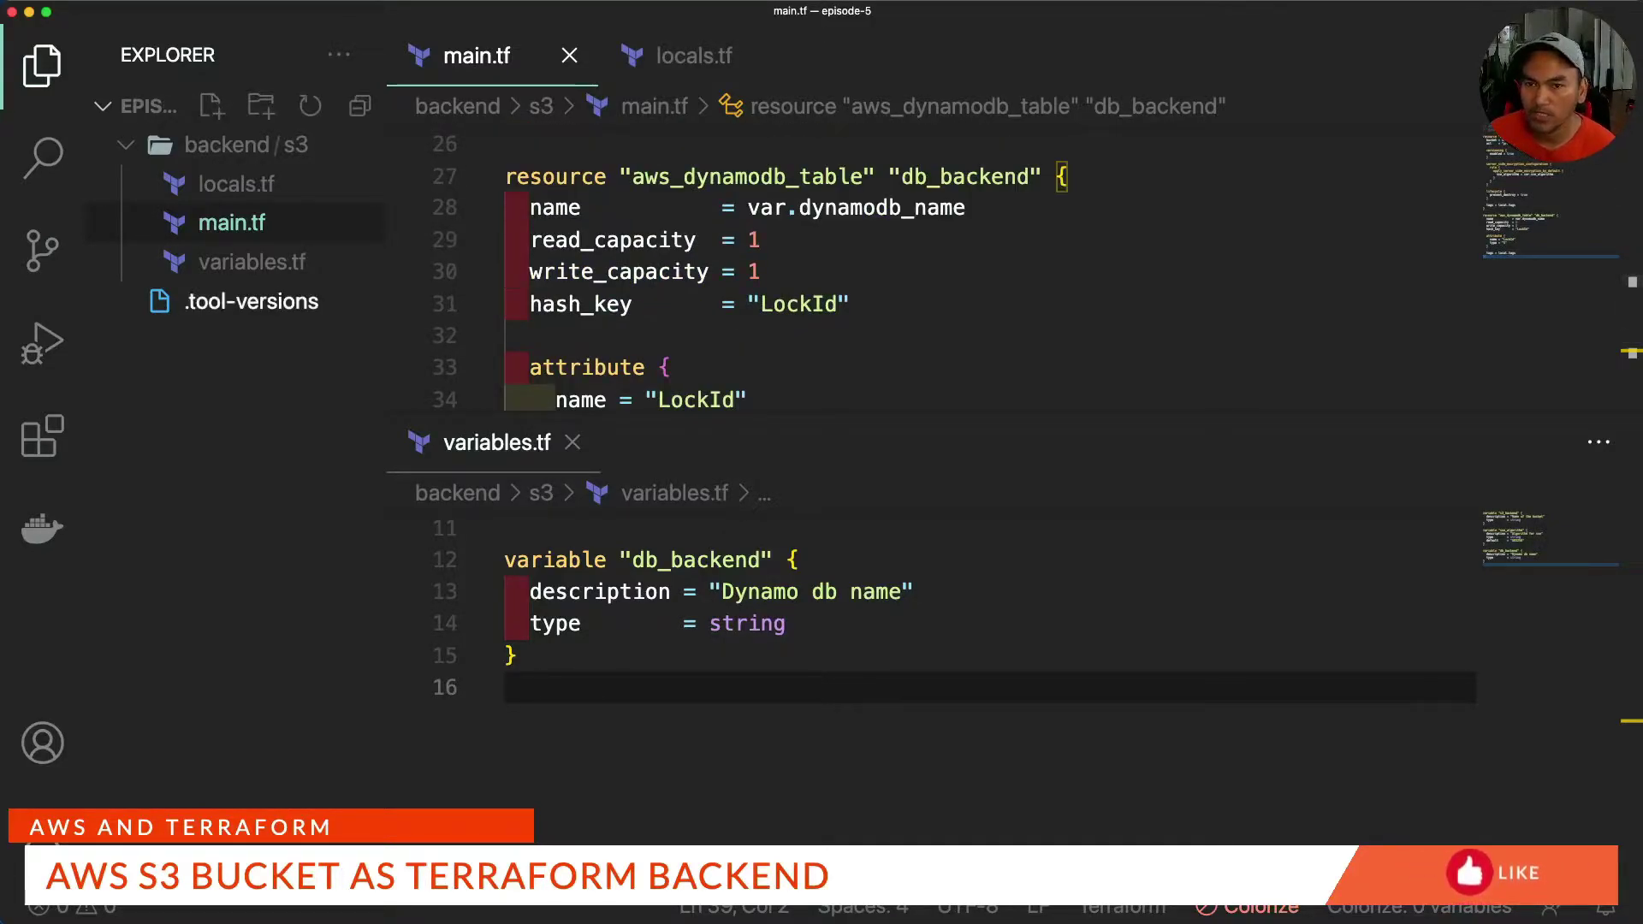
# Move variables.tf into the top editor group, open the terminal, and hide the sidebar.
pyautogui.moveTo(496, 441); pyautogui.dragTo(899, 257)
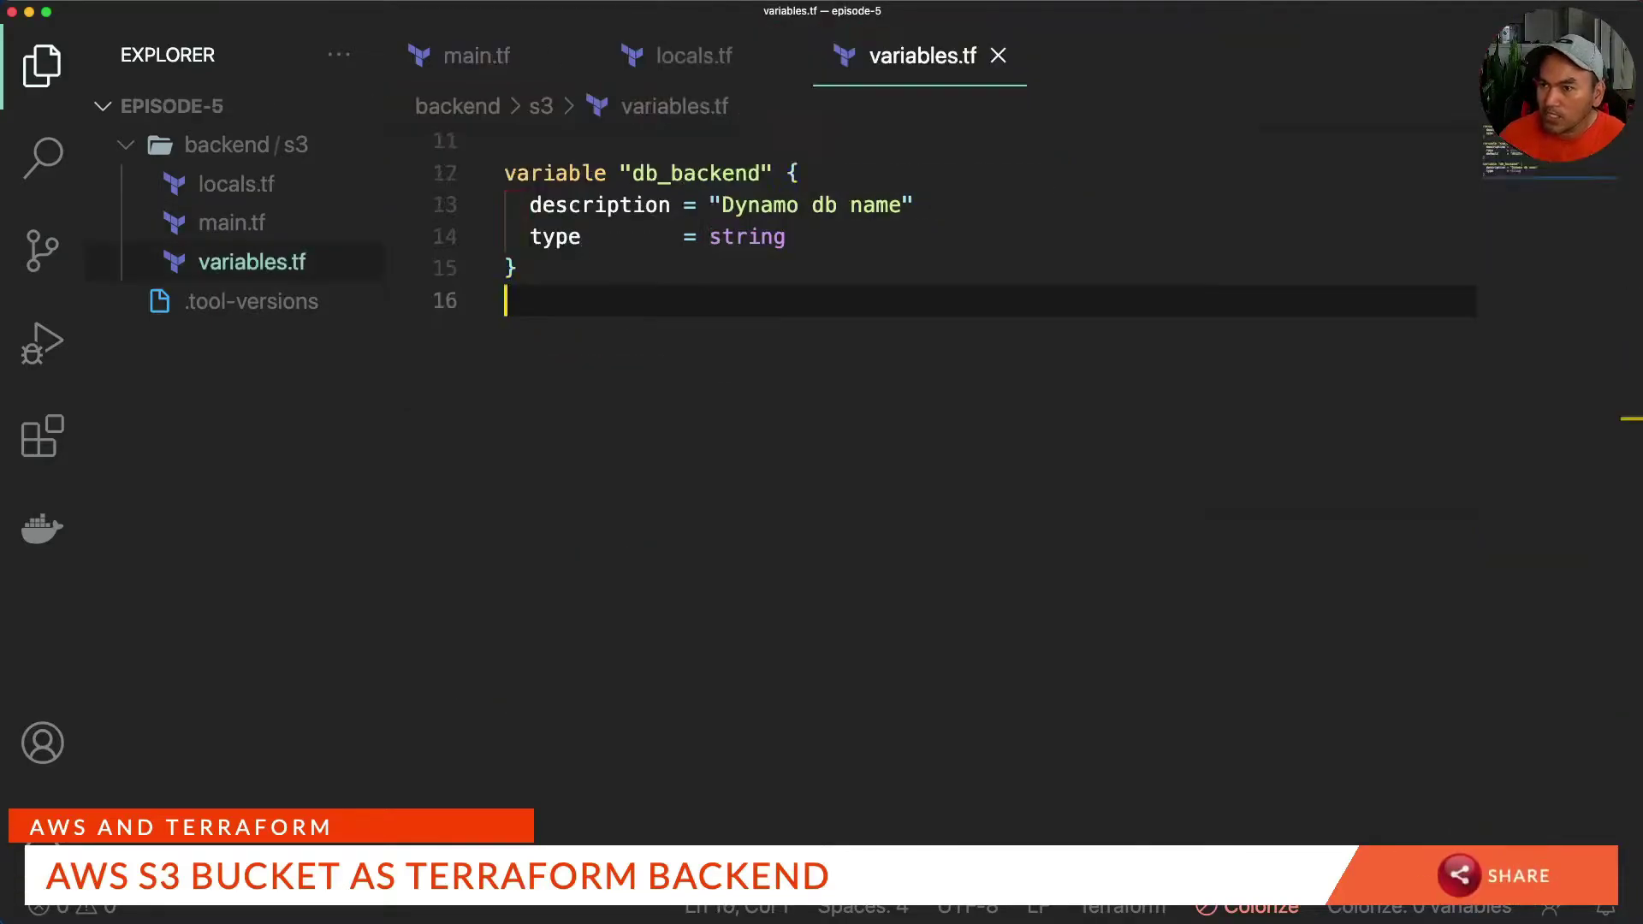
pyautogui.hotkey('ctrl', '`')
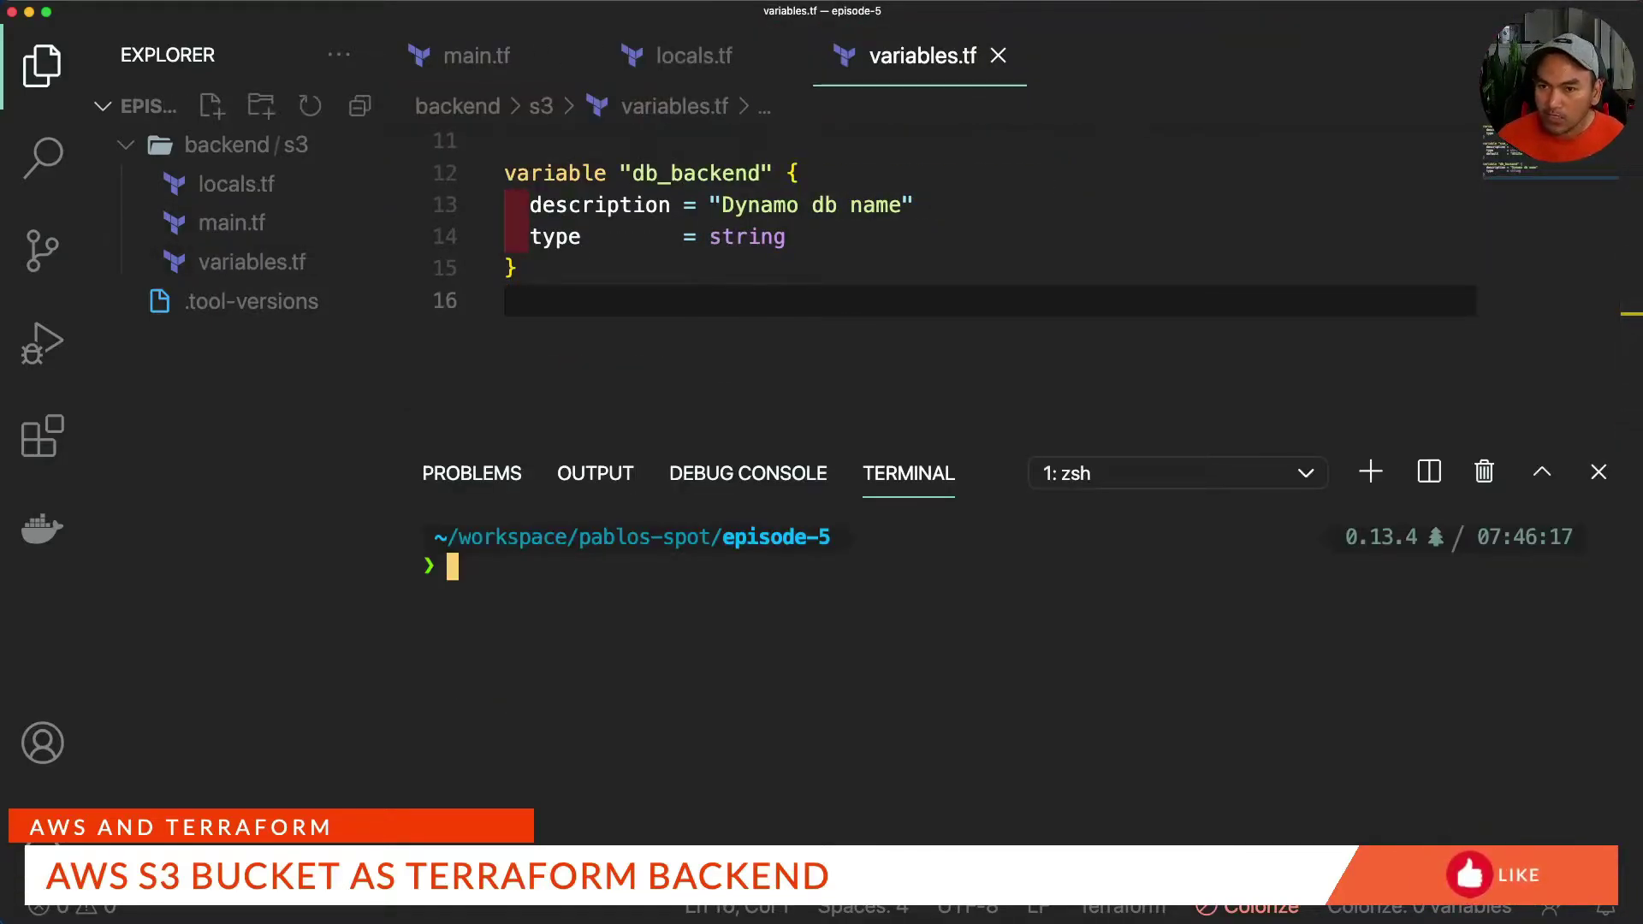
pyautogui.hotkey('ctrl', 'b')
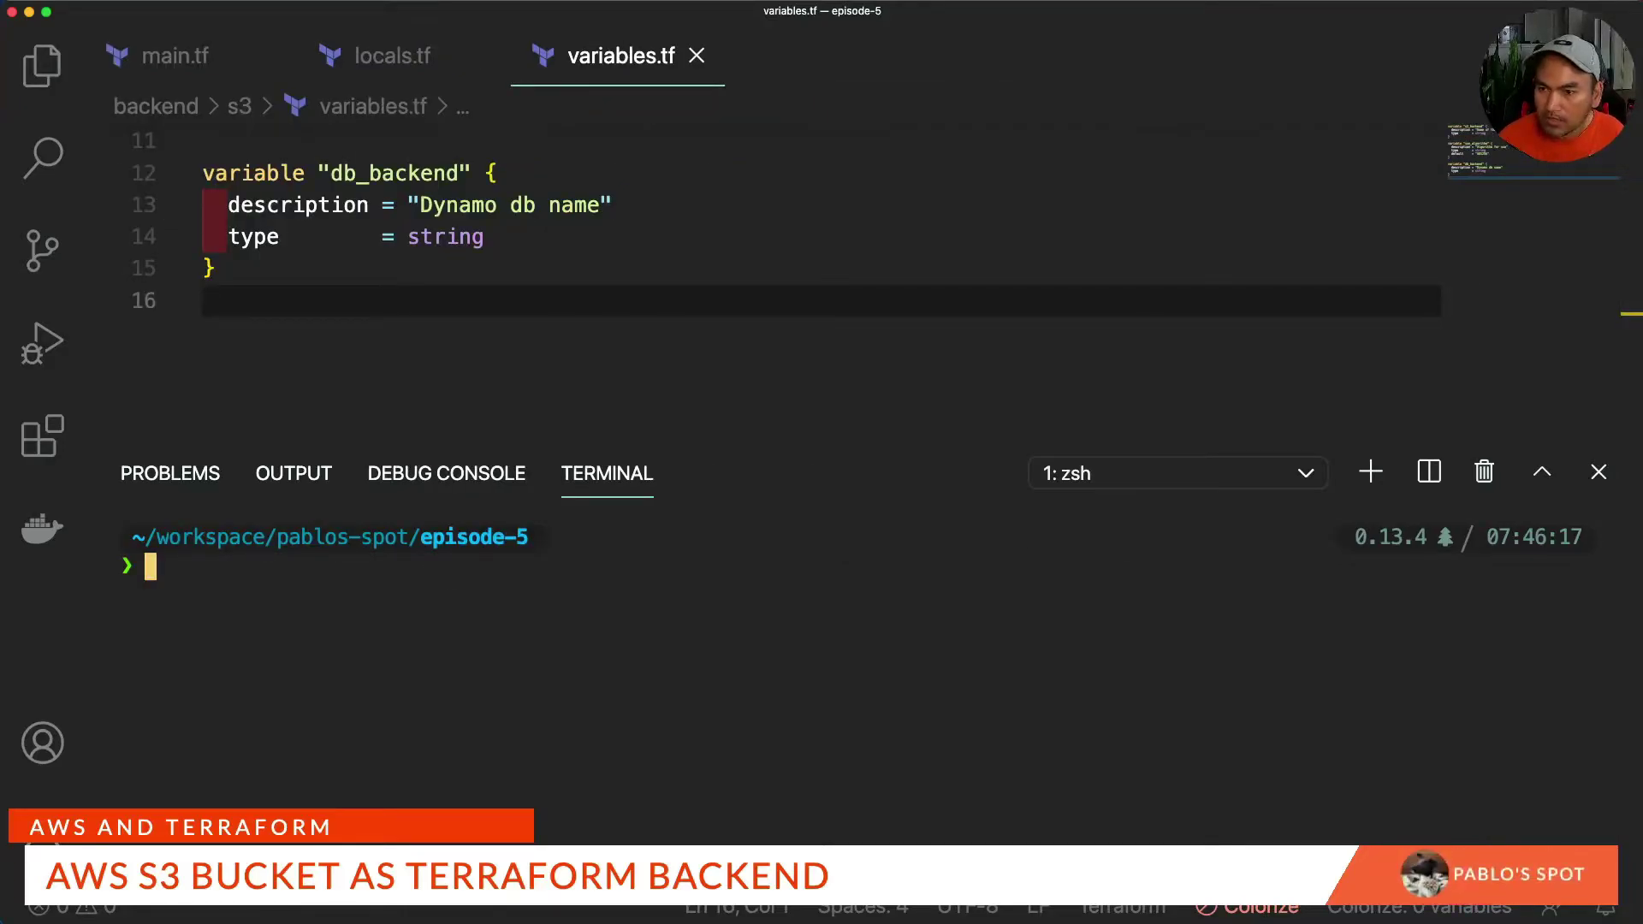
pyautogui.write('cd ')
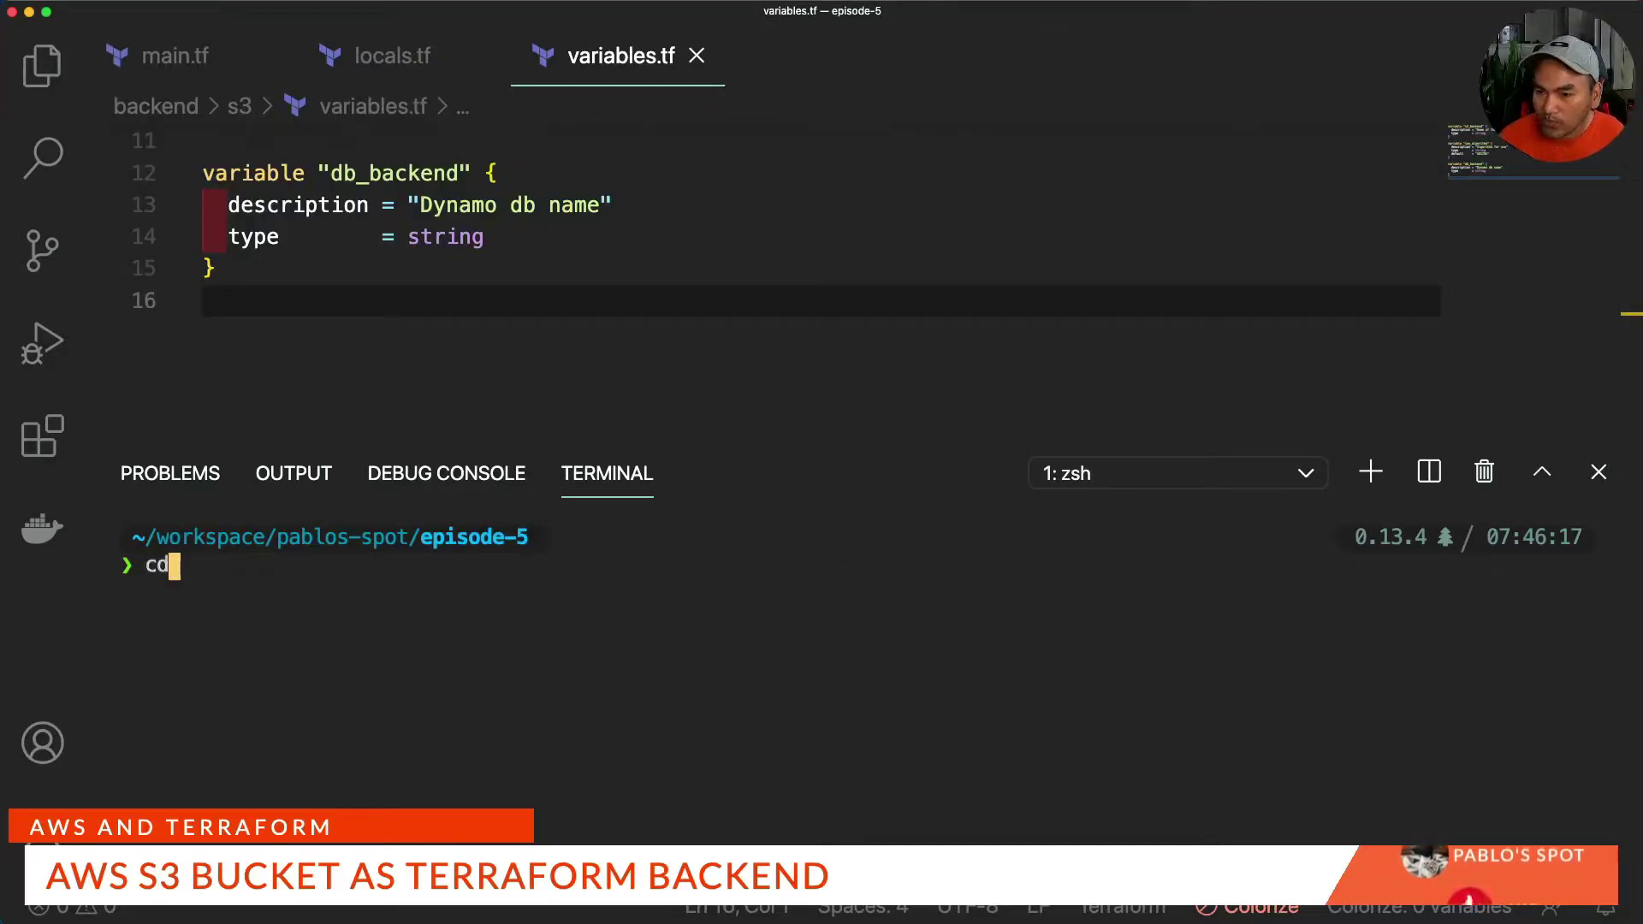
pyautogui.write('backend/s')
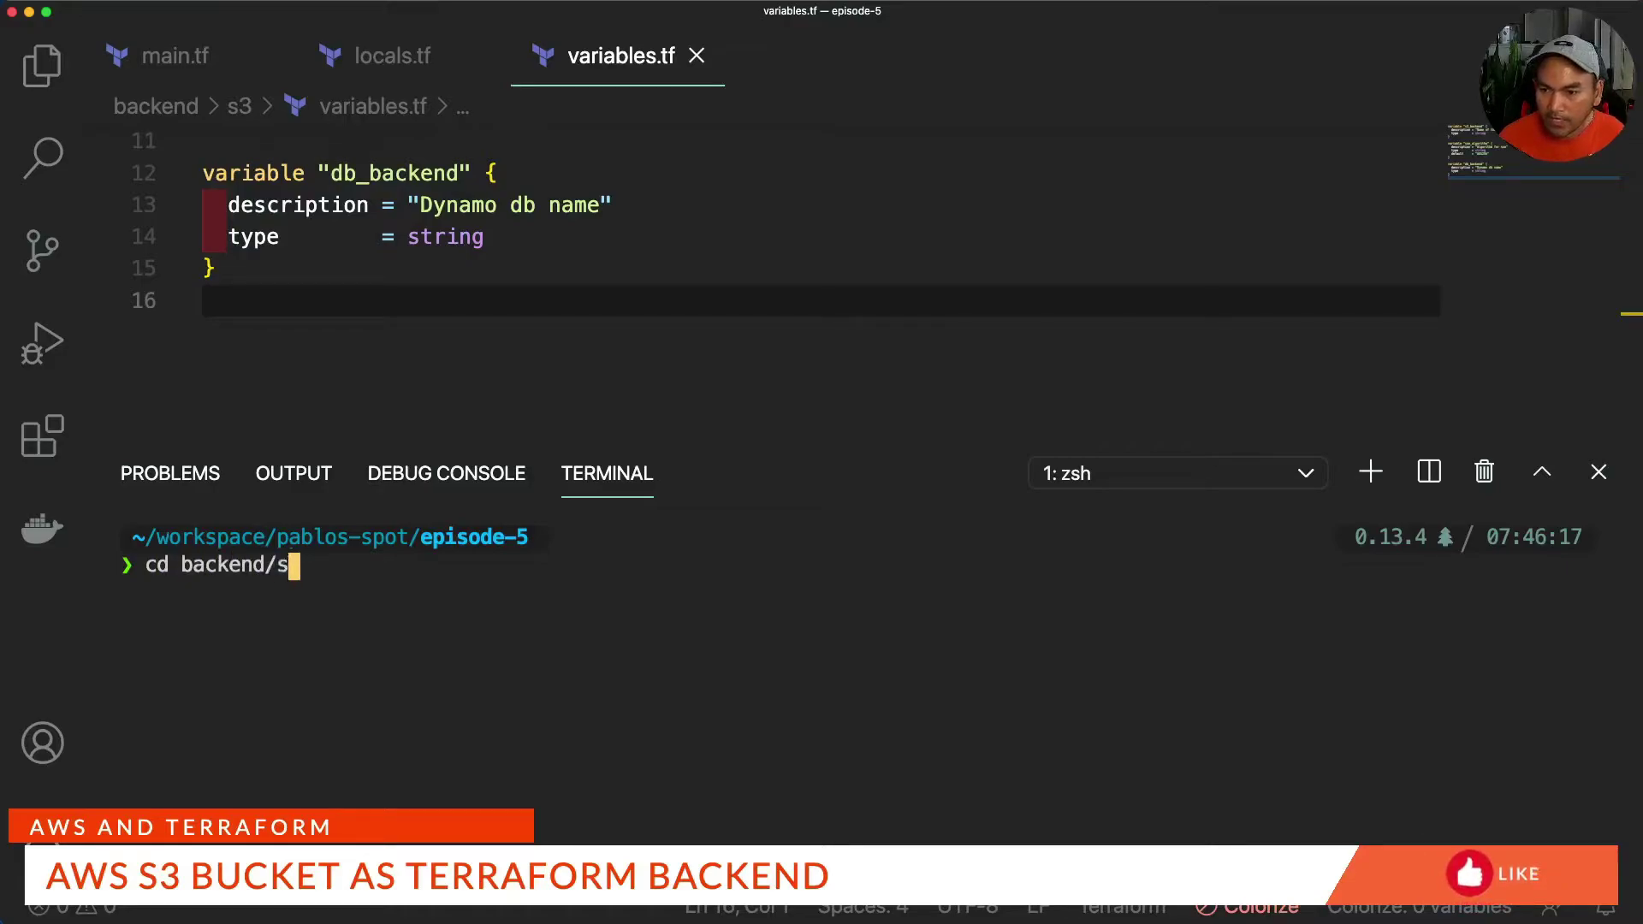
# Change into backend/s3 and run terraform init.
pyautogui.press('Tab')
pyautogui.press('Return')
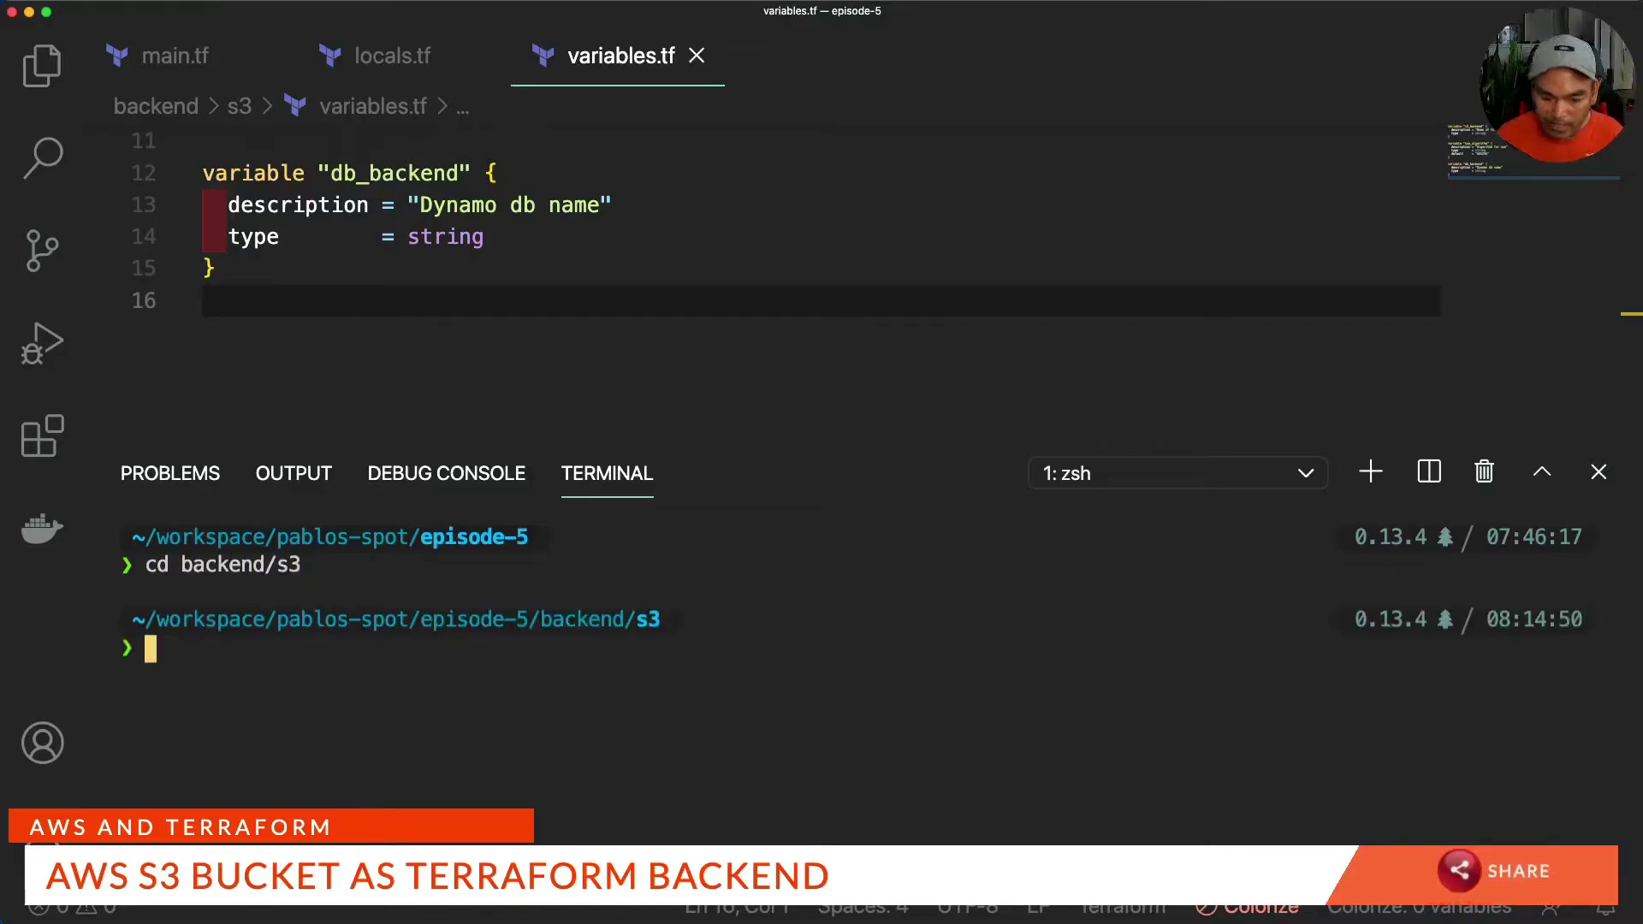
pyautogui.write('terrafior')
pyautogui.press('BackSpace')
pyautogui.press('BackSpace')
pyautogui.write('orm init')
pyautogui.press('Return')
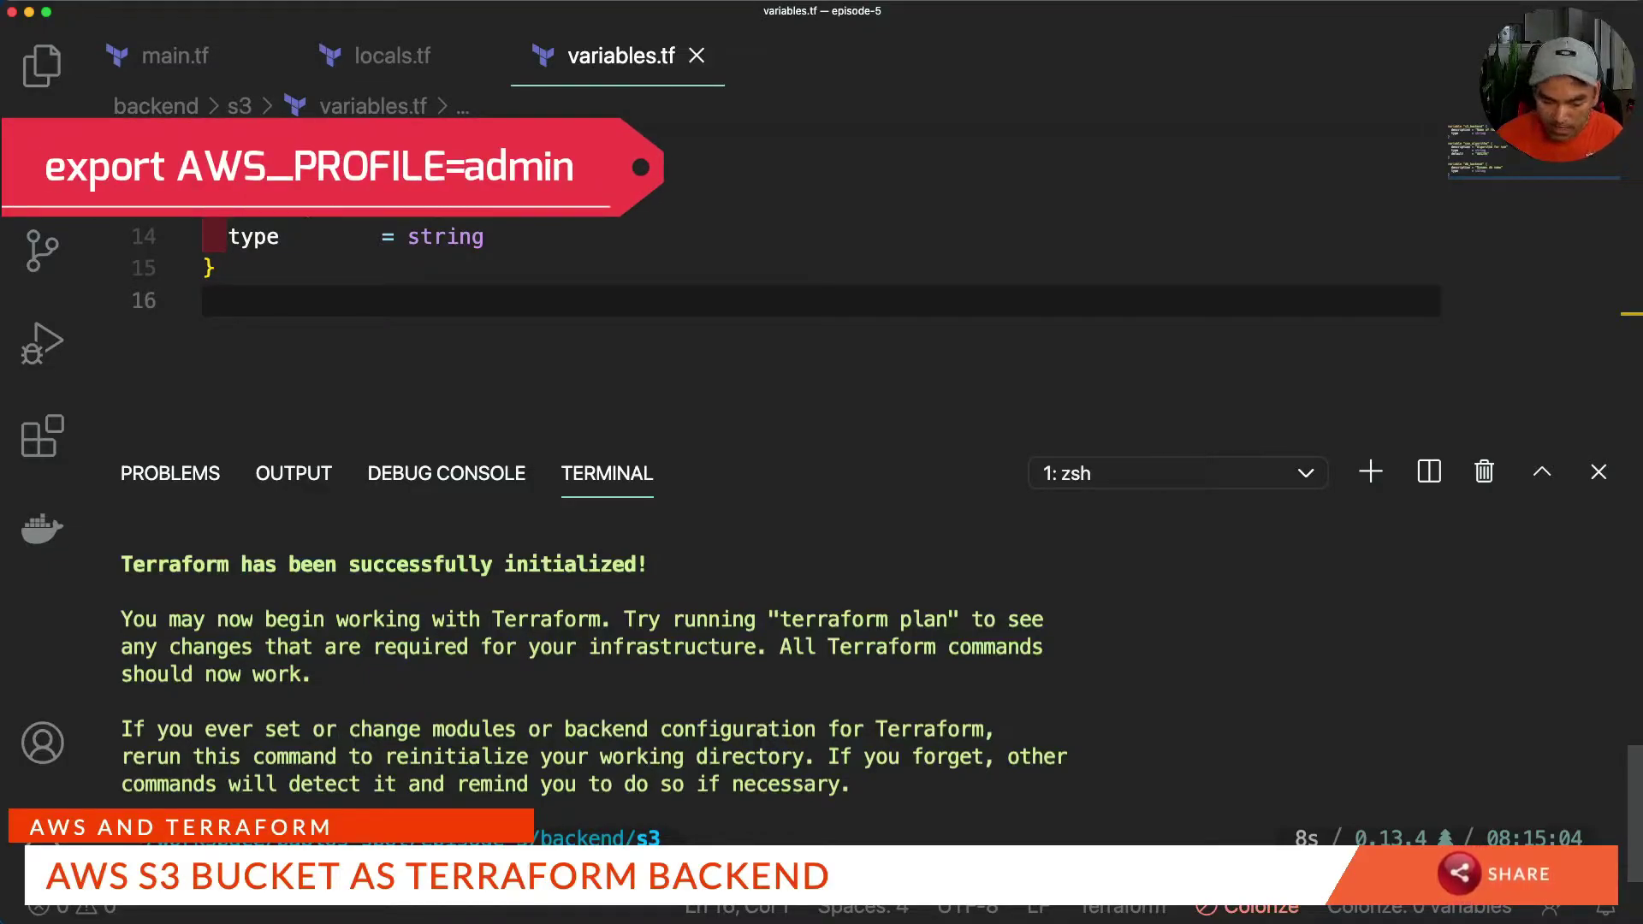
# Export AWS_PROFILE=admin, run terraform plan, and check main.tf when it prompts for db_backend.
pyautogui.press('Return')
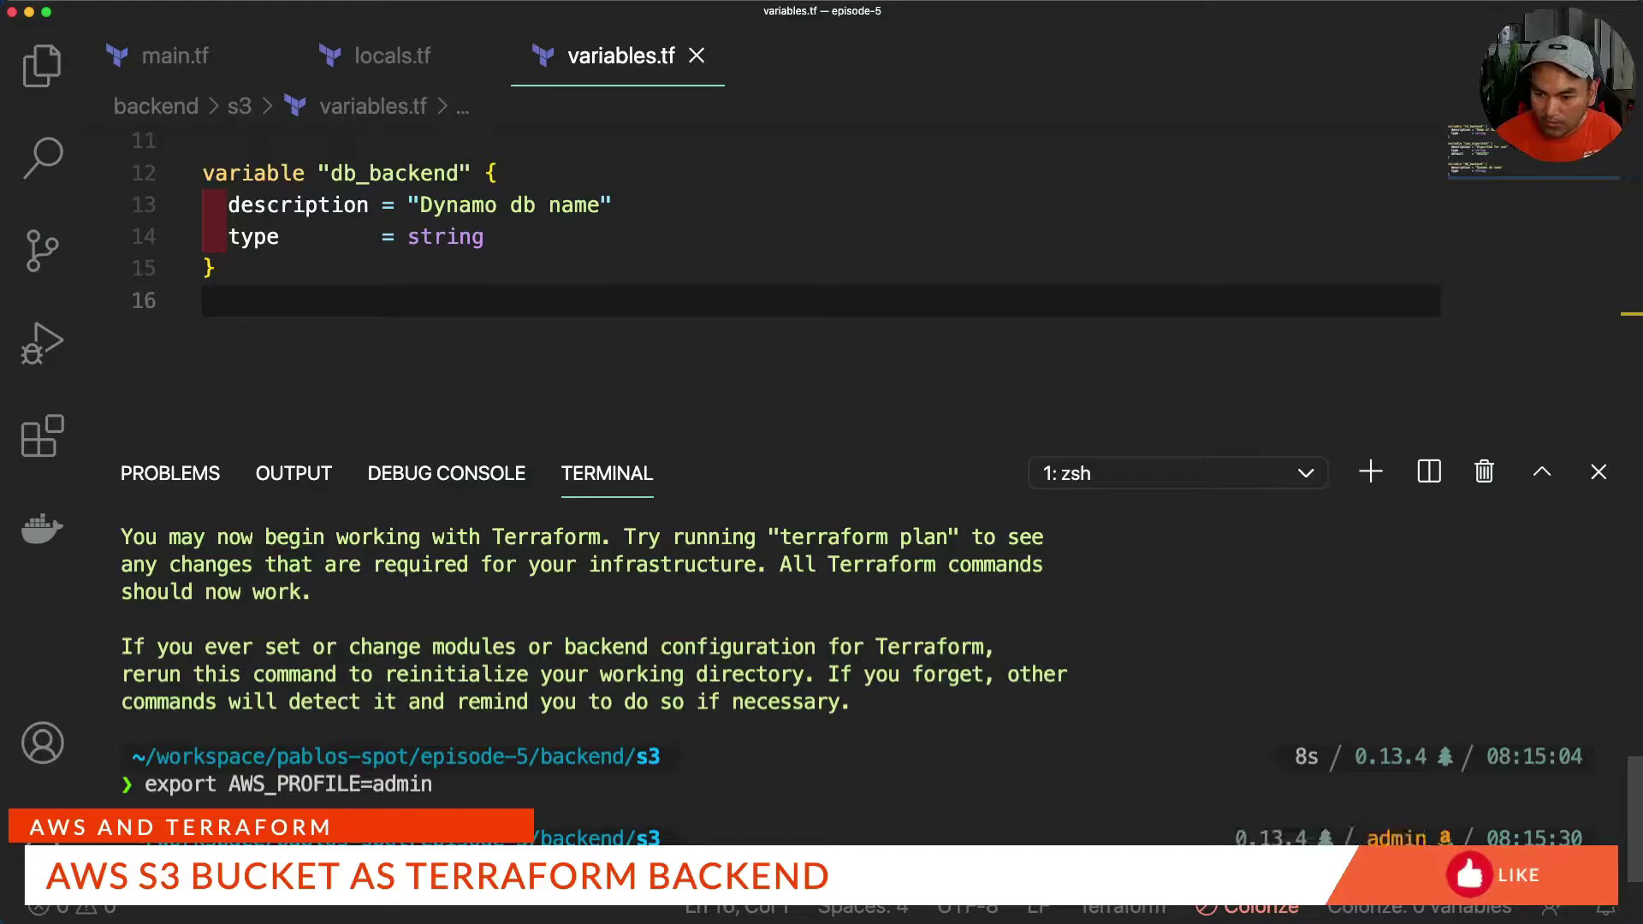
pyautogui.press('Return')
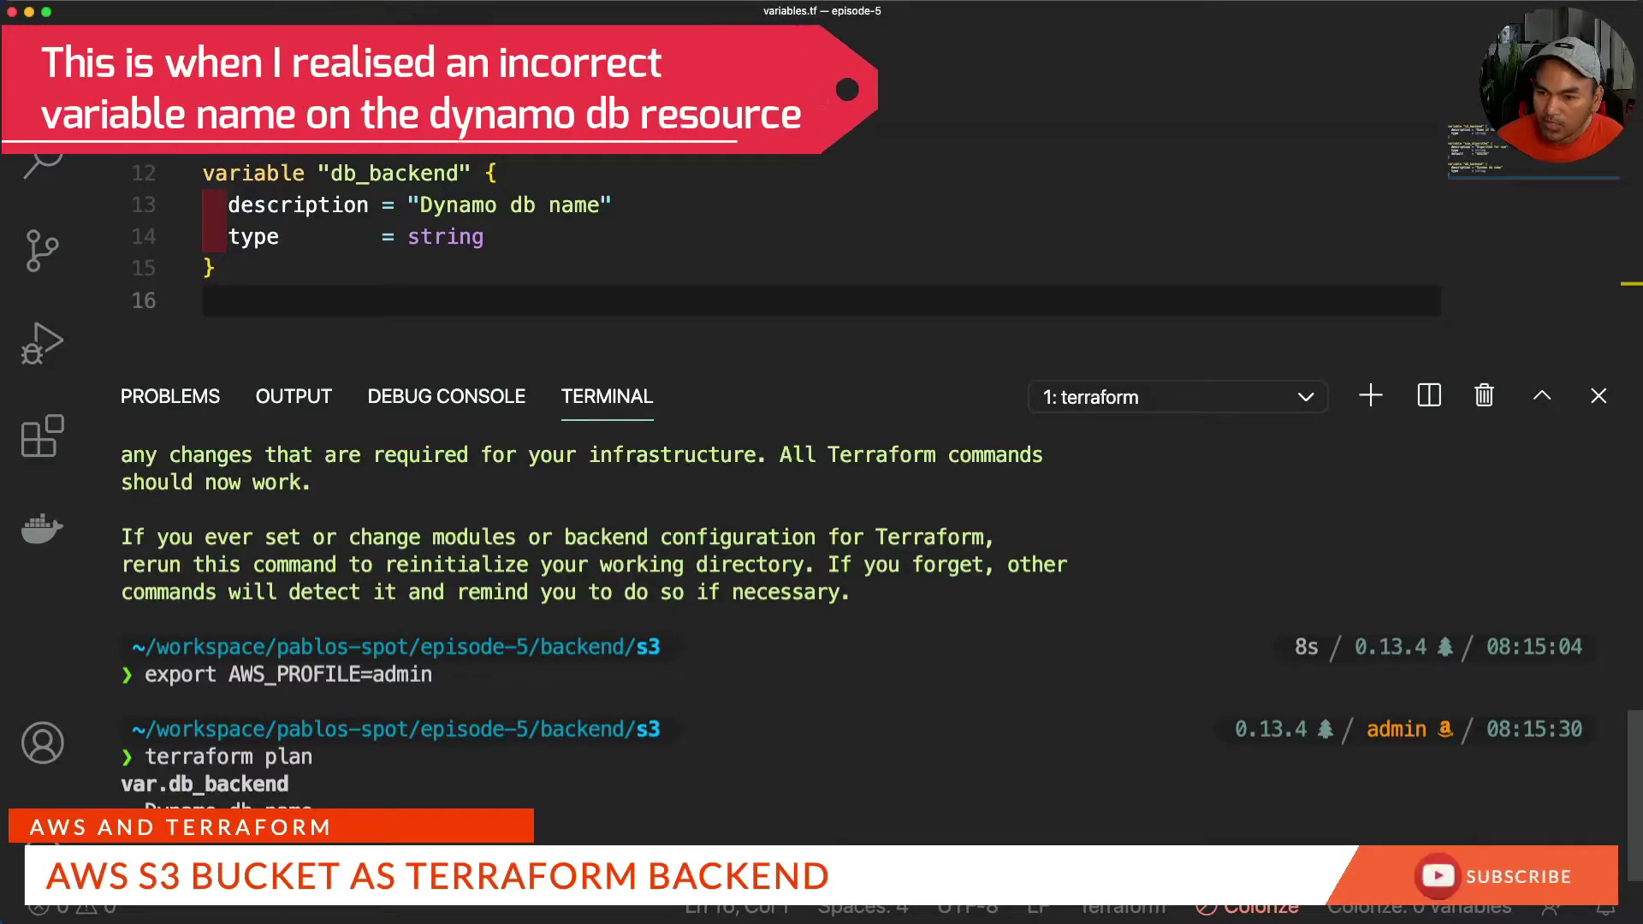
pyautogui.press('Left')
pyautogui.hotkey('ctrl', 'Tab')
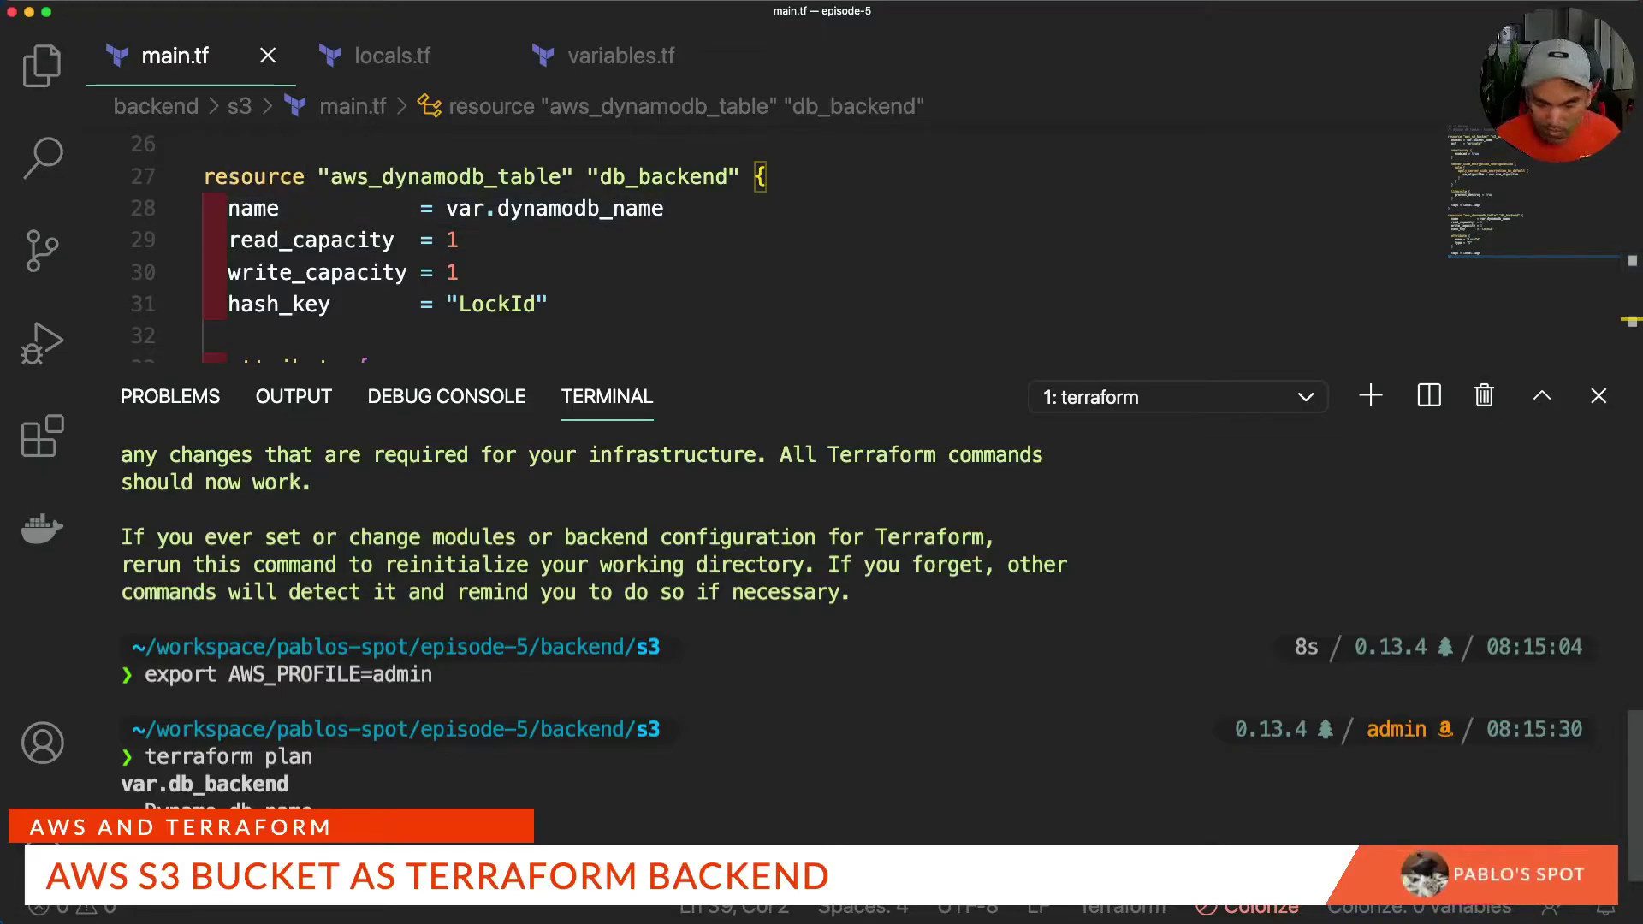
# Cancel the plan and check main.tf's var.dynamodb_name reference.
pyautogui.press('Return')
pyautogui.click(459, 241)
pyautogui.click(574, 208)
pyautogui.hotkey('ctrl', 'Tab')
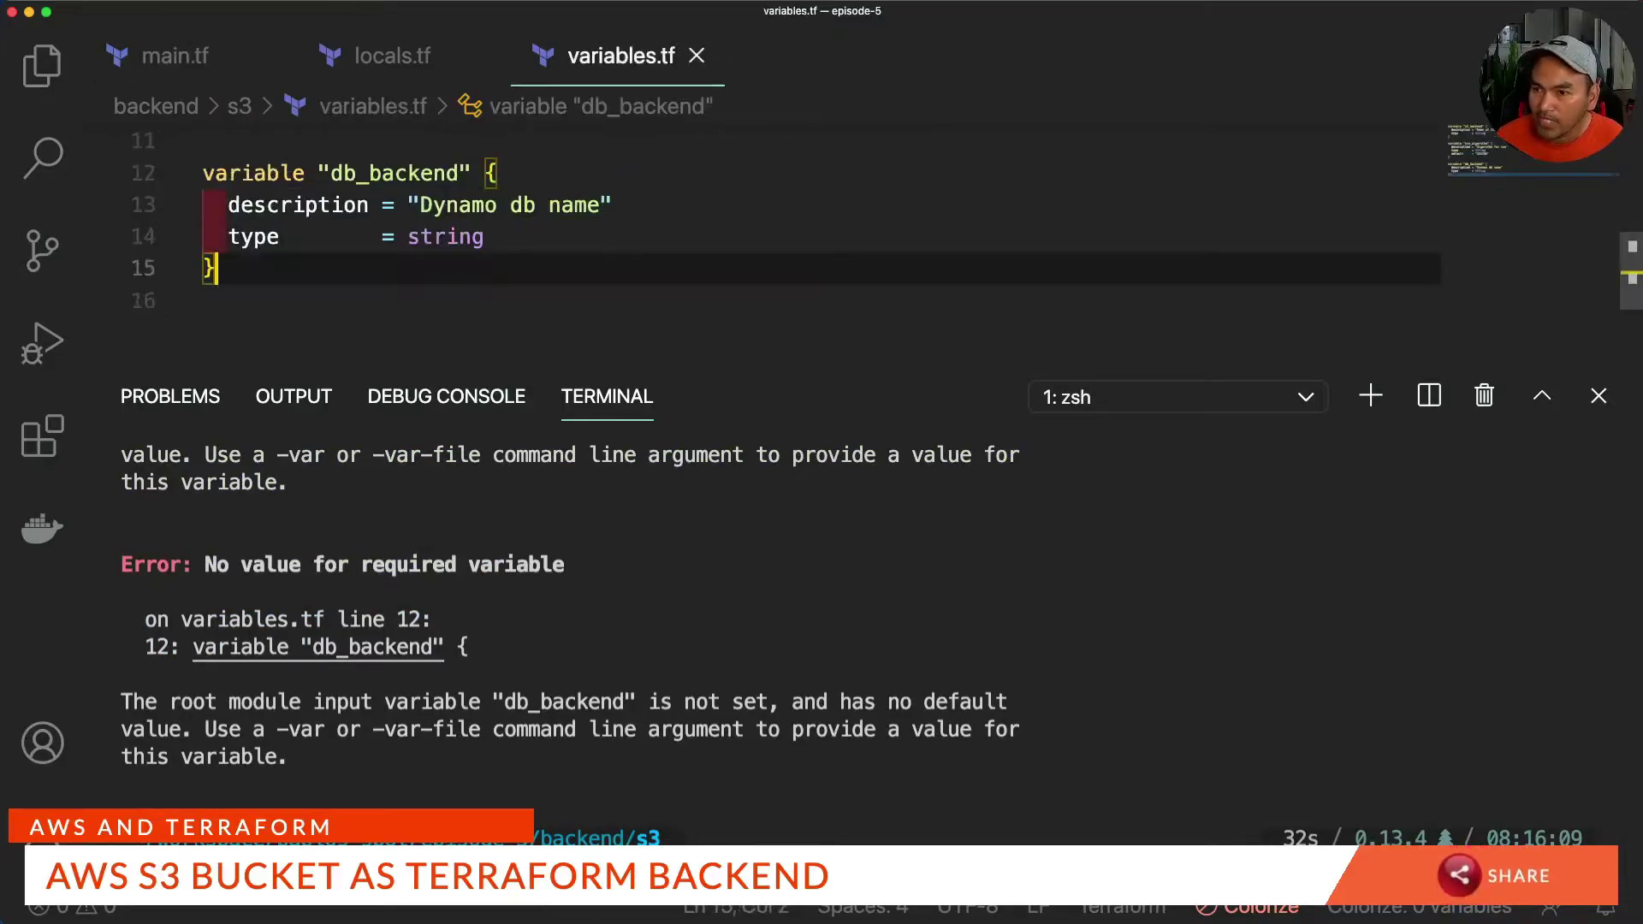
pyautogui.scroll(2, 822, 245)
# Rename db_backend to dynamodb_name and s3_backend to bucket_name, clear the terminal, and save.
pyautogui.doubleClick(385, 262)
pyautogui.write('dynamodb_name')
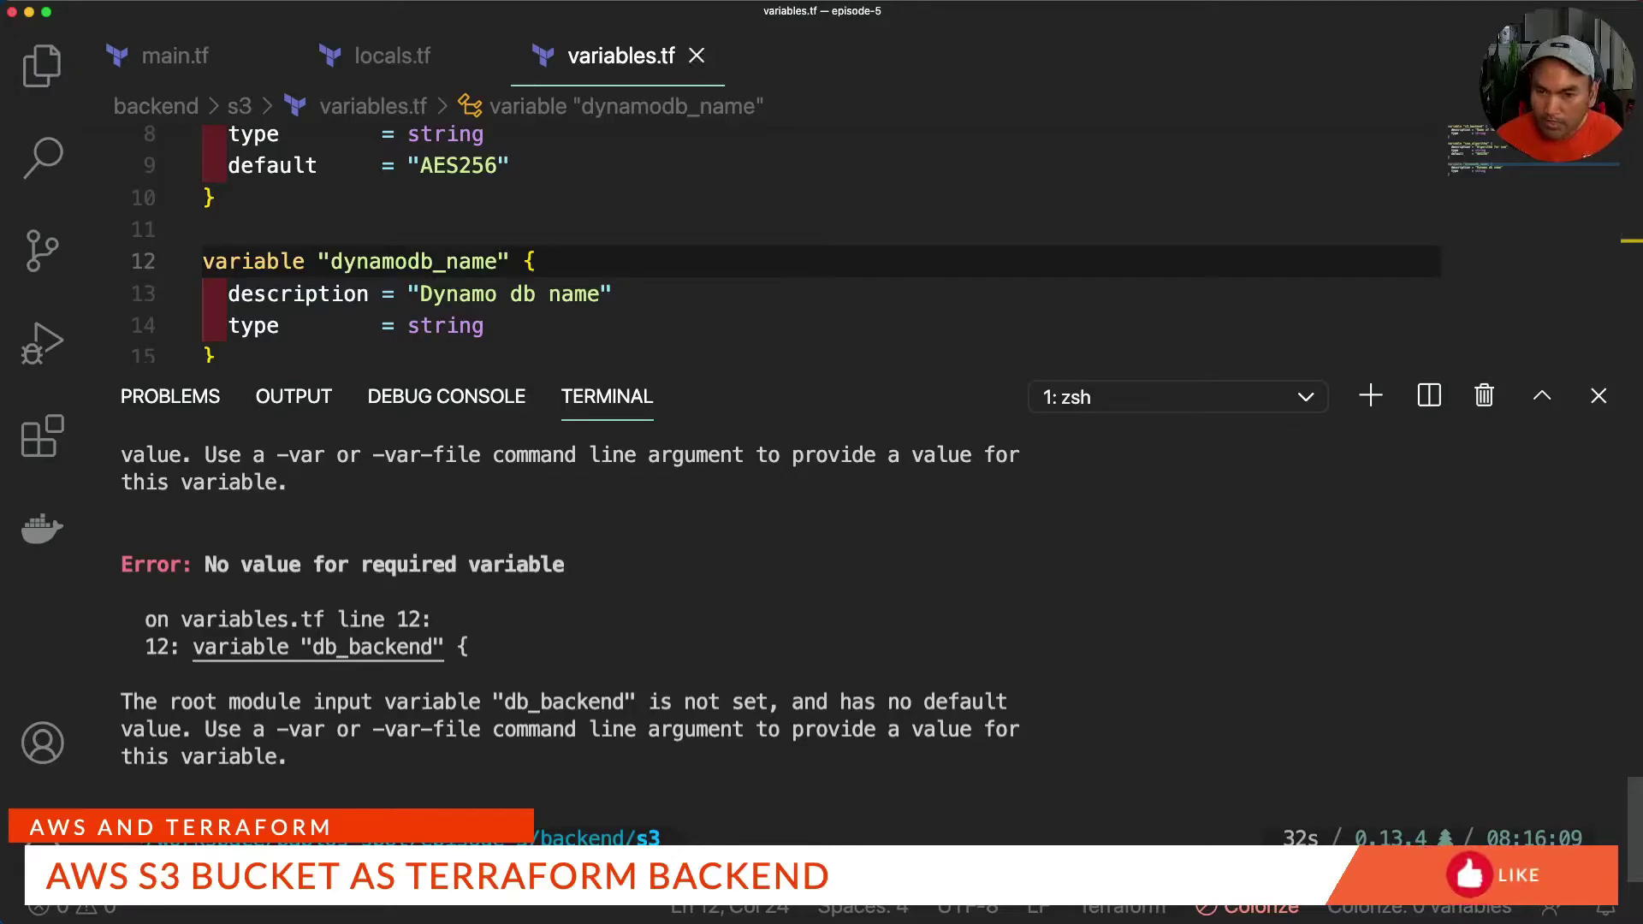
pyautogui.press('cmd+k')
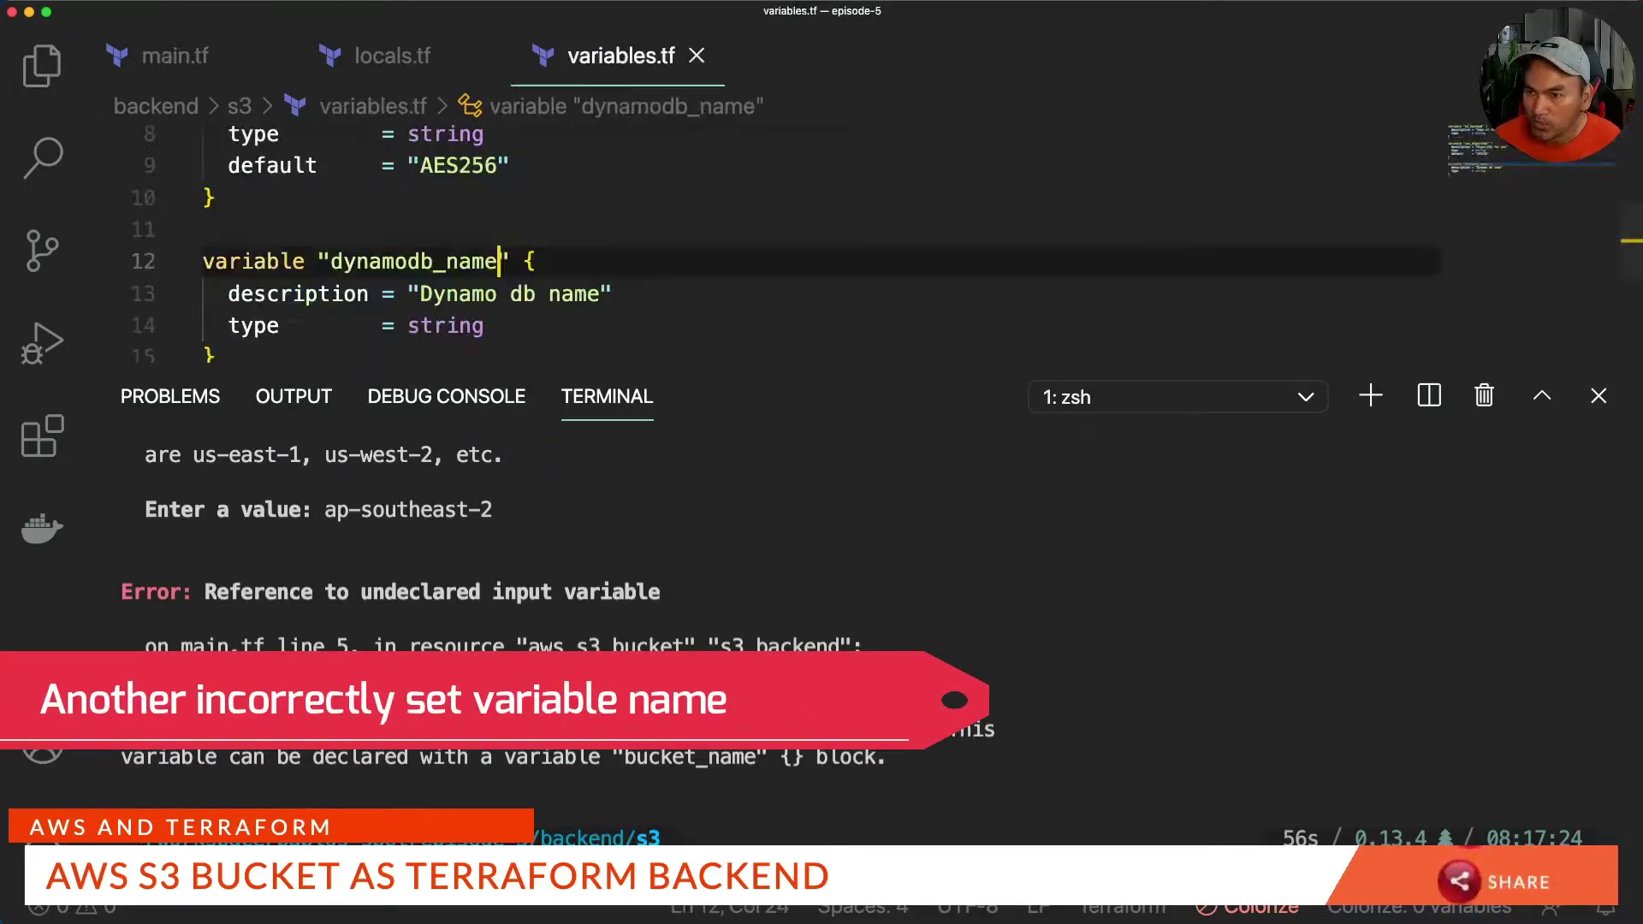
pyautogui.scroll(3, 296, 173)
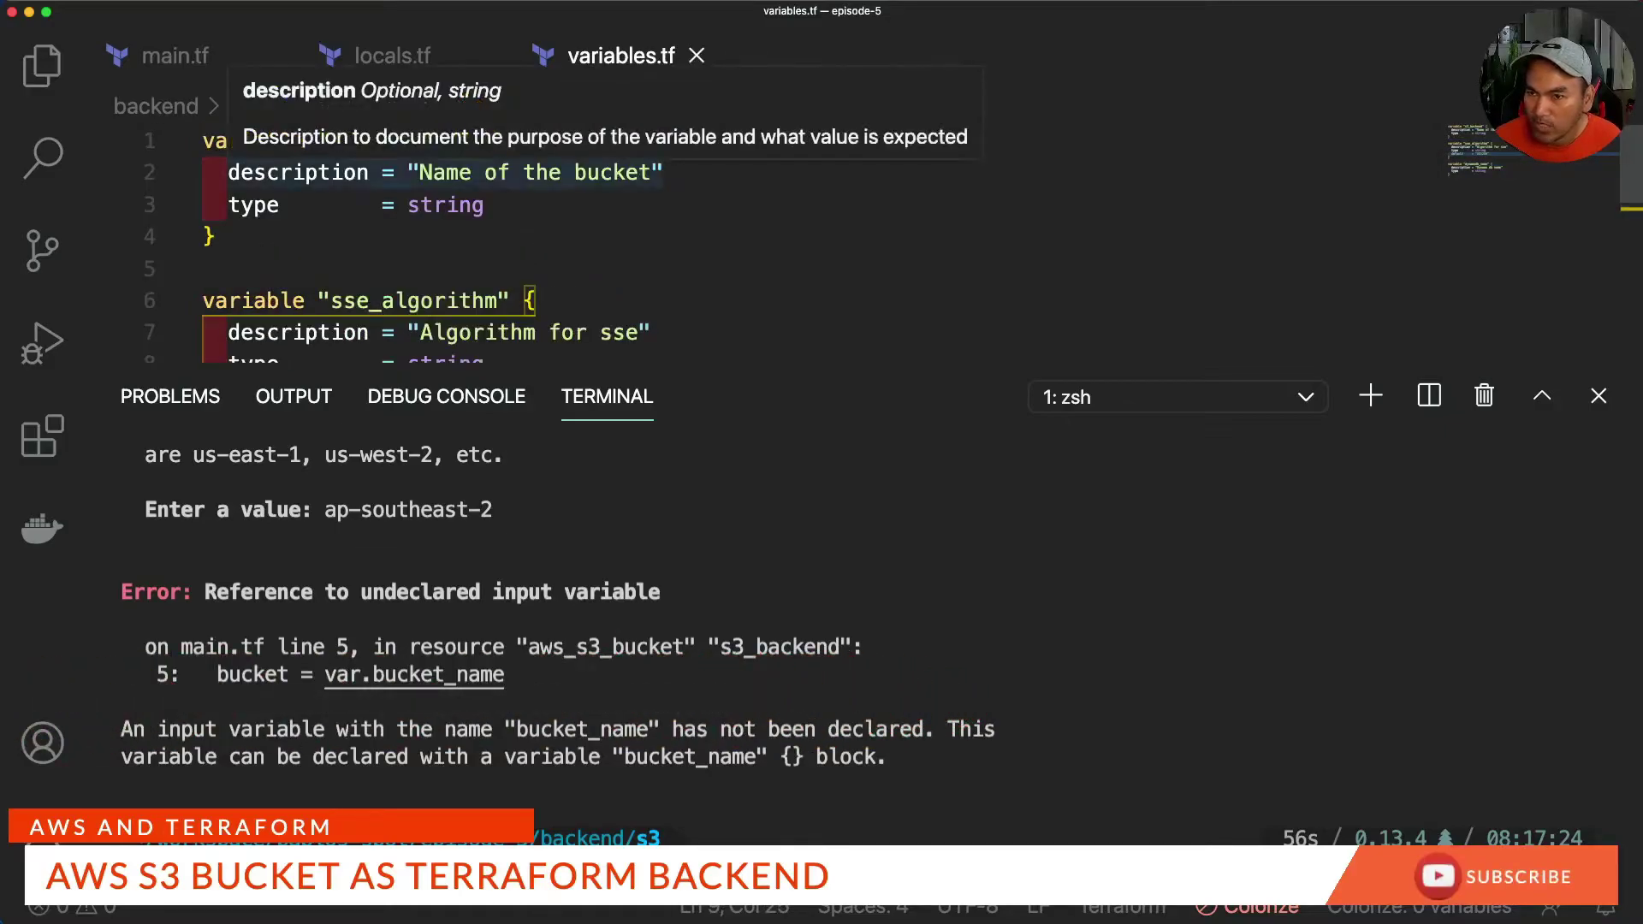
pyautogui.doubleClick(386, 139)
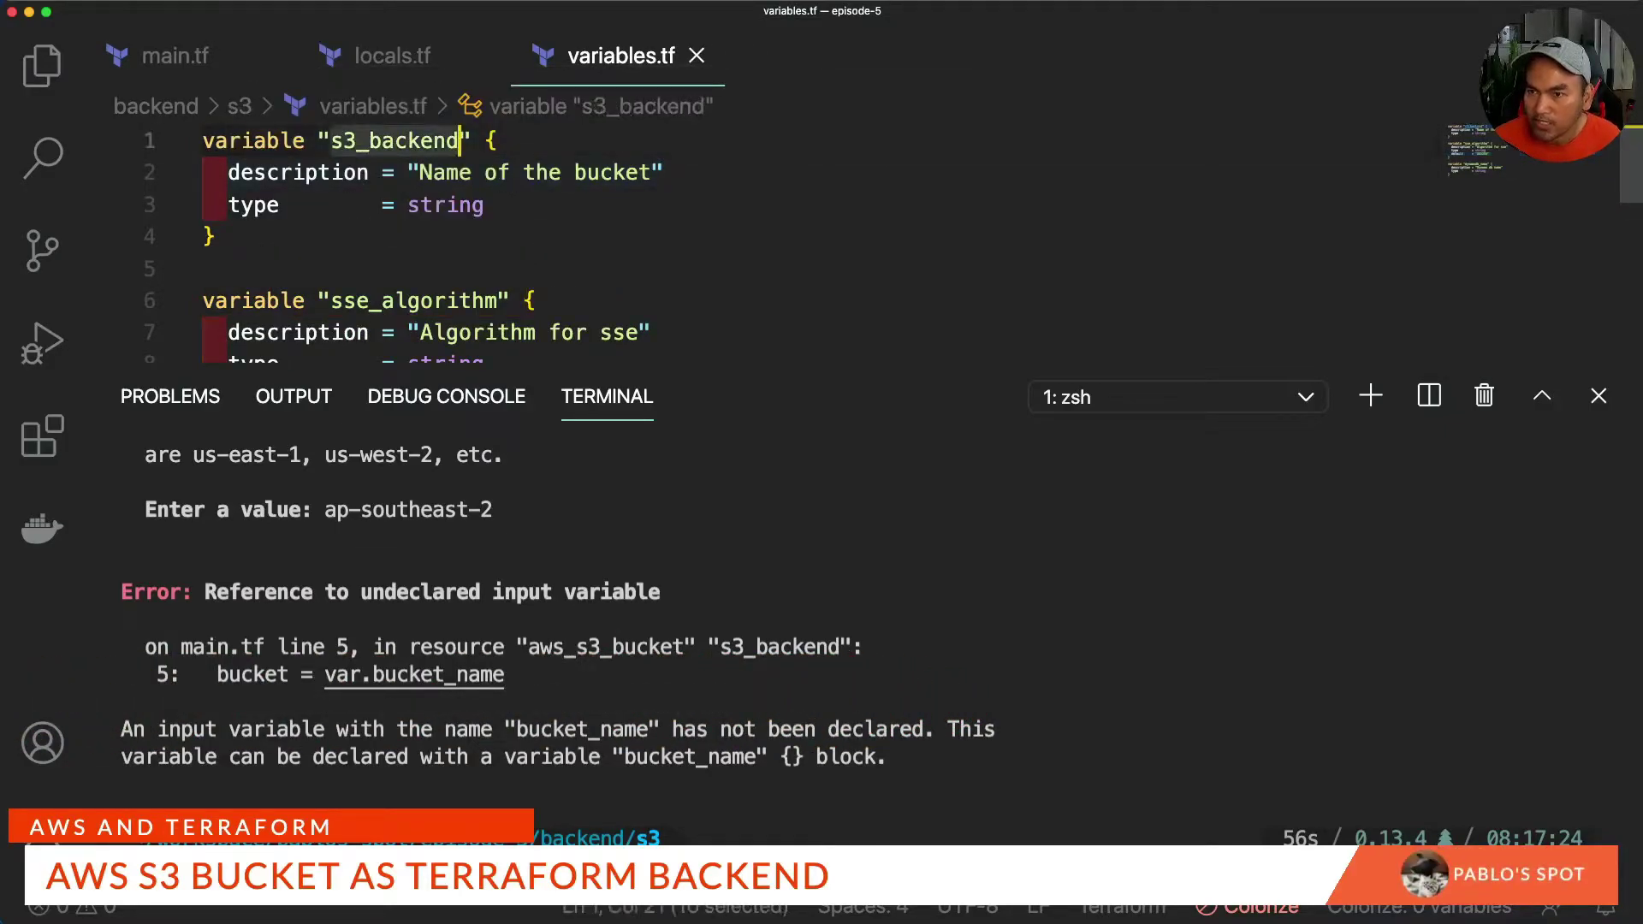
pyautogui.write('bucket_name')
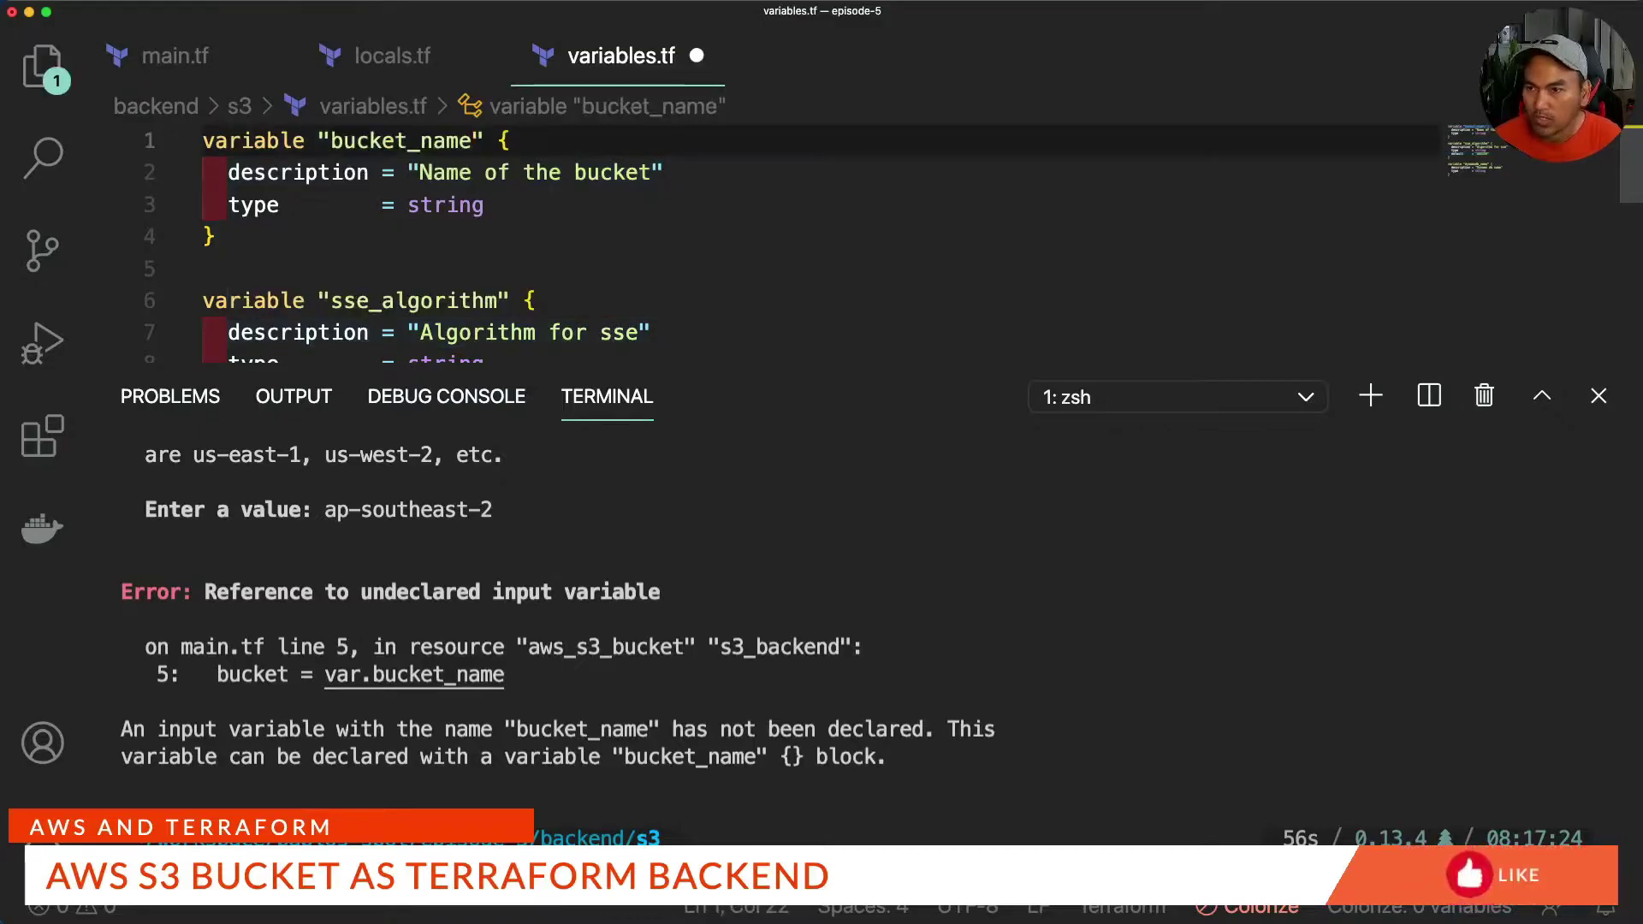
pyautogui.press('super+s')
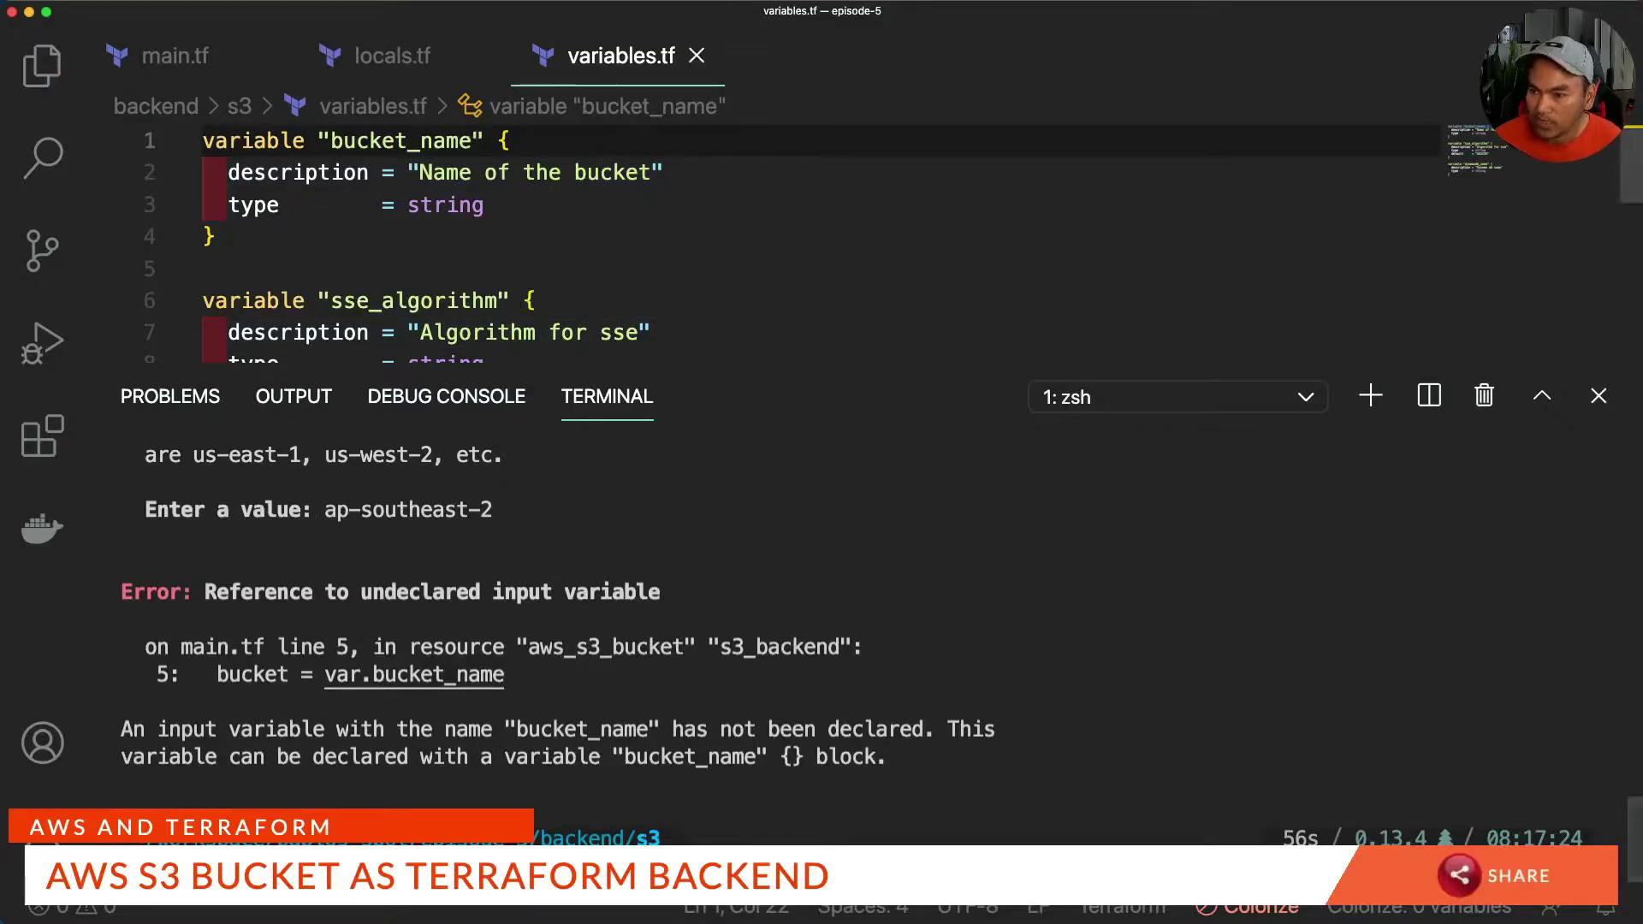
pyautogui.write('clear')
# Rerun terraform plan, entering the bucket and DynamoDB table names, for 2 resources to add.
pyautogui.press('Return')
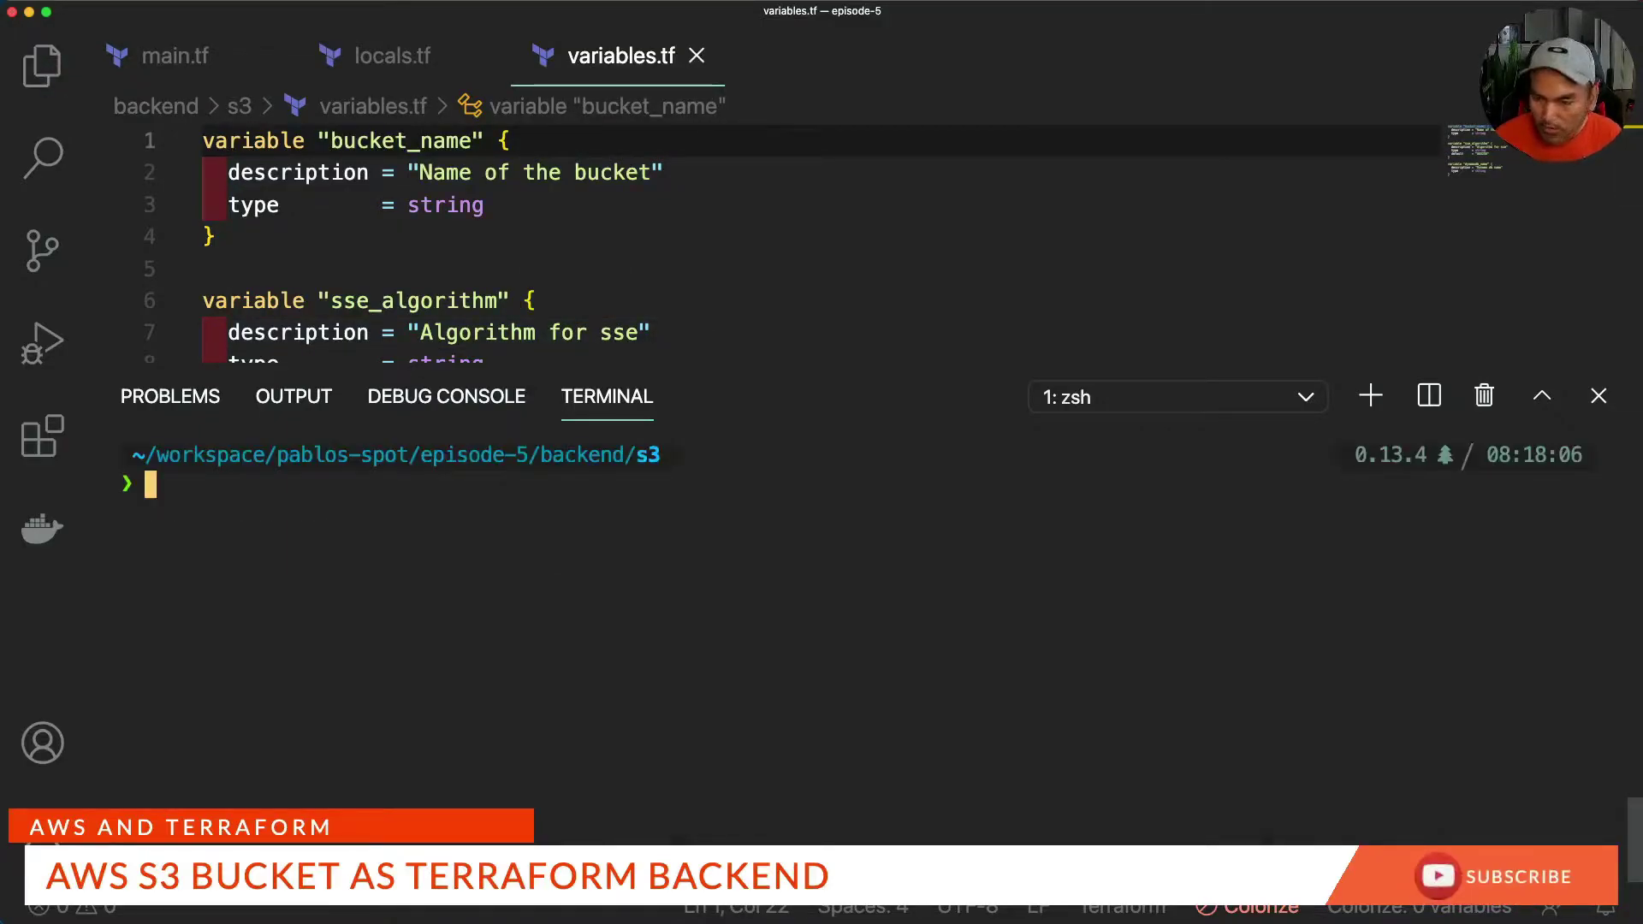
pyautogui.write('terraform plan')
pyautogui.press('Return')
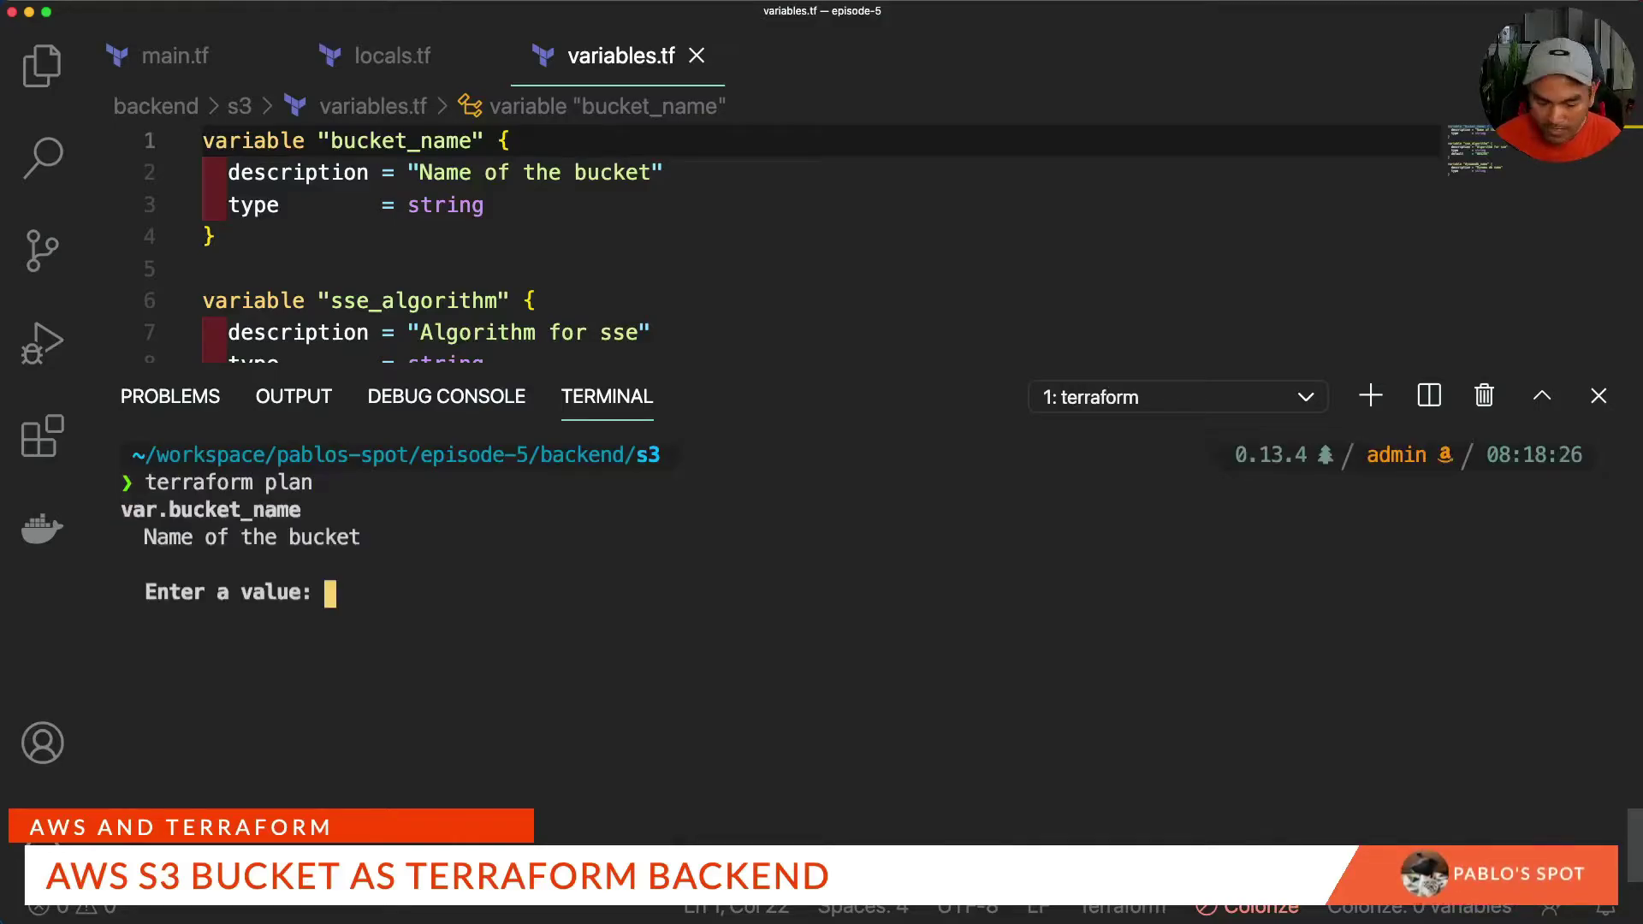
pyautogui.write('pabloosspot-terraform-backend')
pyautogui.press('Return')
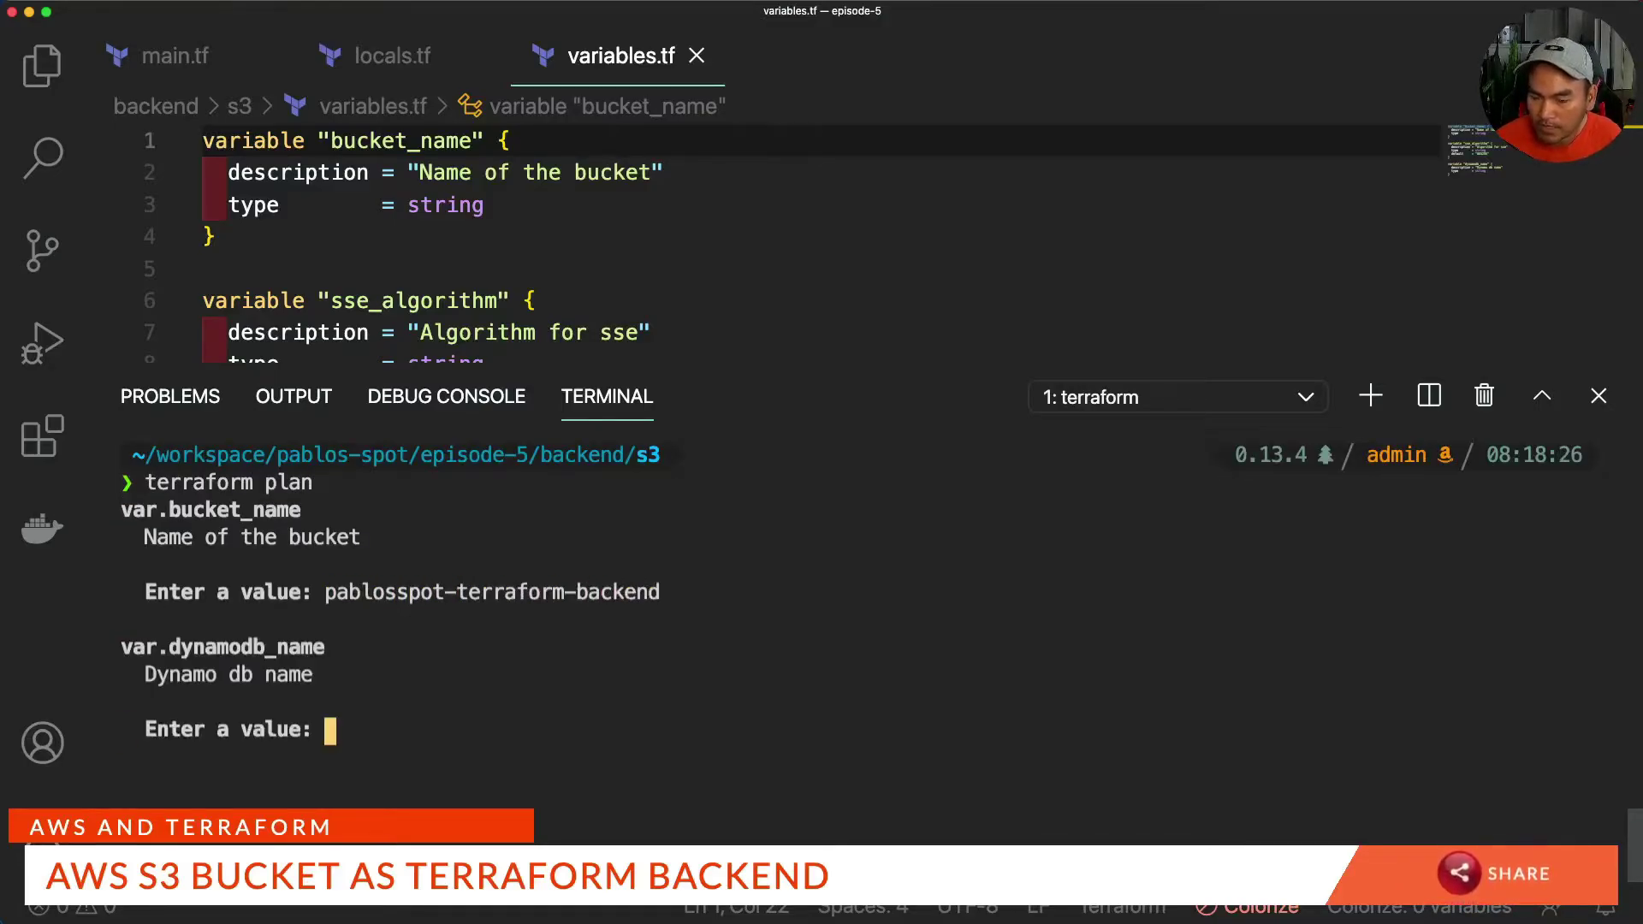
pyautogui.write('pablosspot-dynamodb-bac')
pyautogui.press('BackSpace')
pyautogui.press('BackSpace')
pyautogui.press('BackSpace')
pyautogui.press('BackSpace')
pyautogui.press('BackSpace')
pyautogui.press('BackSpace')
pyautogui.write('b-backend')
pyautogui.press('Return')
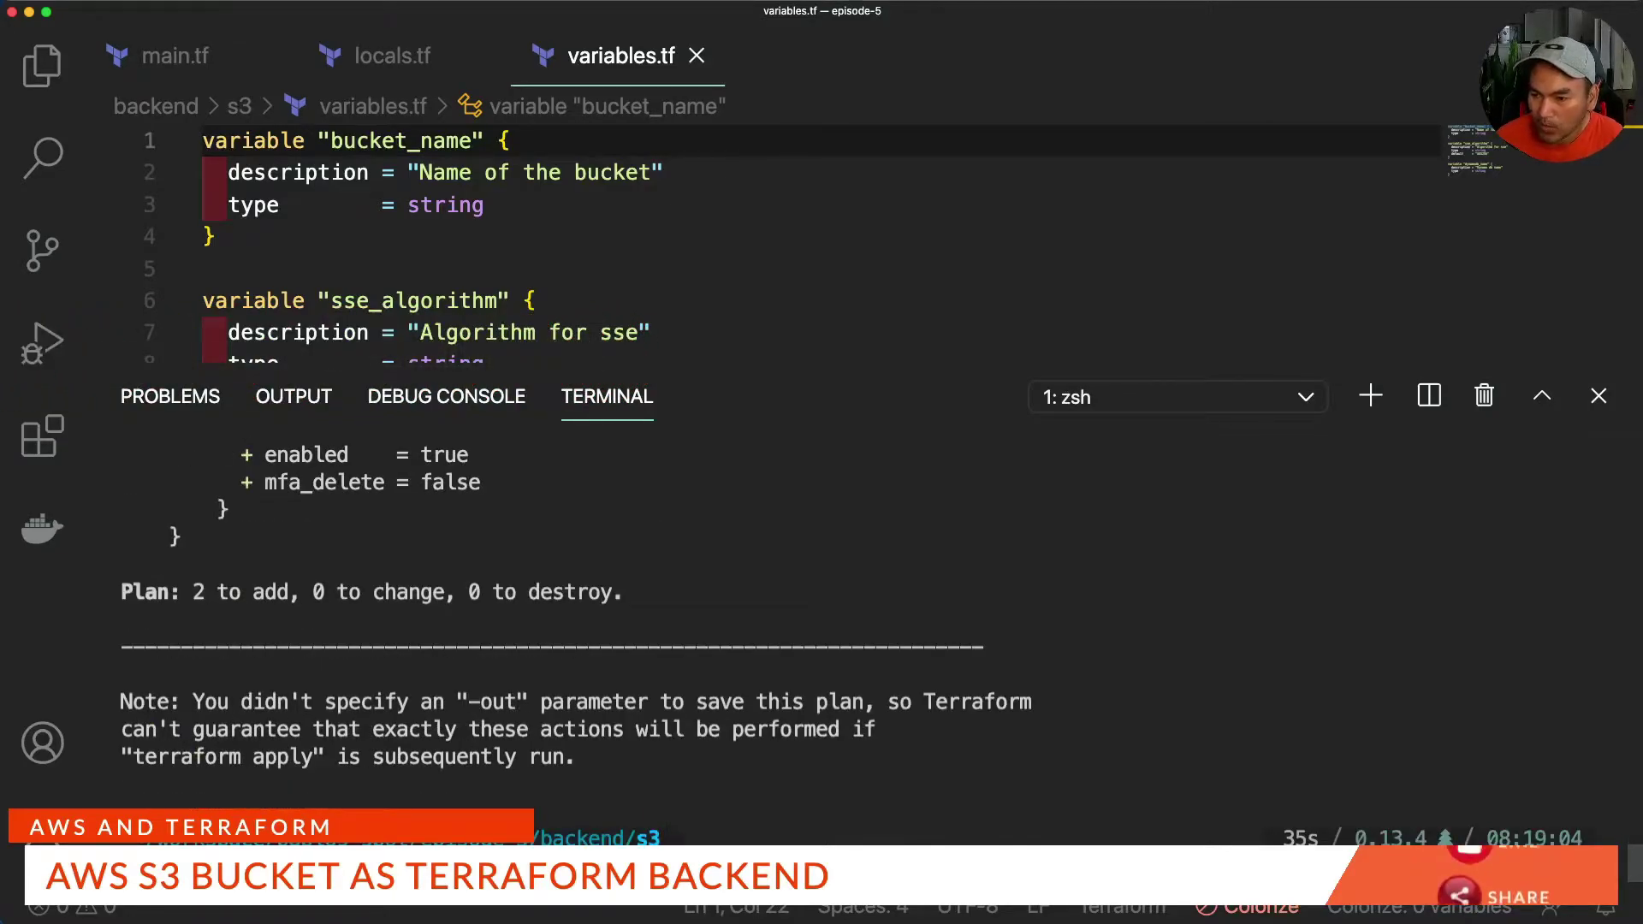
pyautogui.scroll(1, 822, 604)
pyautogui.scroll(5, 822, 604)
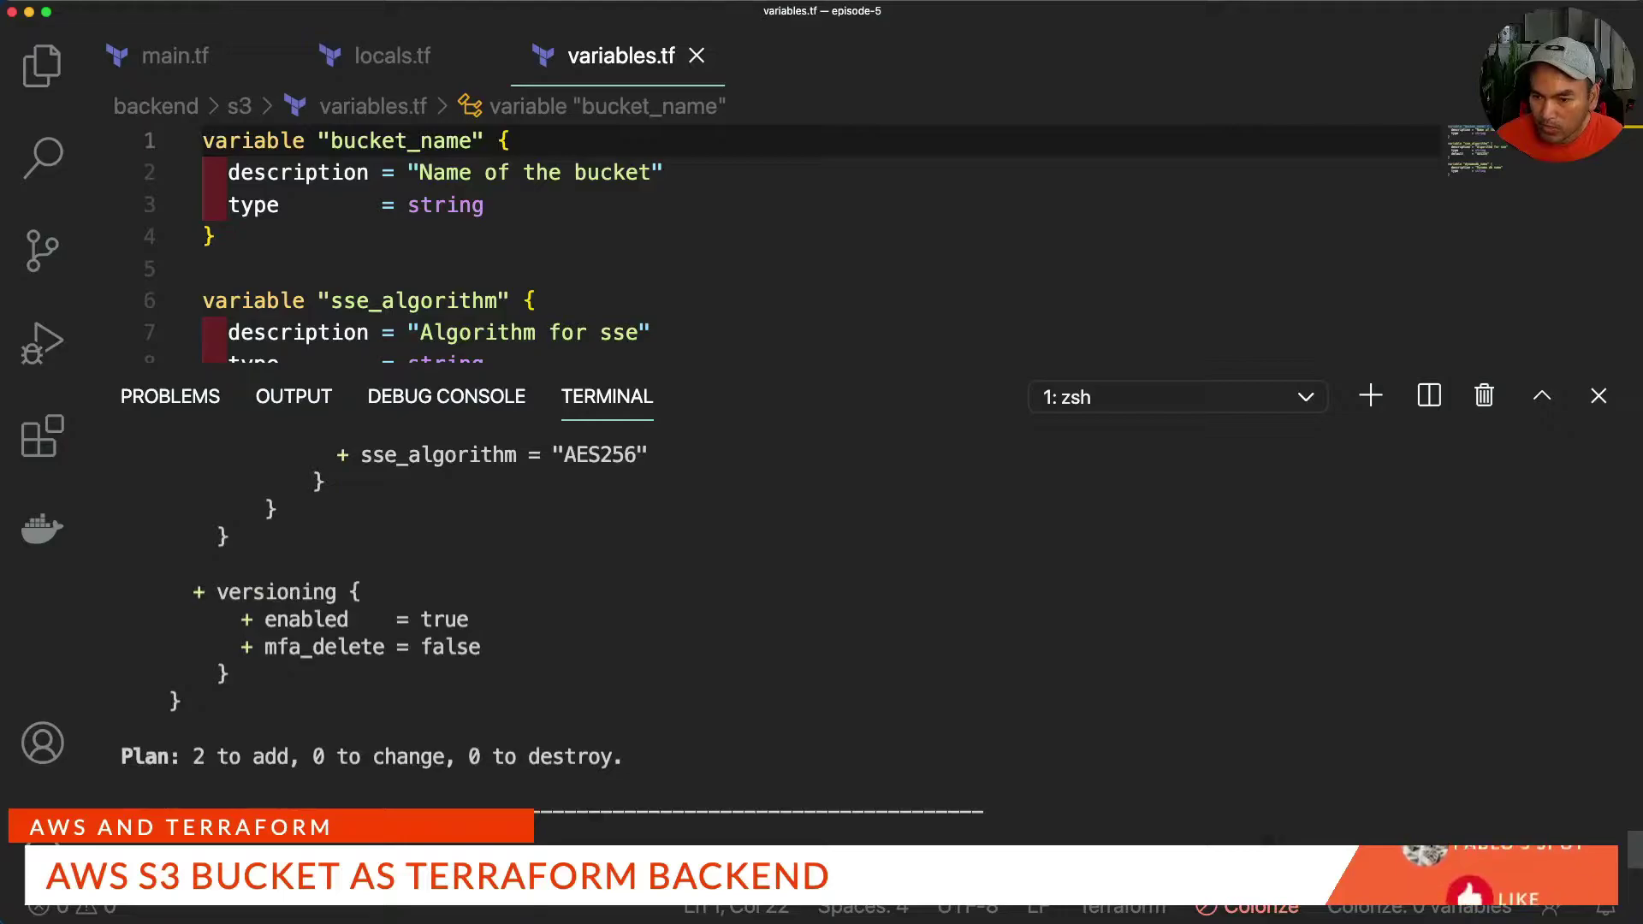
pyautogui.scroll(3, 821, 604)
pyautogui.scroll(3, 822, 603)
pyautogui.scroll(4, 822, 603)
pyautogui.scroll(-1, 822, 604)
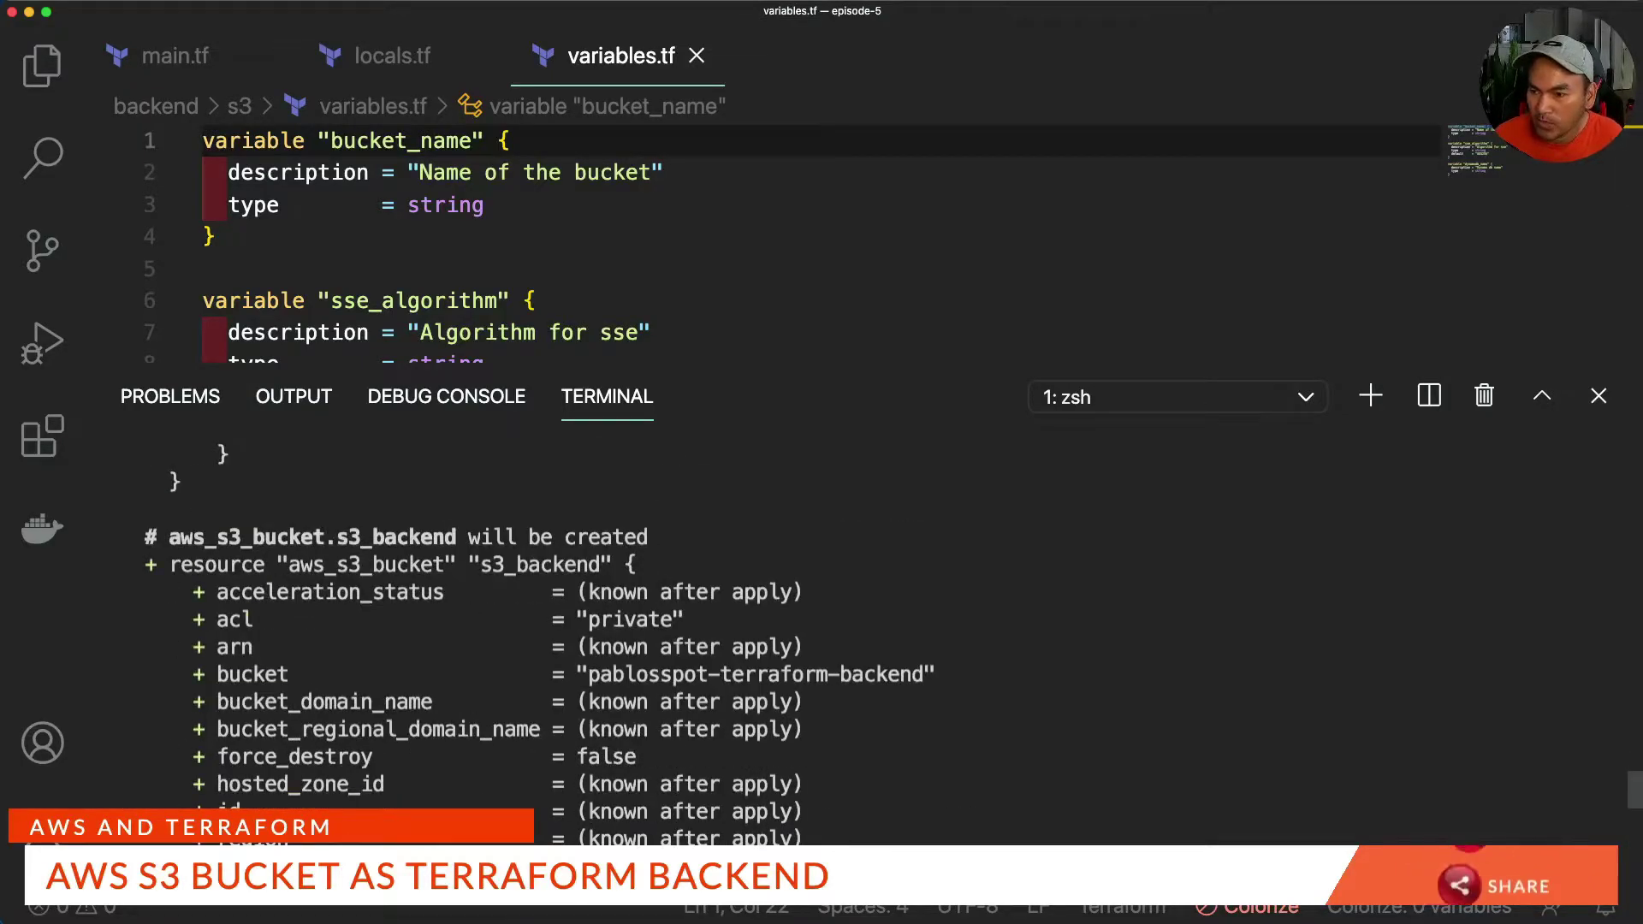
pyautogui.scroll(3, 823, 603)
pyautogui.scroll(-7, 822, 603)
pyautogui.scroll(-5, 822, 603)
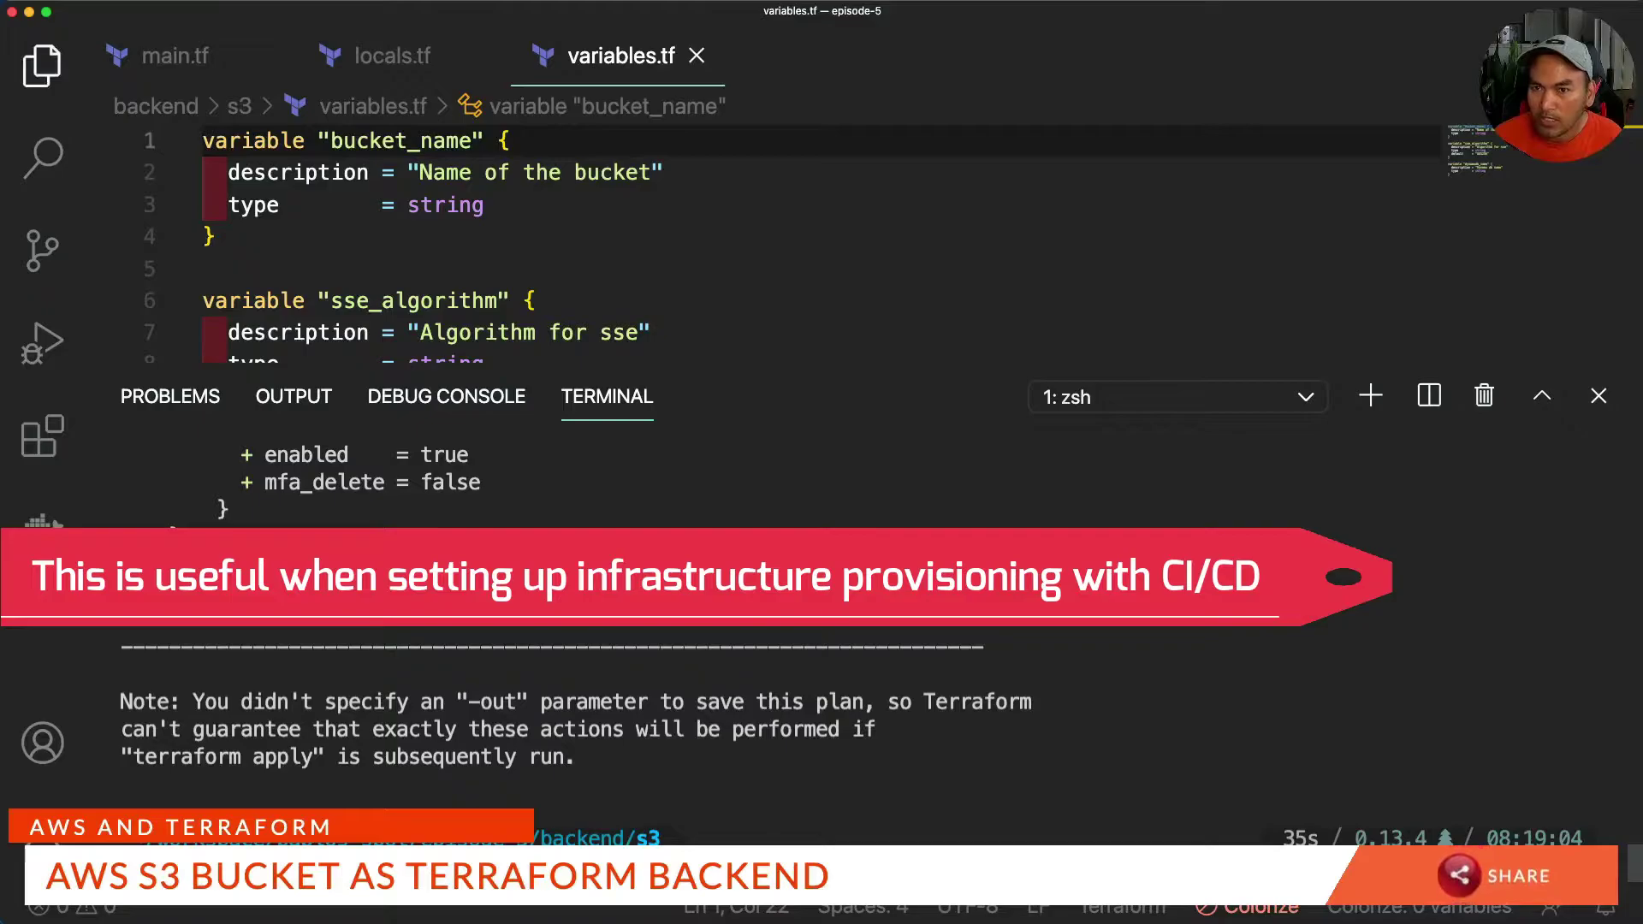
# Show the Explorer file list again and close the terminal panel.
pyautogui.press('Return')
pyautogui.press('super+b')
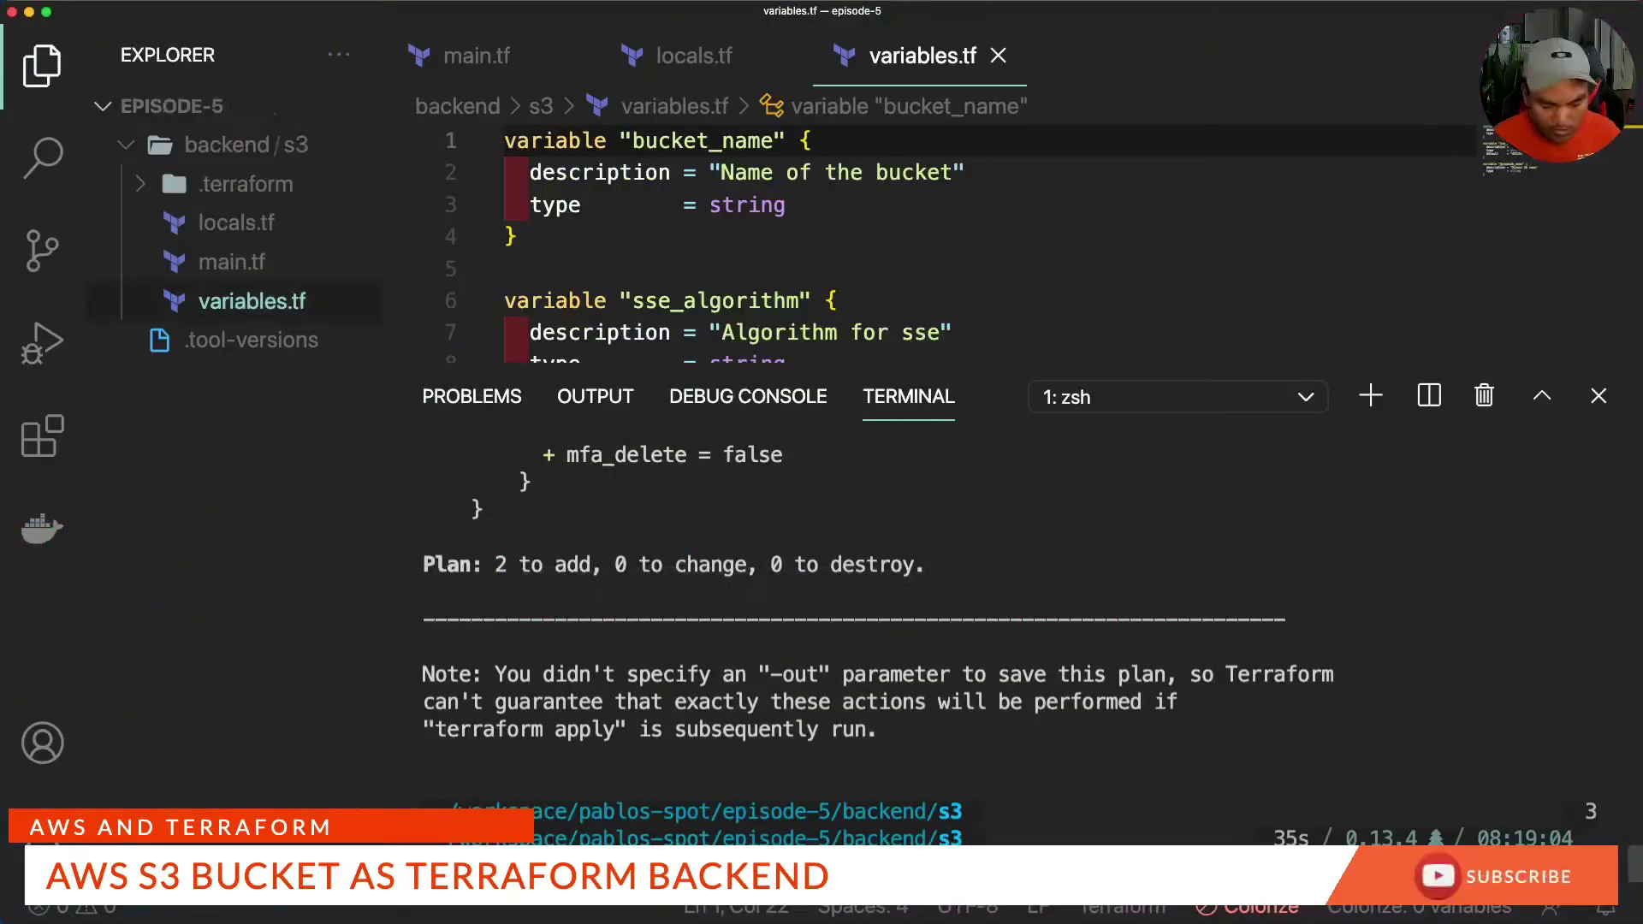
pyautogui.press('super+j')
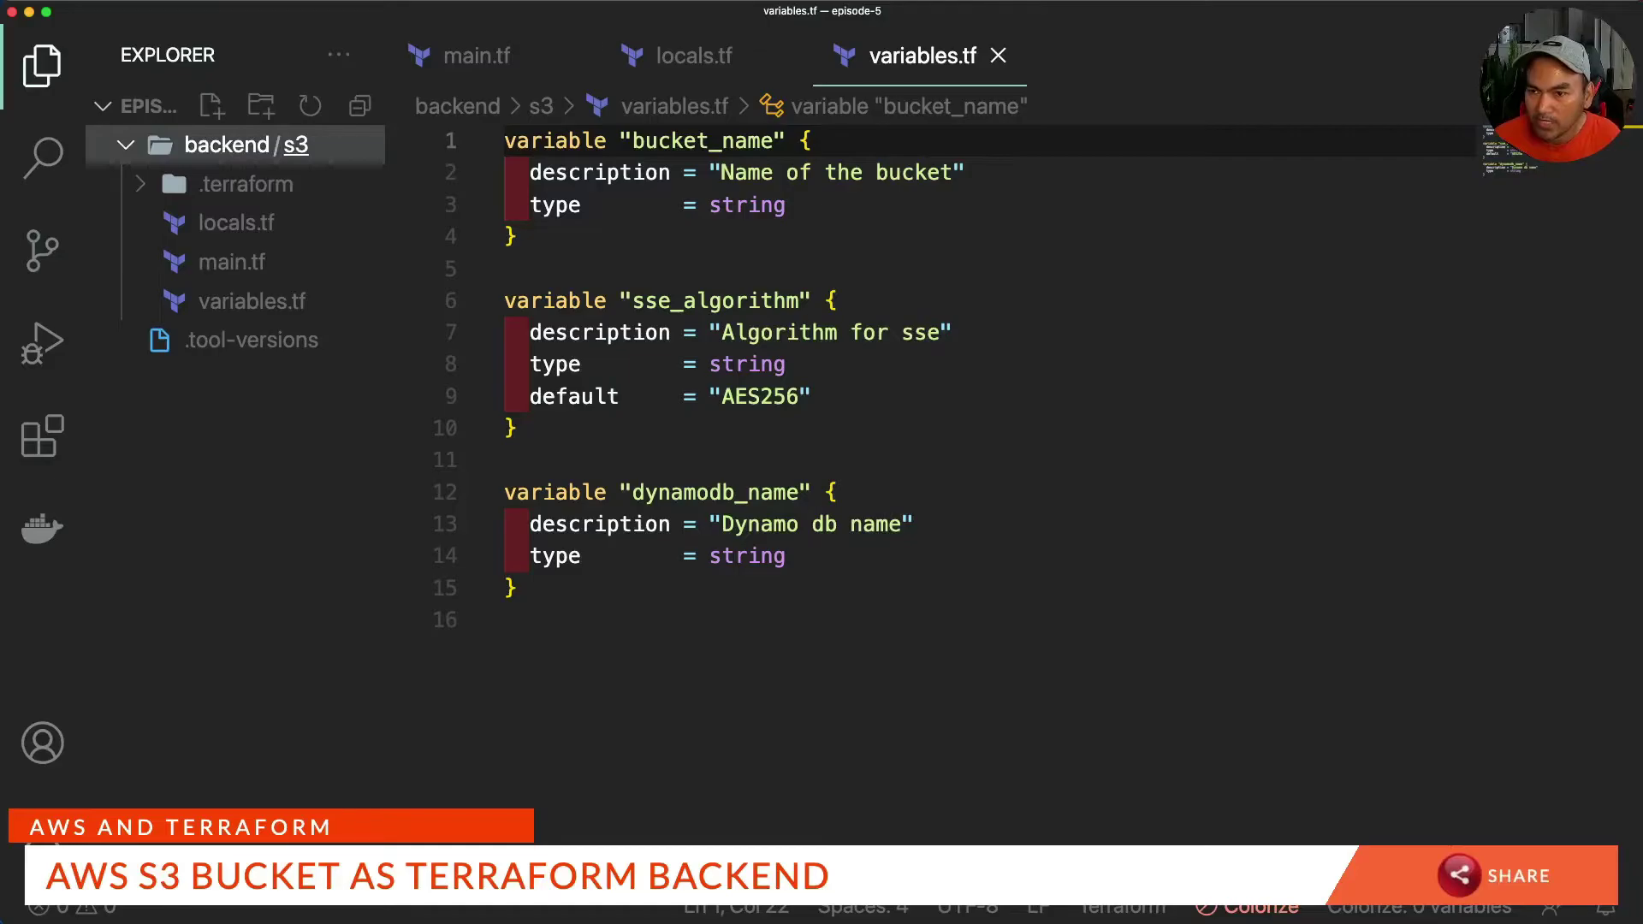
# Create provider.tf in backend/s3 with an aws provider block.
pyautogui.click(212, 106)
pyautogui.write('pr')
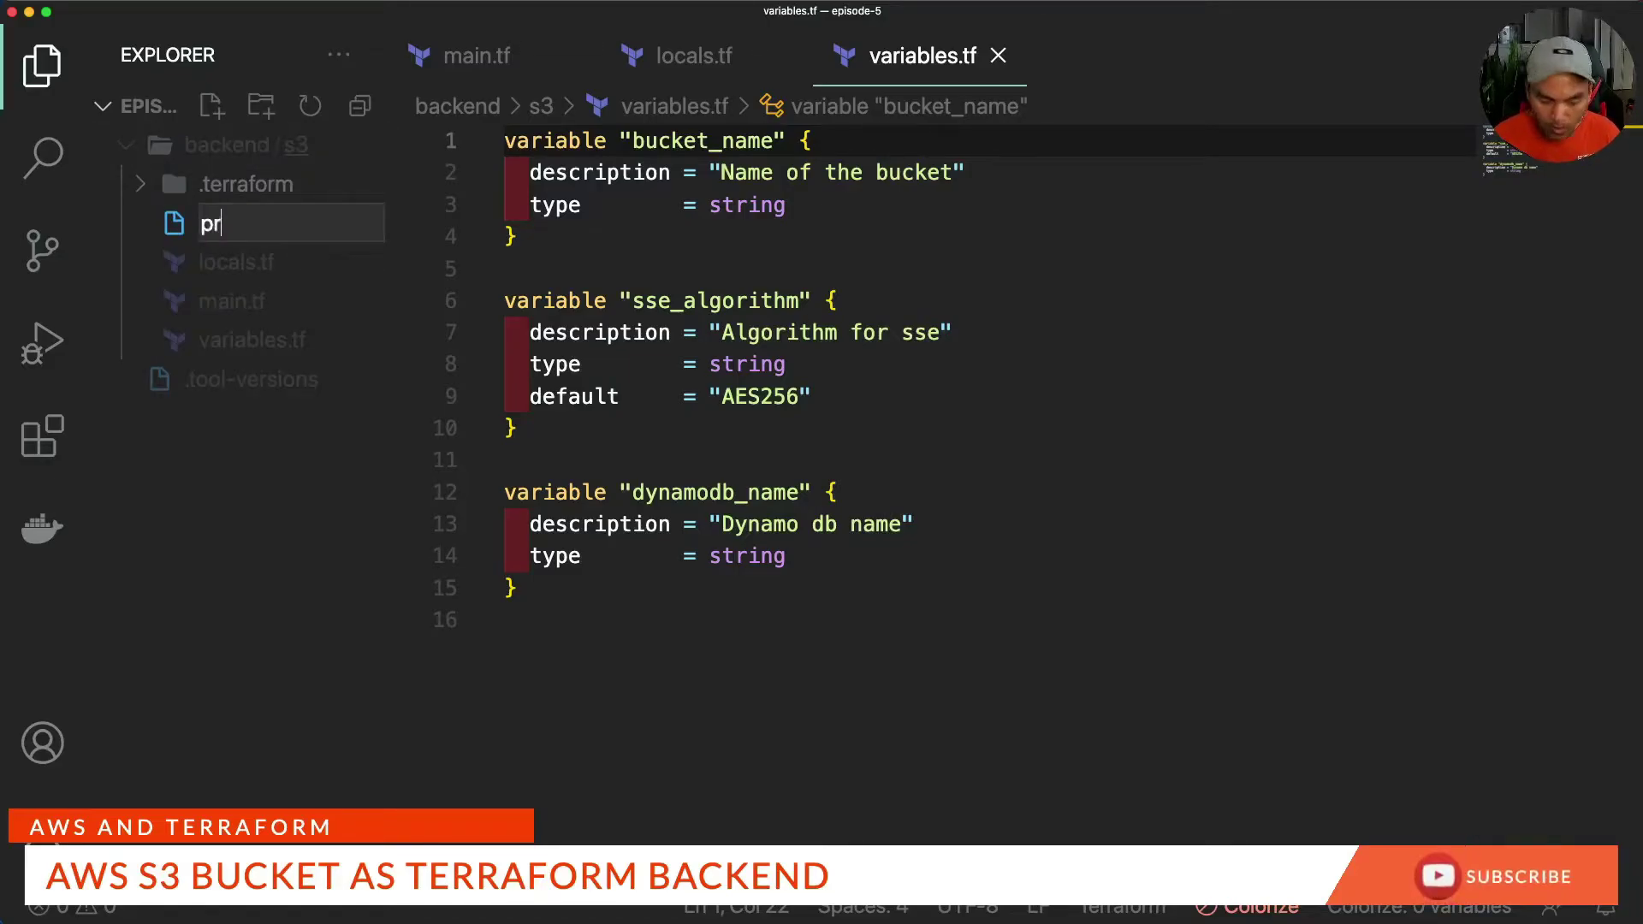
pyautogui.write('ovider.tf')
pyautogui.press('Return')
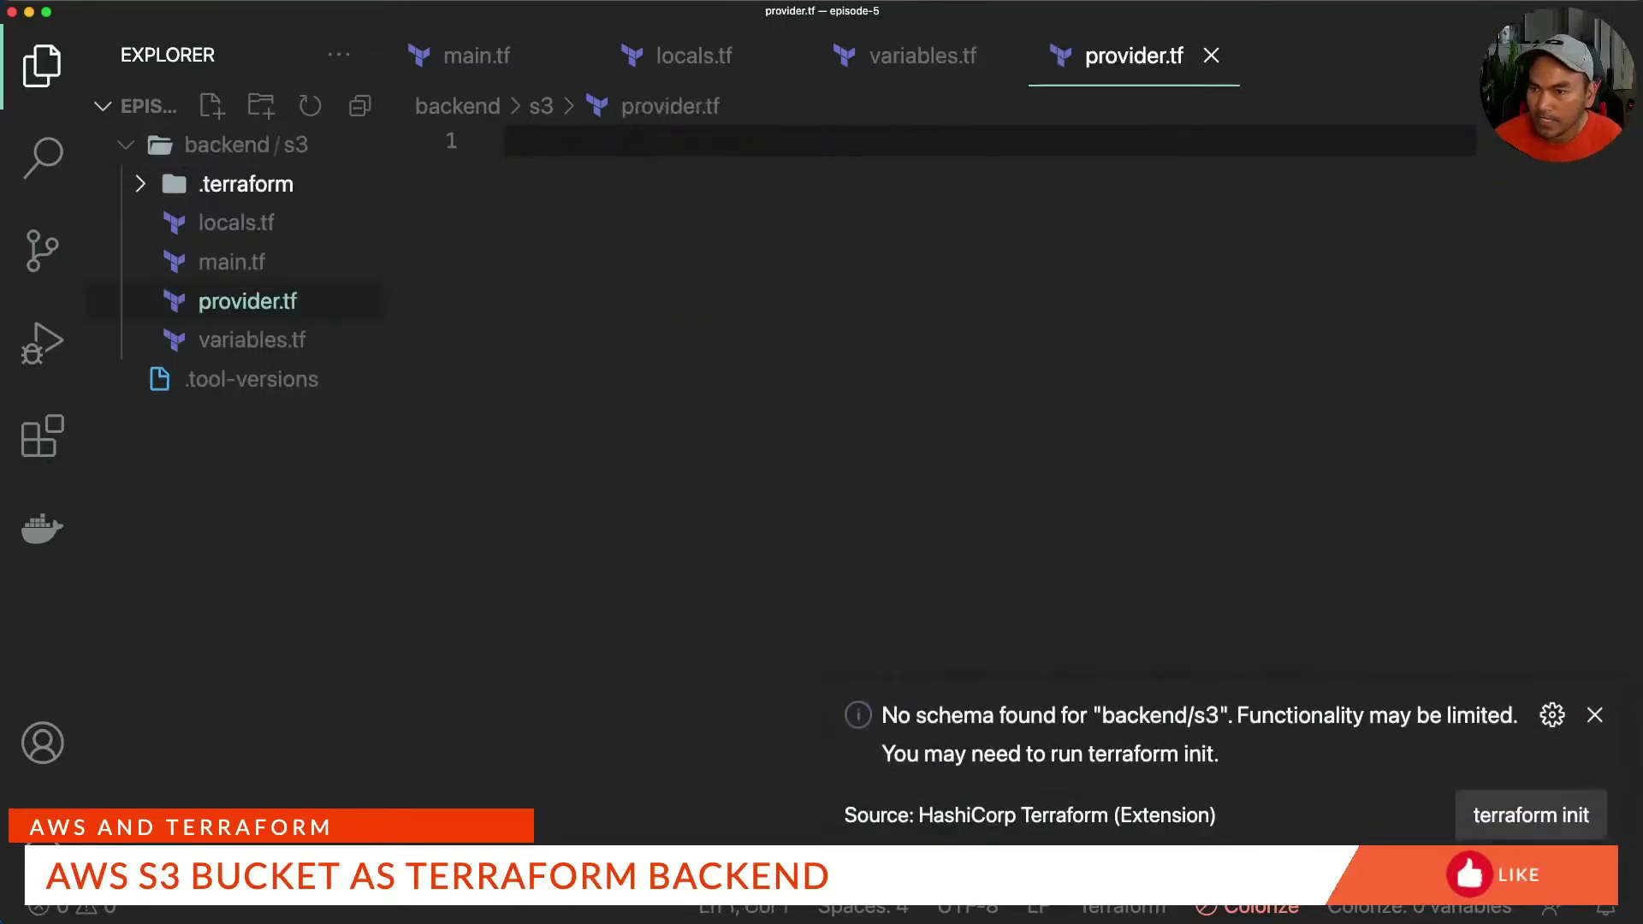
pyautogui.write('pro')
pyautogui.press('Return')
pyautogui.write('aws" {')
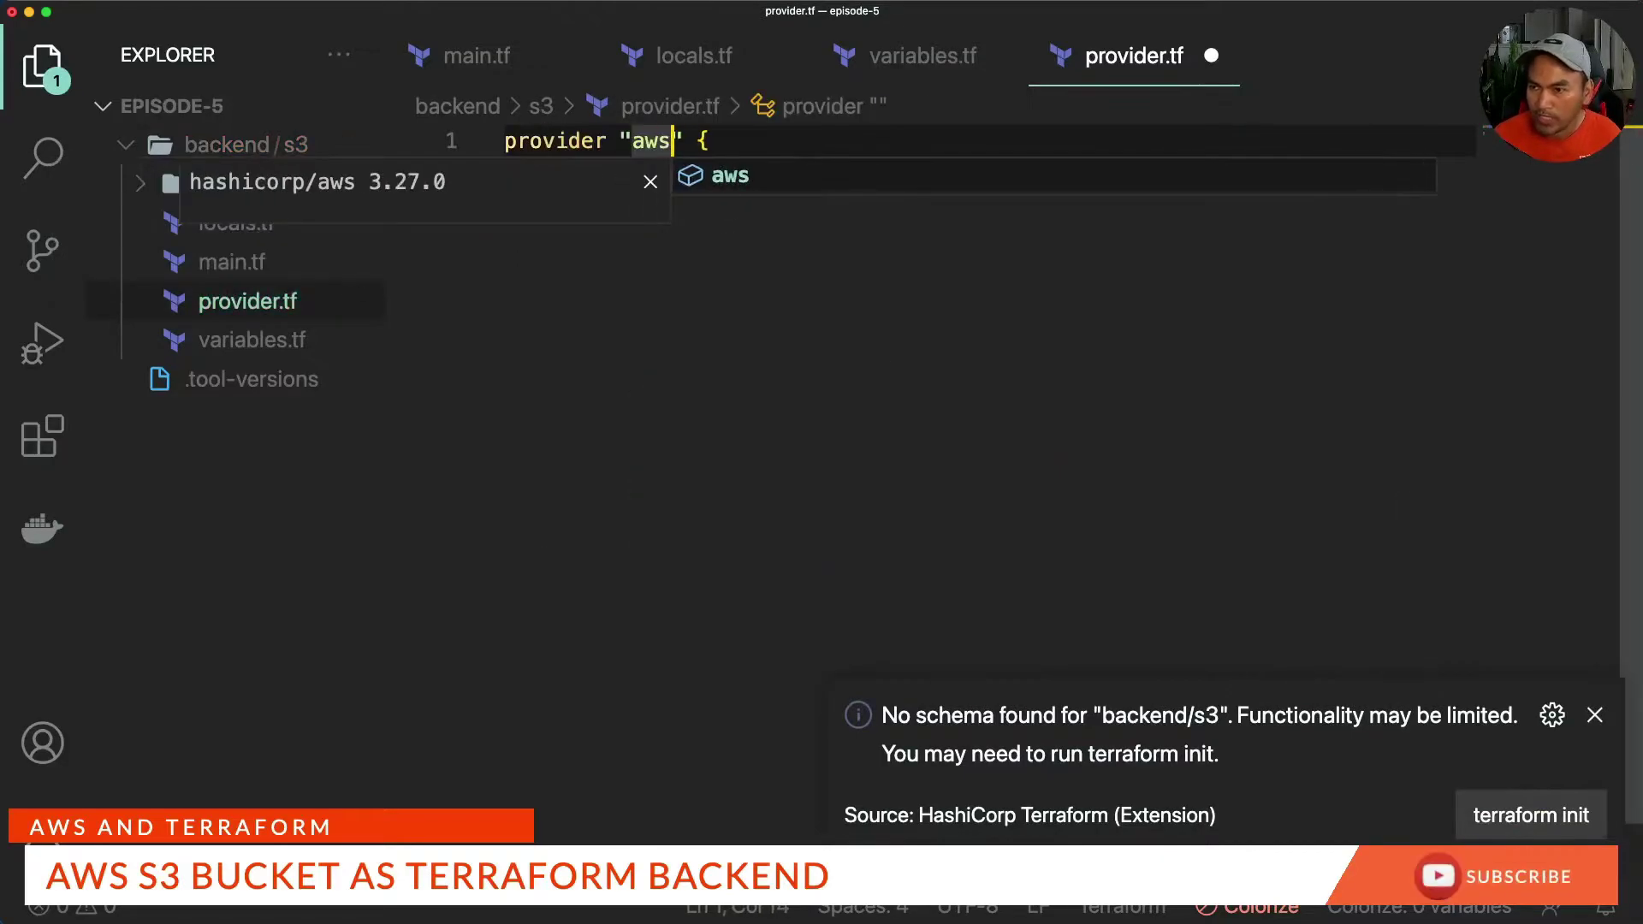
pyautogui.press('Escape')
pyautogui.press('Tab')
pyautogui.write('region = var.region')
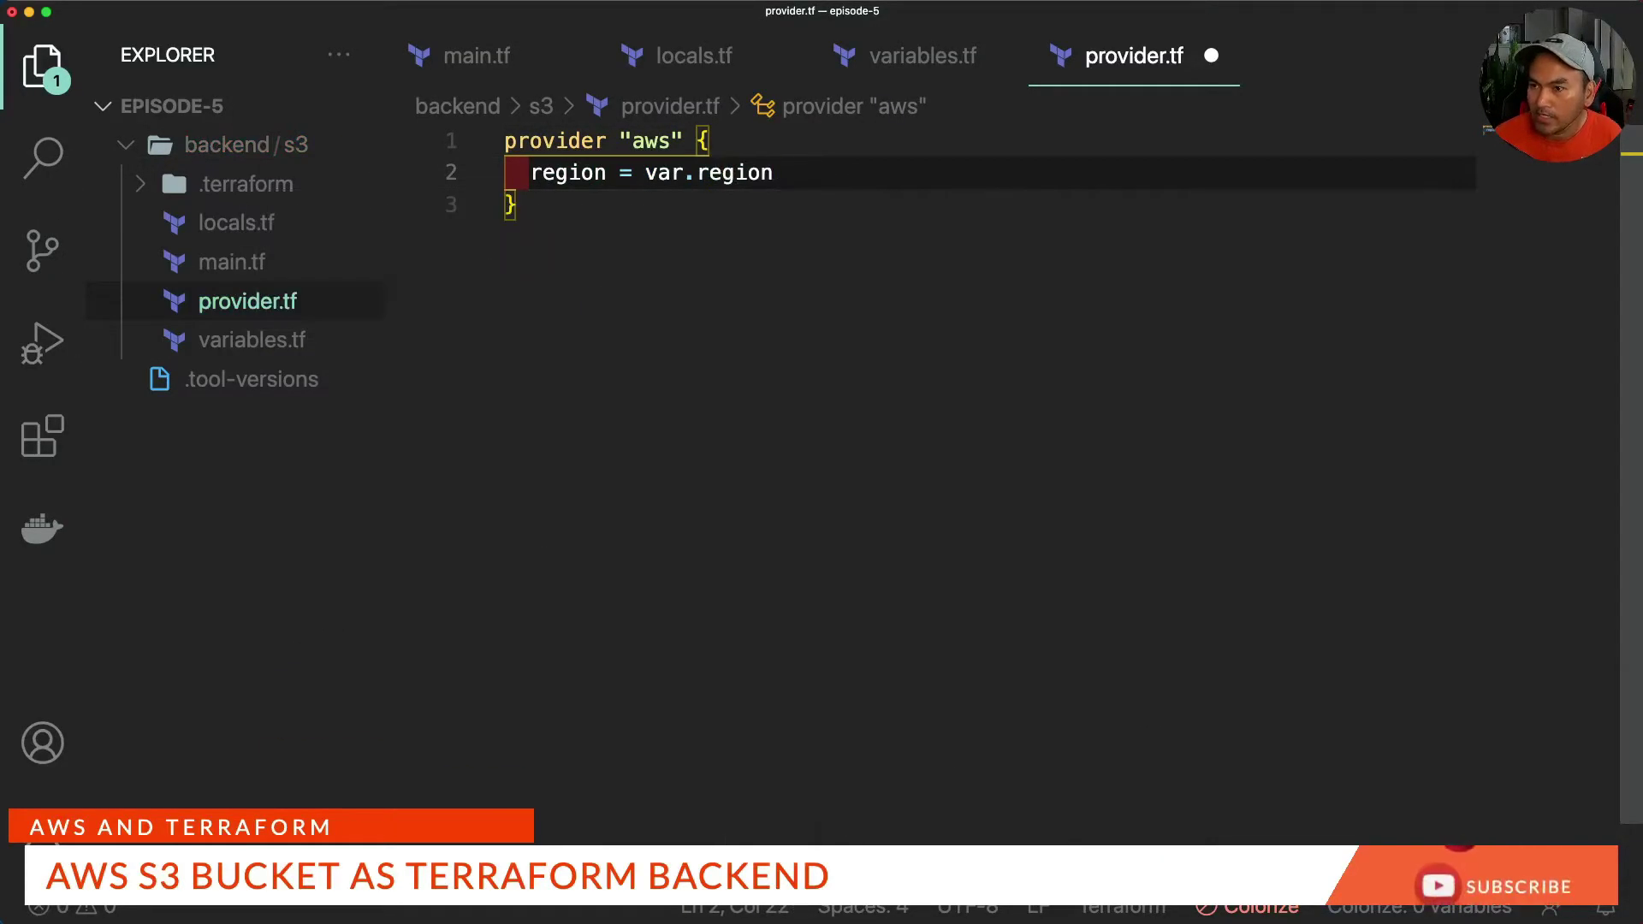
# Add a string region variable to variables.tf, then save both files.
pyautogui.hotkey('ctrl', 'Tab')
pyautogui.press('super+Down')
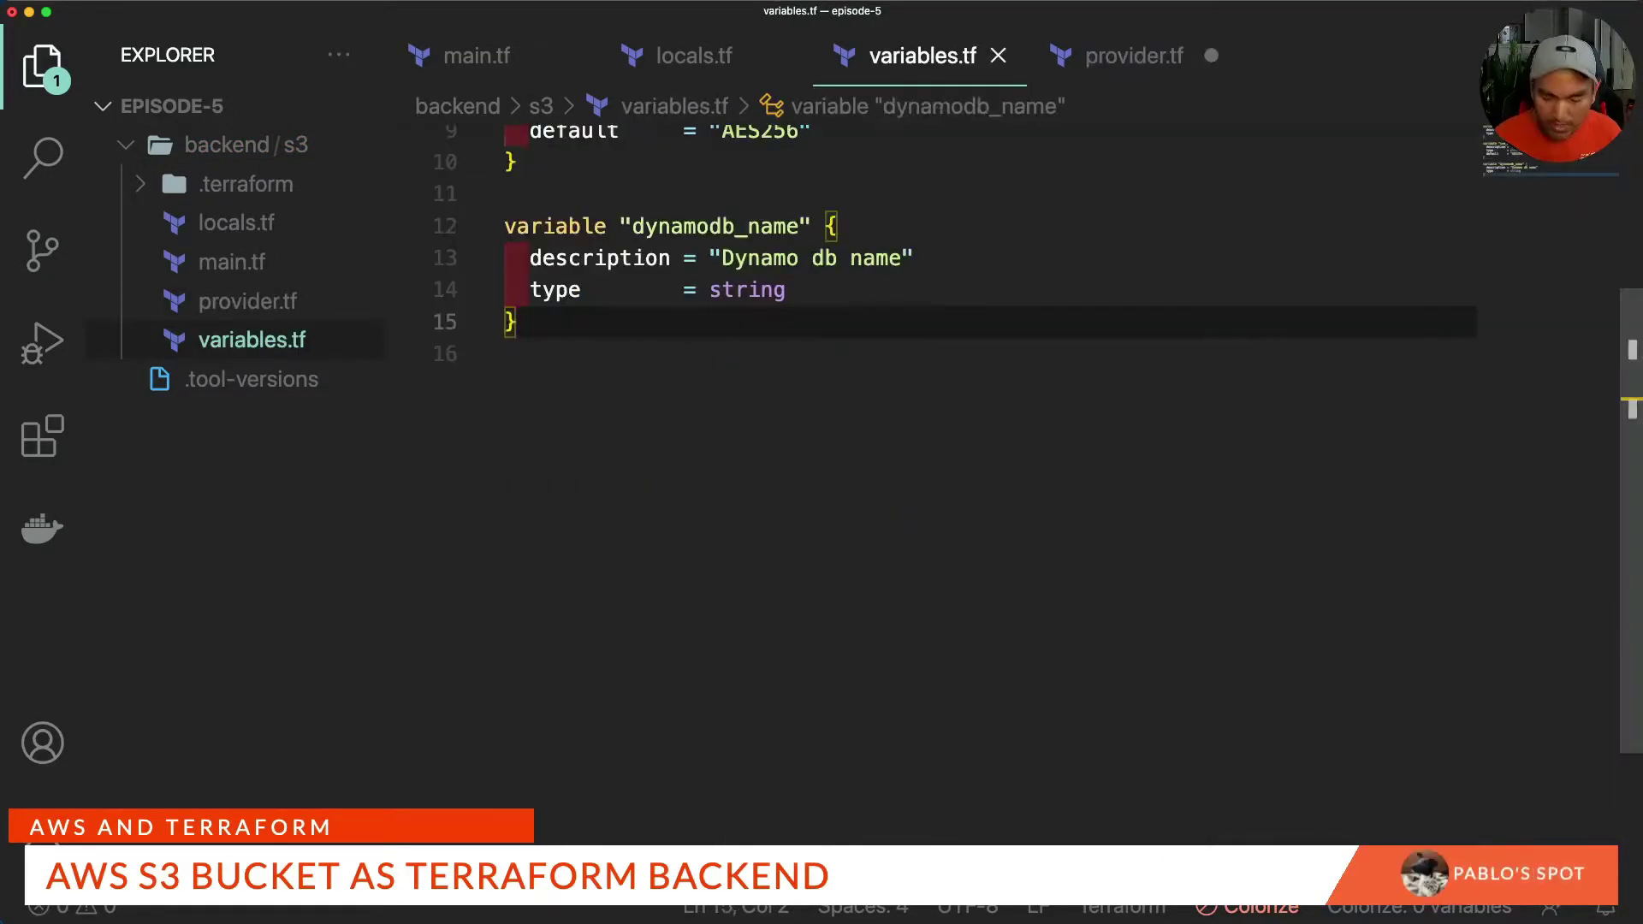
pyautogui.press('Return')
pyautogui.write('var')
pyautogui.press('Return')
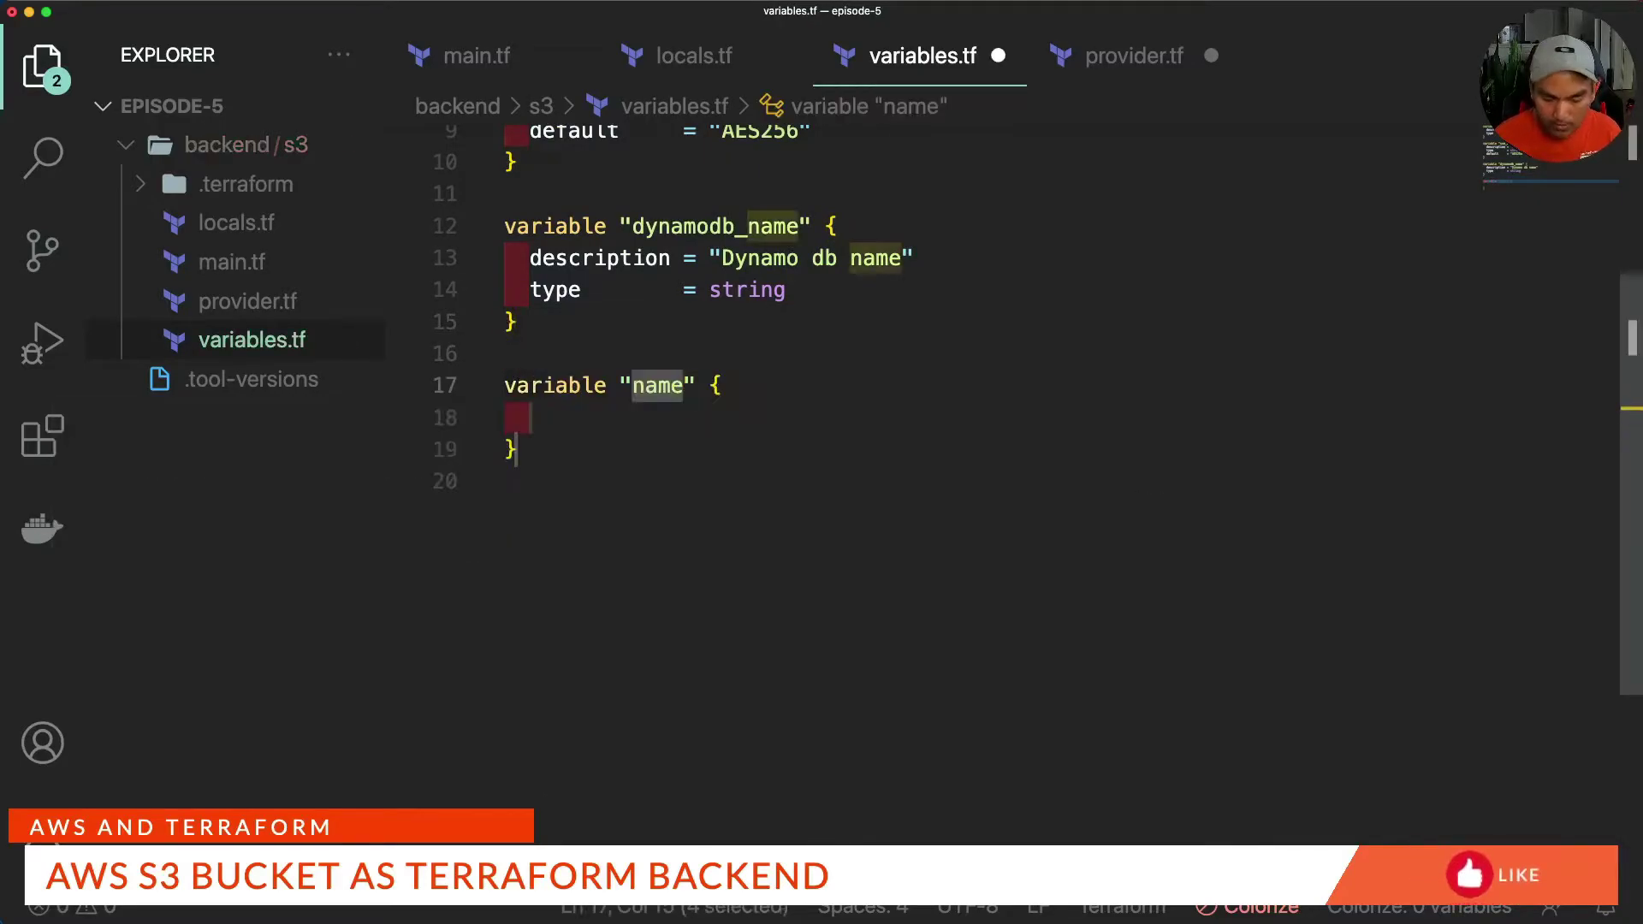
pyautogui.write('region')
pyautogui.press('Tab')
pyautogui.write('description = "AWS region')
pyautogui.press('Return')
pyautogui.write('type = string')
pyautogui.press('Return')
pyautogui.write('default = "ap-s')
pyautogui.hotkey('ctrl', 's')
pyautogui.hotkey('ctrl', 'Tab')
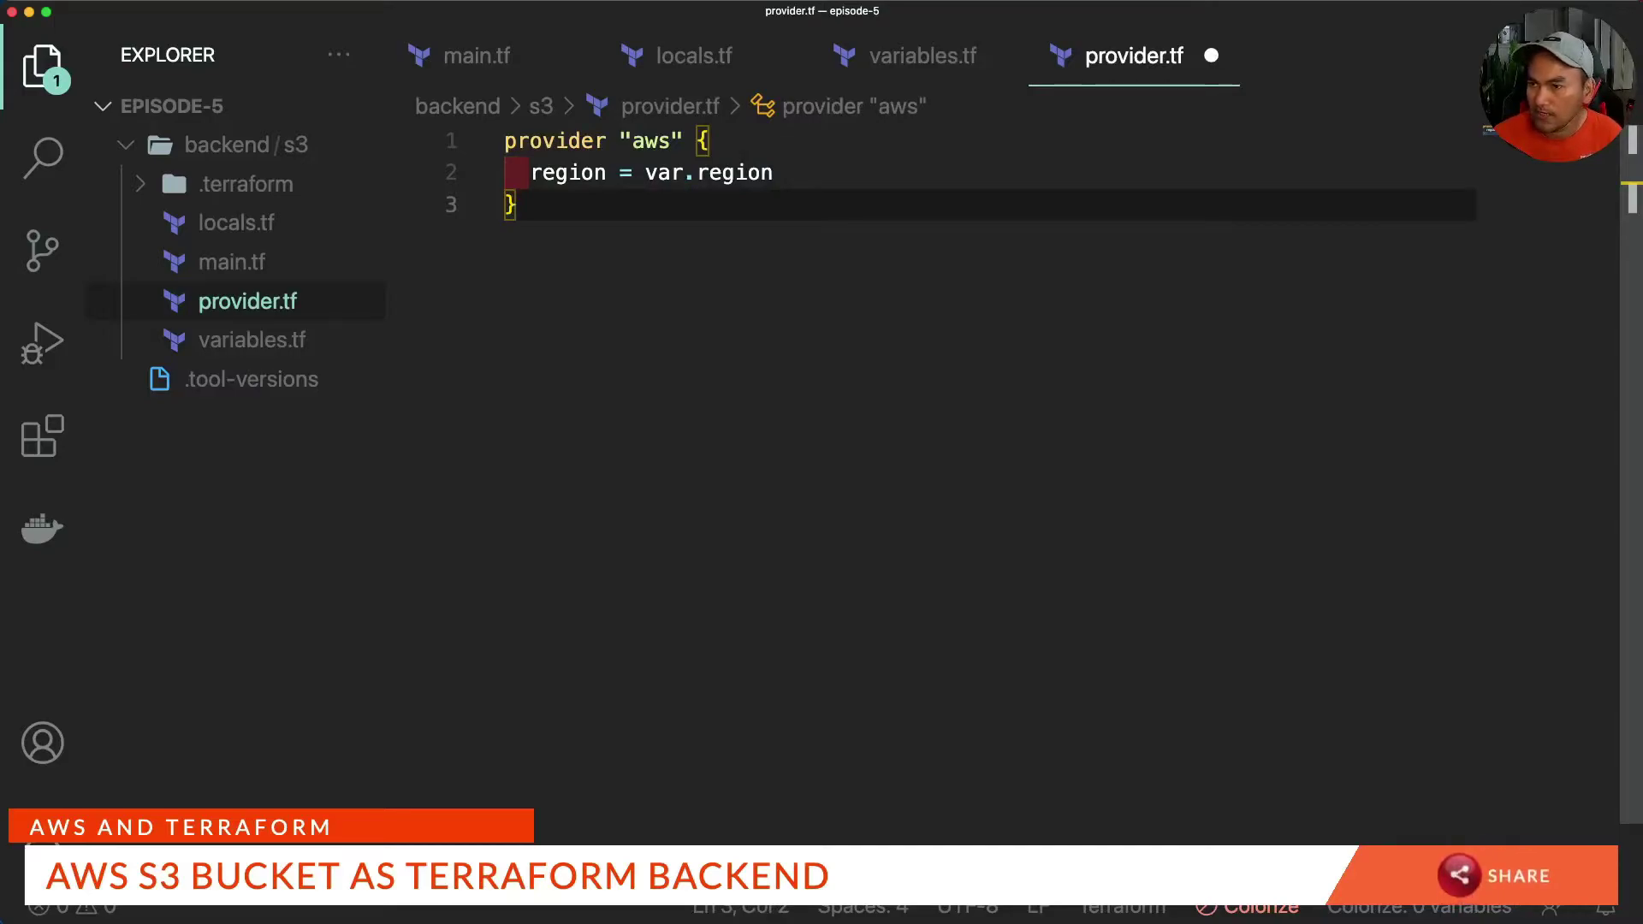
pyautogui.press('Return')
pyautogui.hotkey('ctrl', 's')
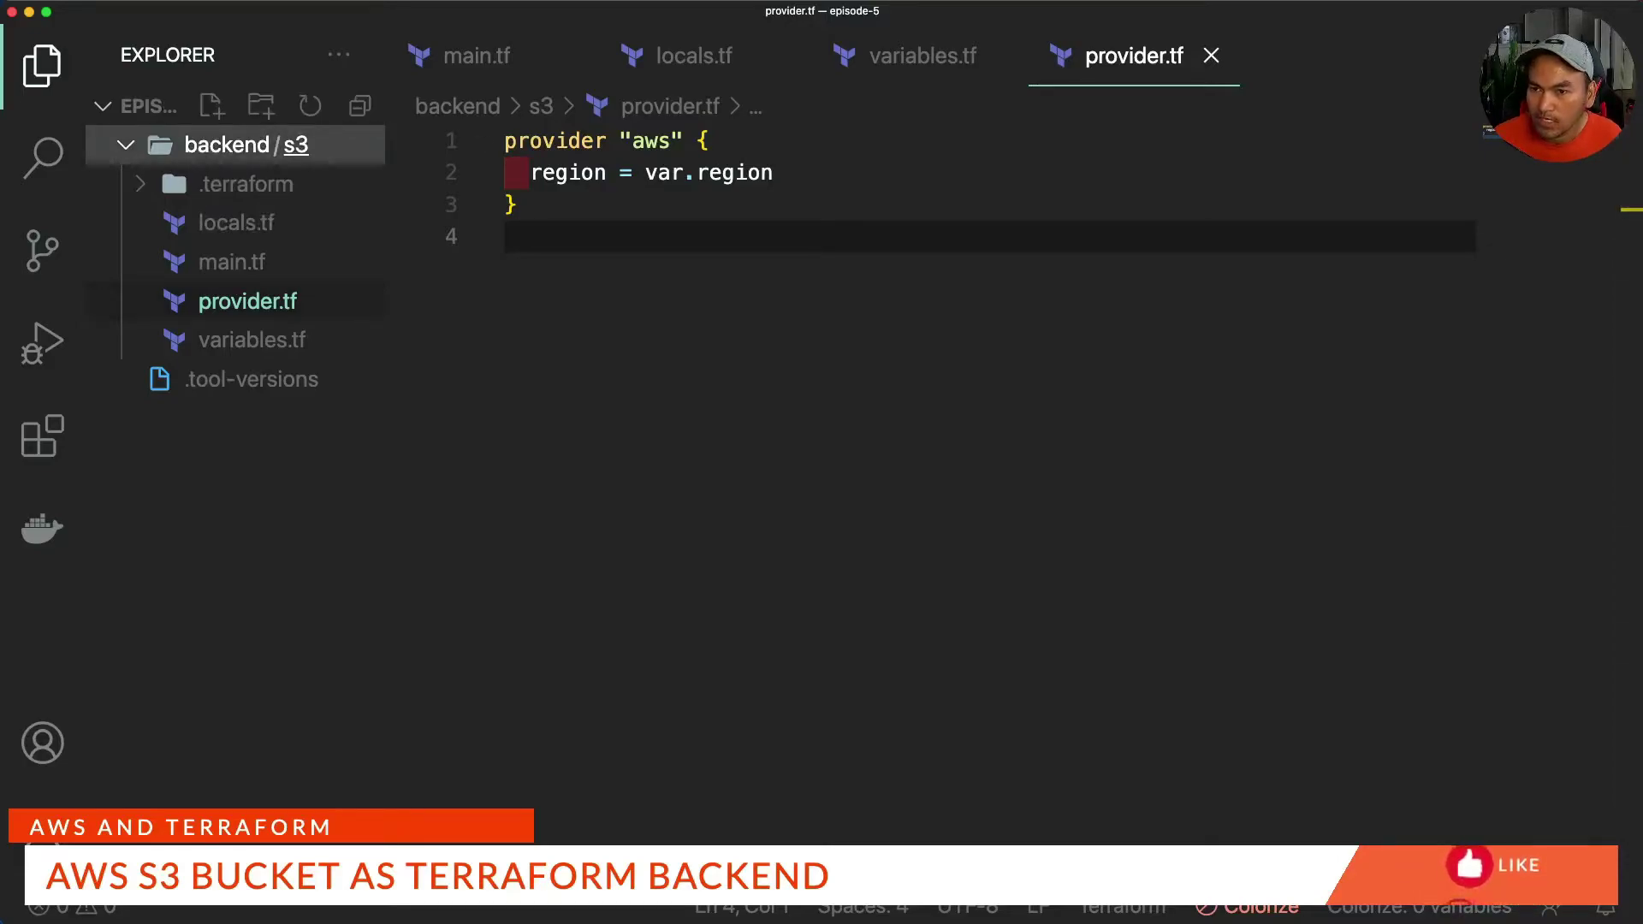
# Create input.tfvars and copy the dynamodb_name variable name from variables.tf.
pyautogui.click(212, 106)
pyautogui.write('inpu')
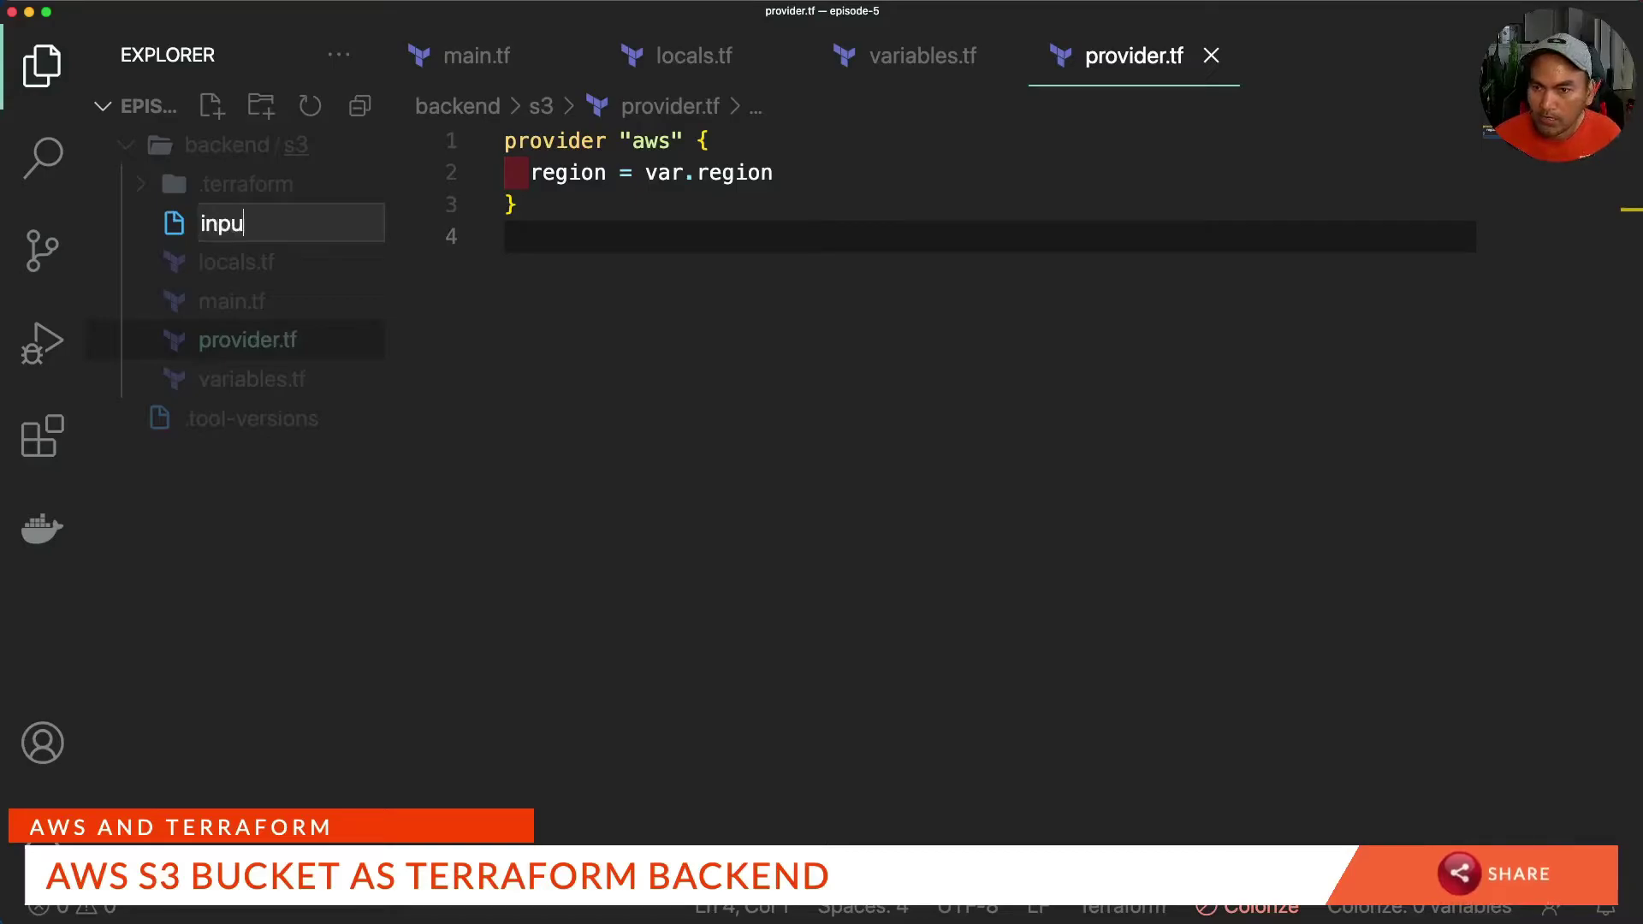
pyautogui.write('t.tfvars')
pyautogui.press('Return')
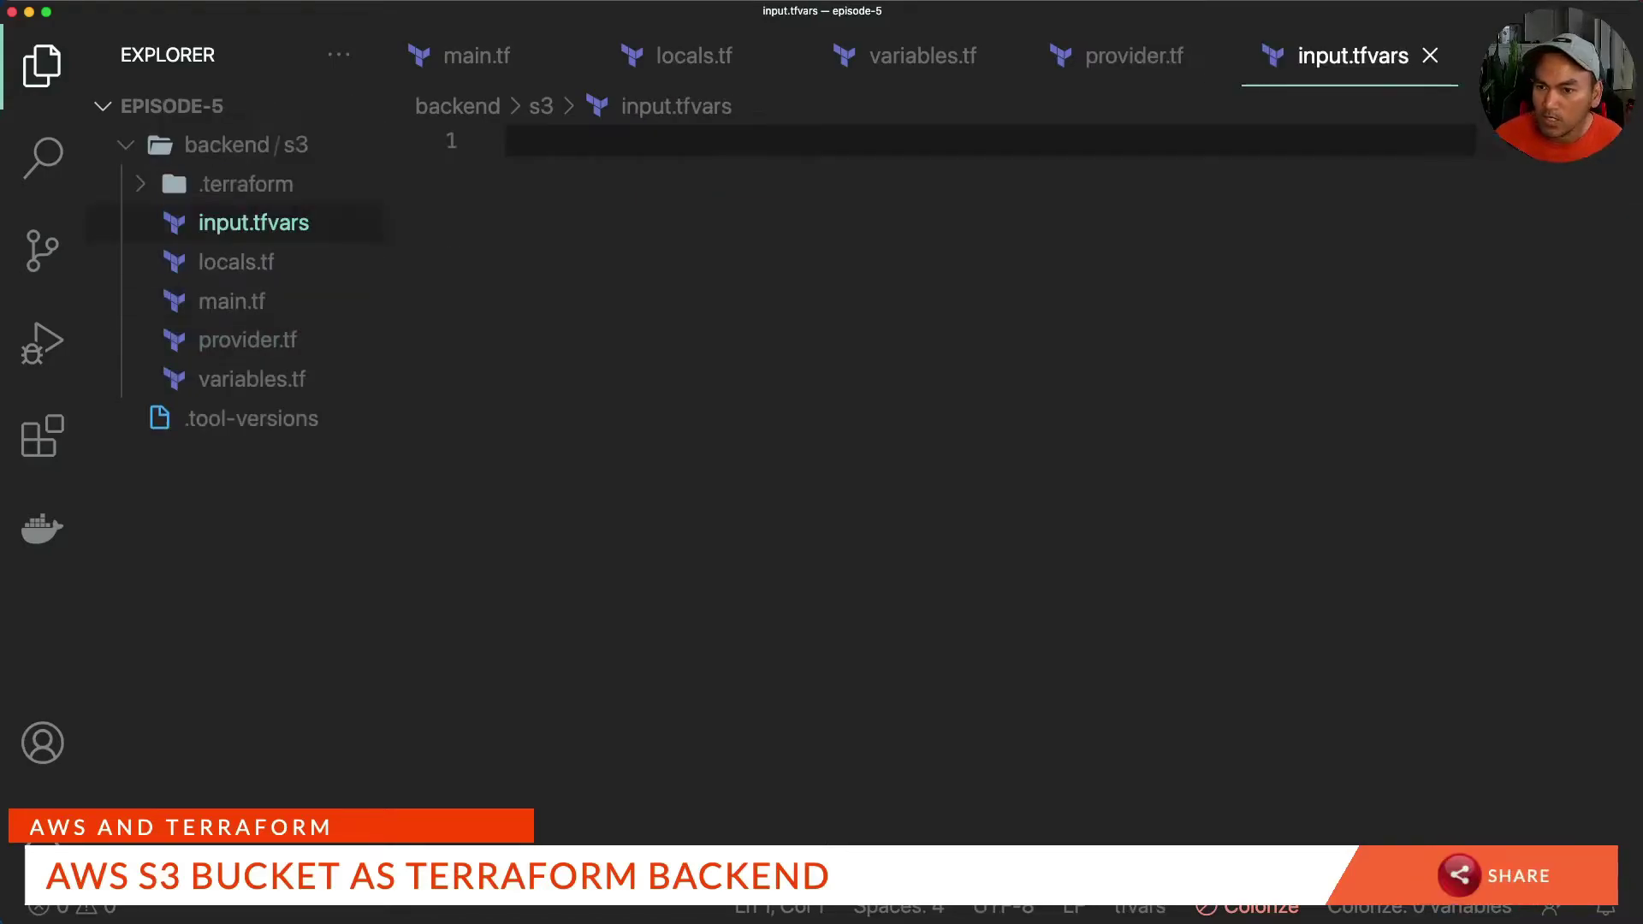
pyautogui.click(923, 55)
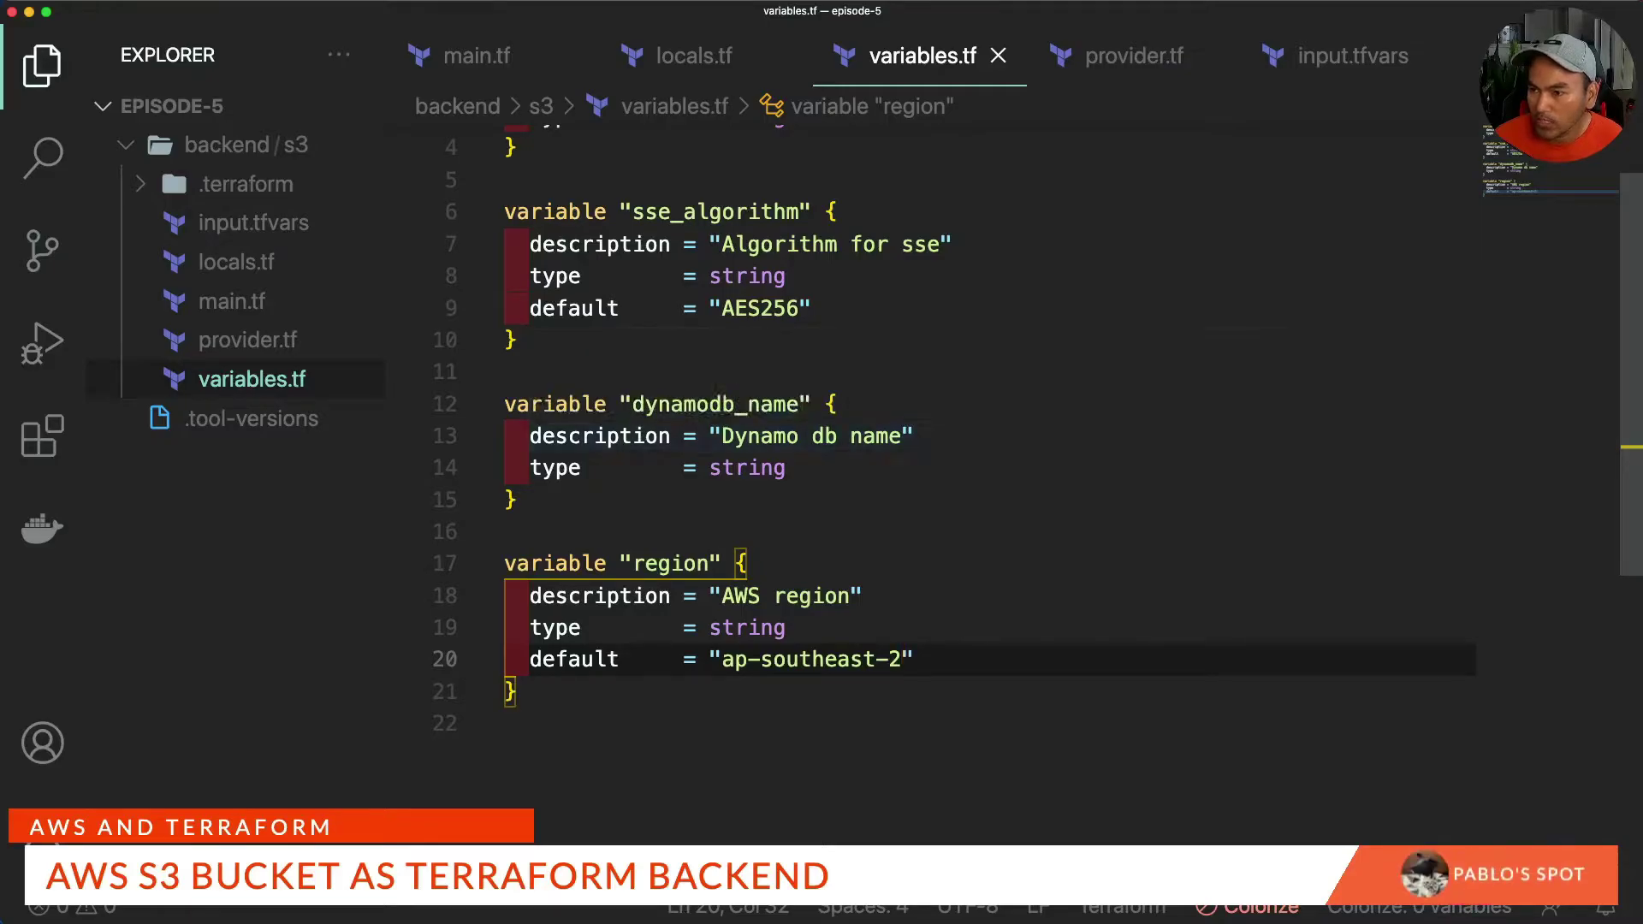
pyautogui.doubleClick(759, 404)
pyautogui.click(1353, 55)
pyautogui.write('dynamodb_name = "')
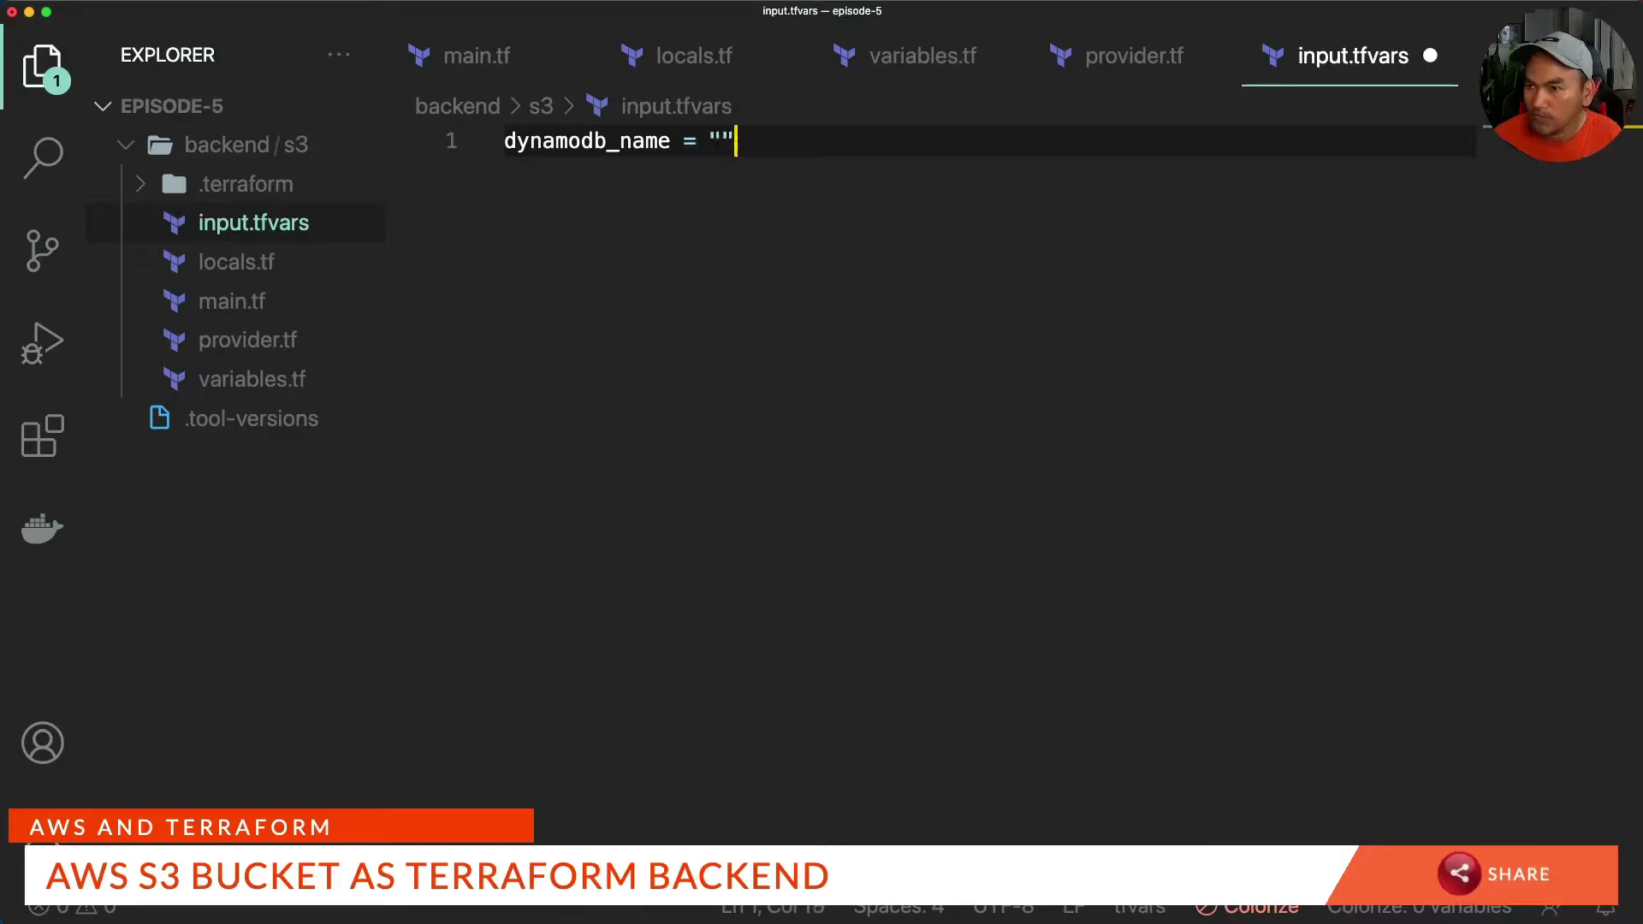
# Fill in the dynamodb_name and bucket_name values in input.tfvars and save it.
pyautogui.press('Return')
pyautogui.hotkey('ctrl', 'Tab')
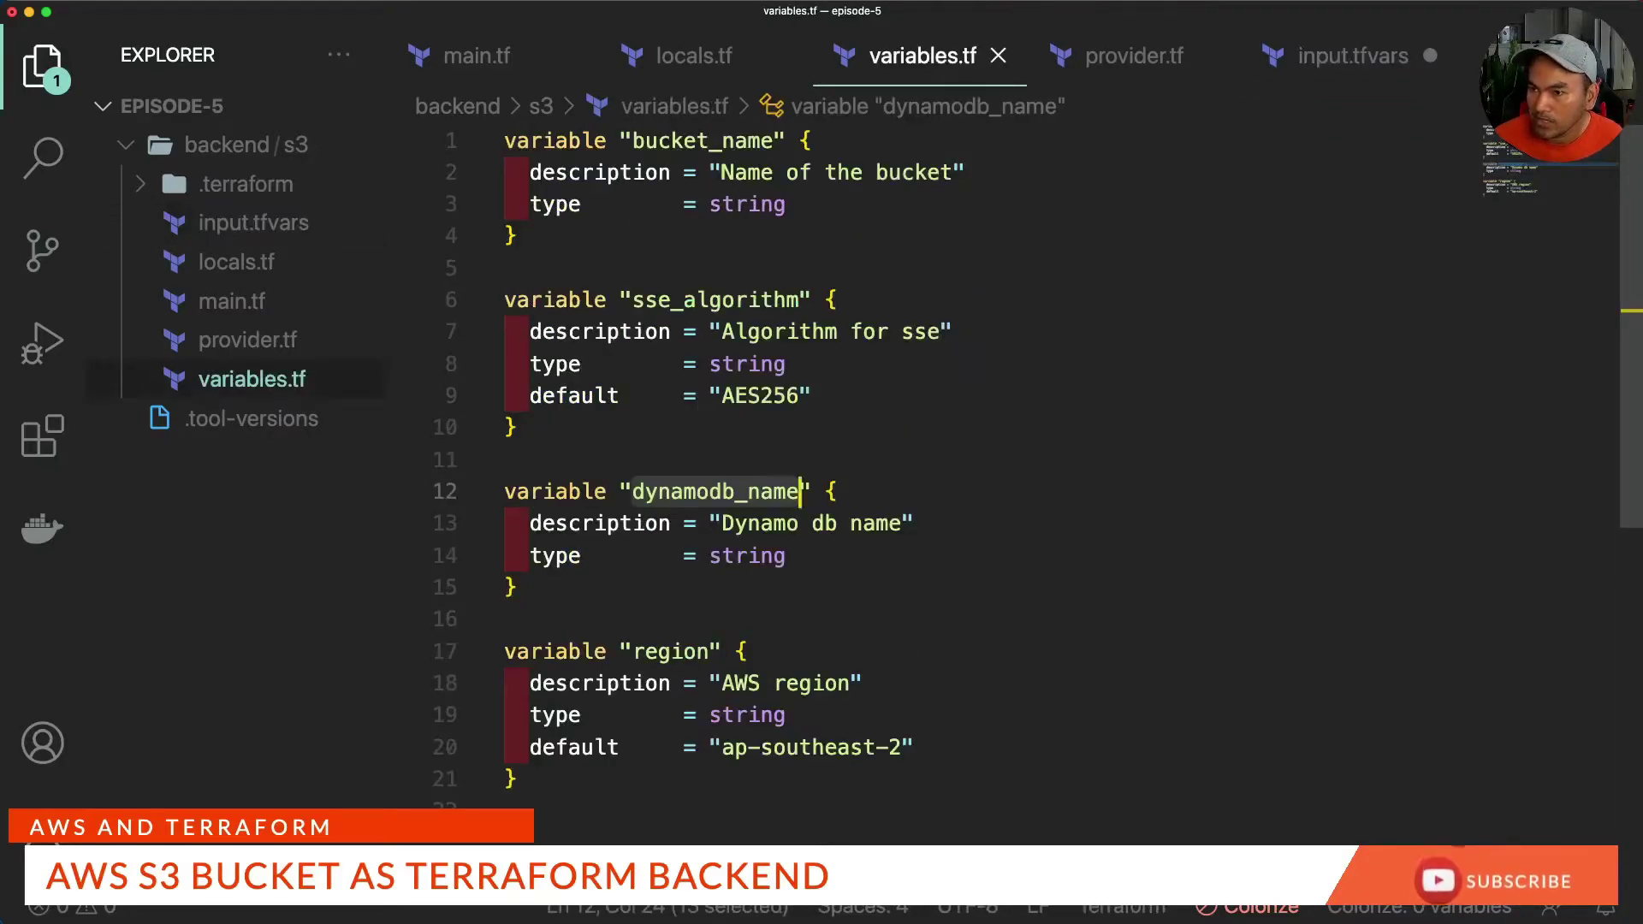
pyautogui.hotkey('ctrl', 'Tab')
pyautogui.write('bucket_name = ""')
pyautogui.press('Up')
pyautogui.write('pablosspot-db-backend')
pyautogui.press('Down')
pyautogui.press('Left')
pyautogui.write('pablosspot-terraform-')
pyautogui.write('backend')
pyautogui.hotkey('ctrl', 's')
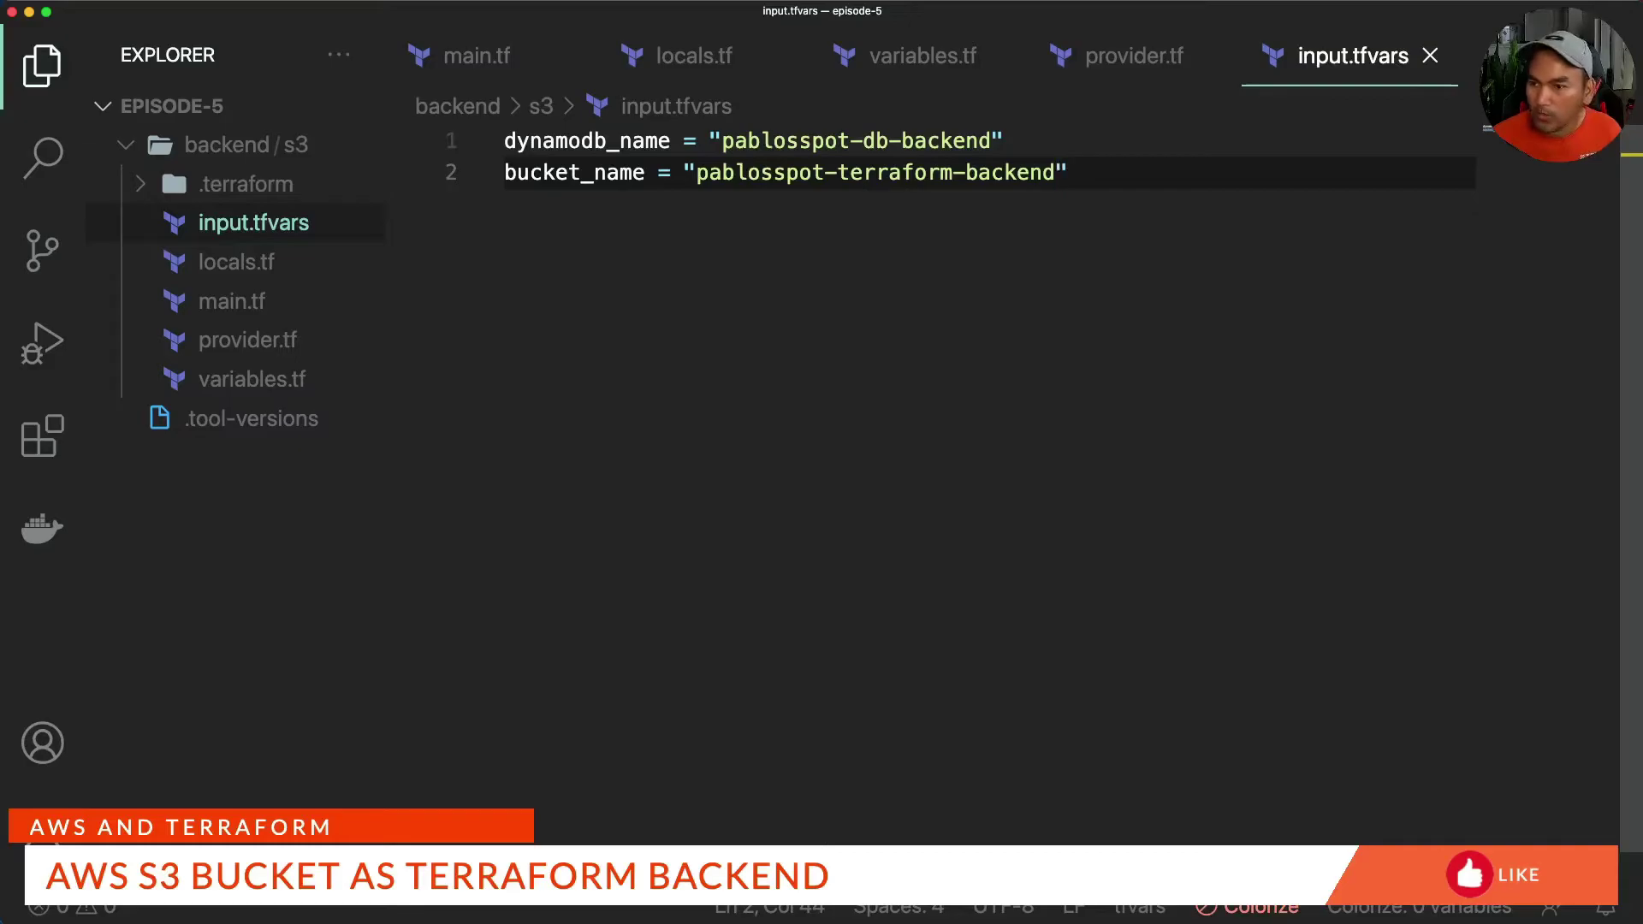
# Run terraform plan -var-file input.tfvars, showing the bucket with AES256 encryption and versioning.
pyautogui.hotkey('ctrl', '`')
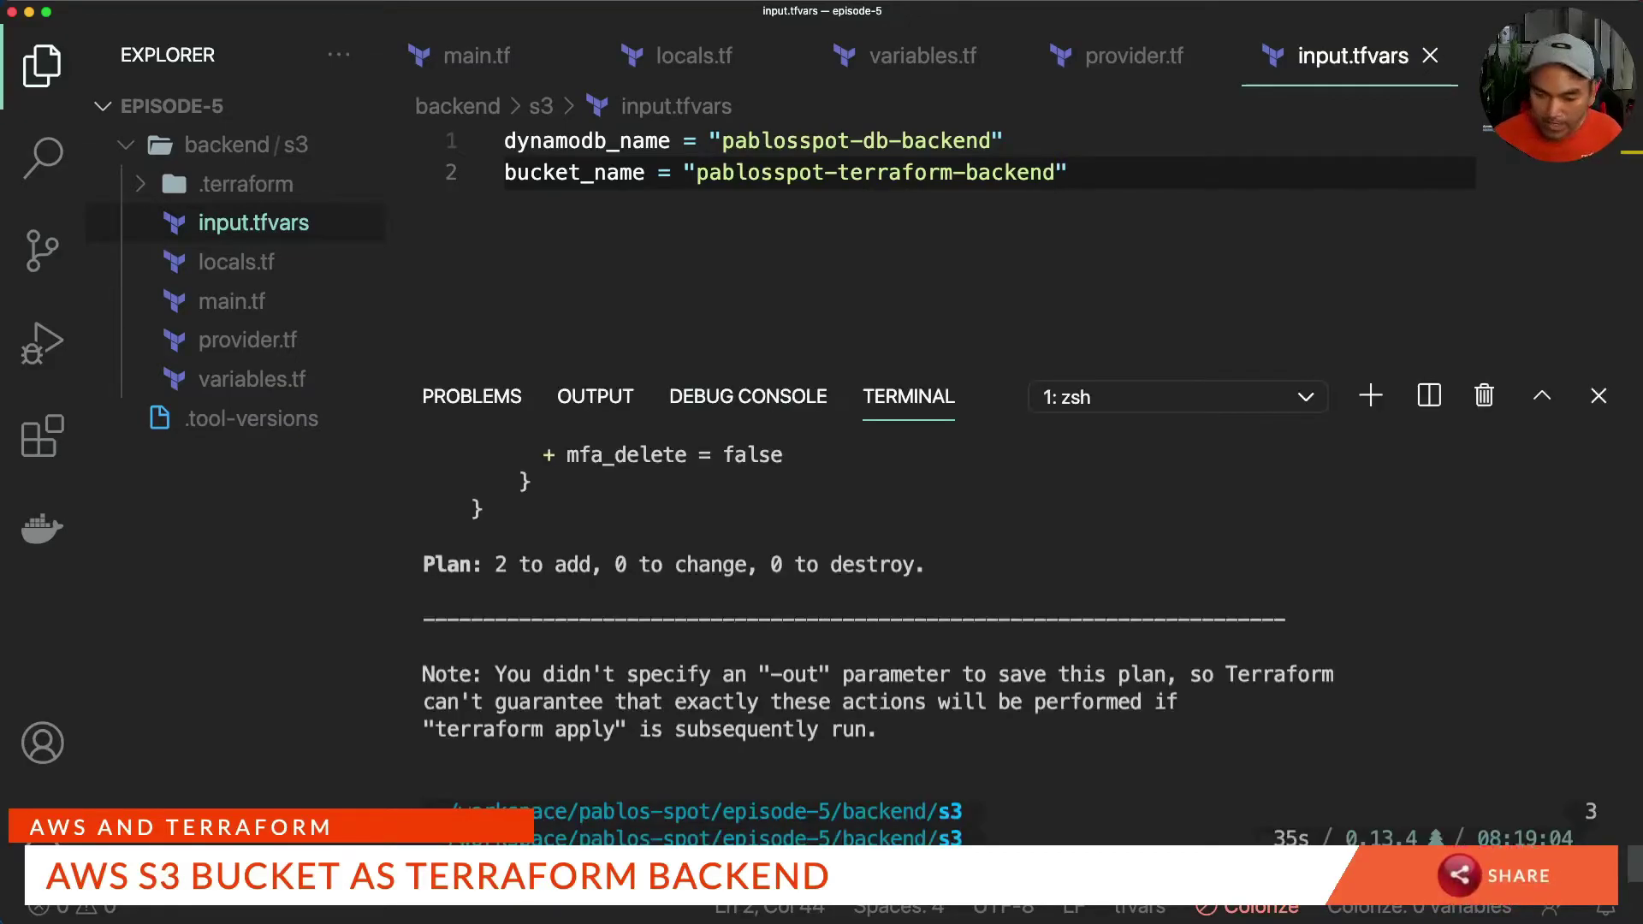
pyautogui.hotkey('ctrl', 'l')
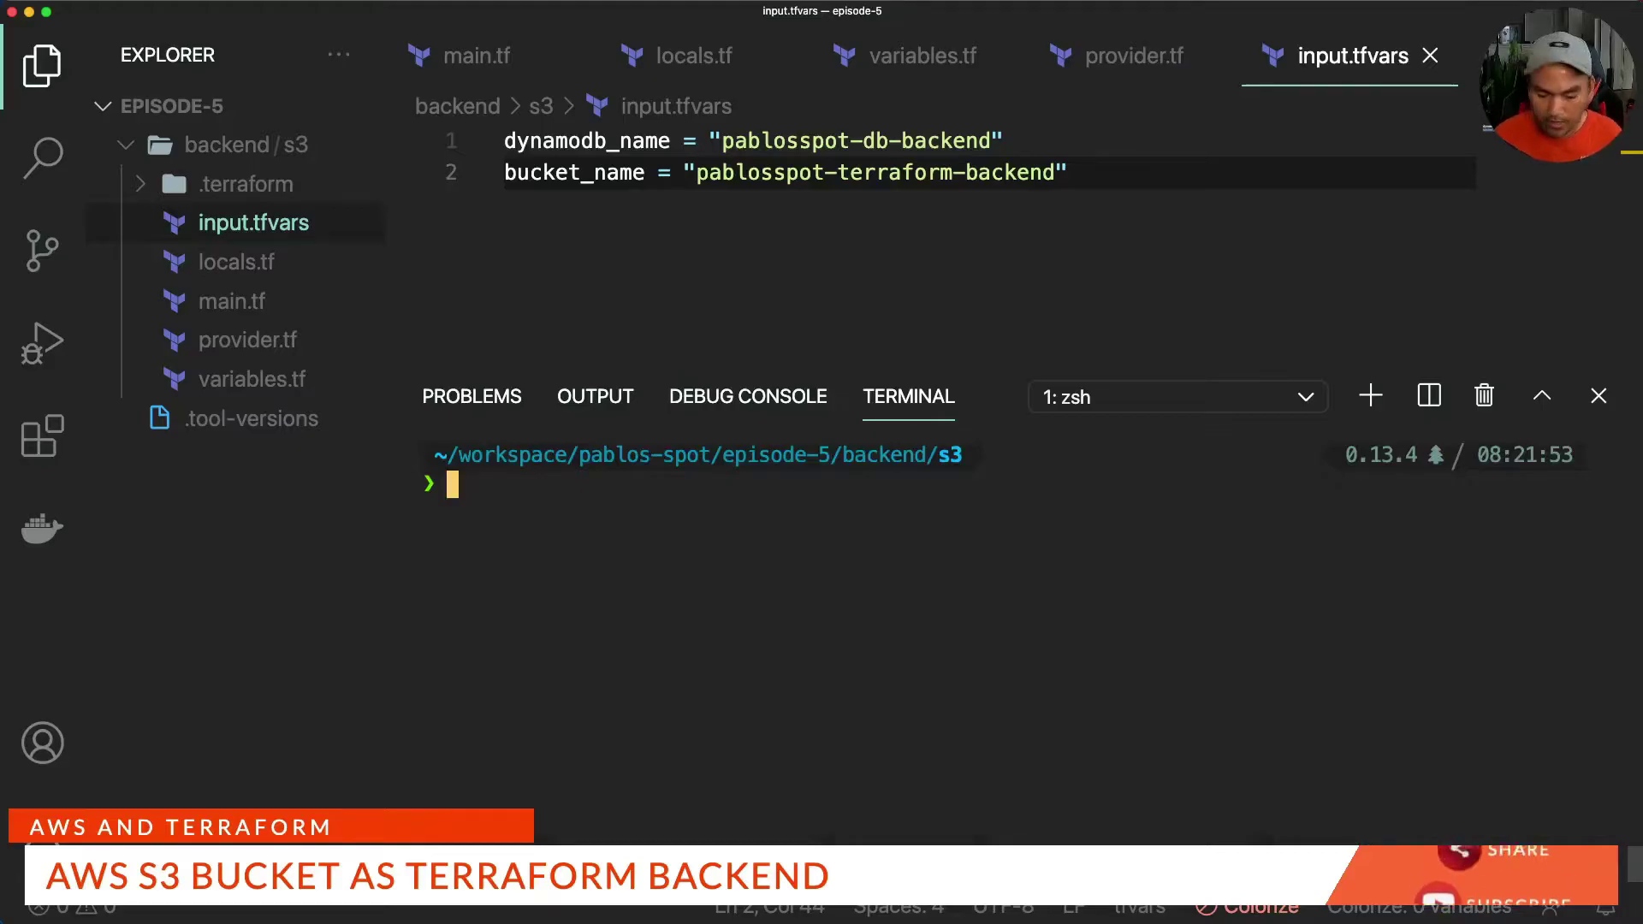
pyautogui.write('terraform plan -var-file input.tf')
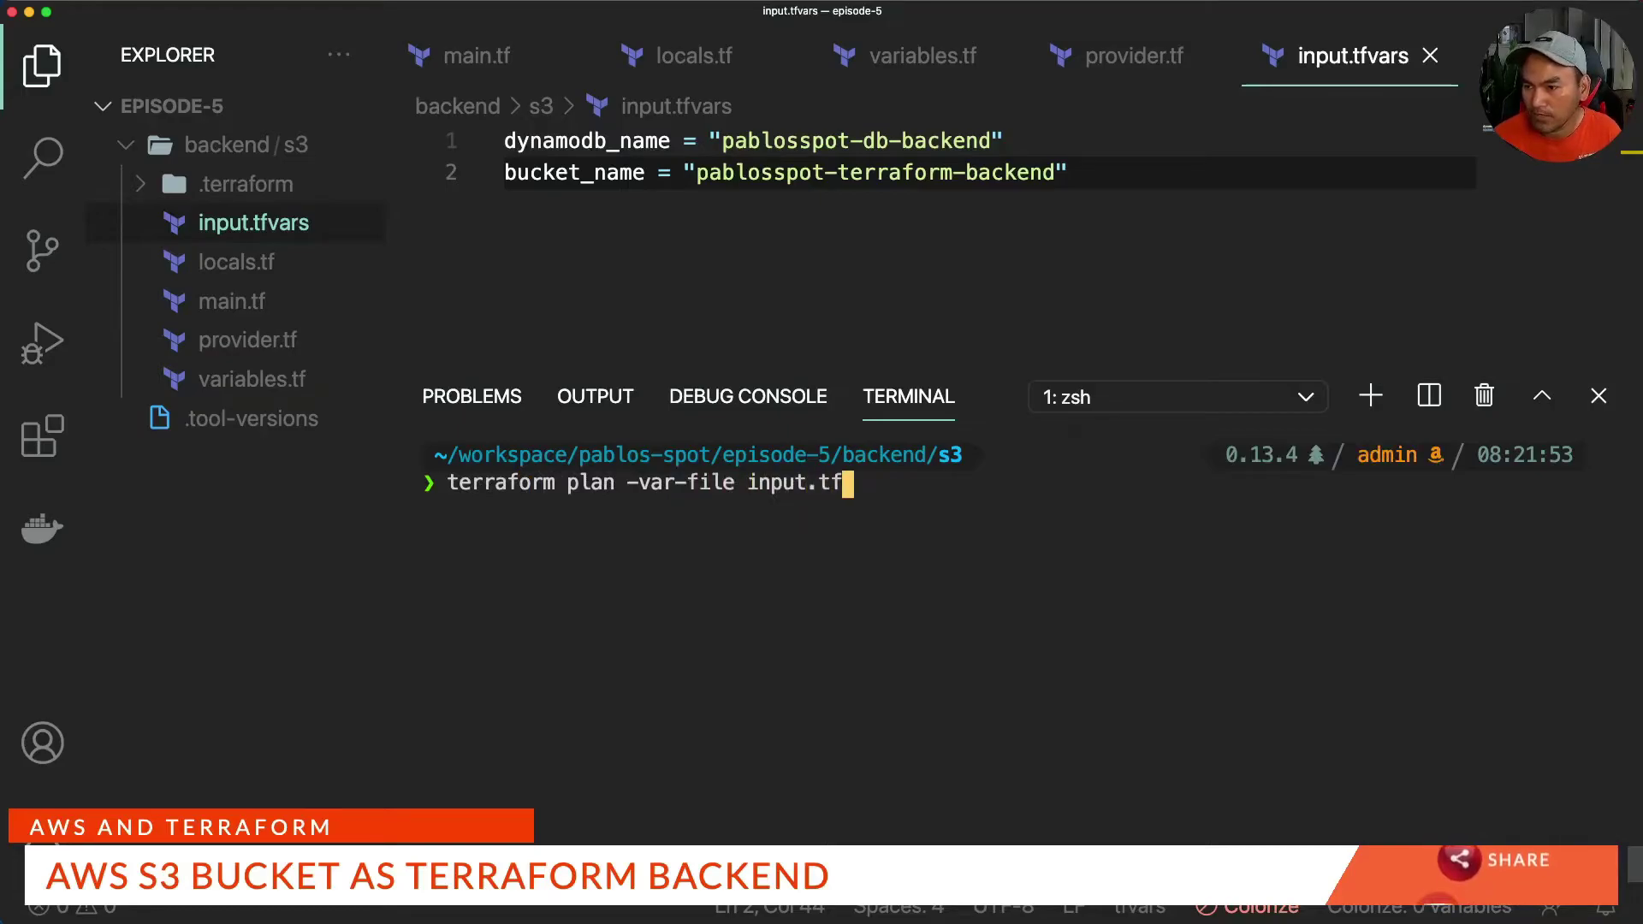
pyautogui.write('vars')
pyautogui.press('Return')
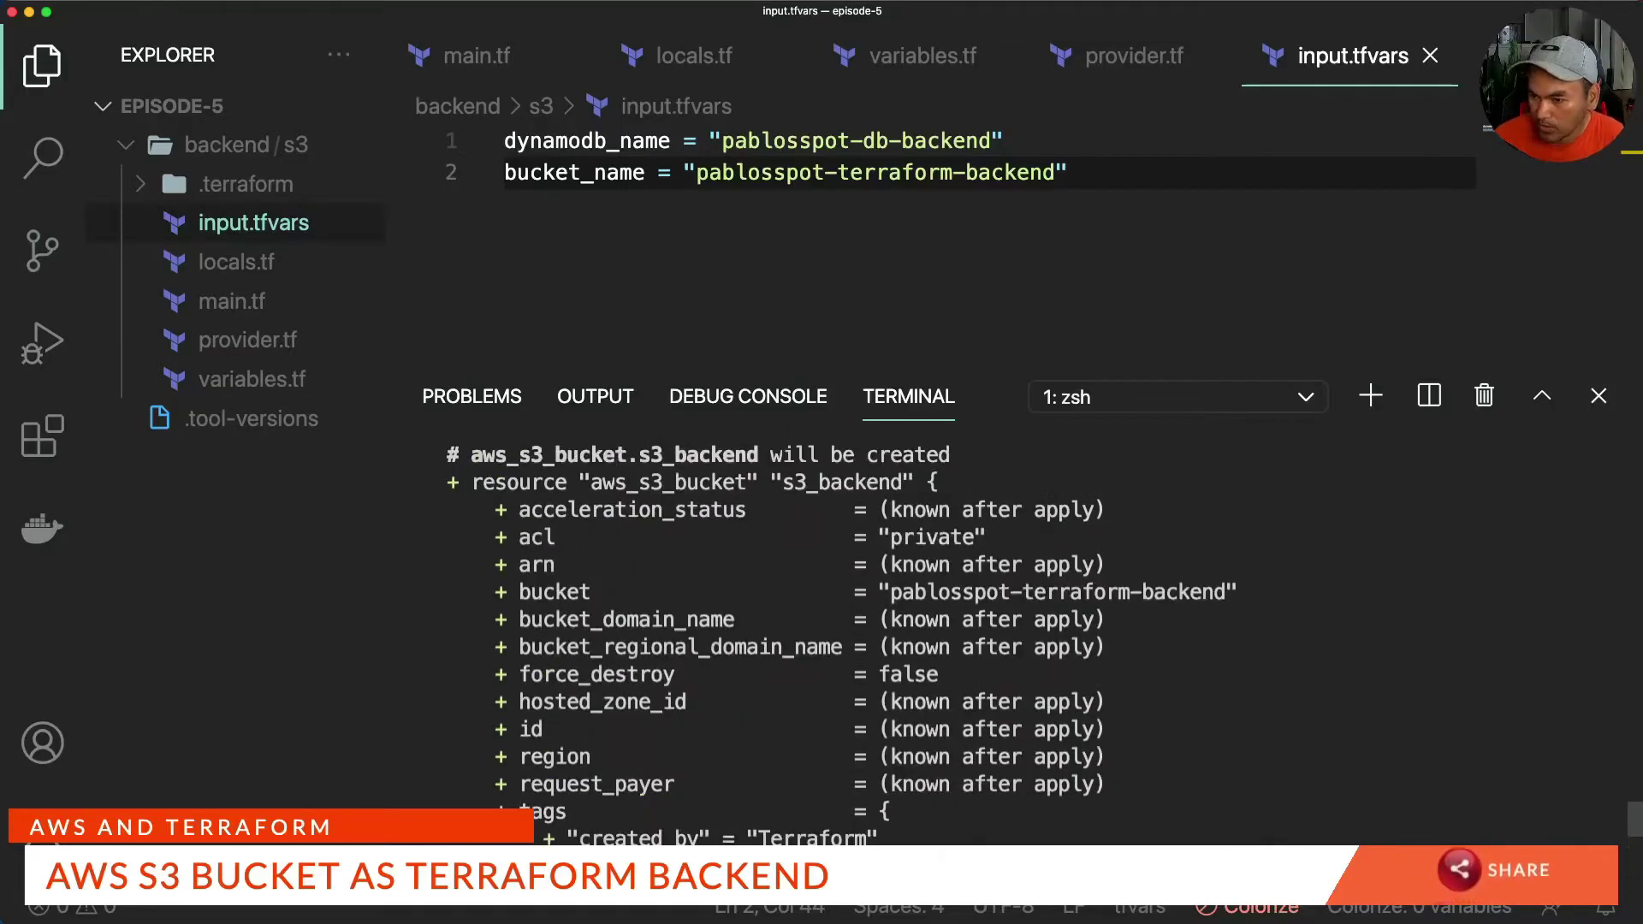
pyautogui.scroll(5, 1015, 629)
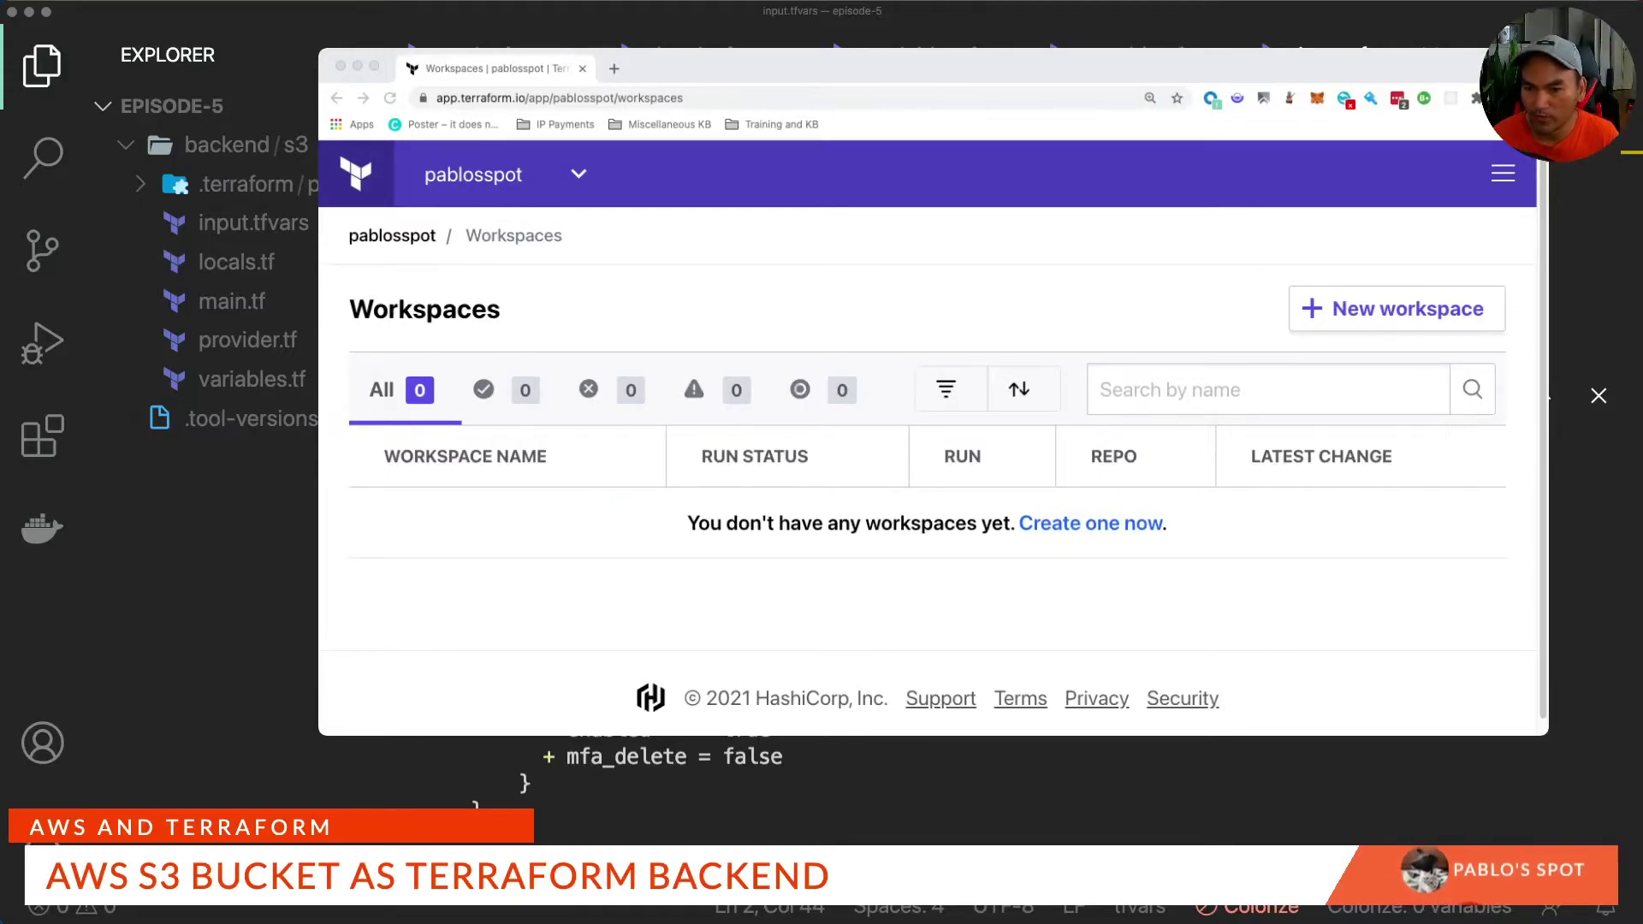
pyautogui.press('super+Tab')
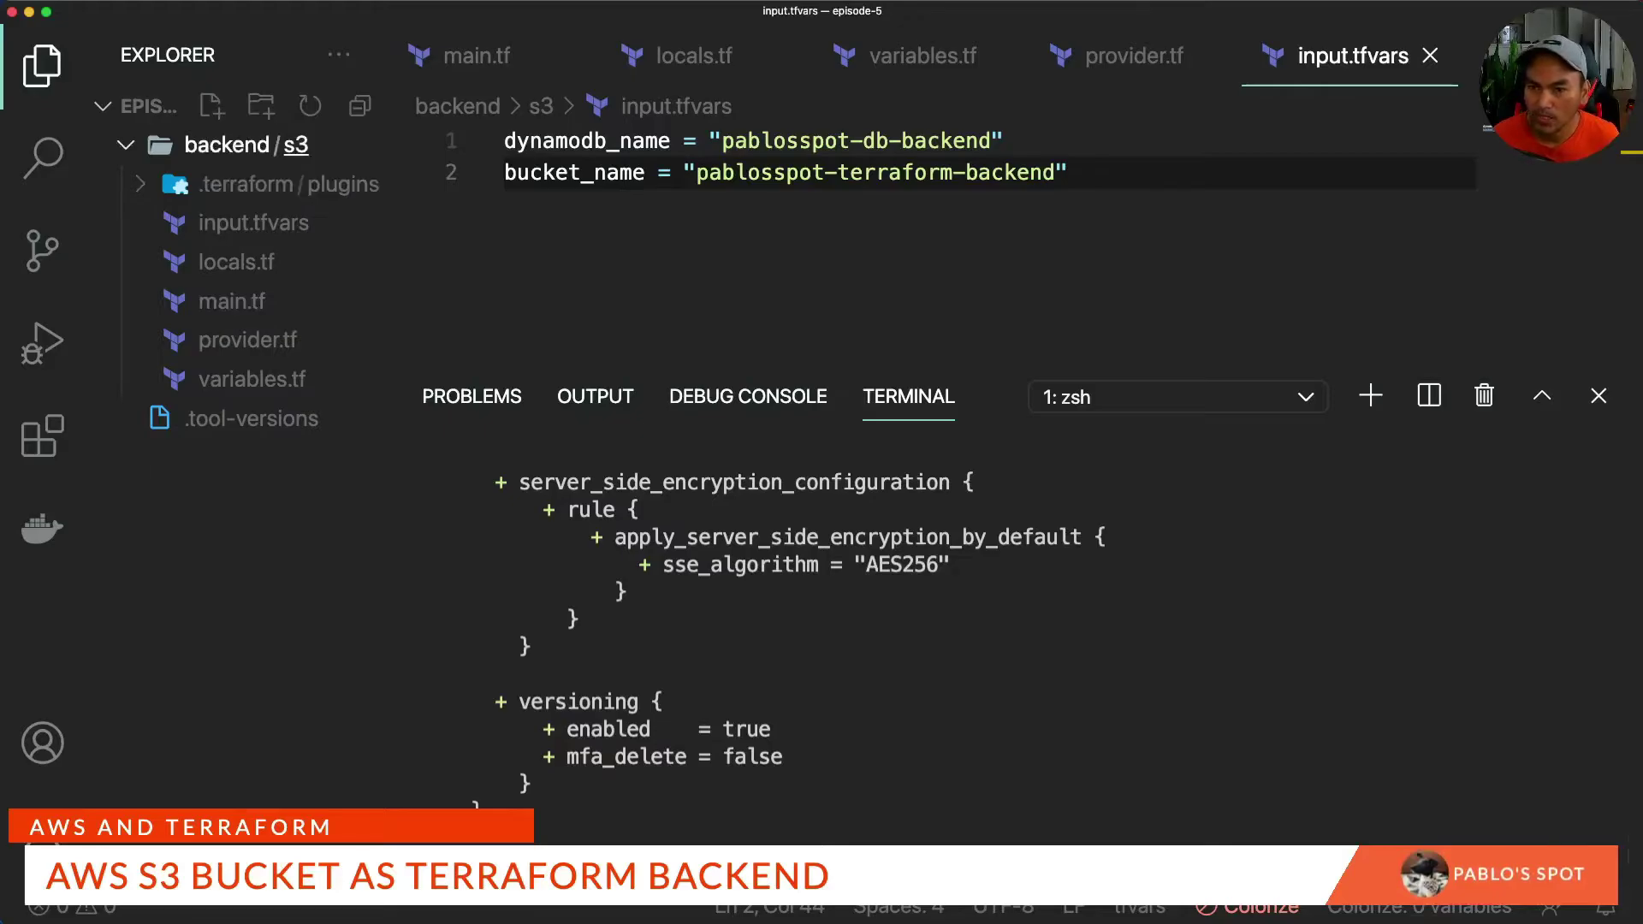
# Write backend.tf with a remote backend: app.terraform.io hostname, organization, workspace terraform-s3-backend.
pyautogui.click(211, 105)
pyautogui.write('ba')
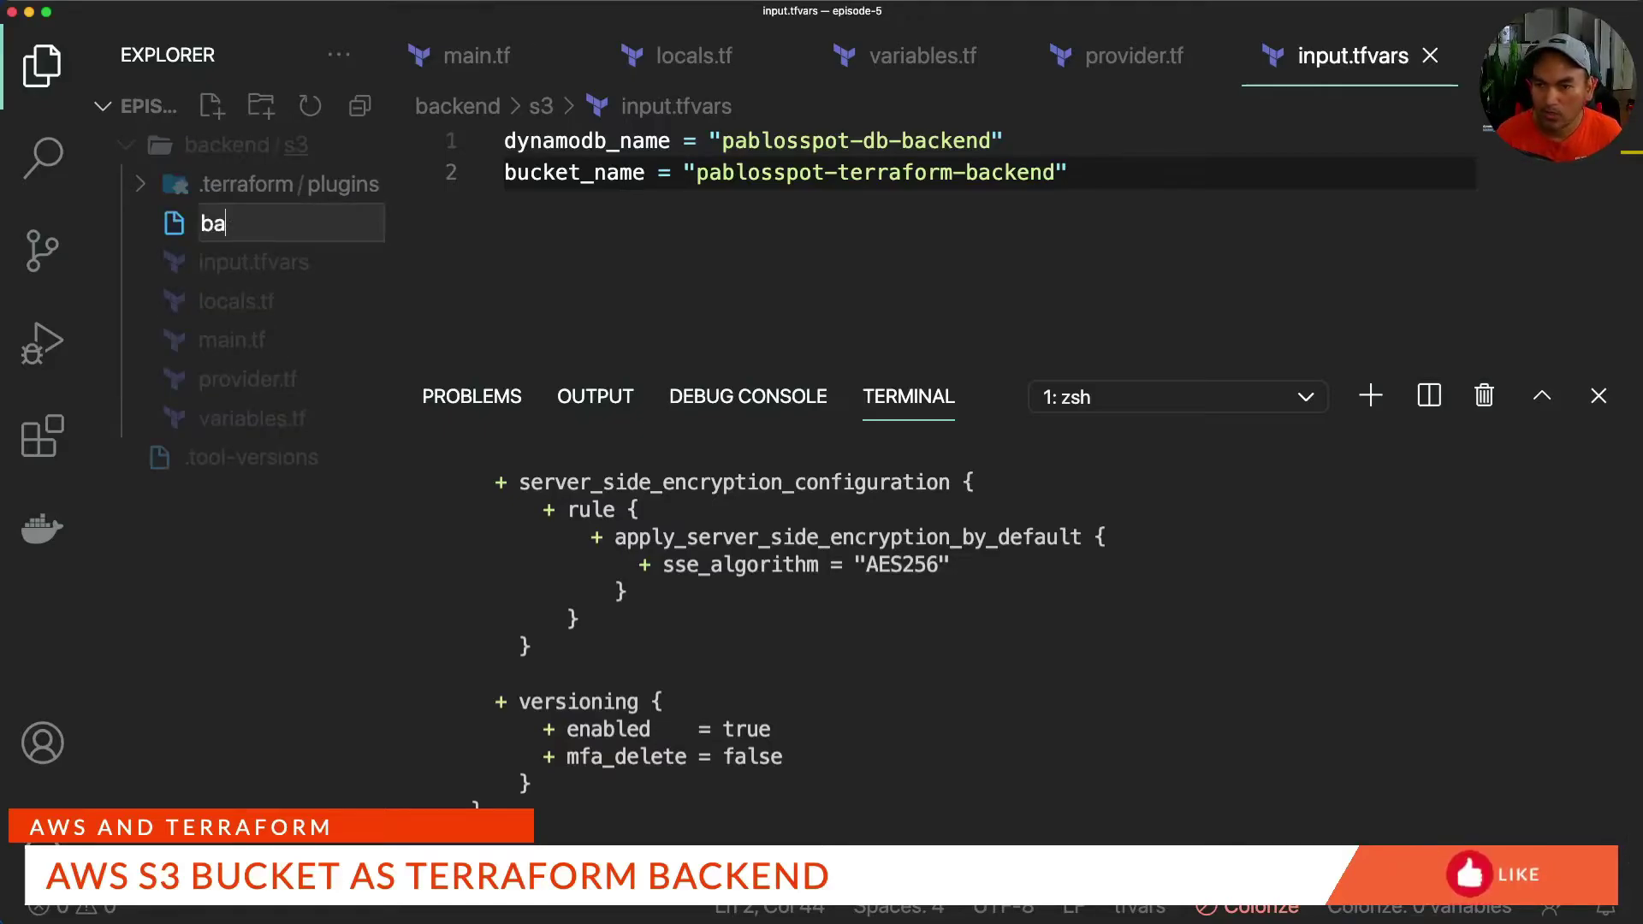
pyautogui.write('ckle')
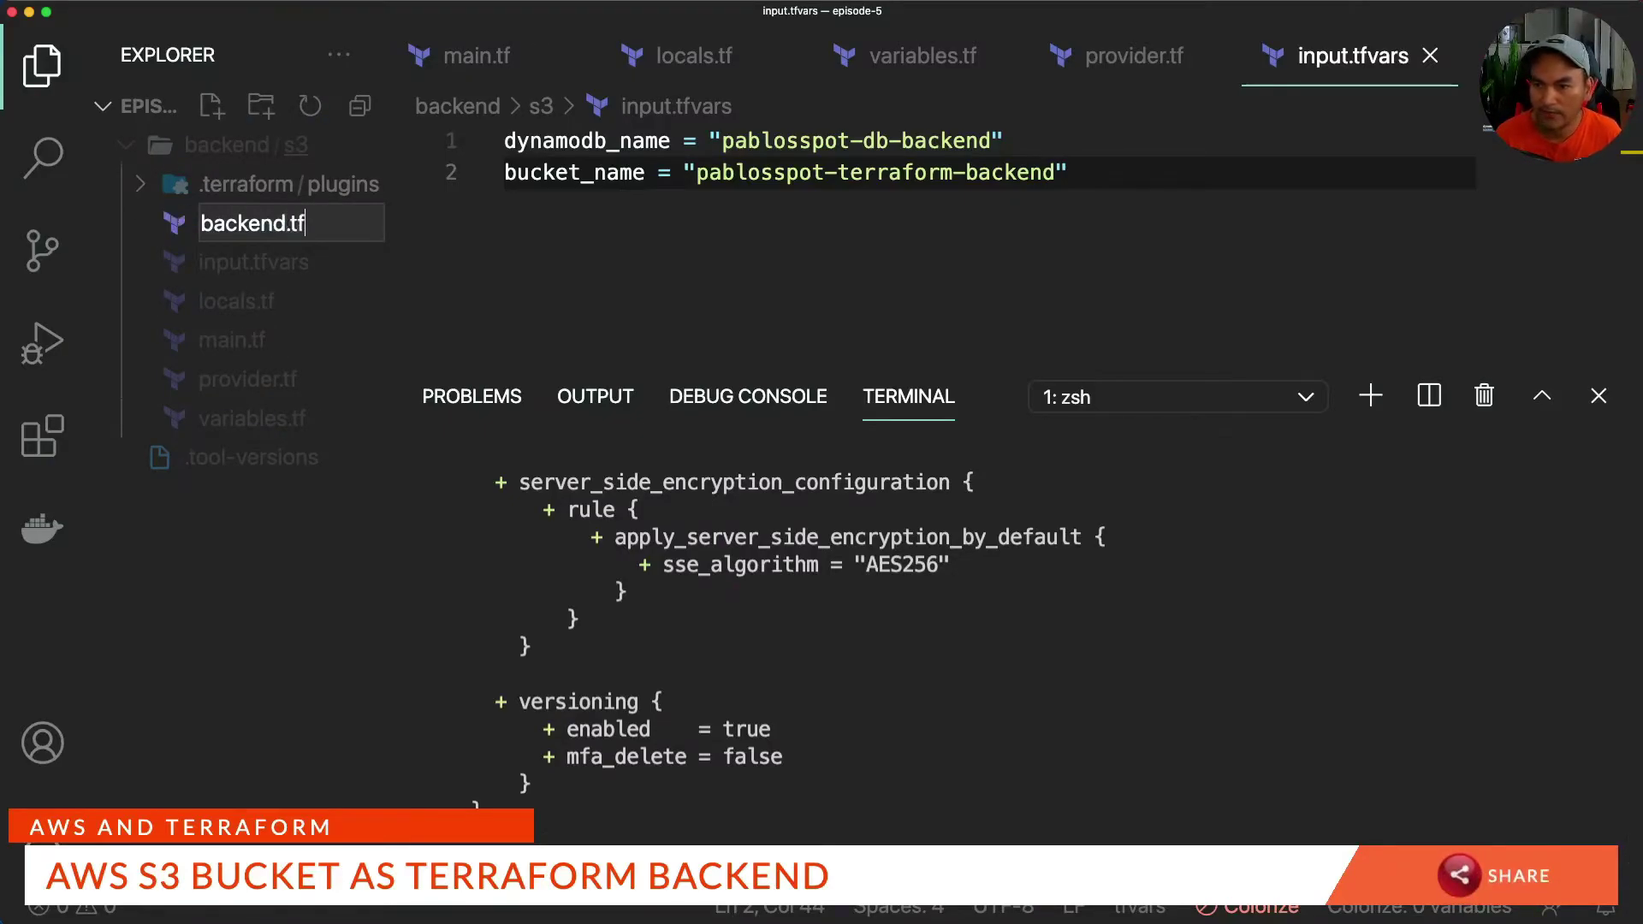
pyautogui.press('Return')
pyautogui.write('terraform ')
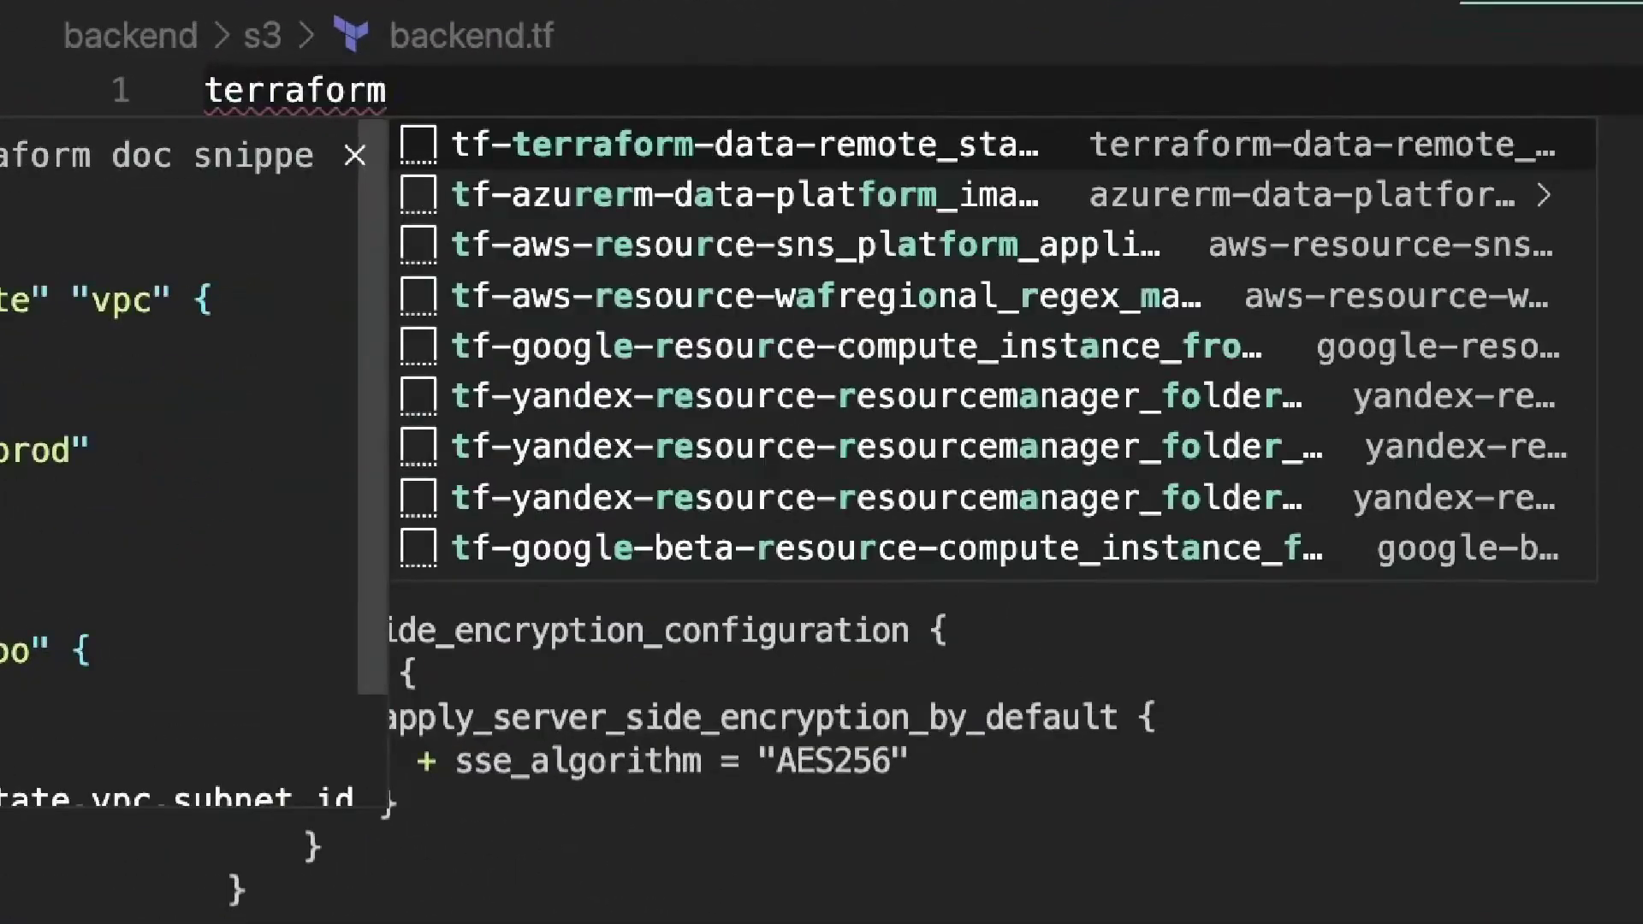
pyautogui.write('{')
pyautogui.press('Return')
pyautogui.write('backend "remote" {')
pyautogui.press('Return')
pyautogui.write('hostname = "app.terraform.iop')
pyautogui.press('BackSpace')
pyautogui.press('Right')
pyautogui.press('Return')
pyautogui.write('organization = "pablosspot')
pyautogui.press('Right')
pyautogui.press('Return')
pyautogui.press('Return')
pyautogui.write('workspaces {')
pyautogui.press('Return')
pyautogui.write('name = "terraform-s')
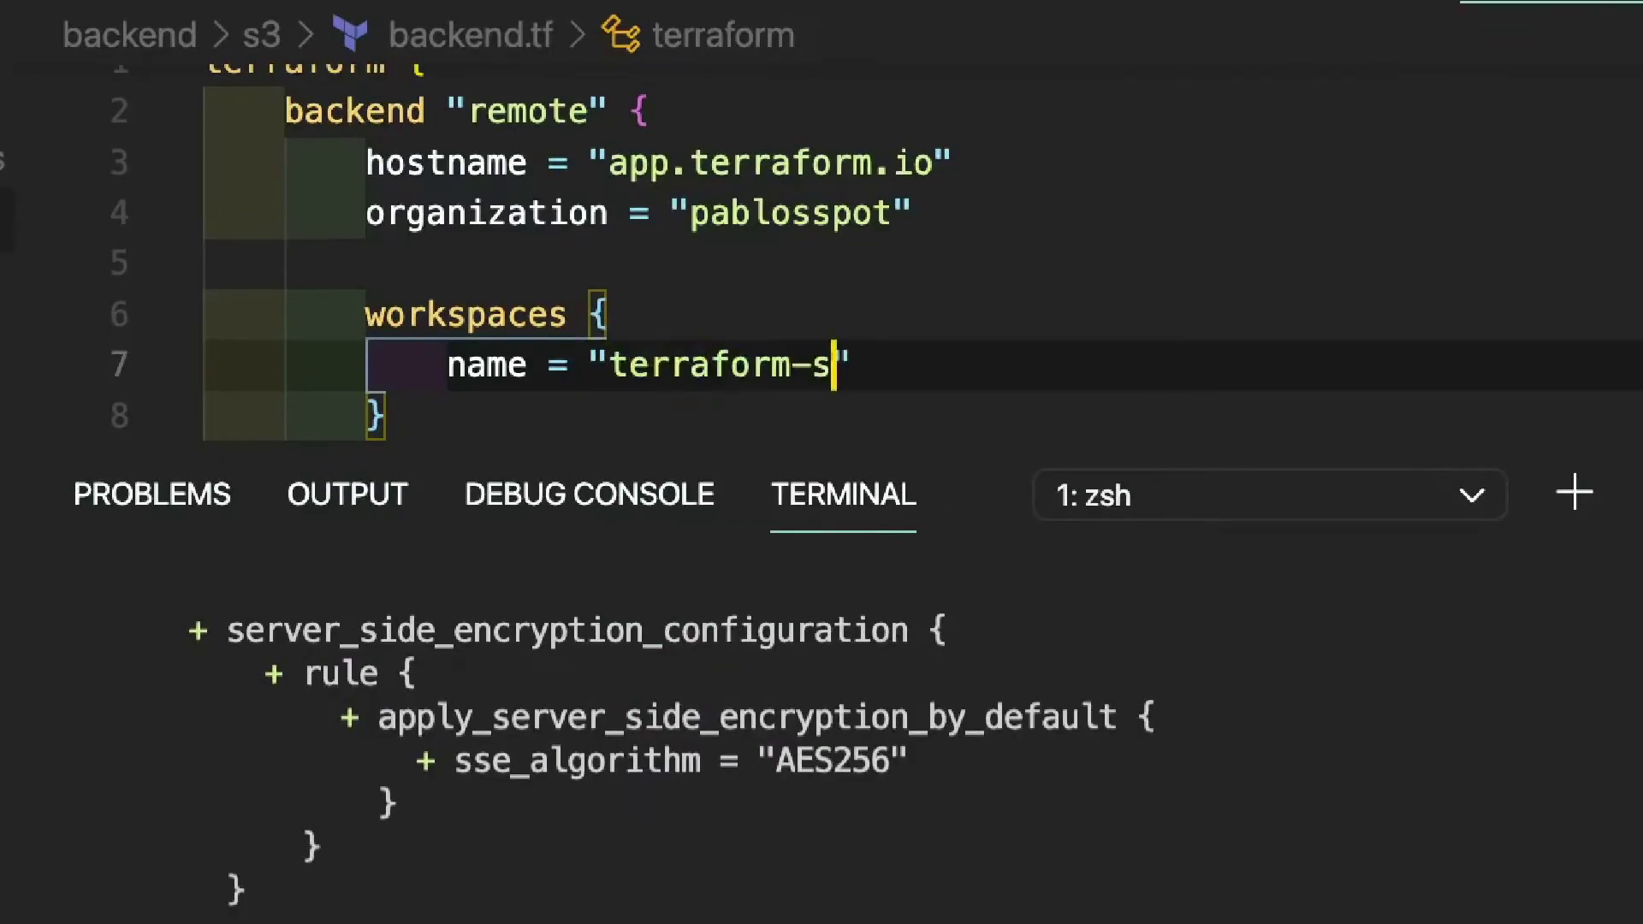
pyautogui.write('3-backend')
pyautogui.press('Down')
pyautogui.press('Down')
pyautogui.press('Down')
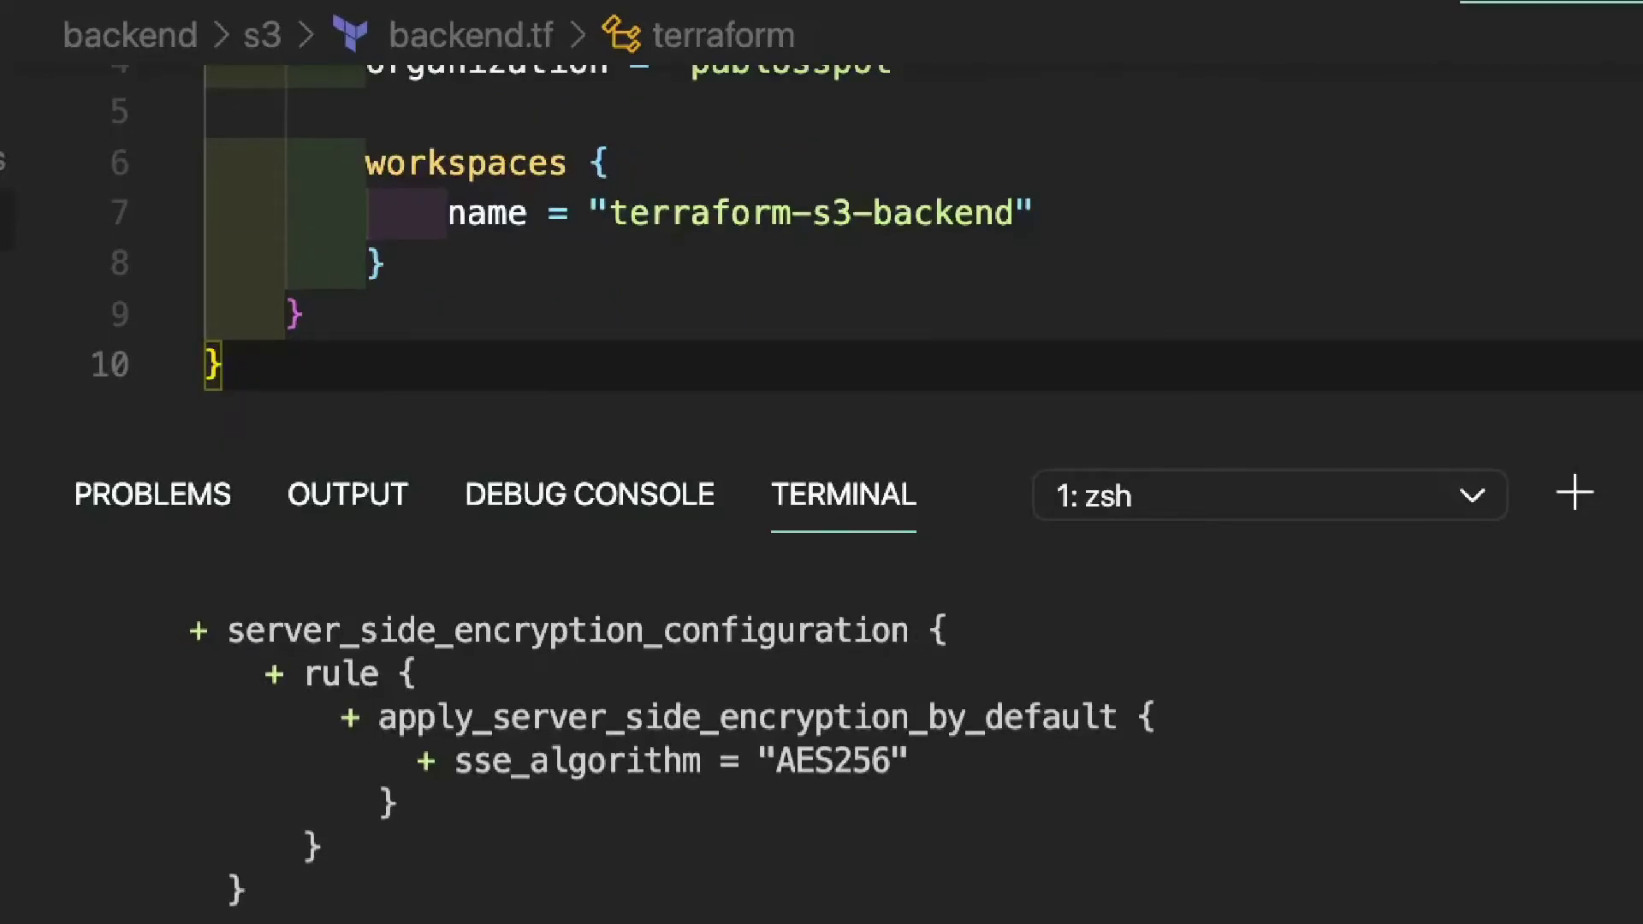
pyautogui.press('Return')
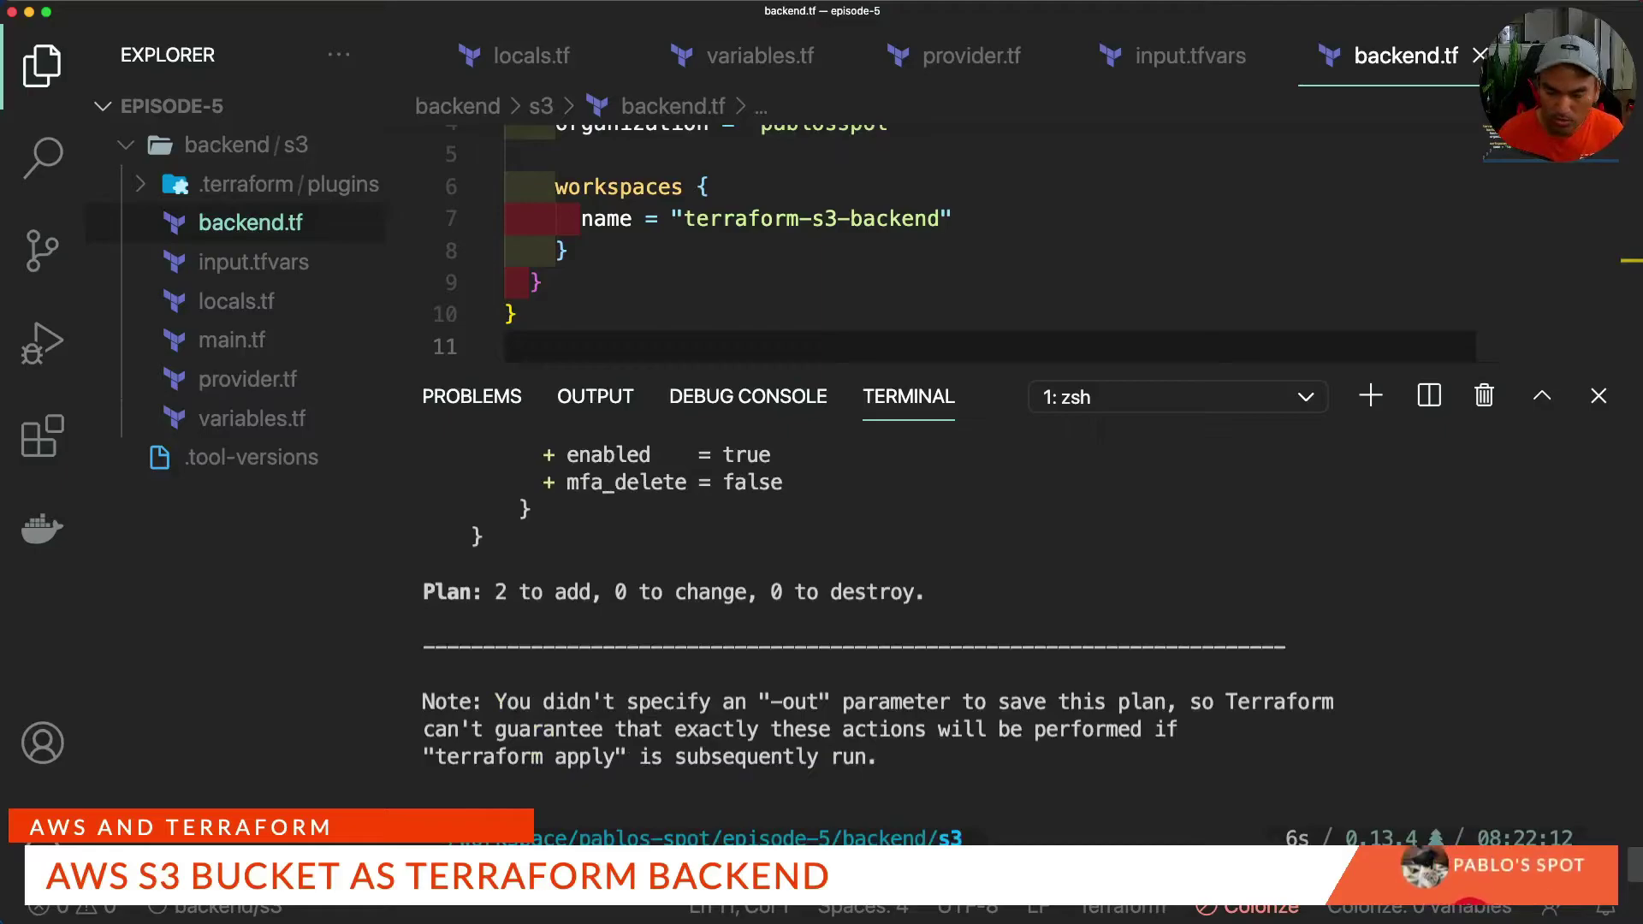
# Run terraform init to initialize the remote backend.
pyautogui.hotkey('ctrl', 'l')
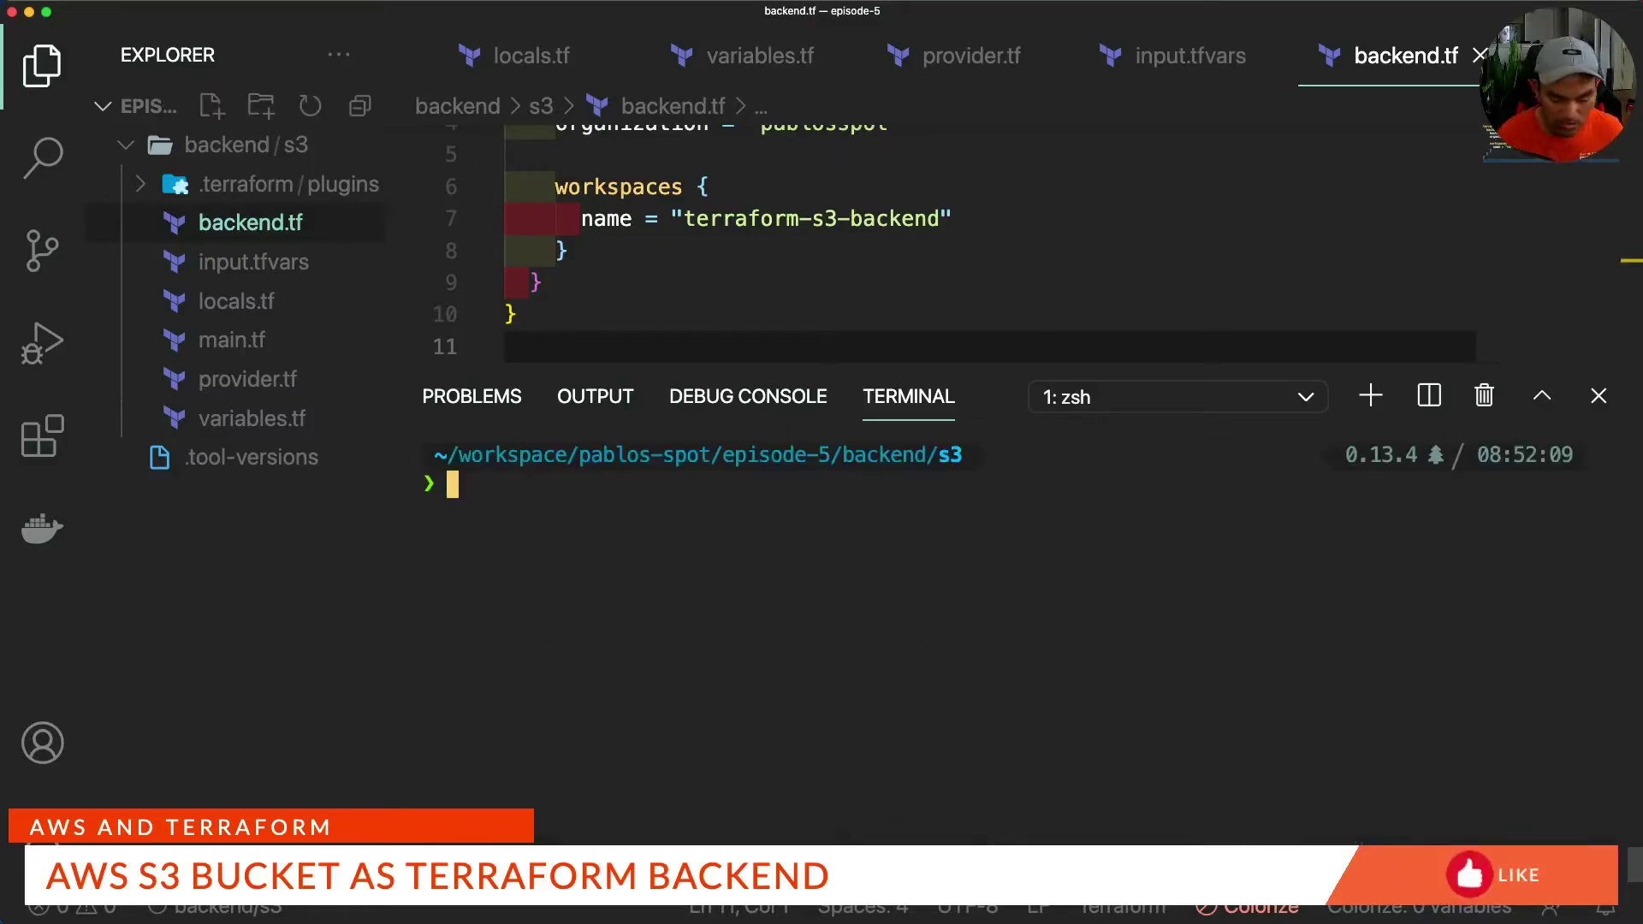
pyautogui.press('super+b')
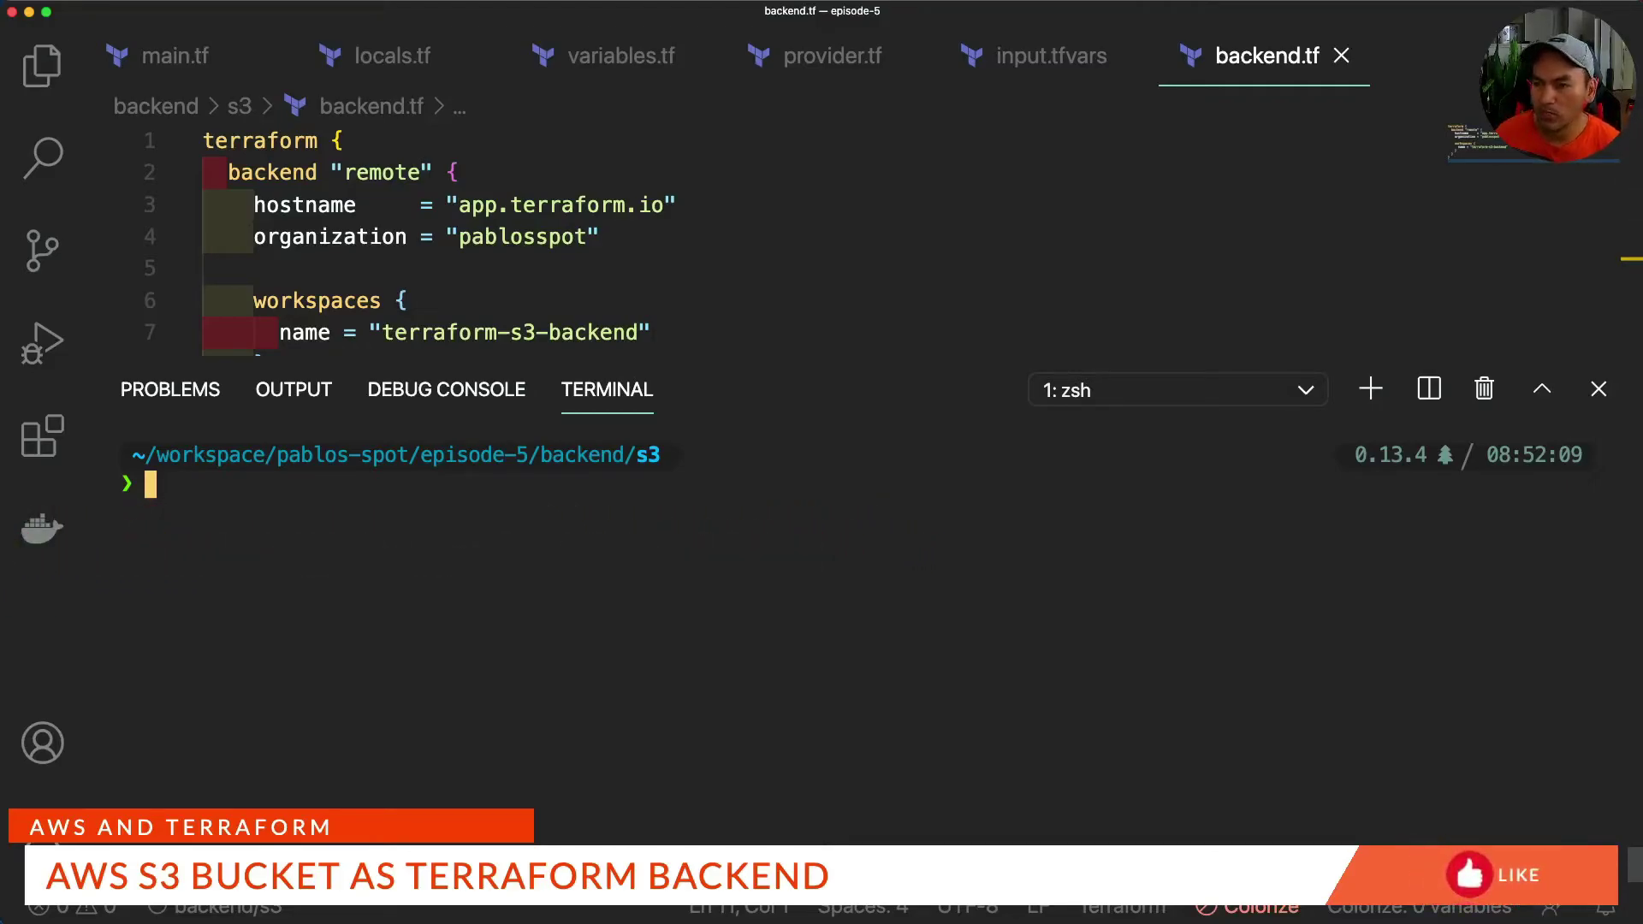
pyautogui.press('super+b')
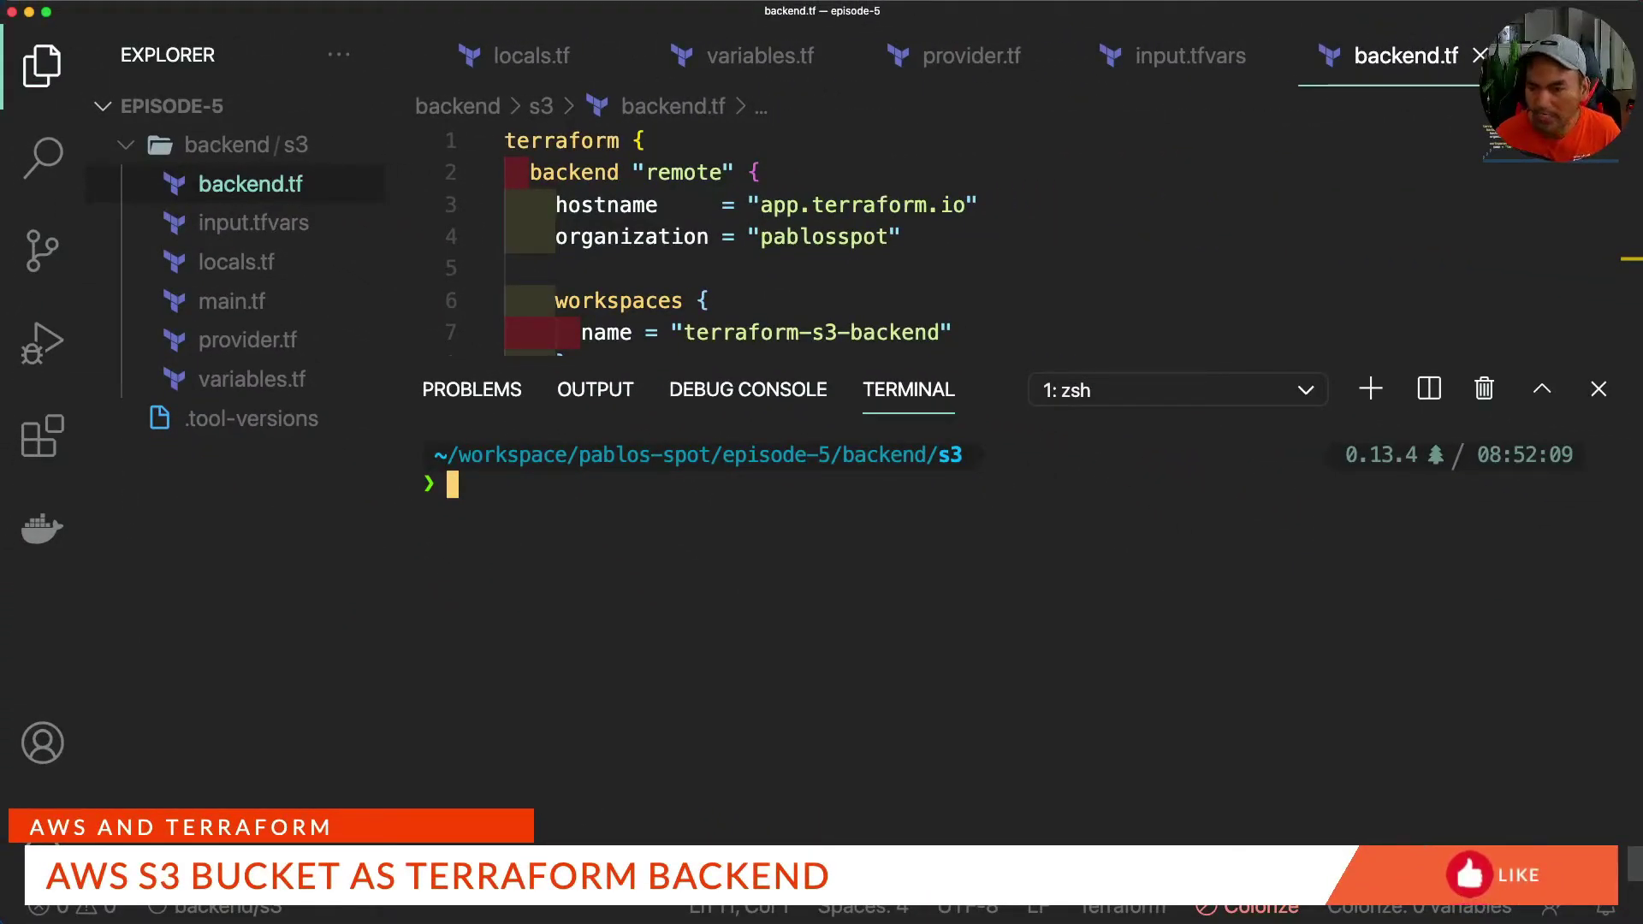
pyautogui.write('rraform init')
pyautogui.press('Return')
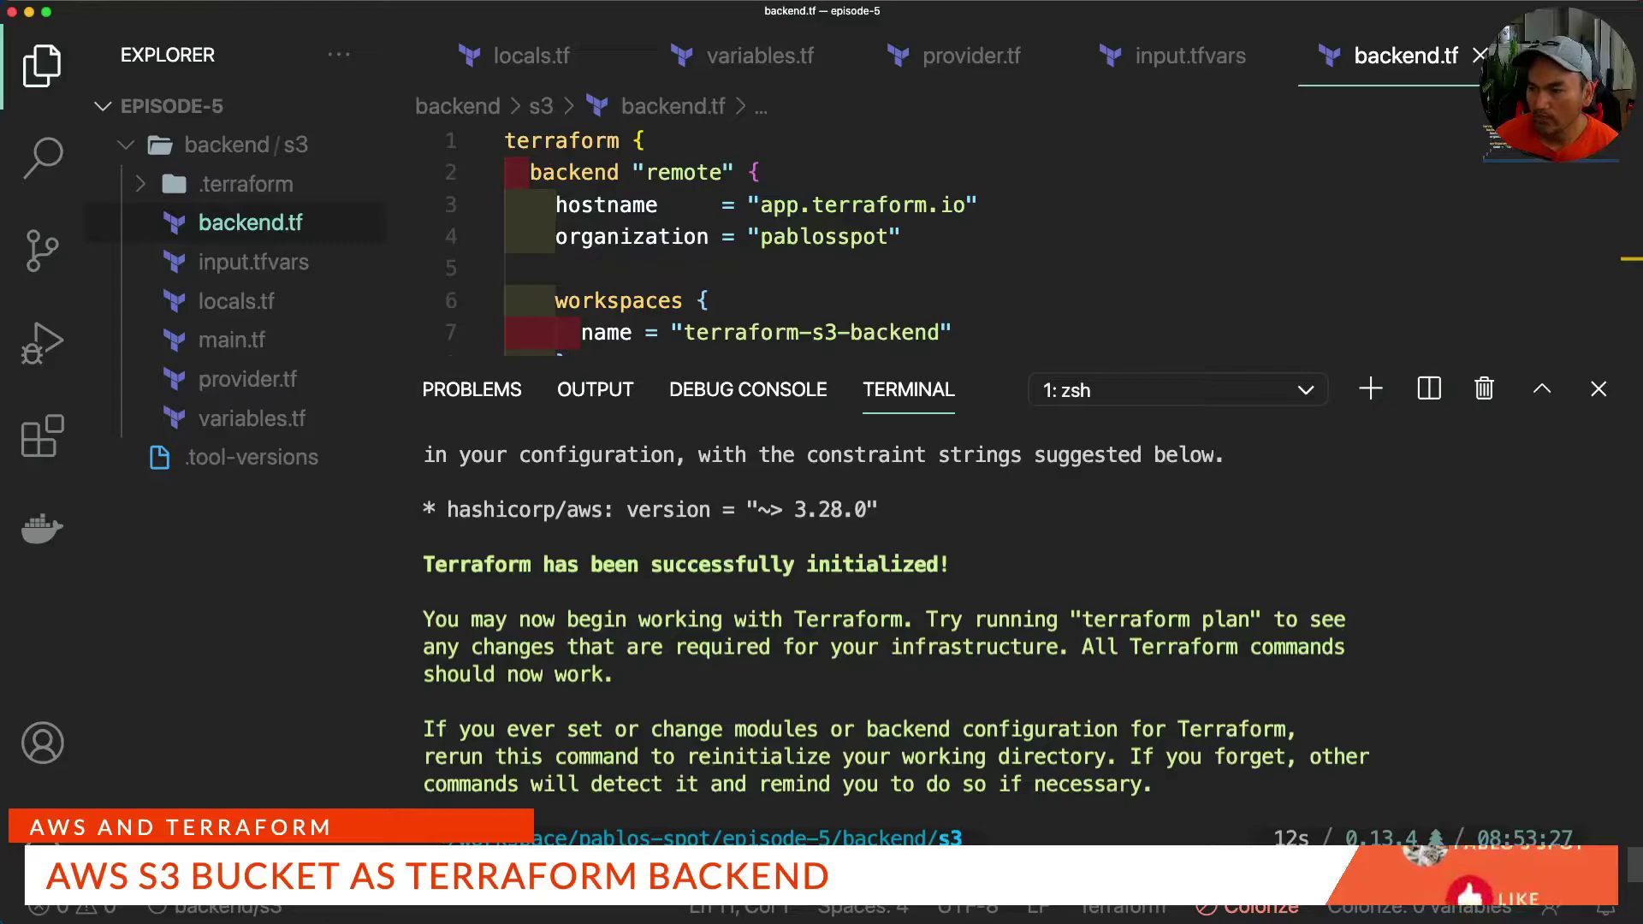
pyautogui.click(776, 333)
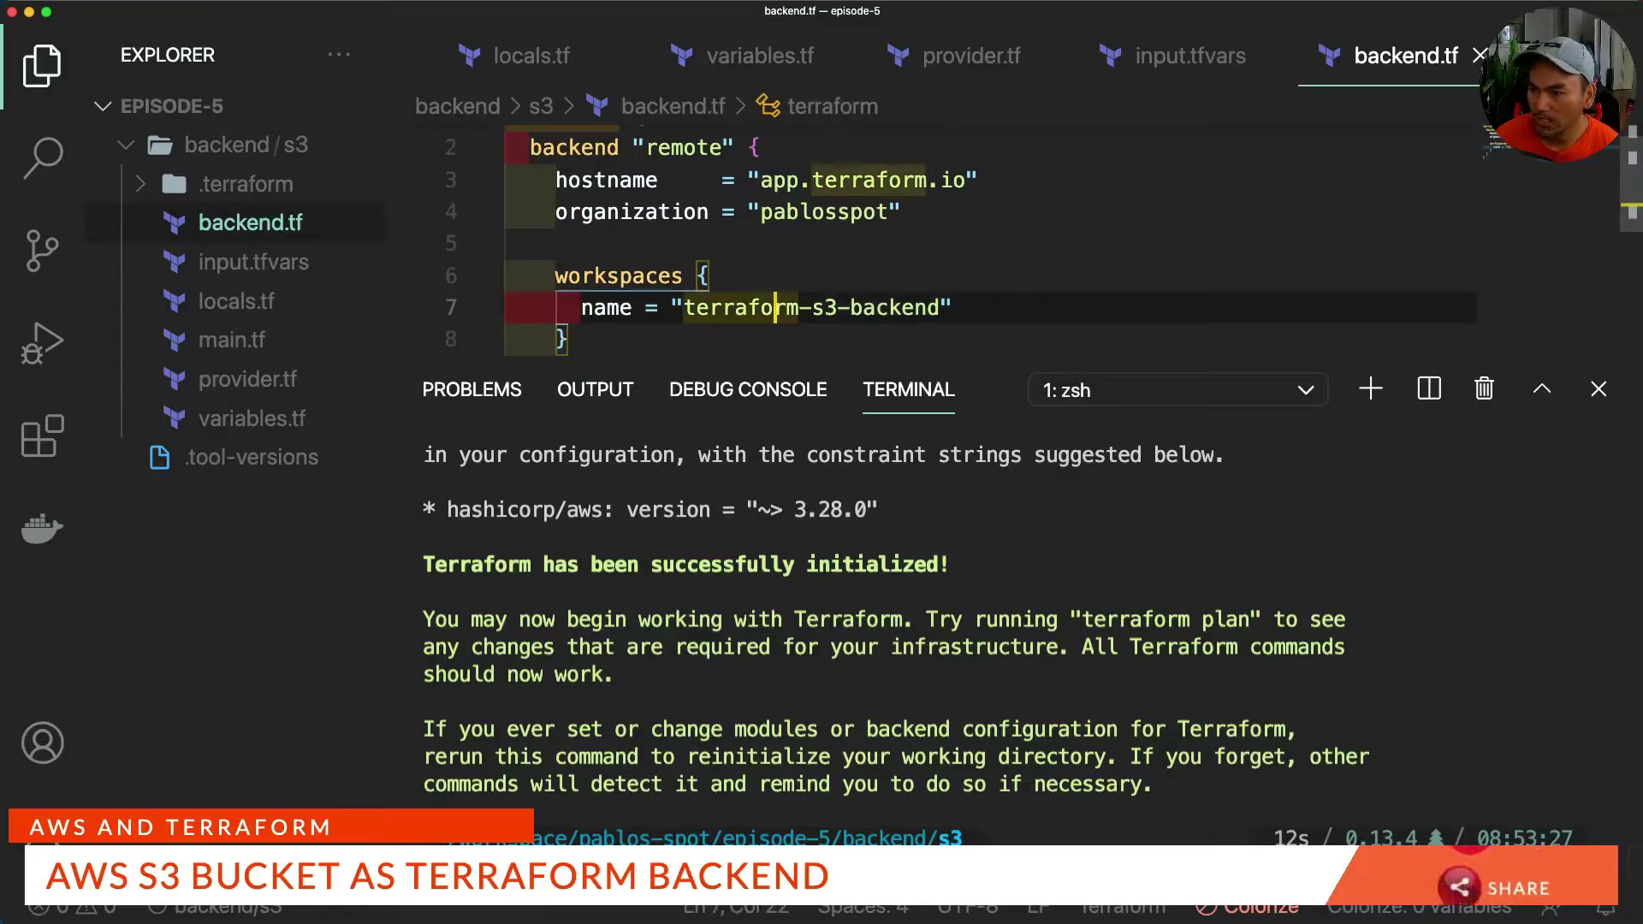
pyautogui.moveTo(942, 308); pyautogui.dragTo(685, 307)
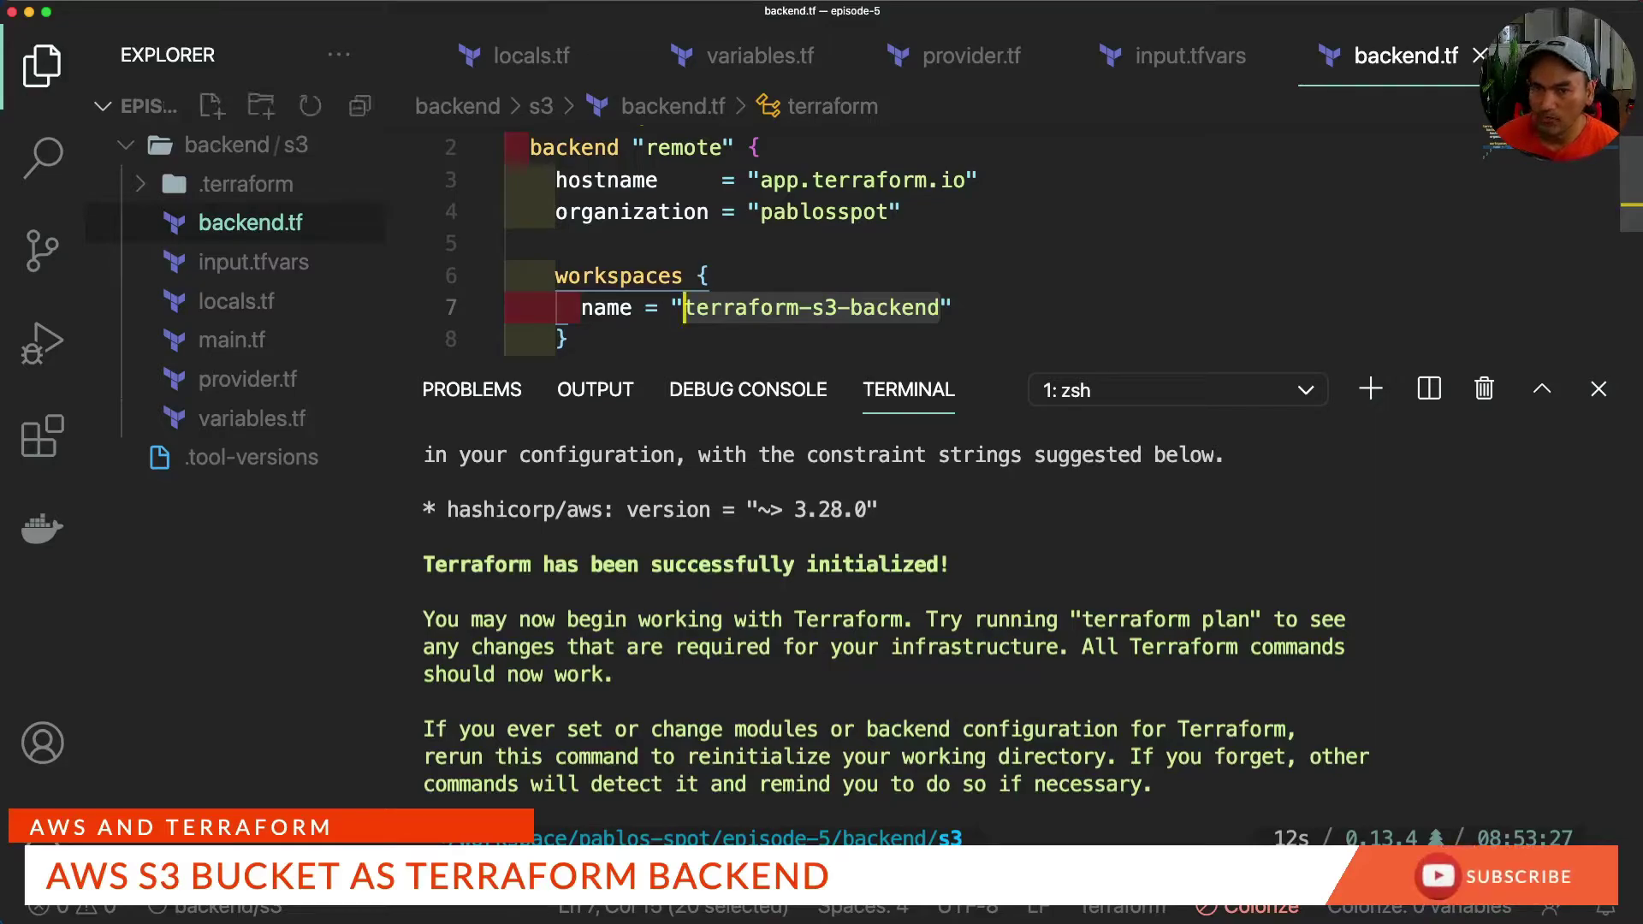
pyautogui.press('super+Tab')
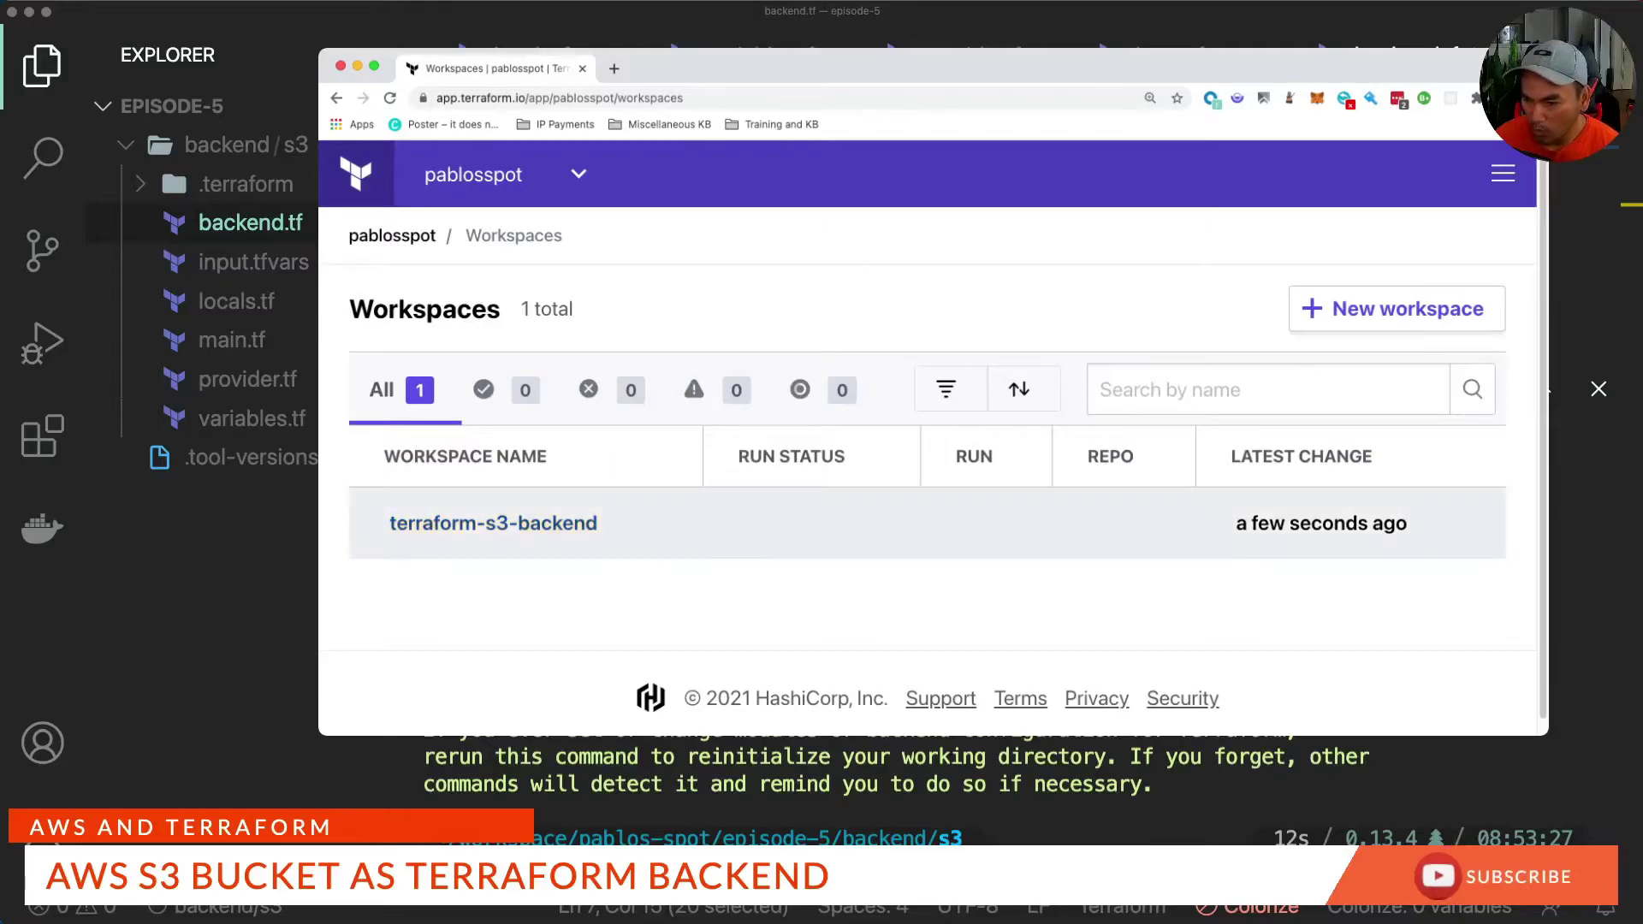
# Check terraform-s3-backend's states, then set Local execution mode in General settings and save.
pyautogui.click(493, 523)
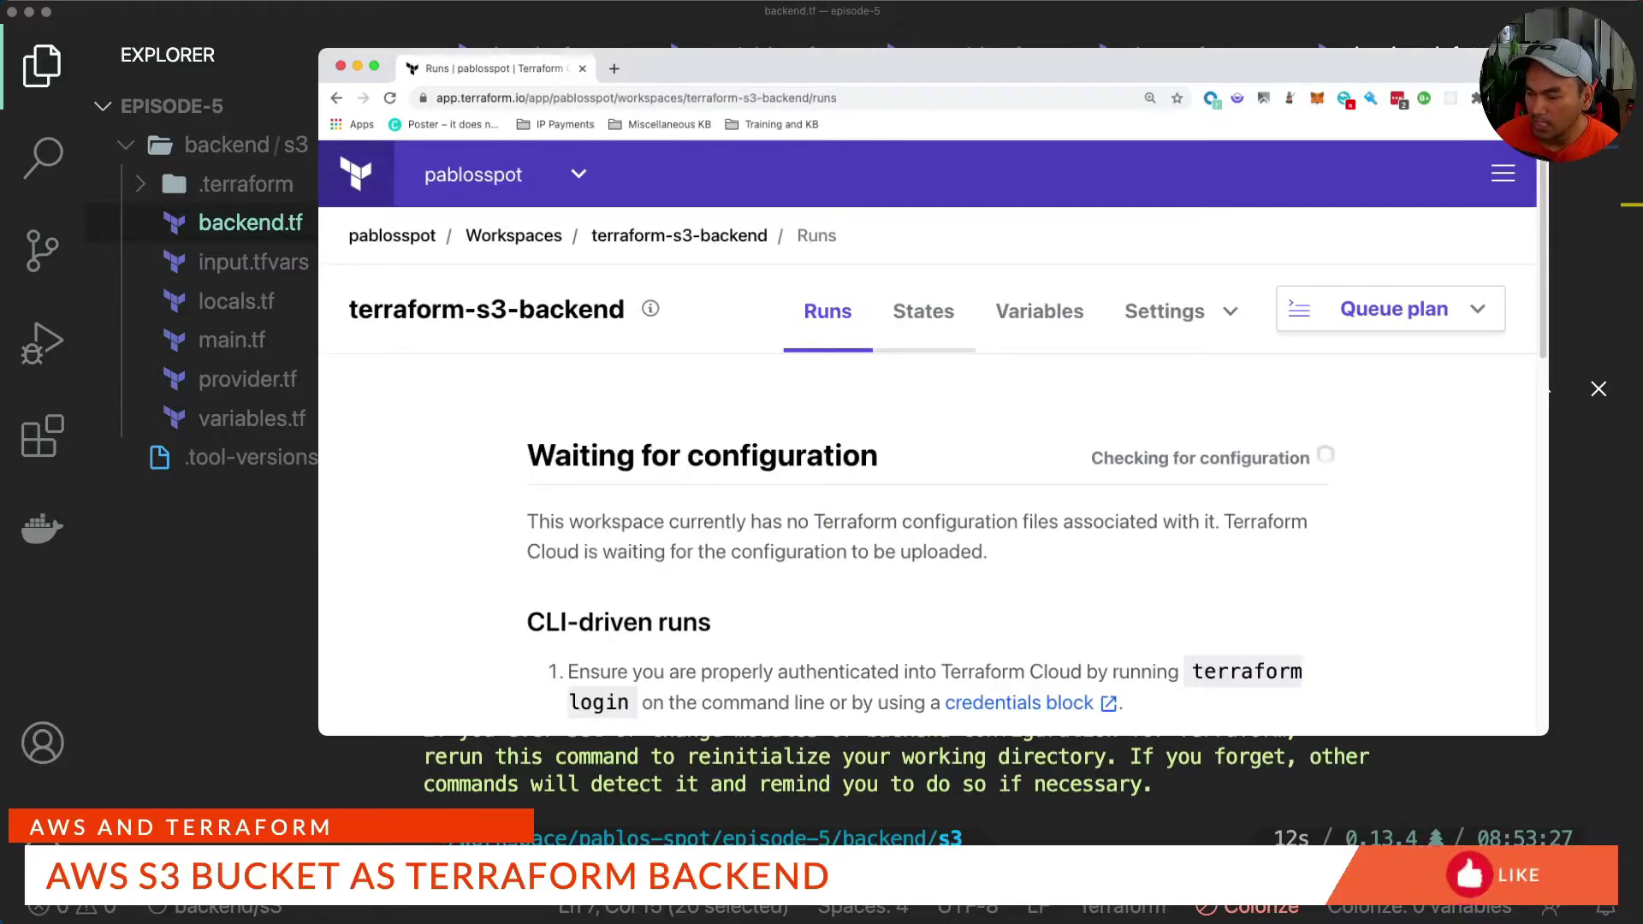
pyautogui.click(922, 310)
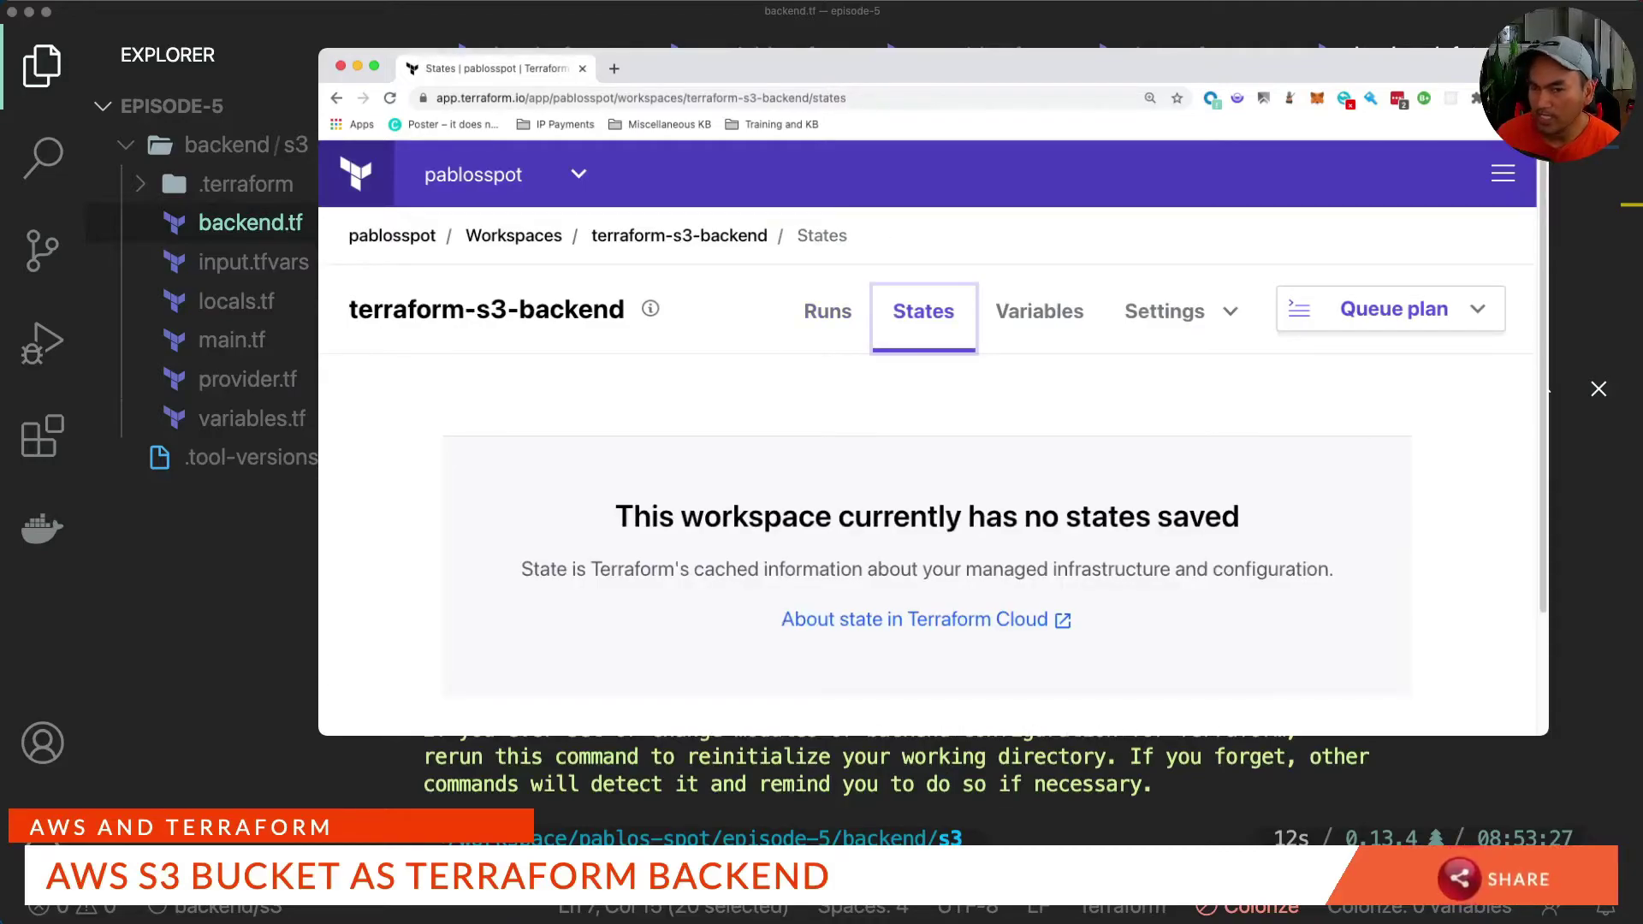
pyautogui.scroll(-2, 932, 438)
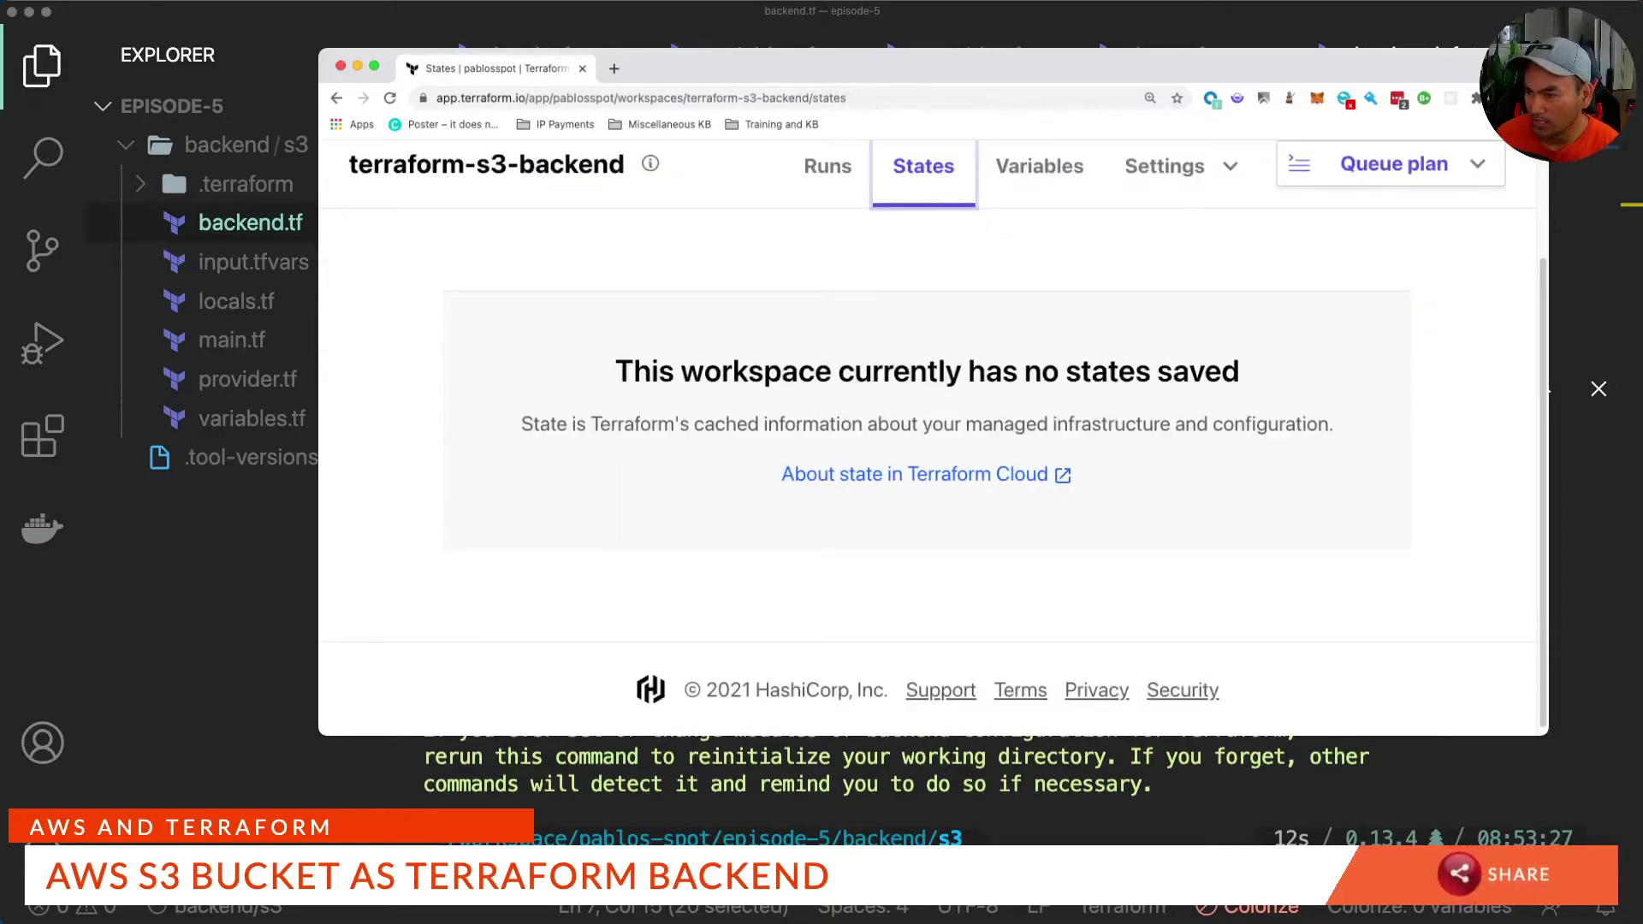
pyautogui.scroll(2, 933, 437)
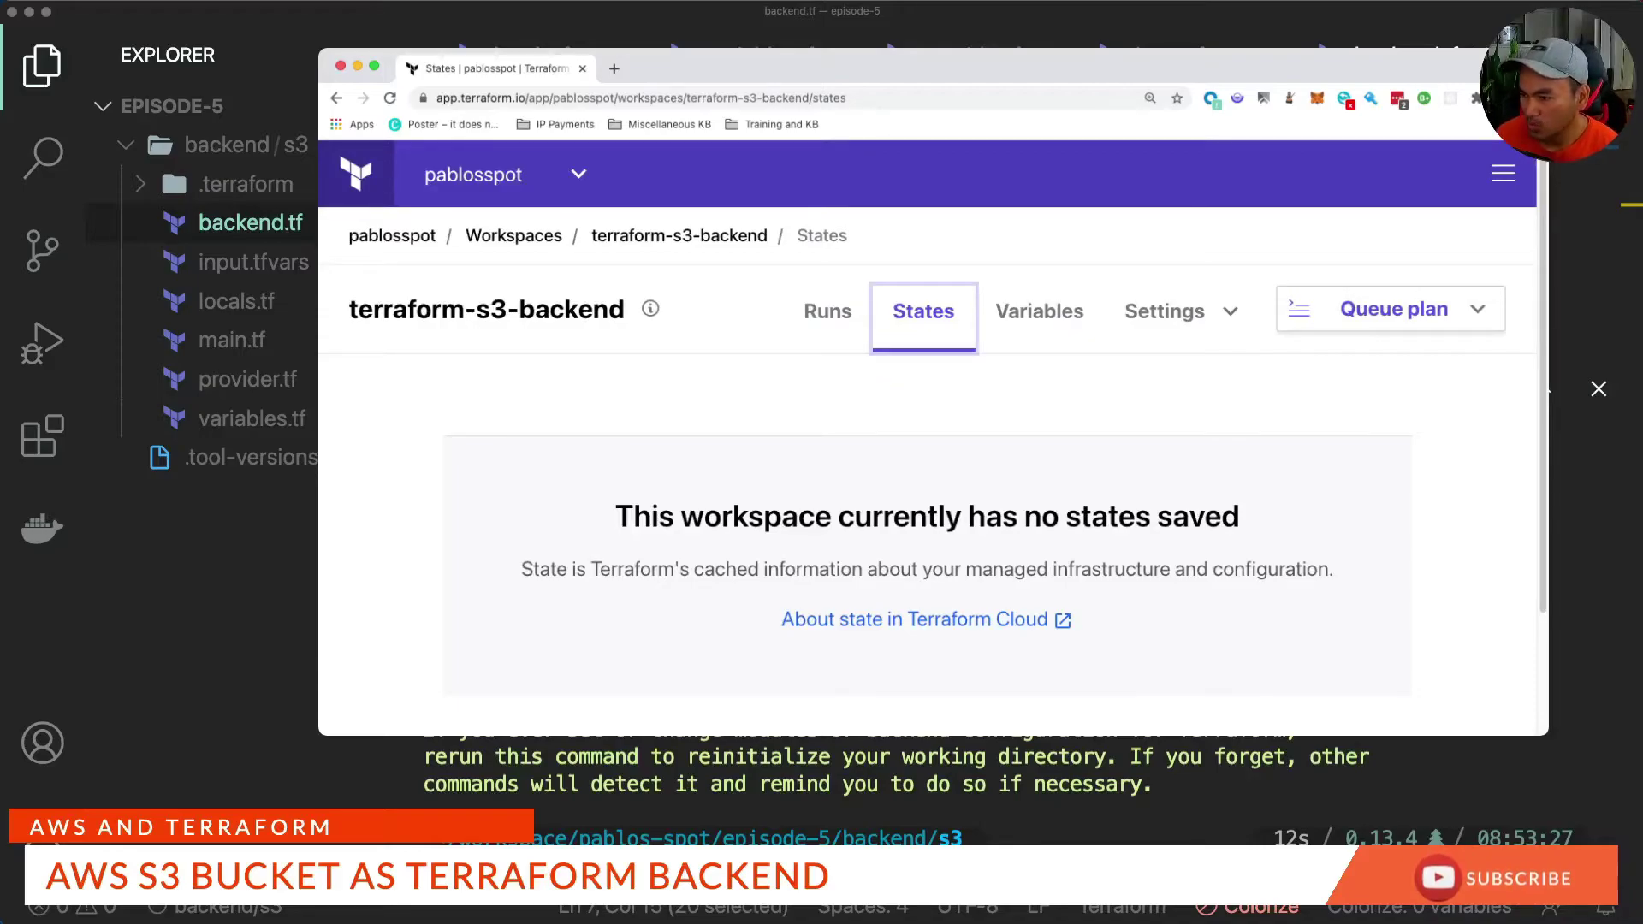
pyautogui.click(1164, 310)
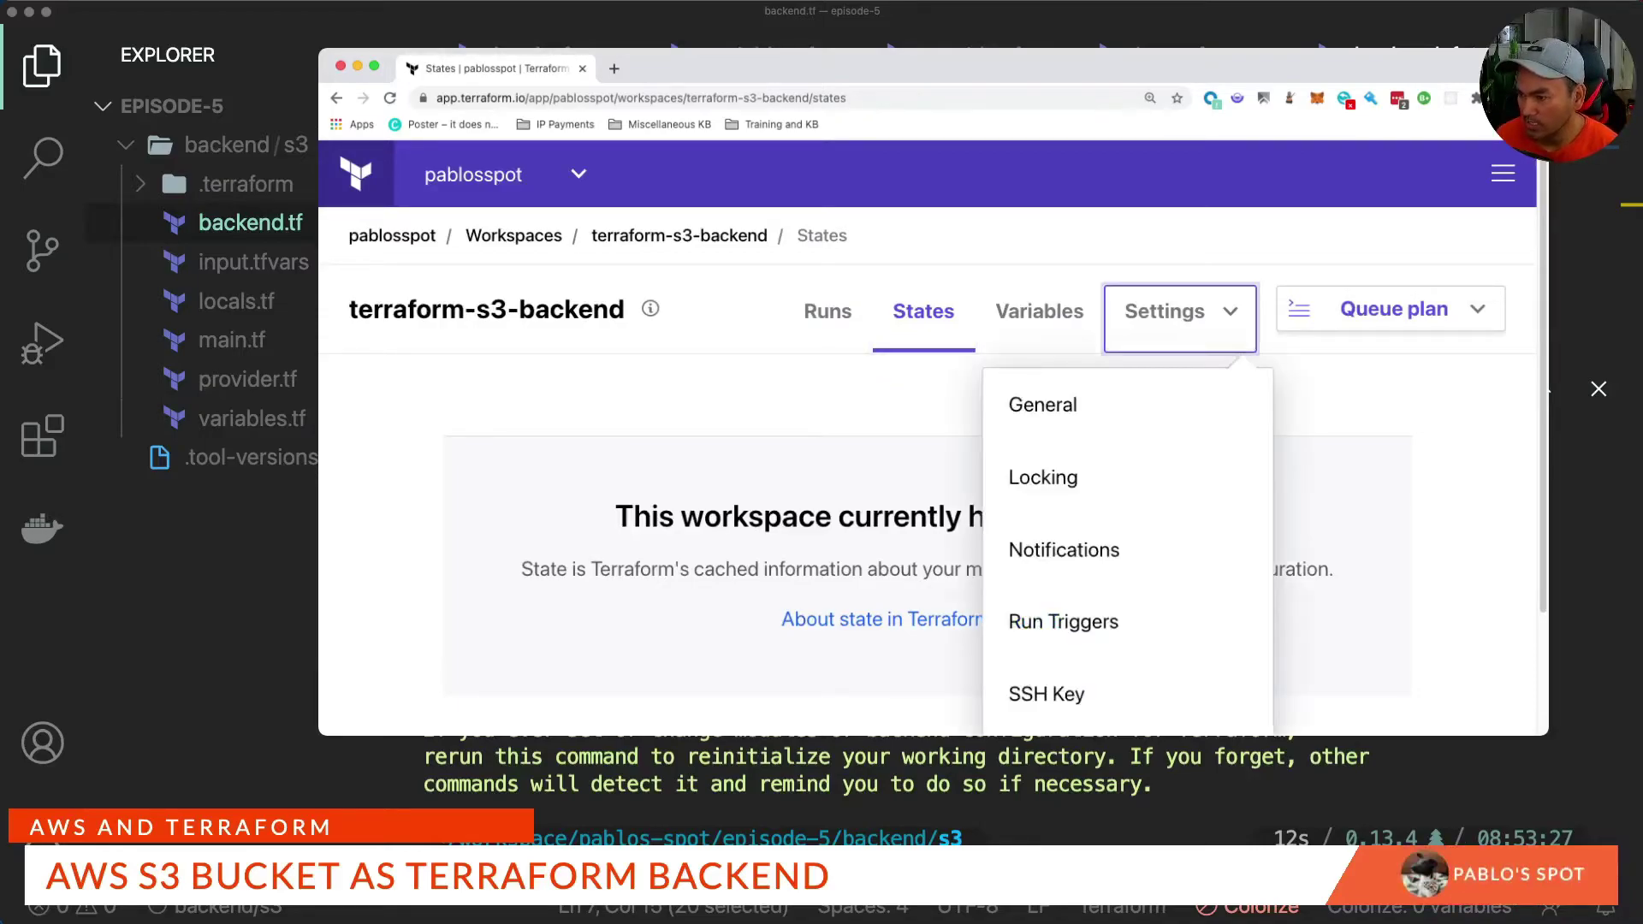
pyautogui.click(1042, 405)
pyautogui.scroll(-1, 933, 438)
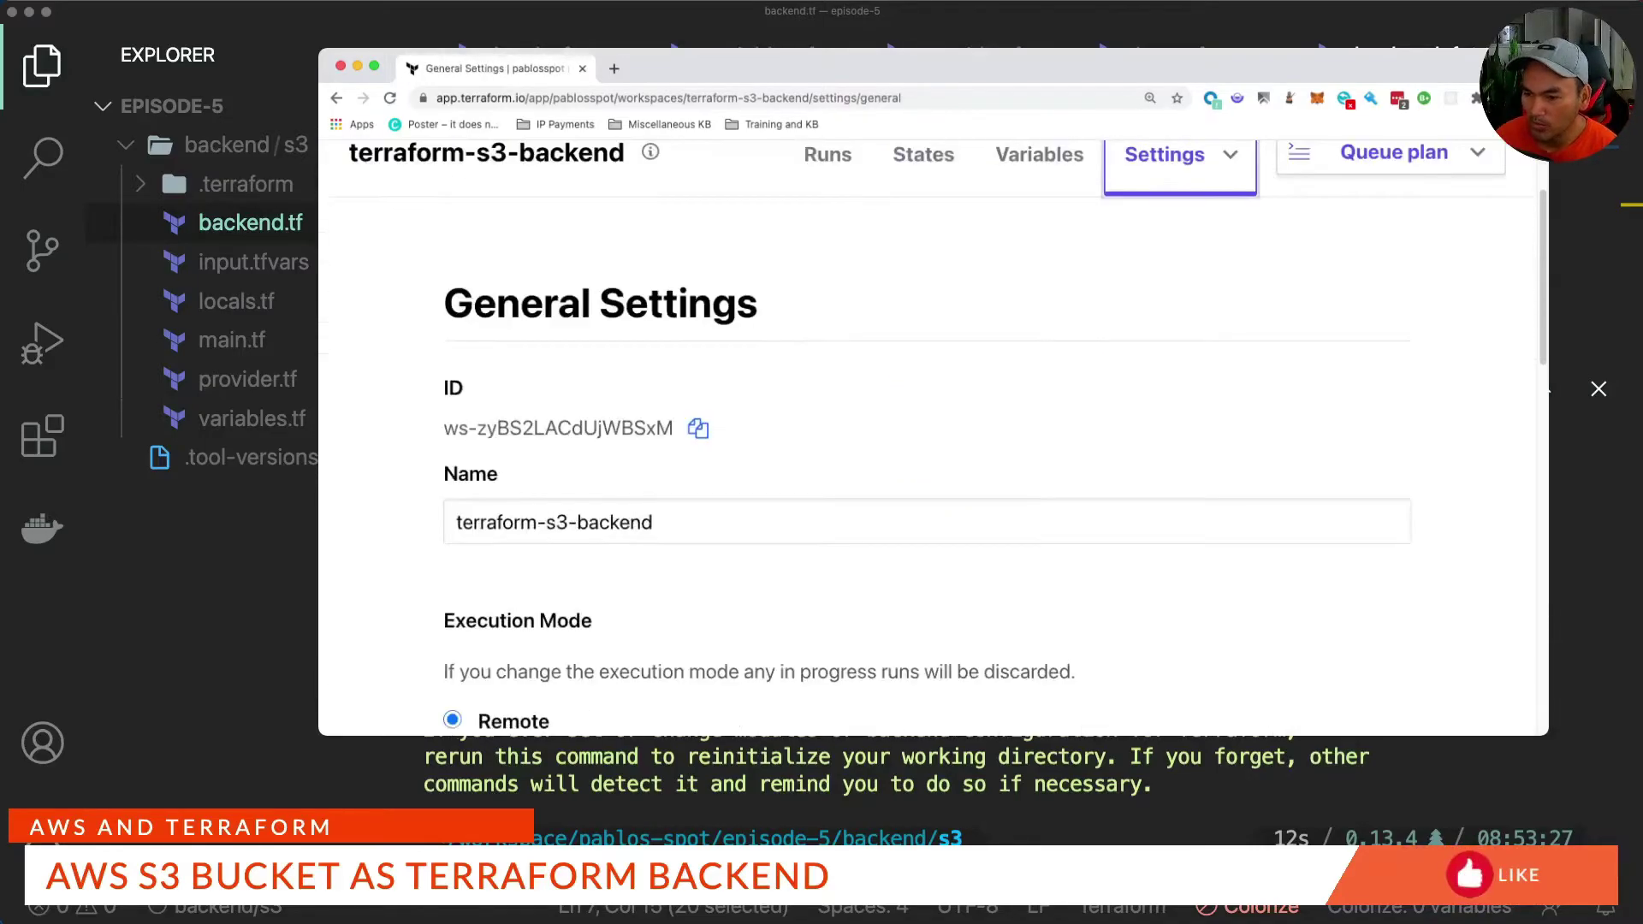
pyautogui.scroll(-3, 933, 436)
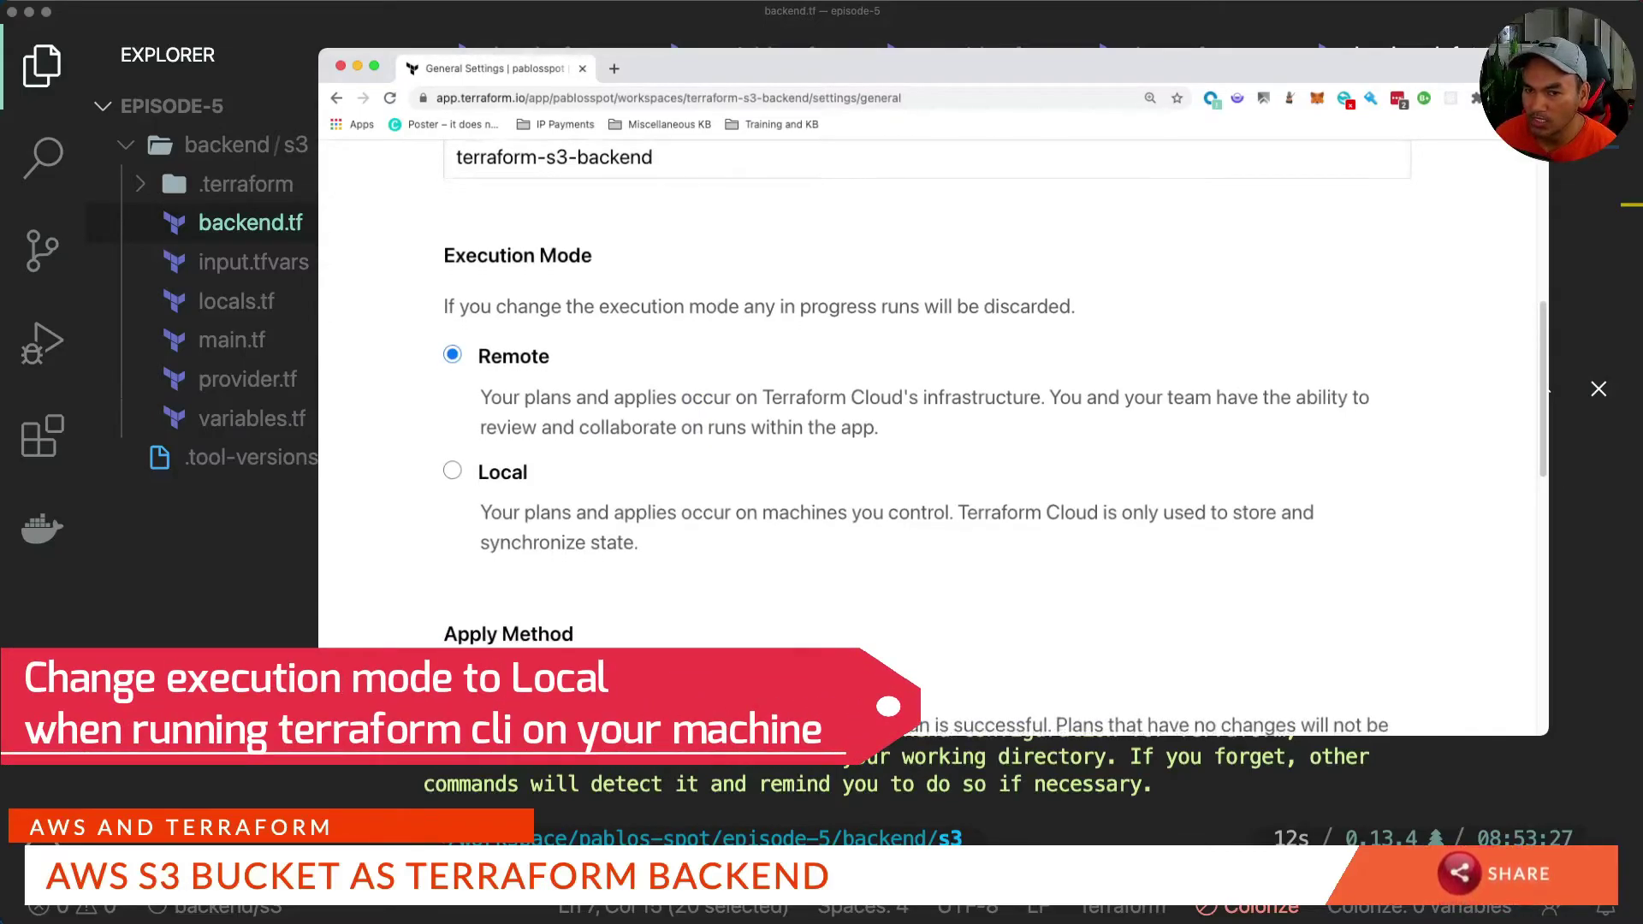
pyautogui.scroll(-1, 933, 437)
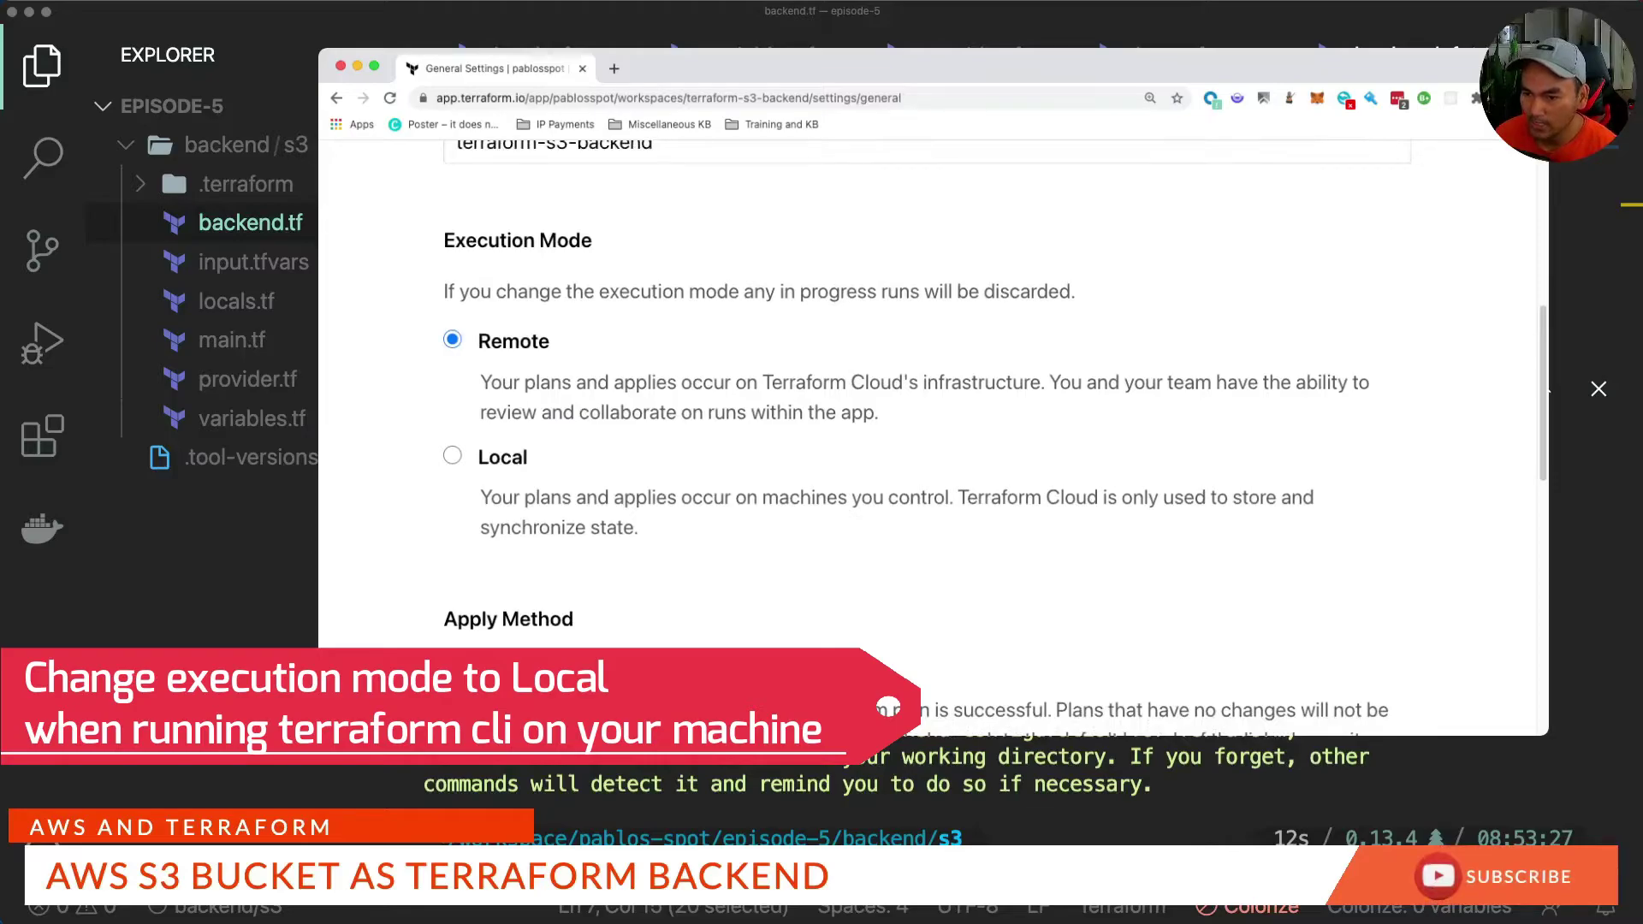
pyautogui.click(452, 456)
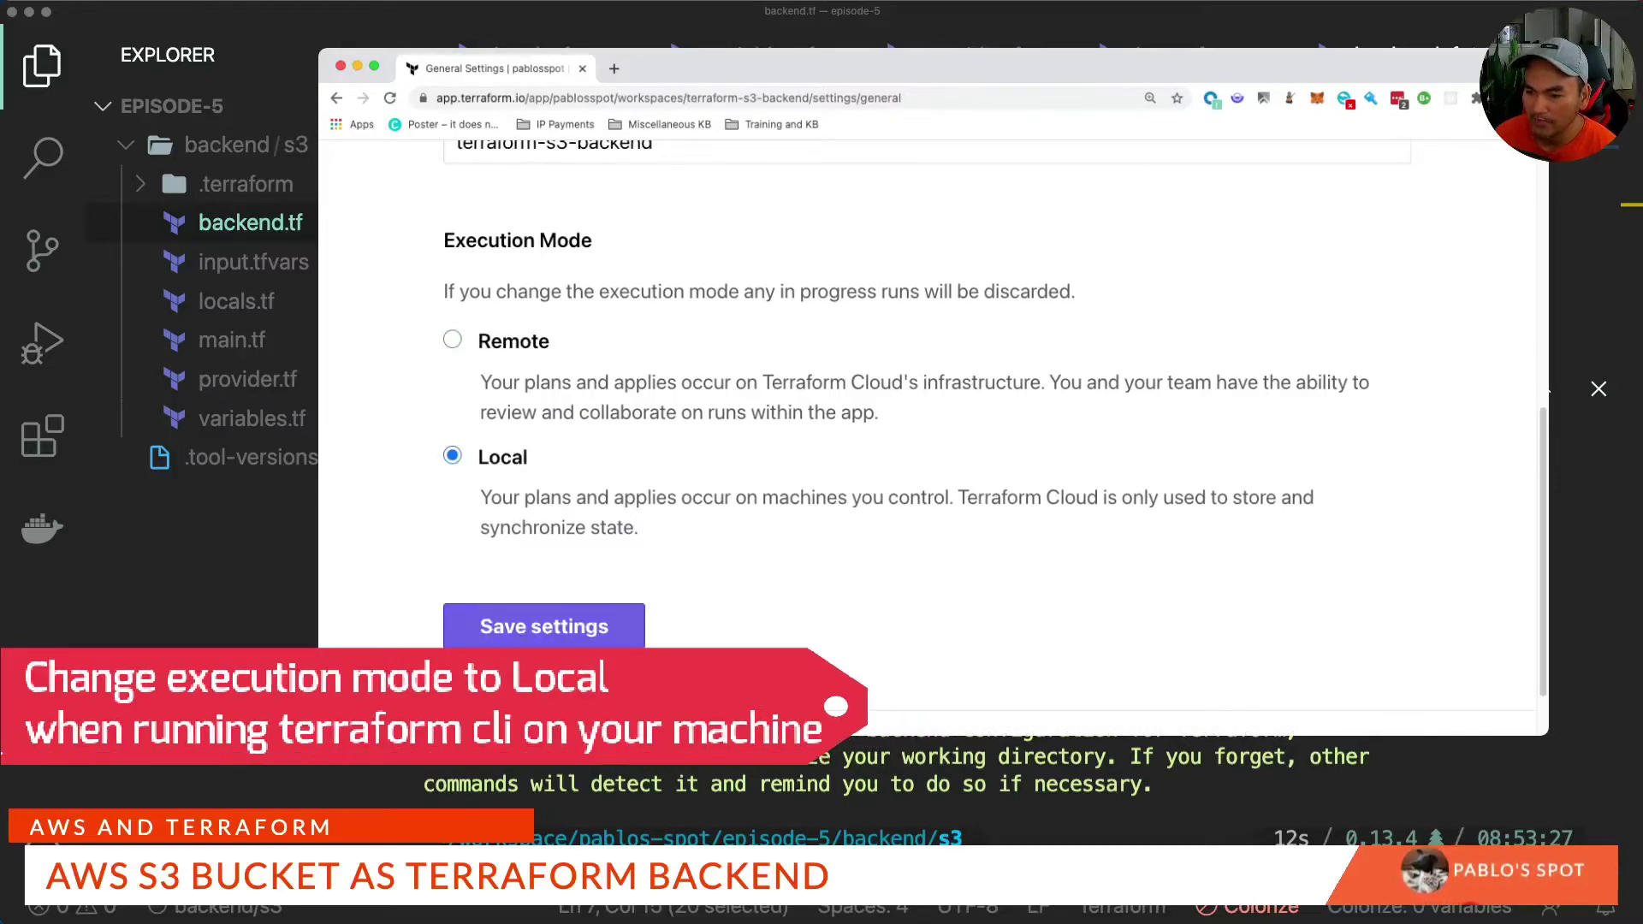
pyautogui.click(543, 624)
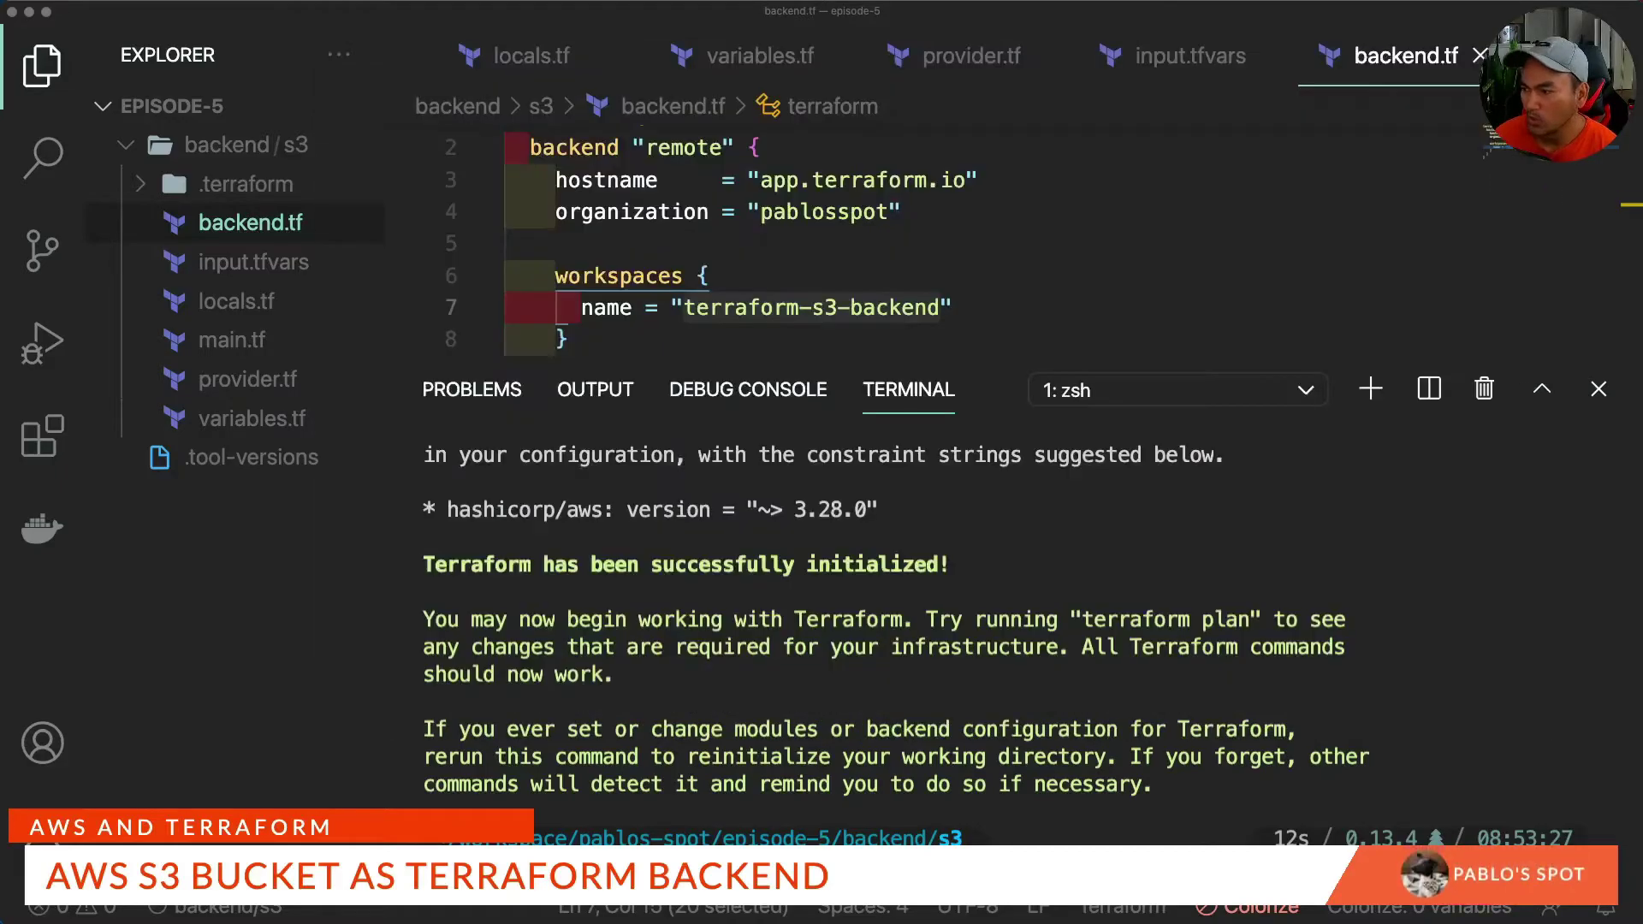
# Run terraform plan with -var-file input.tfvars.
pyautogui.hotkey('ctrl', 'l')
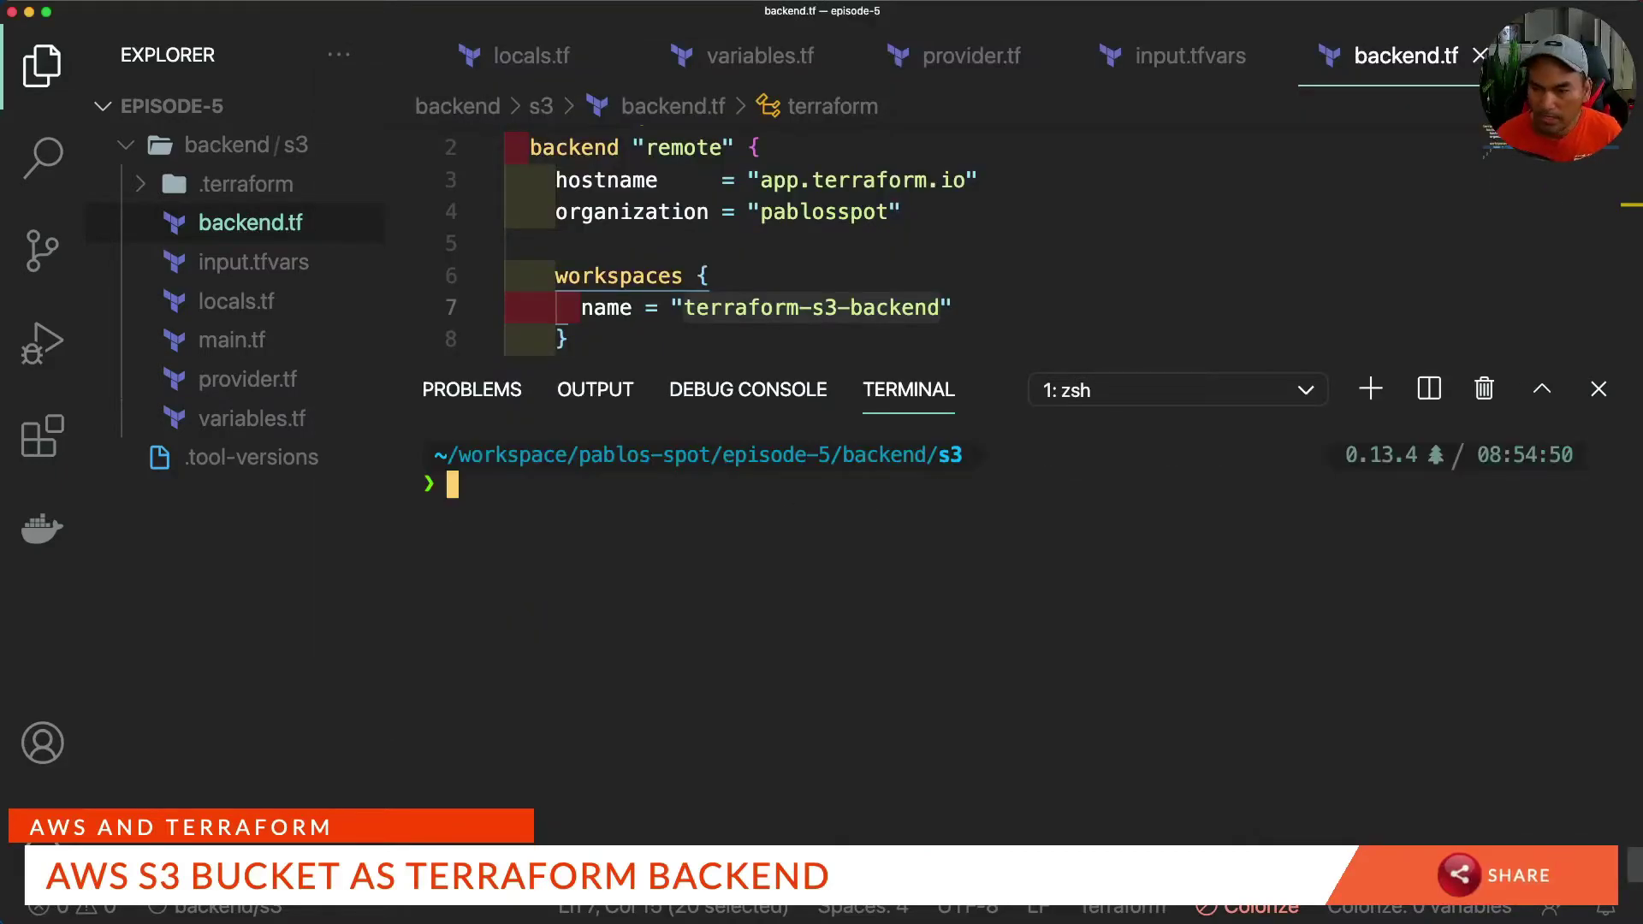
pyautogui.write('terraform pla')
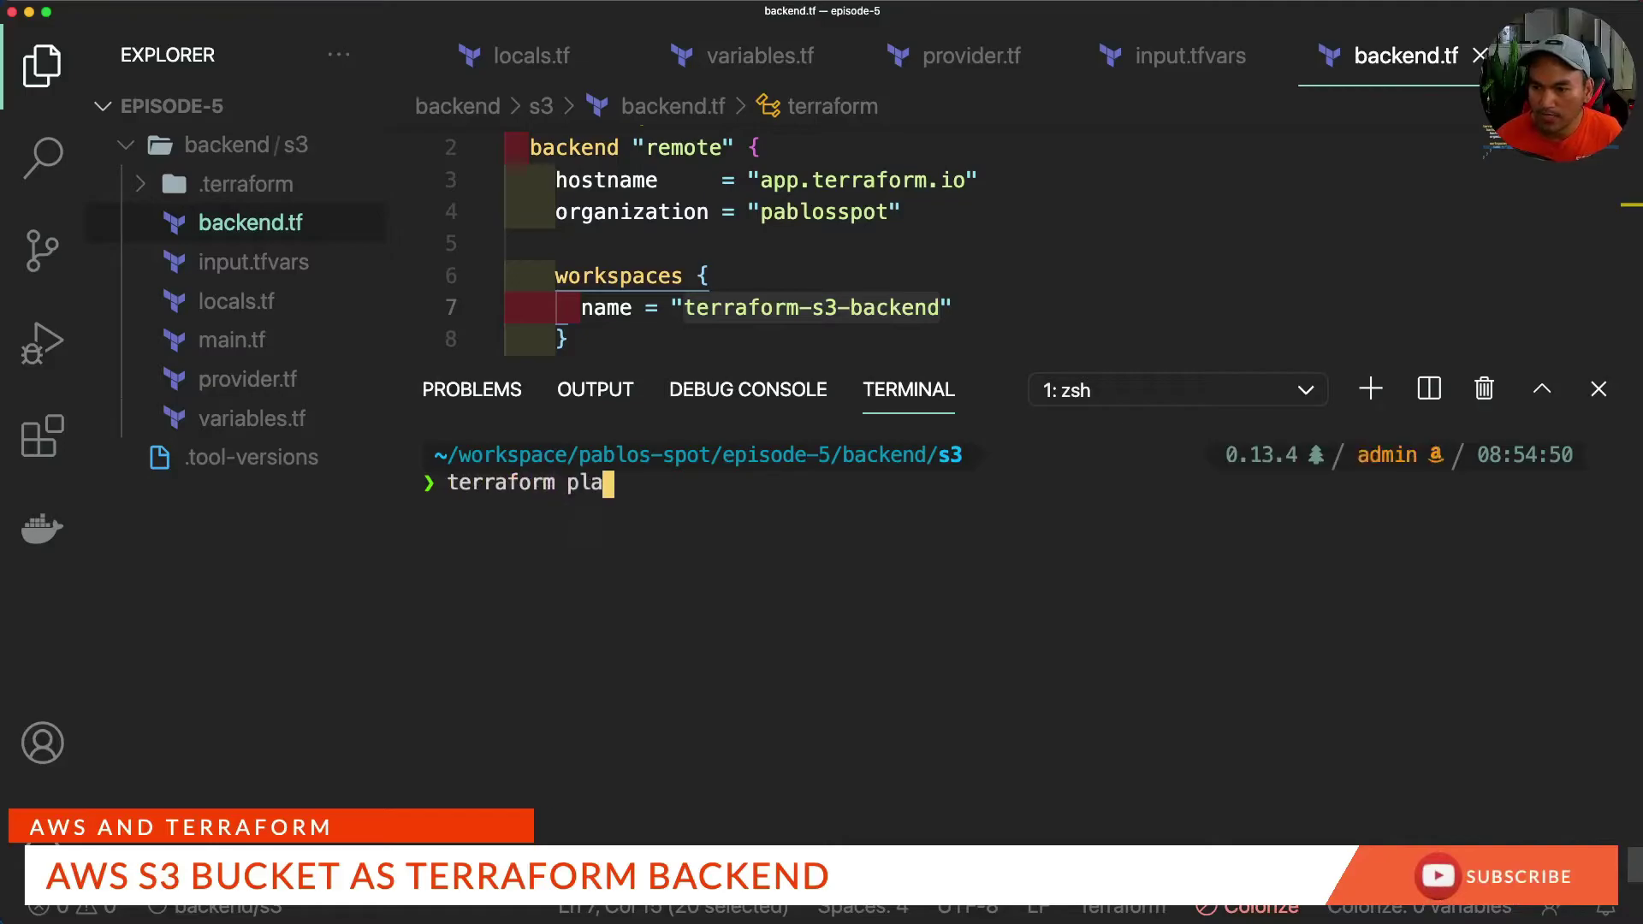
pyautogui.write('n -varf')
pyautogui.press('BackSpace')
pyautogui.write('-file input.tfvars')
pyautogui.press('Return')
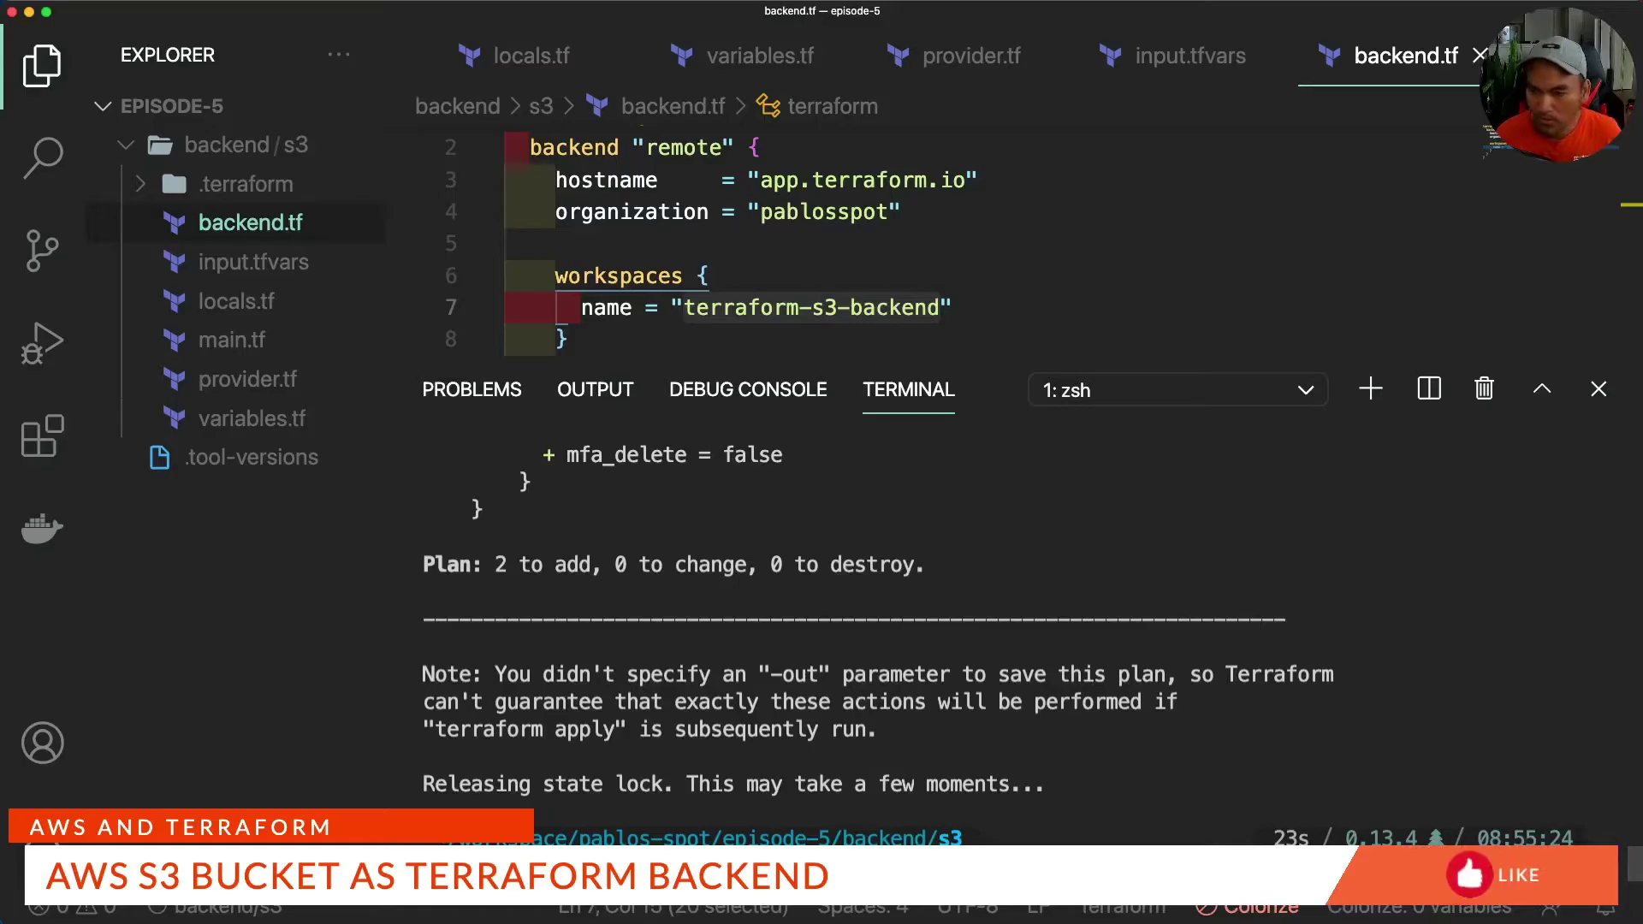
# Rerun the plan saving it to out.tfplan, reporting 2 resources to add.
pyautogui.hotkey('ctrl', 'l')
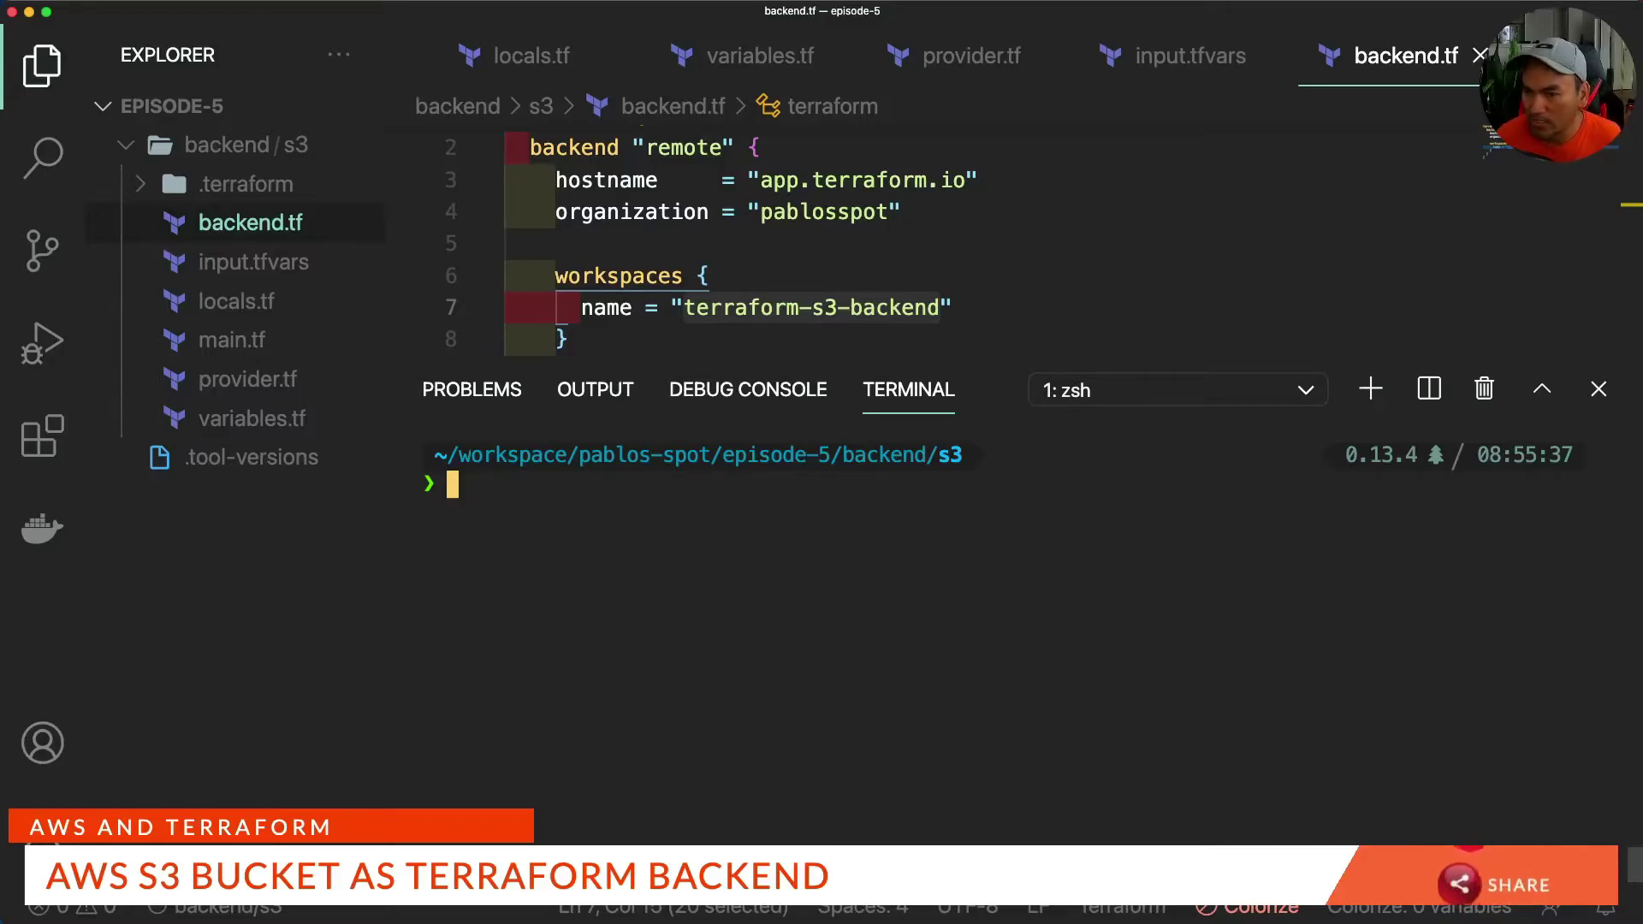
pyautogui.press('Up')
pyautogui.press('Up')
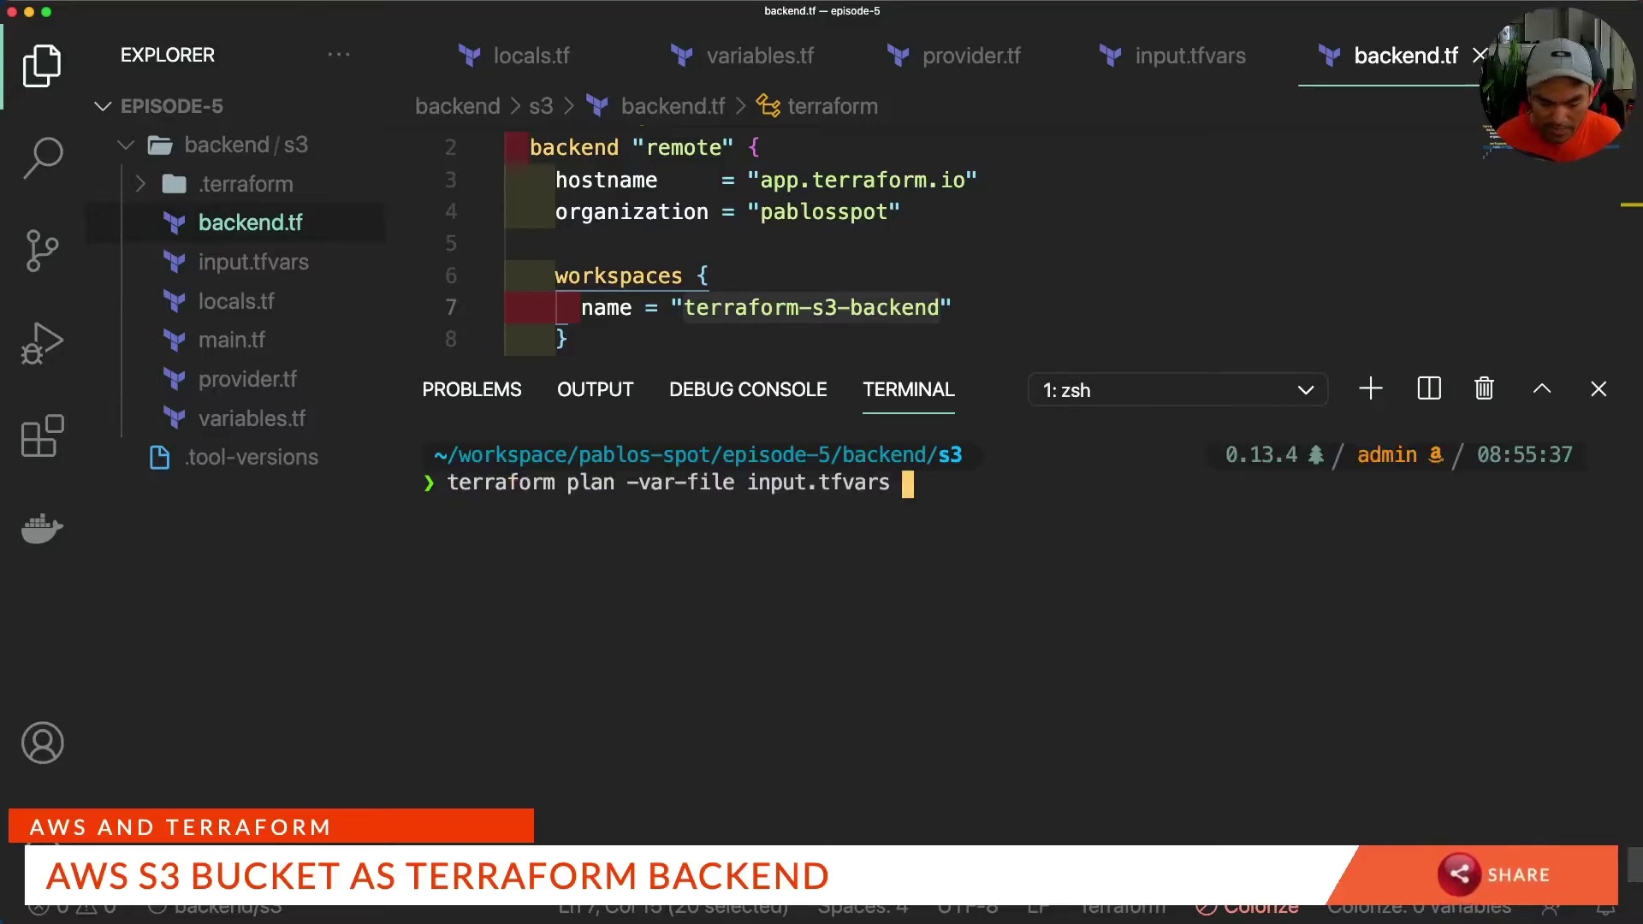
pyautogui.write('-out out.tfplan')
pyautogui.press('Return')
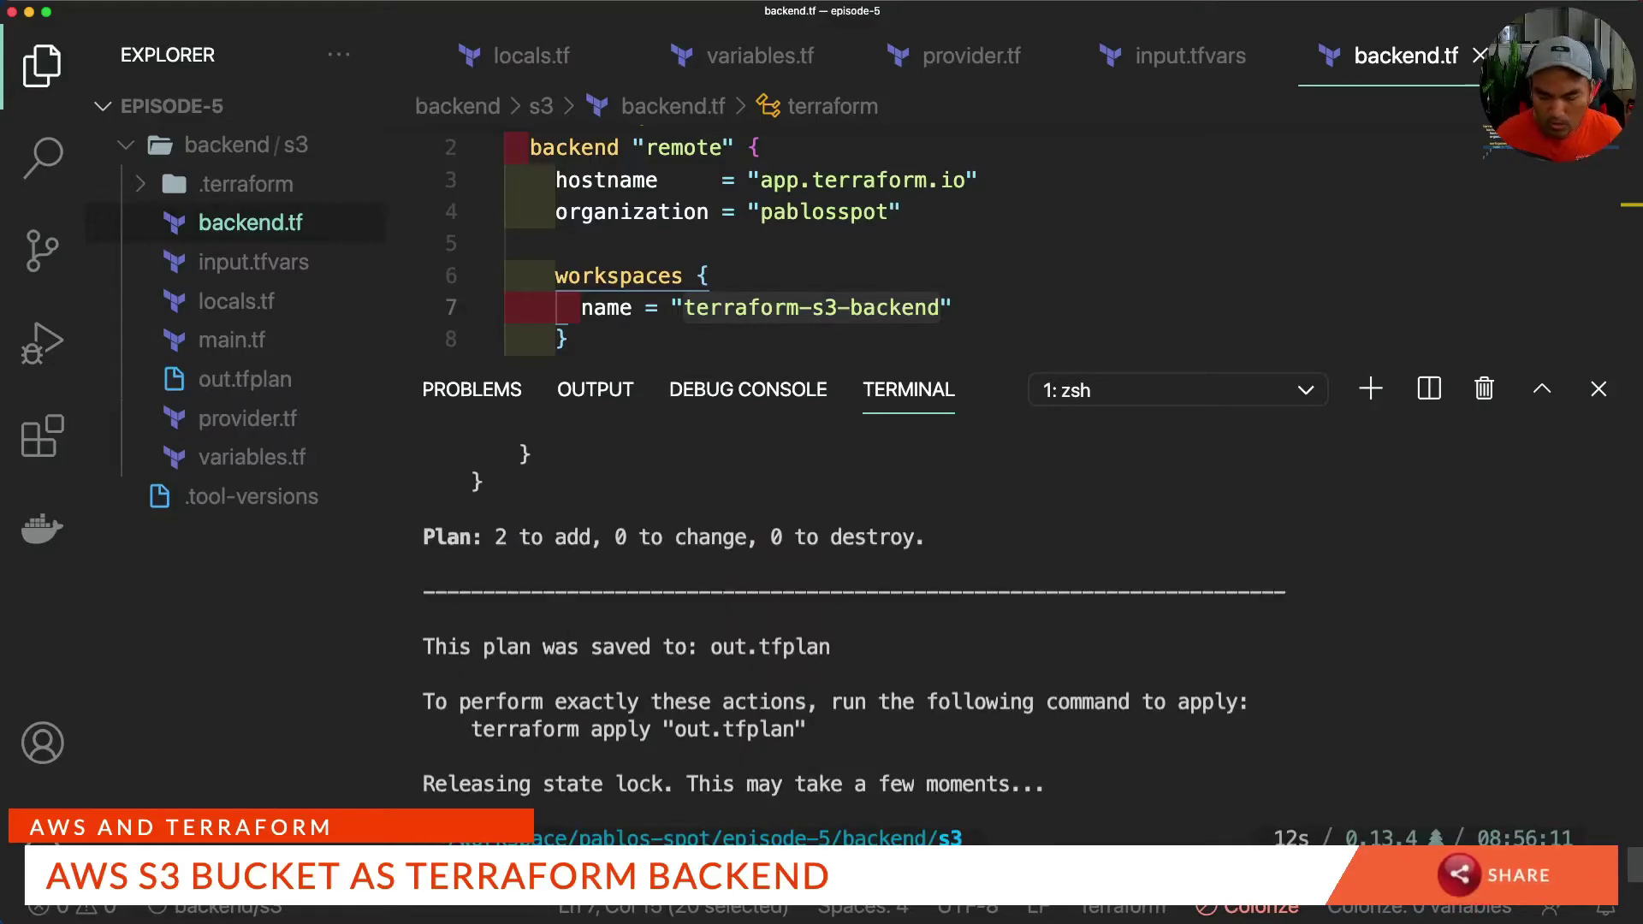
pyautogui.hotkey('ctrl', 'l')
pyautogui.write('ls ')
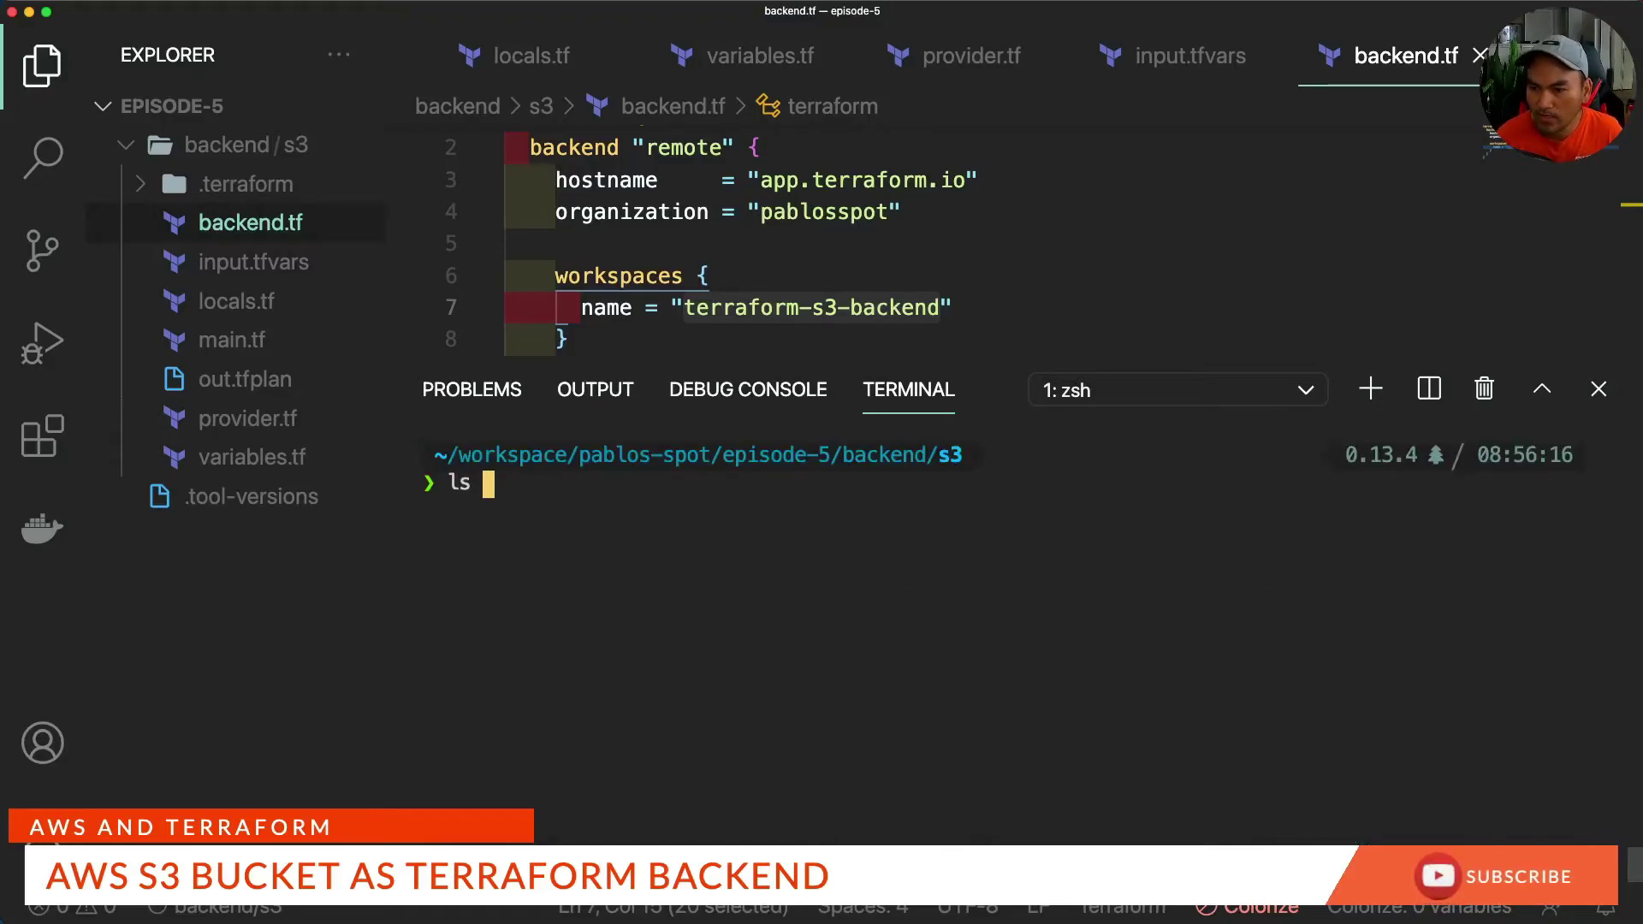
pyautogui.write('-')
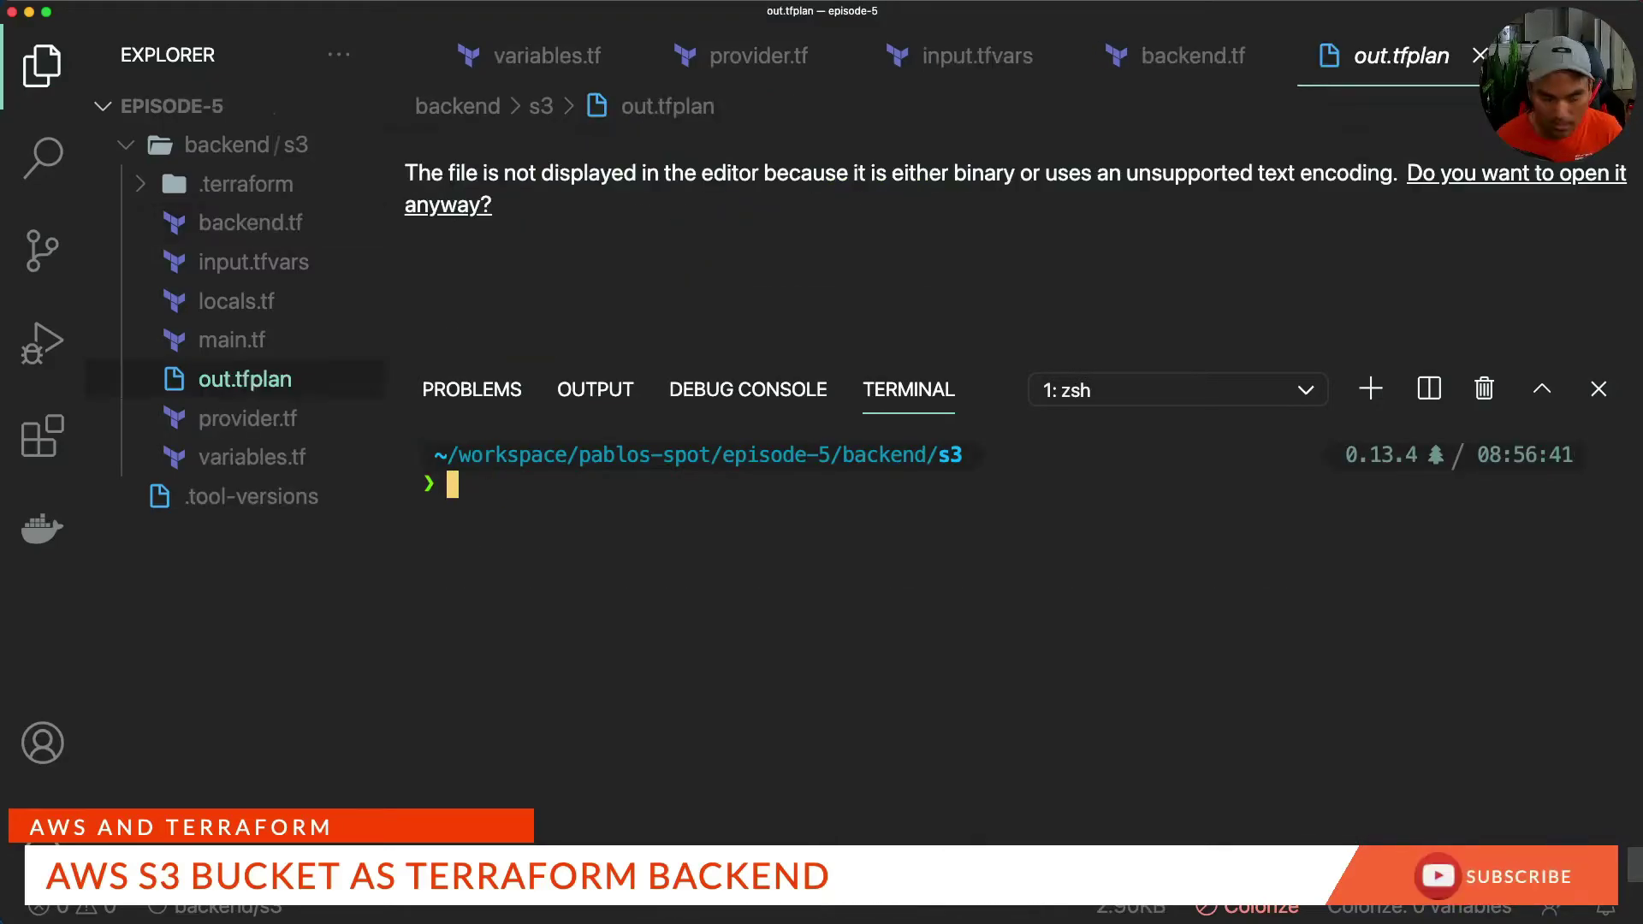
pyautogui.write('terraform apply out.tfplan')
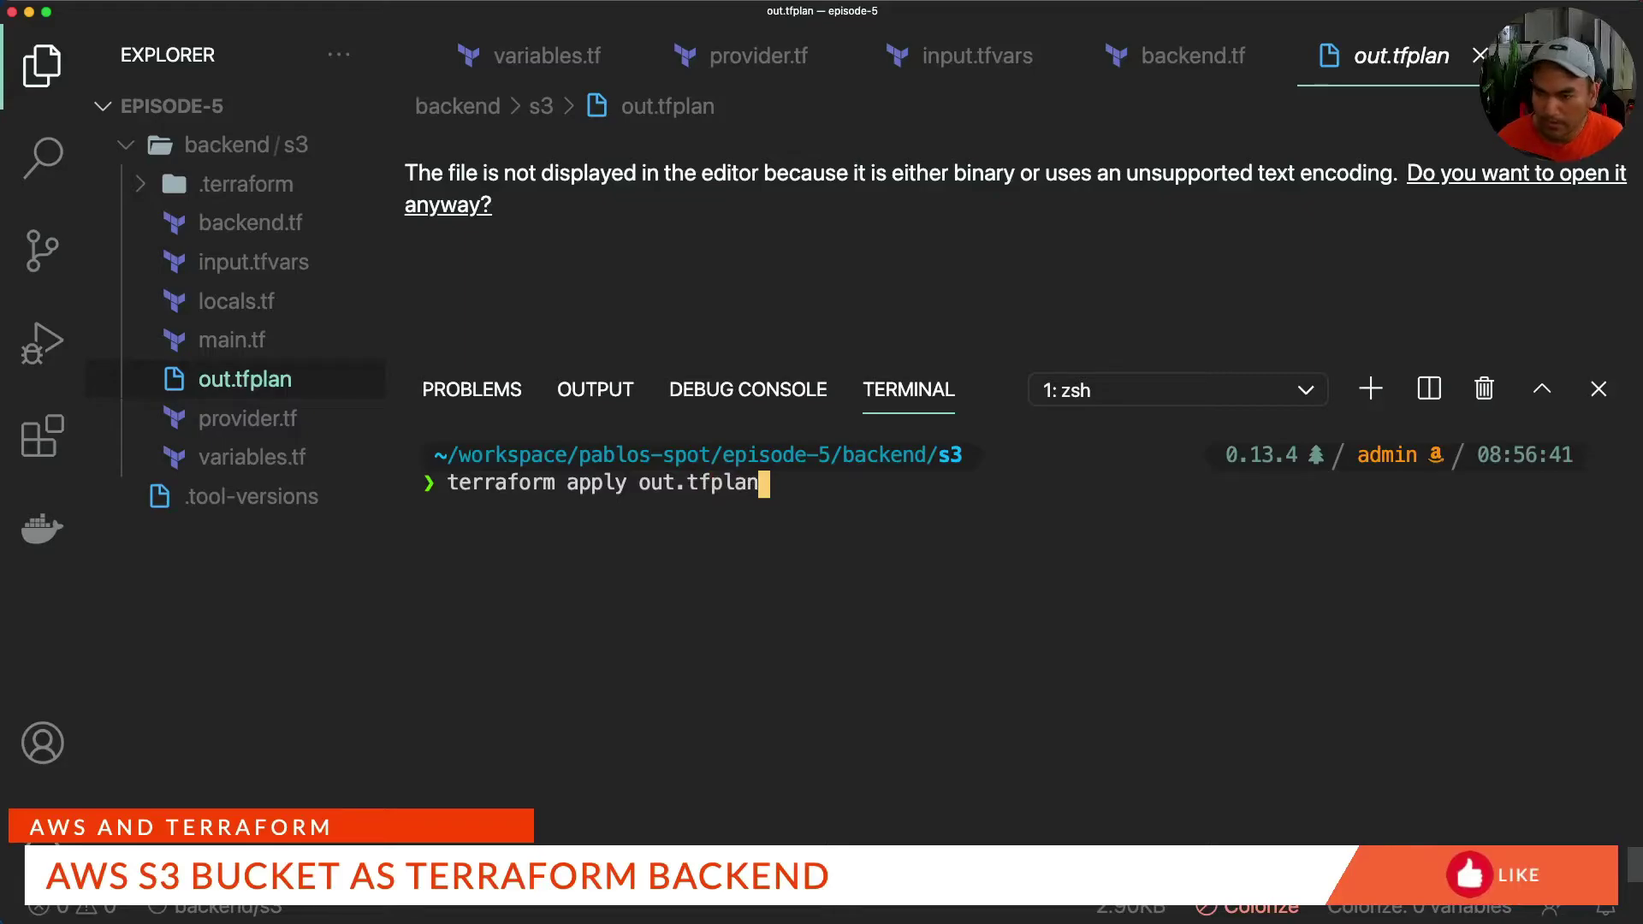
# Apply out.tfplan, then view the workspace's States list in Terraform Cloud.
pyautogui.press('Return')
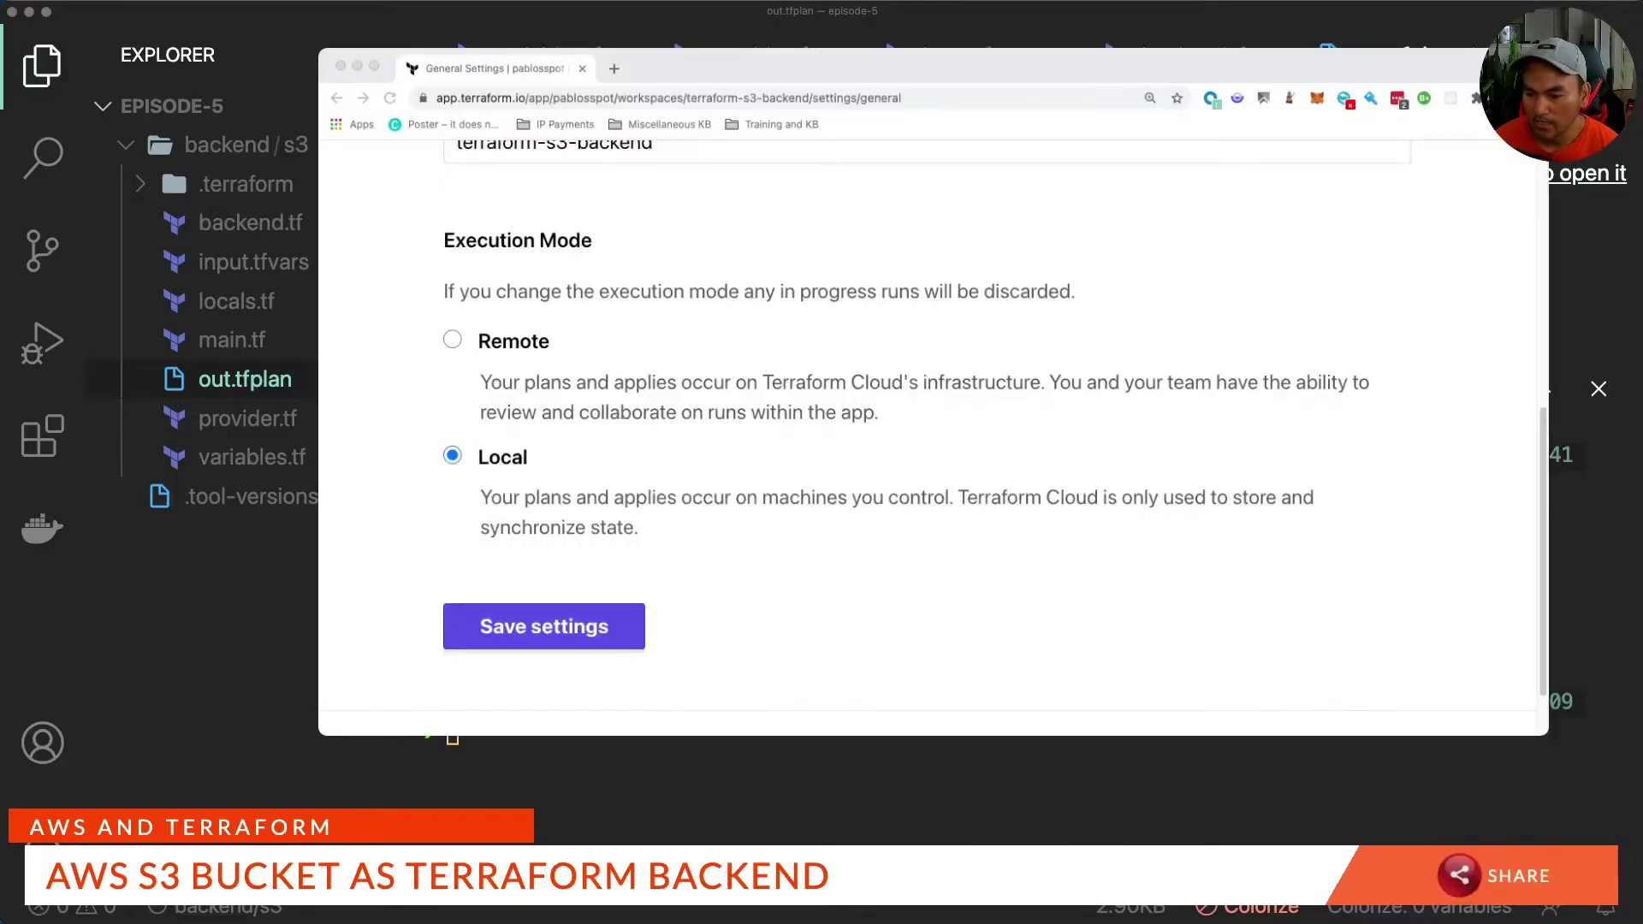
pyautogui.scroll(5, 934, 437)
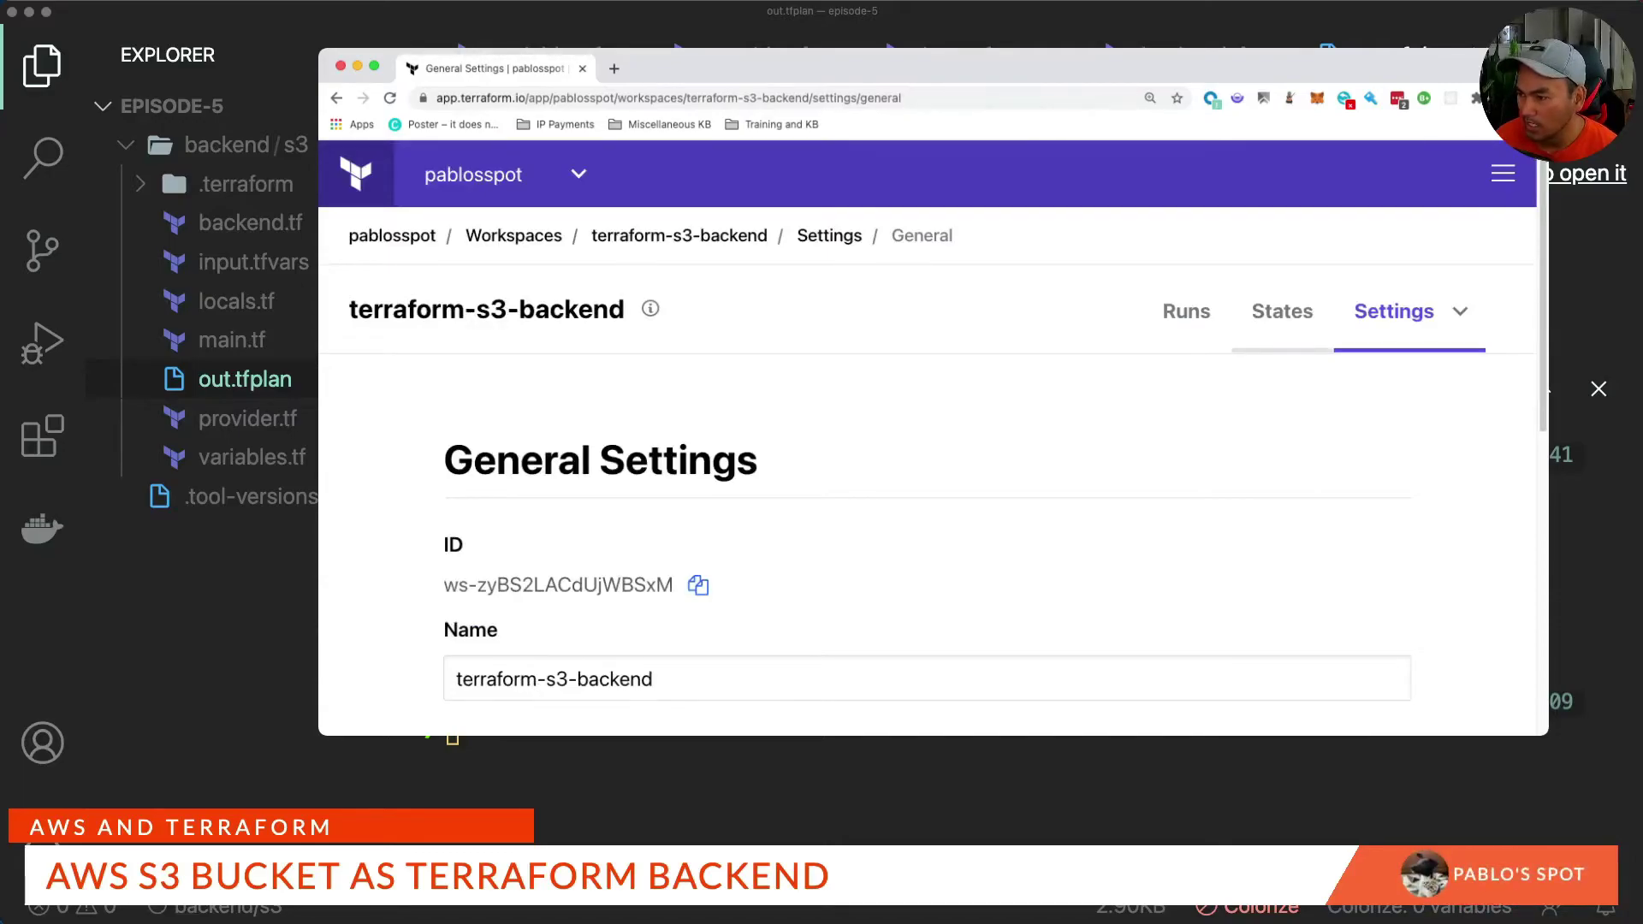
pyautogui.click(1283, 311)
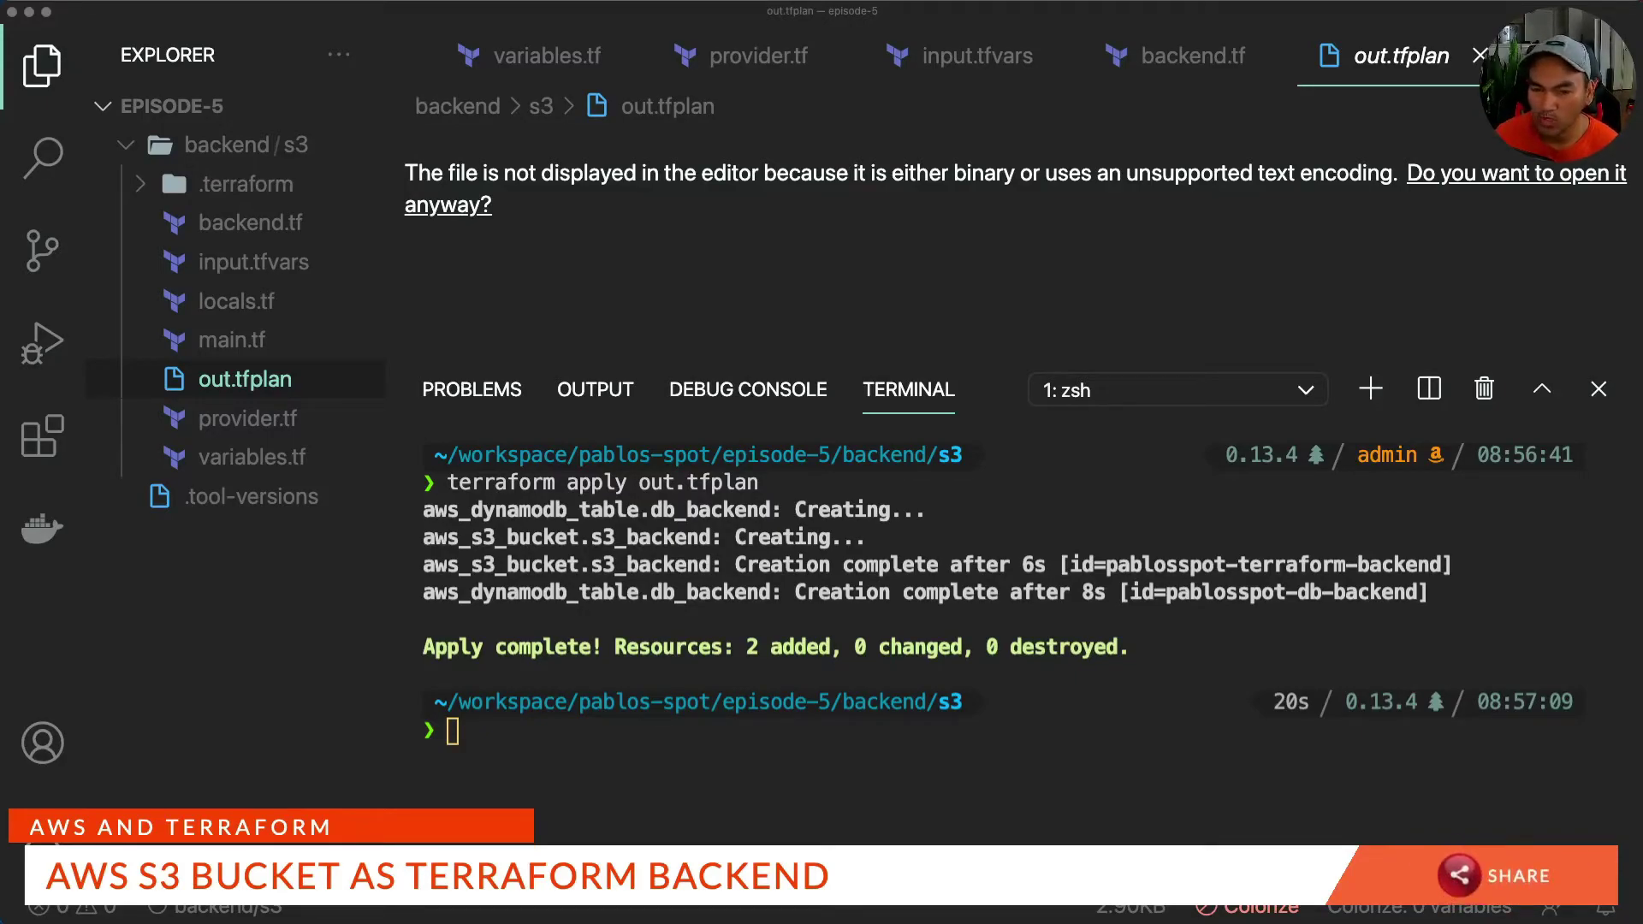
# Confirm the empty pablosspot-terraform-backend bucket and the pablosspot-db-backend DynamoDB table in AWS.
pyautogui.press('super+Tab')
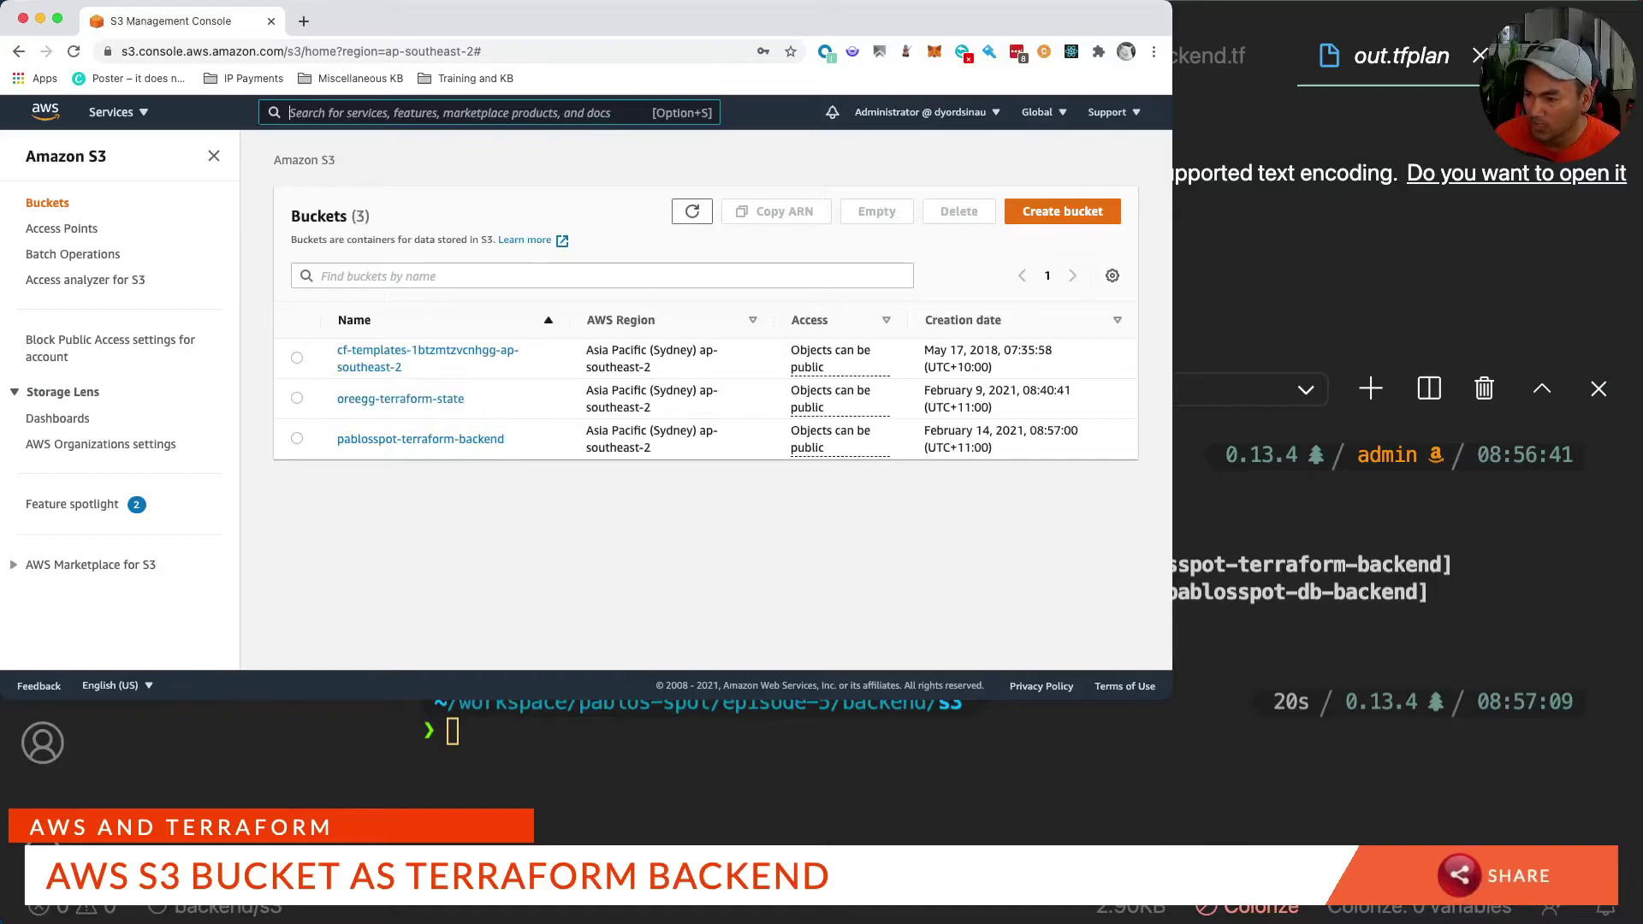
pyautogui.click(420, 437)
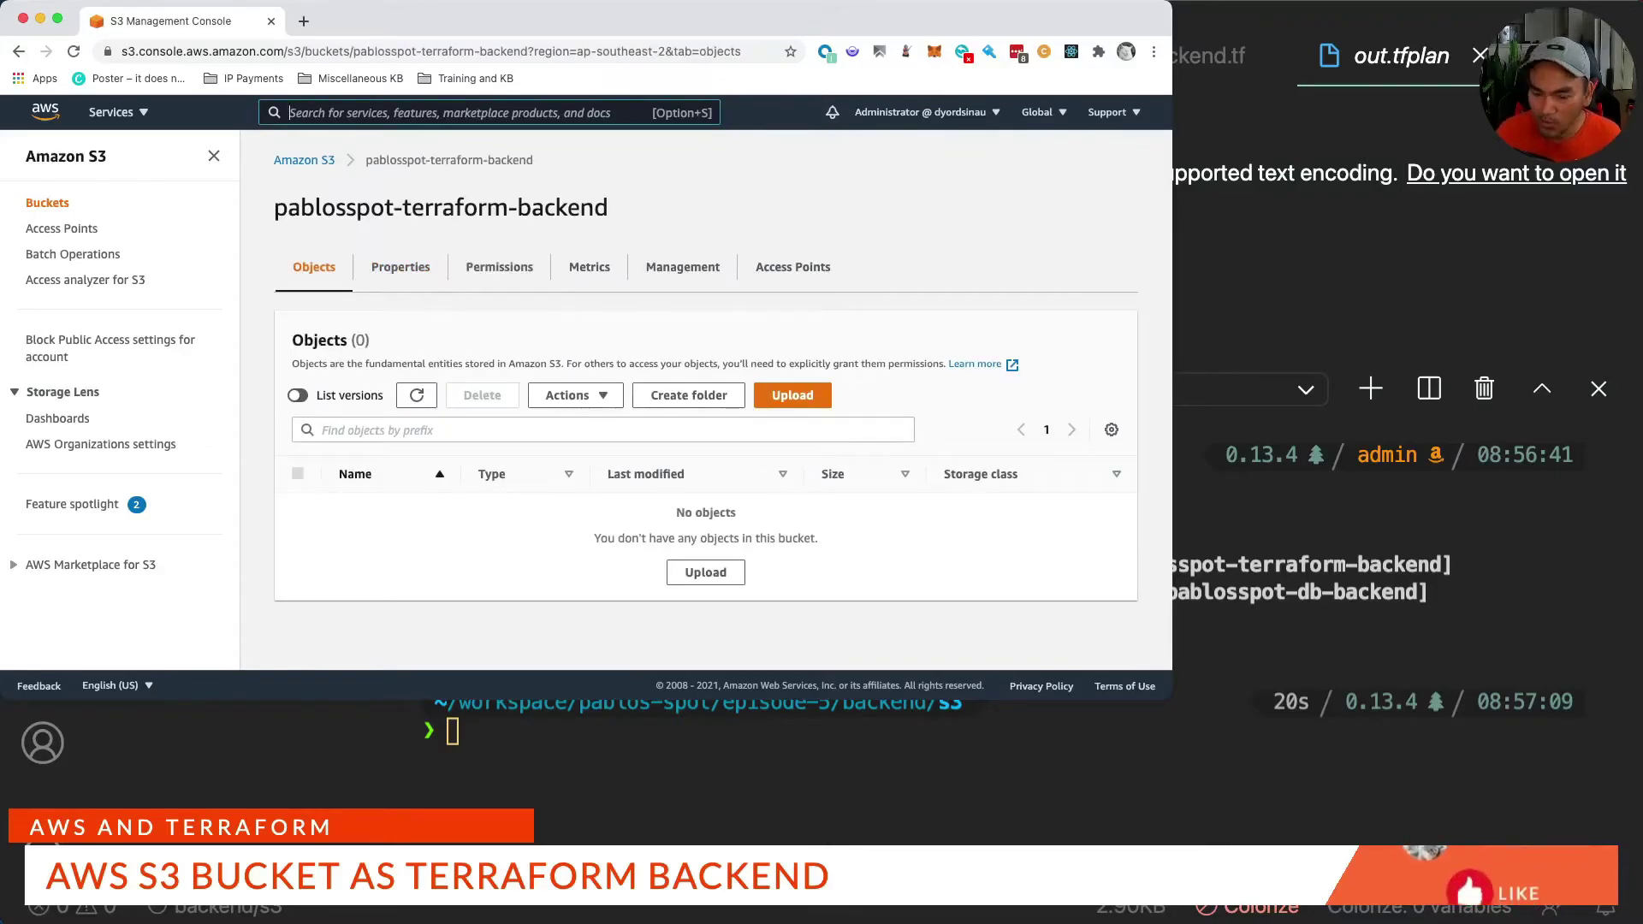
pyautogui.write('dyna')
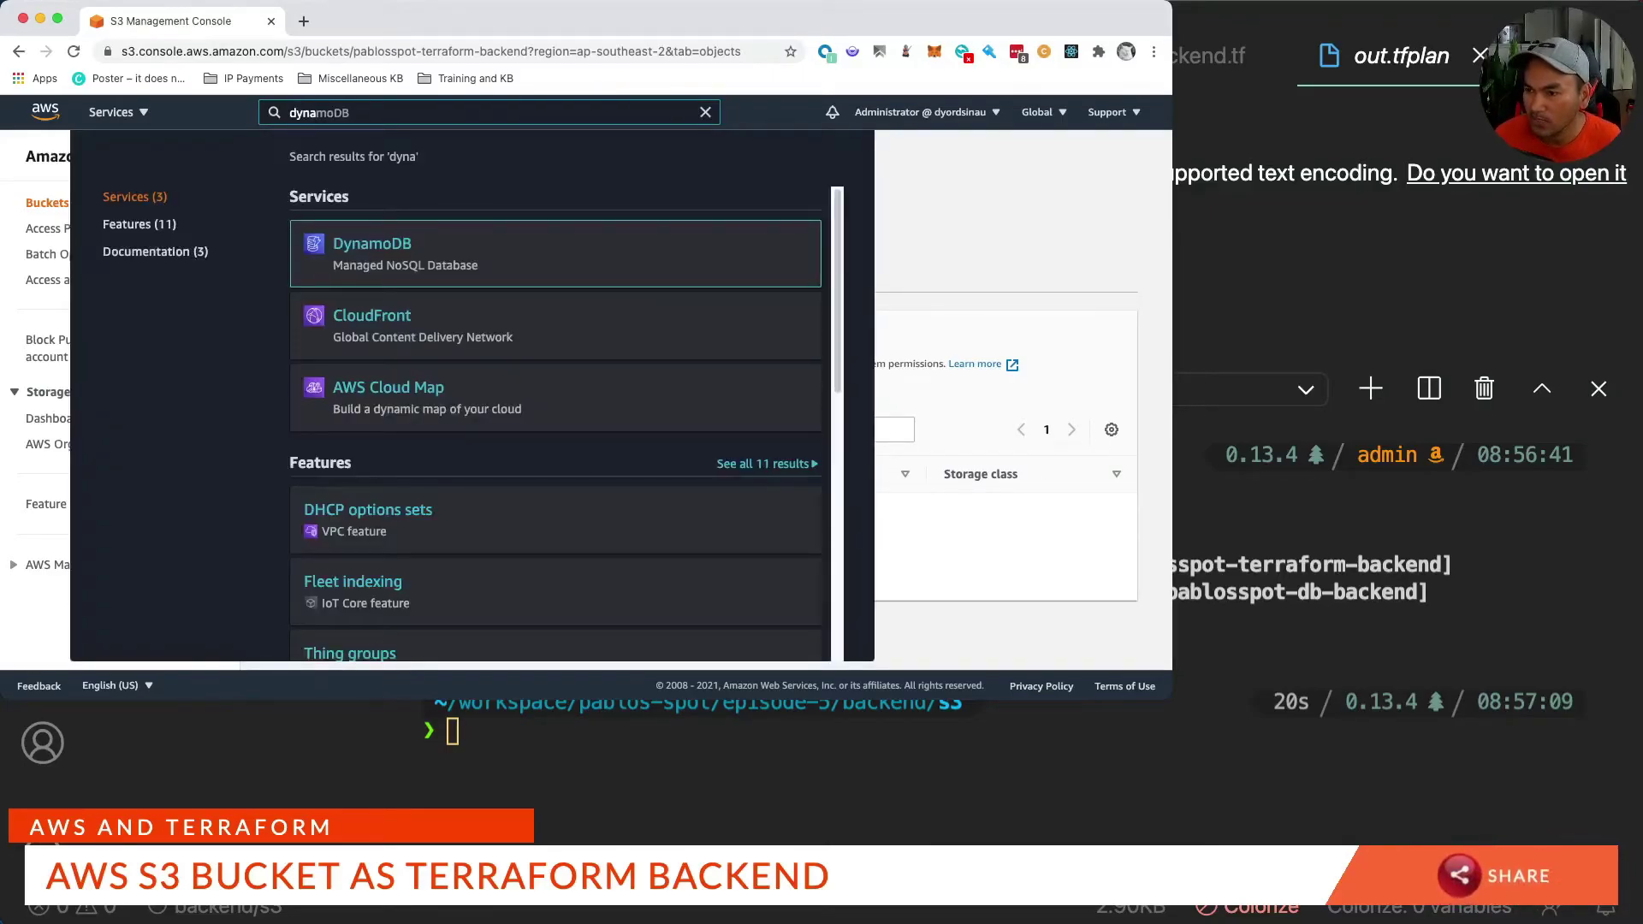
pyautogui.press('Return')
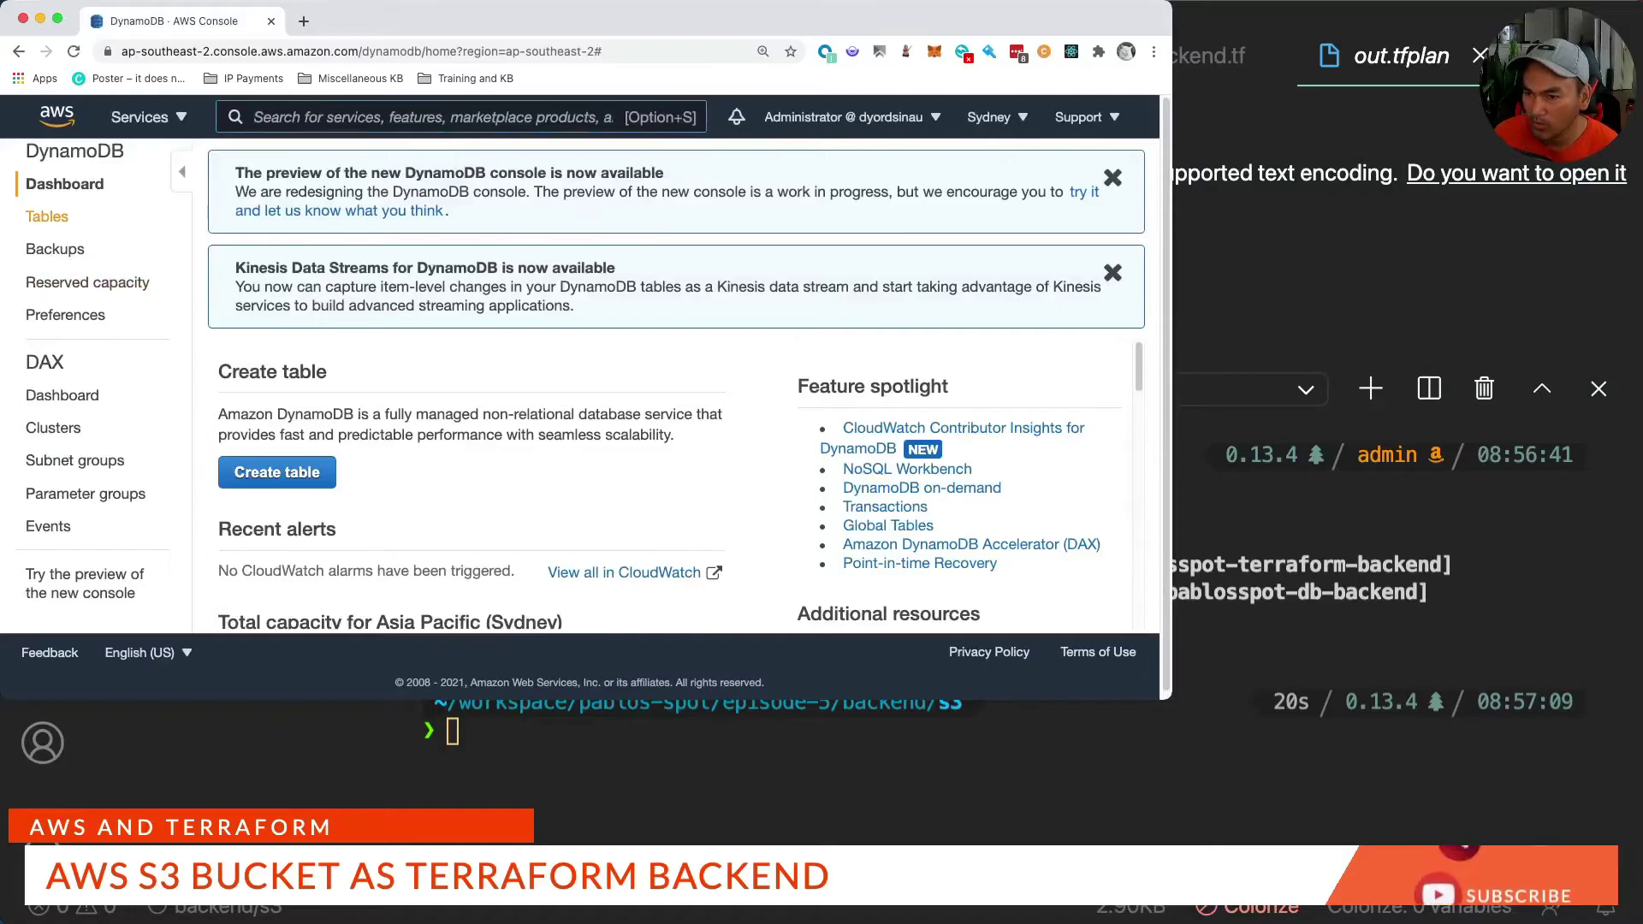
pyautogui.scroll(-1, 341, 536)
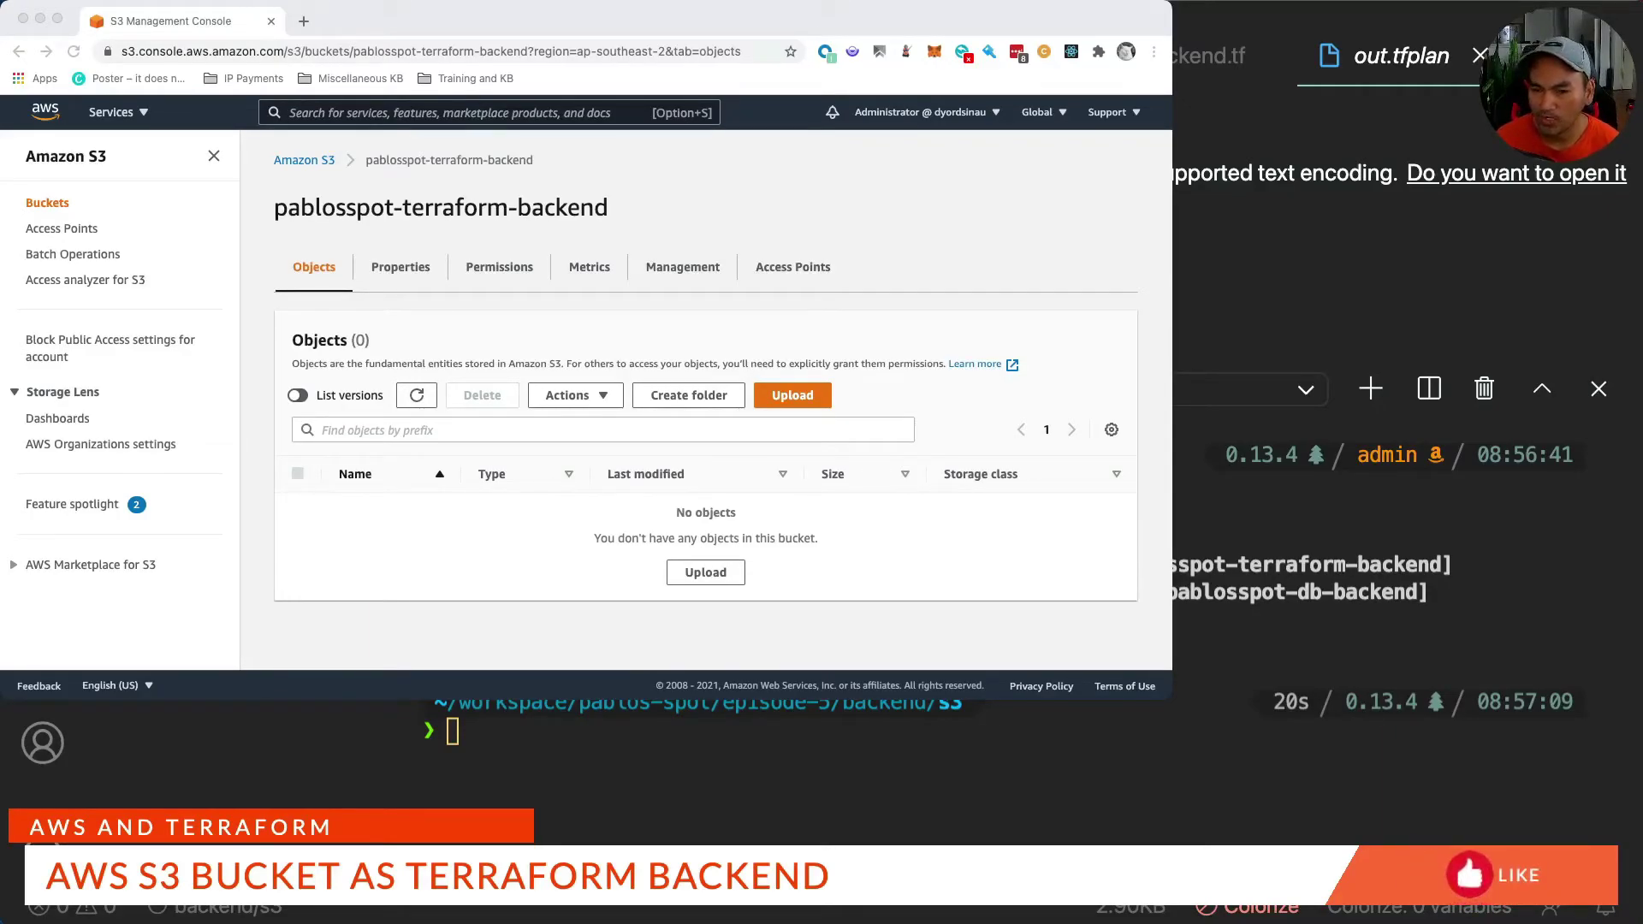
pyautogui.press('super+Tab')
# Create mainproject/main.tf containing an aws_s3_bucket resource snippet.
pyautogui.click(210, 105)
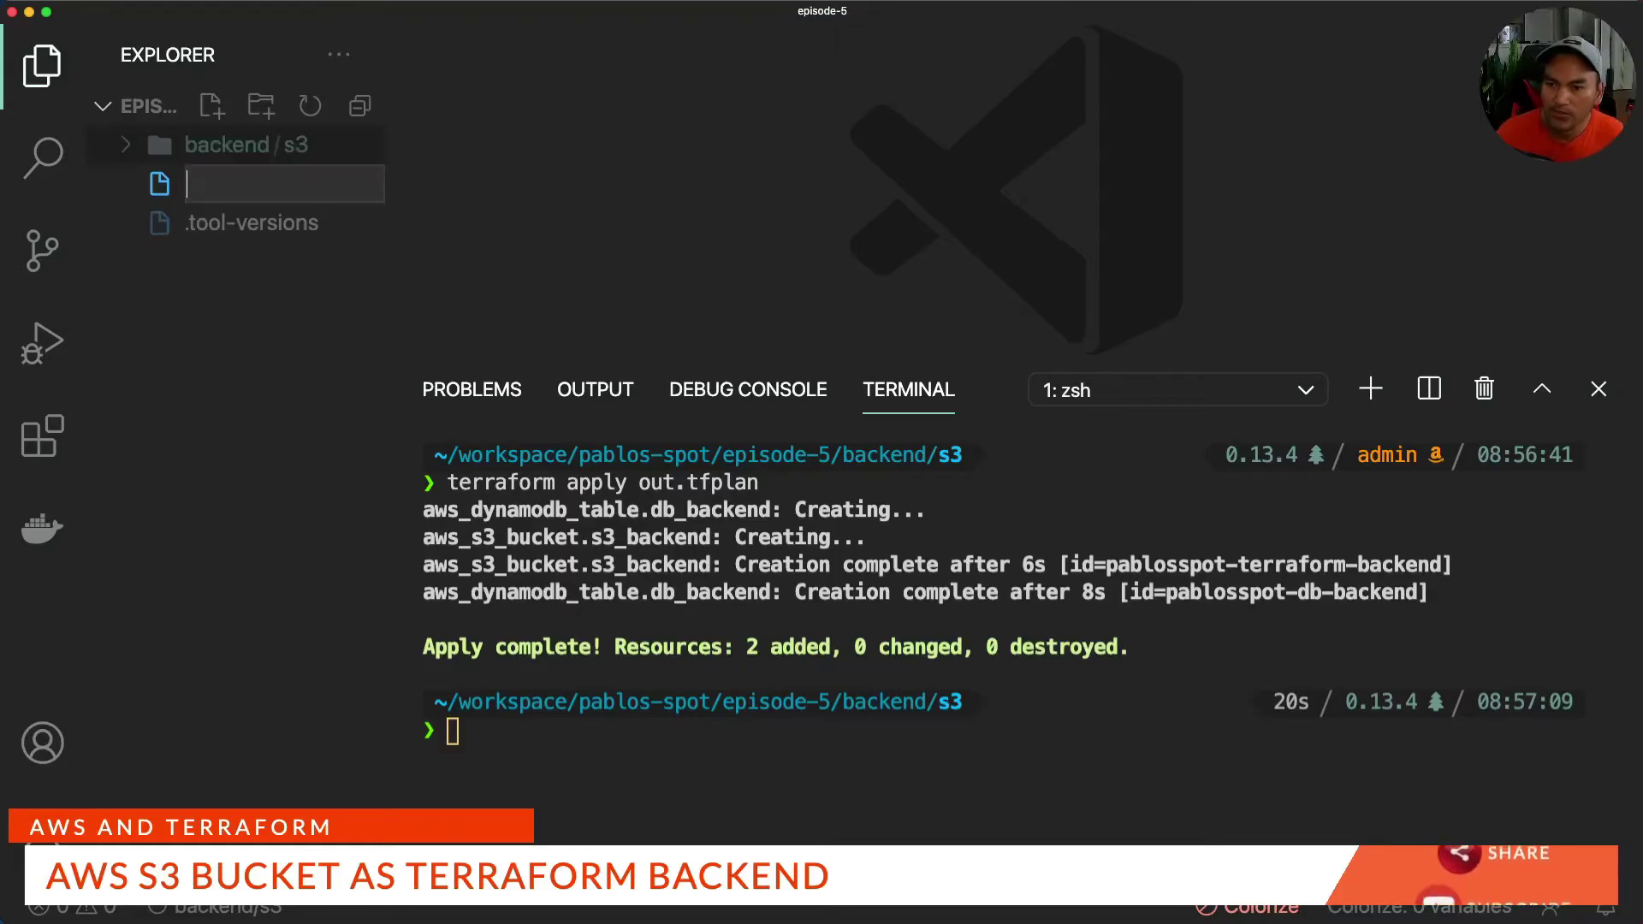
pyautogui.write('mainp')
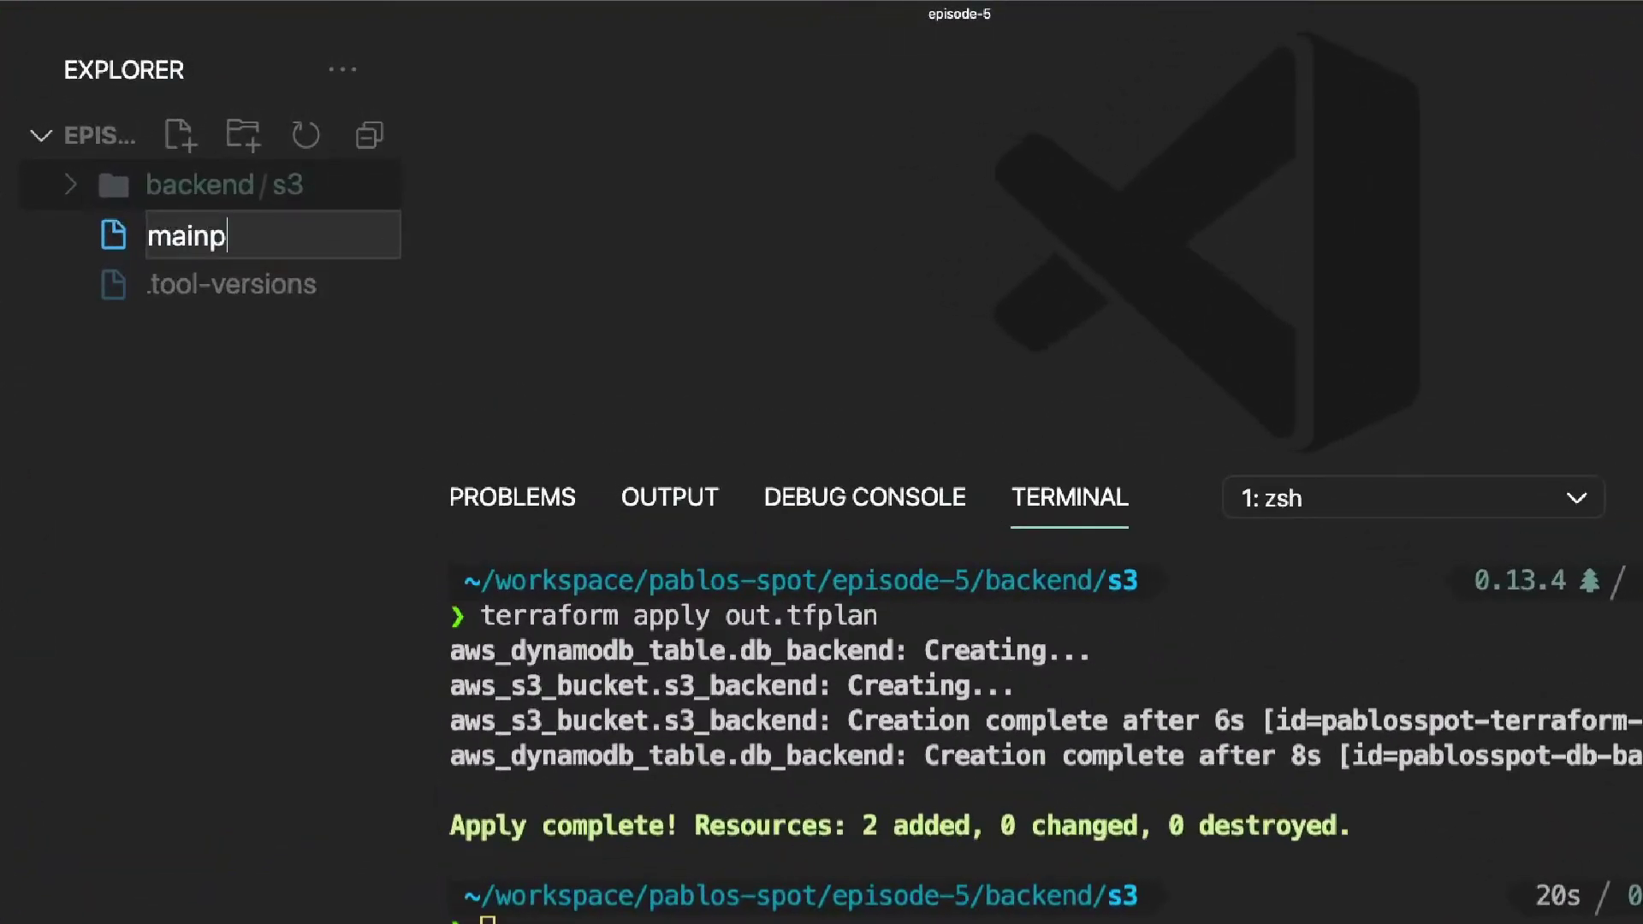
pyautogui.write('roject/main.tf')
pyautogui.press('Return')
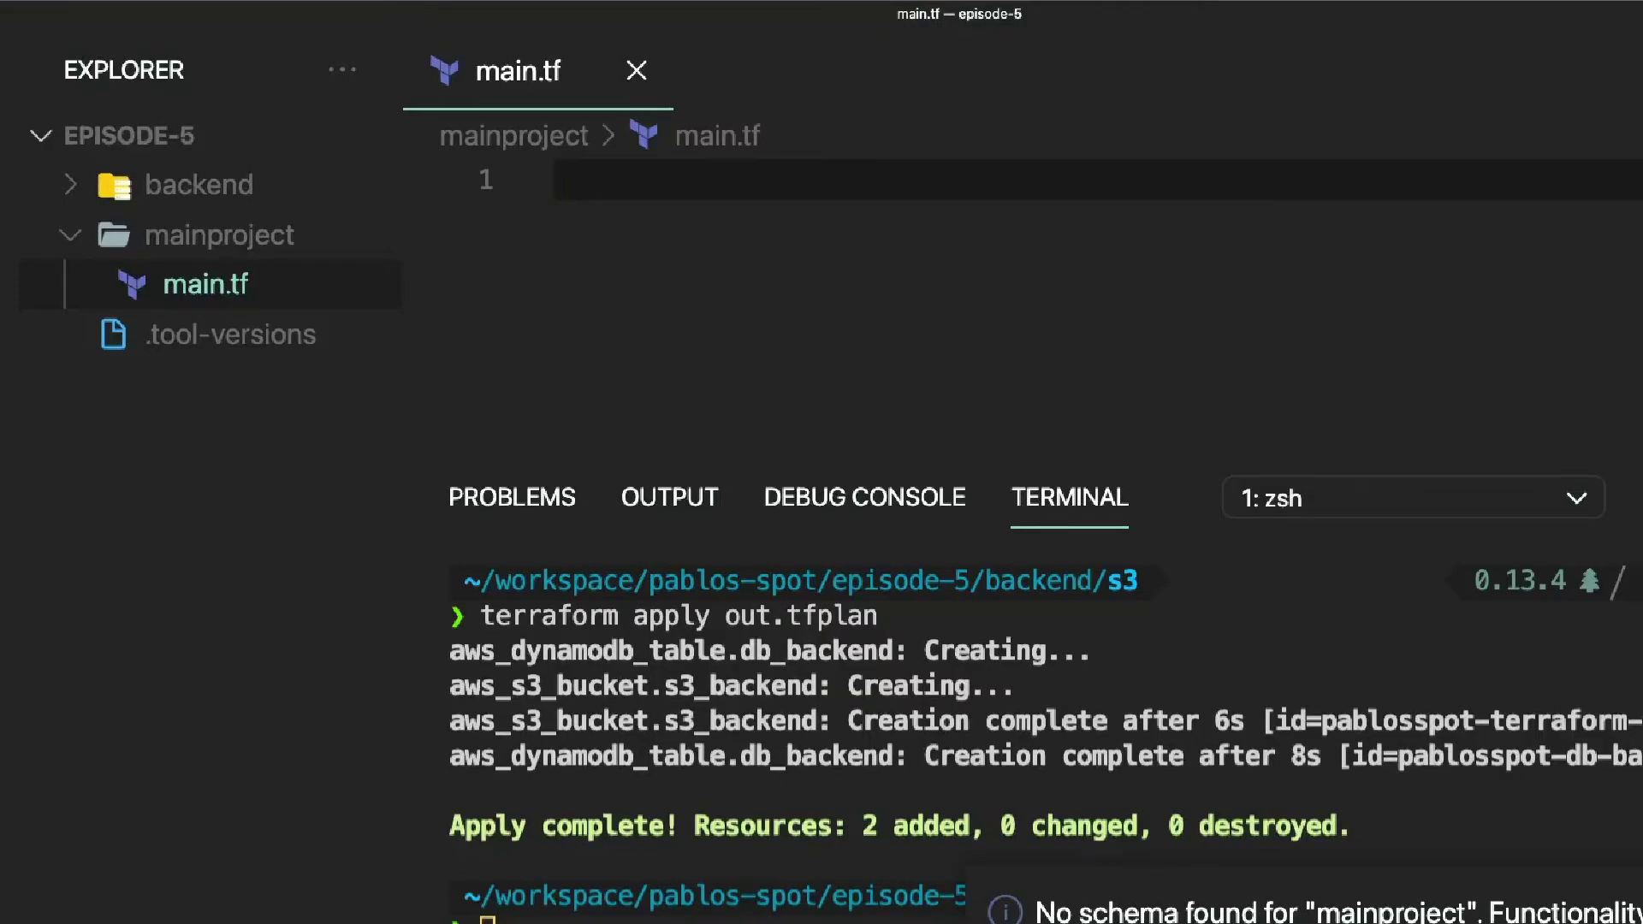
pyautogui.write('tf-aws-resource-s3_bucke')
pyautogui.press('Return')
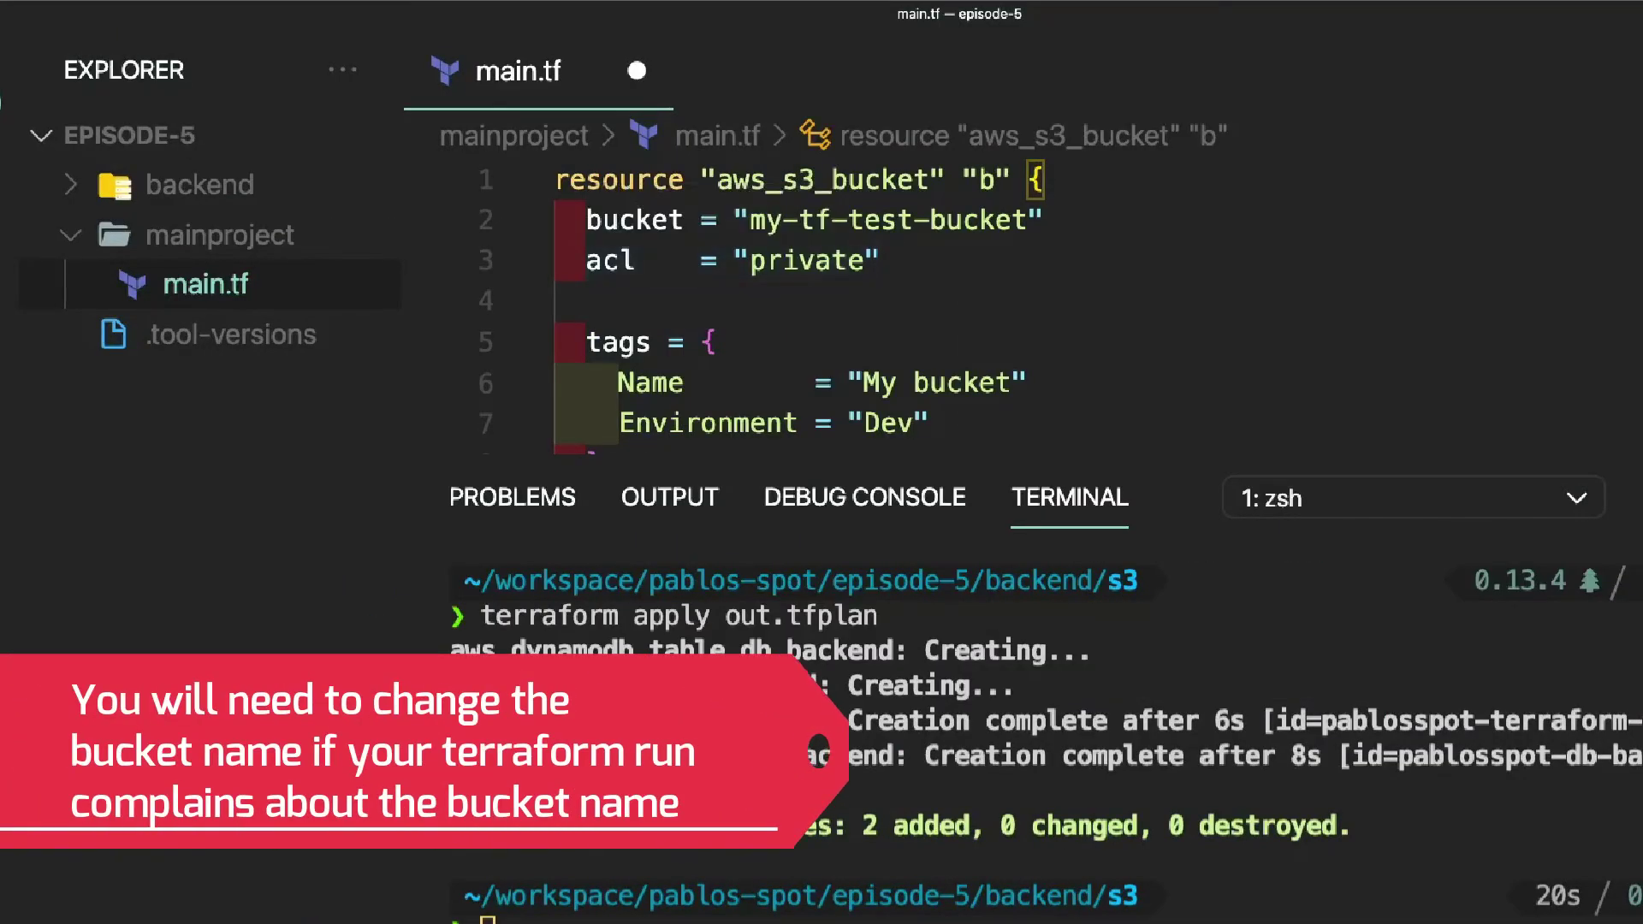
pyautogui.scroll(-3, 1027, 309)
pyautogui.scroll(3, 1028, 309)
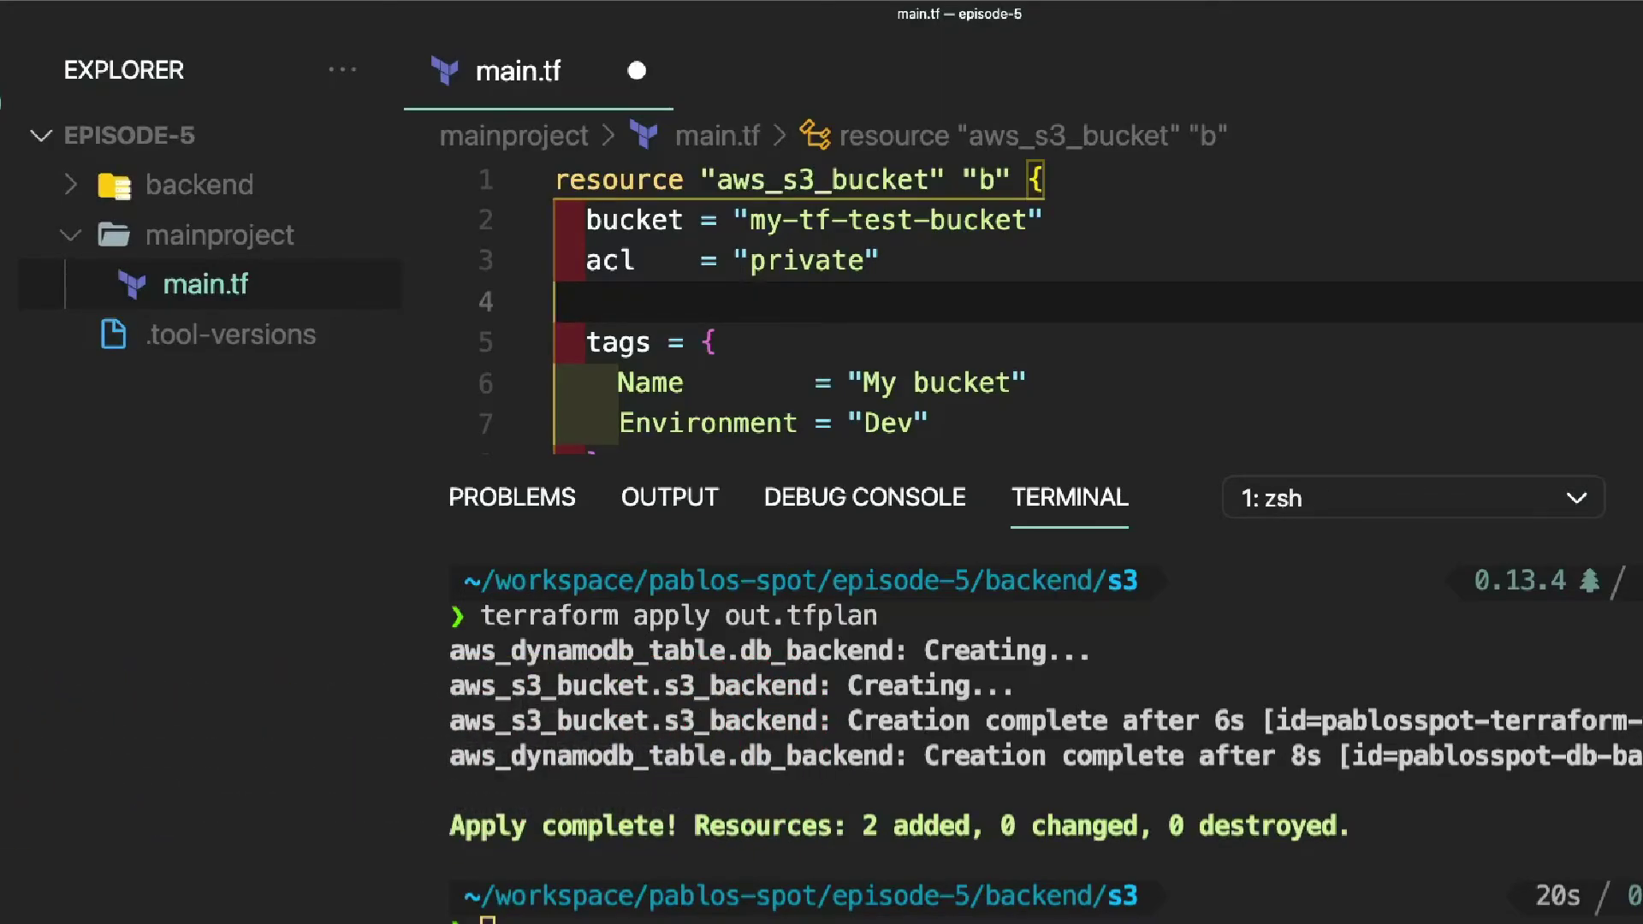
# Add a saved provider.tf to mainproject with an AWS provider block.
pyautogui.click(220, 235)
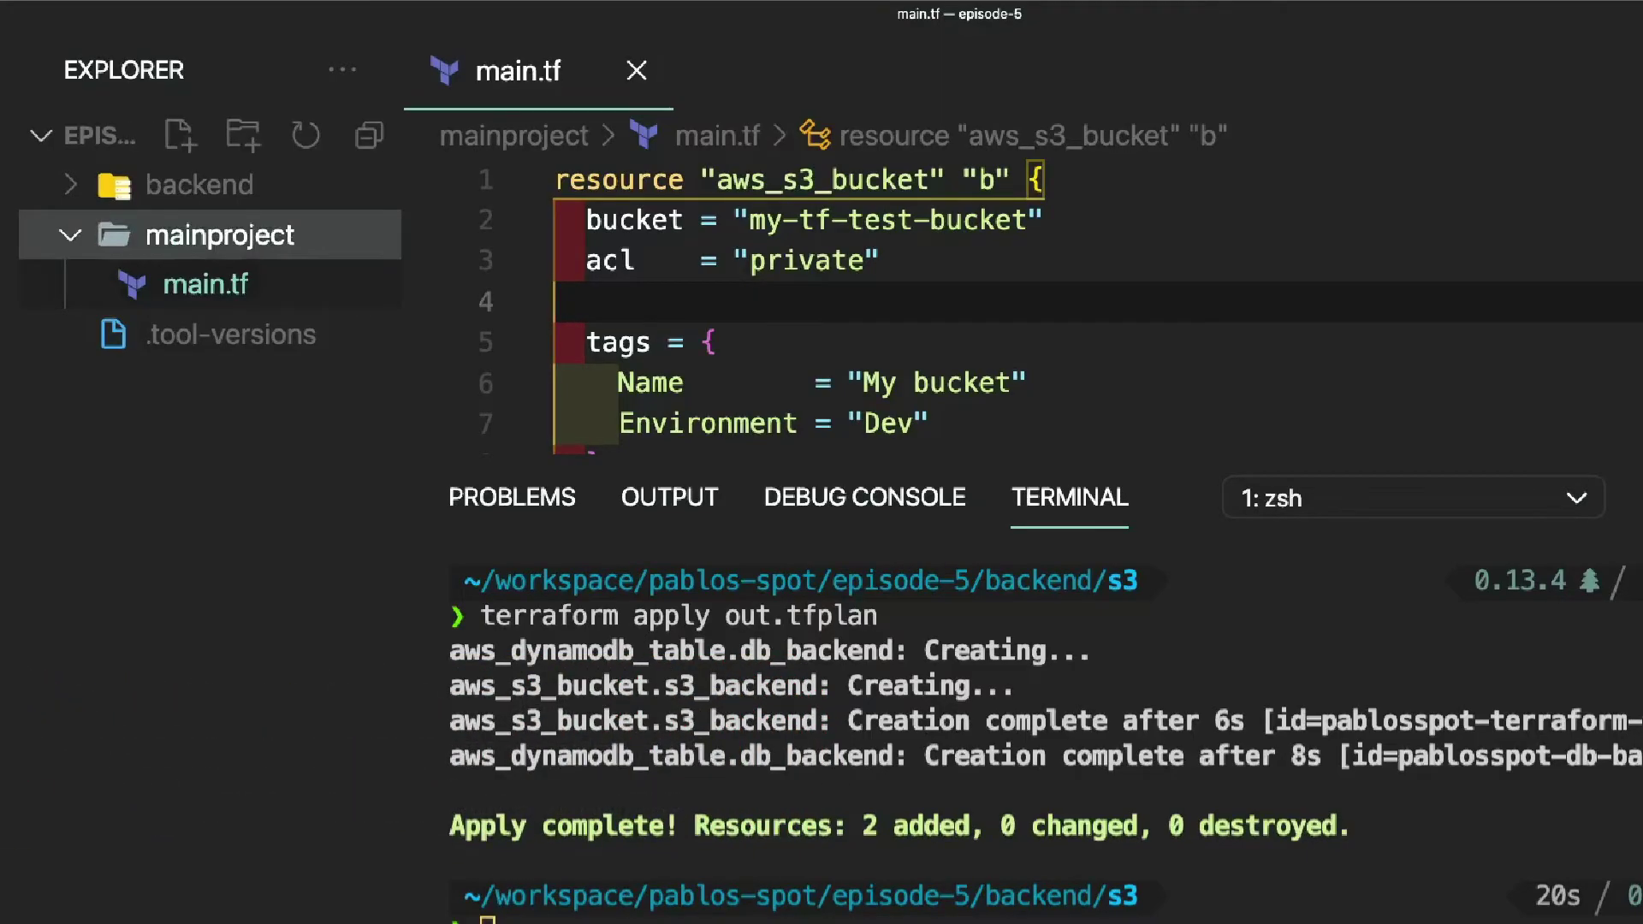
pyautogui.click(178, 134)
pyautogui.write('provider.tf')
pyautogui.press('Return')
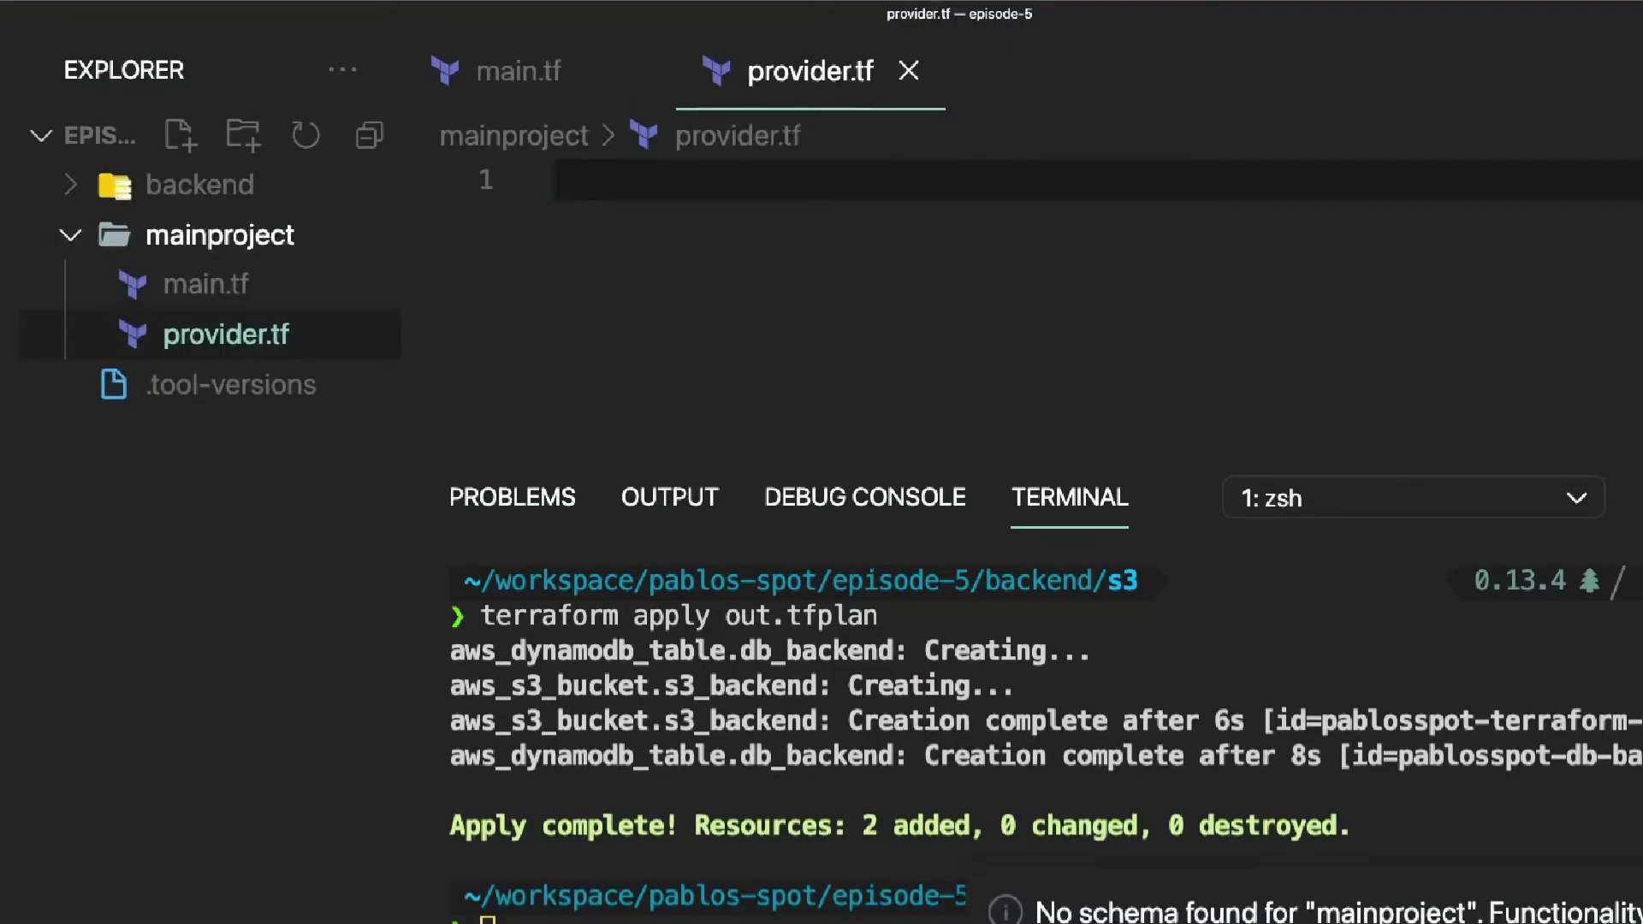
pyautogui.write('provider')
pyautogui.press('Return')
pyautogui.write('aws" {   region = var.region')
pyautogui.hotkey('ctrl', 's')
pyautogui.click(219, 235)
# Add a saved variables.tf with a region variable defaulting to ap-southeast-2.
pyautogui.click(179, 134)
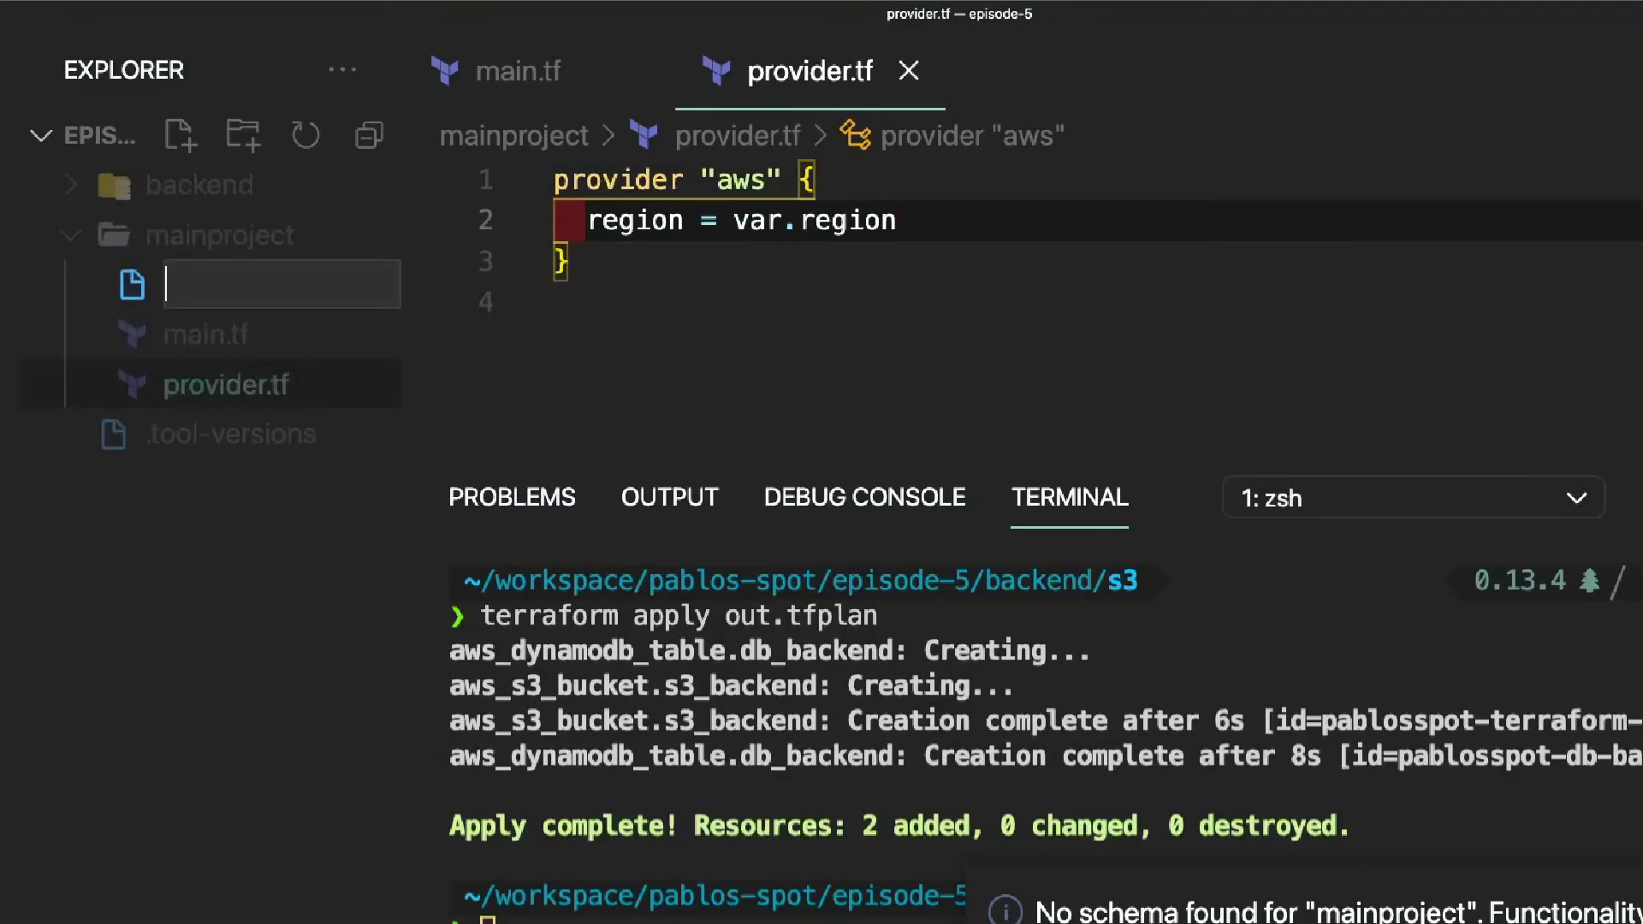
pyautogui.write('variables.tf')
pyautogui.press('Return')
pyautogui.write('variable "region" {   description = "AWS region"')
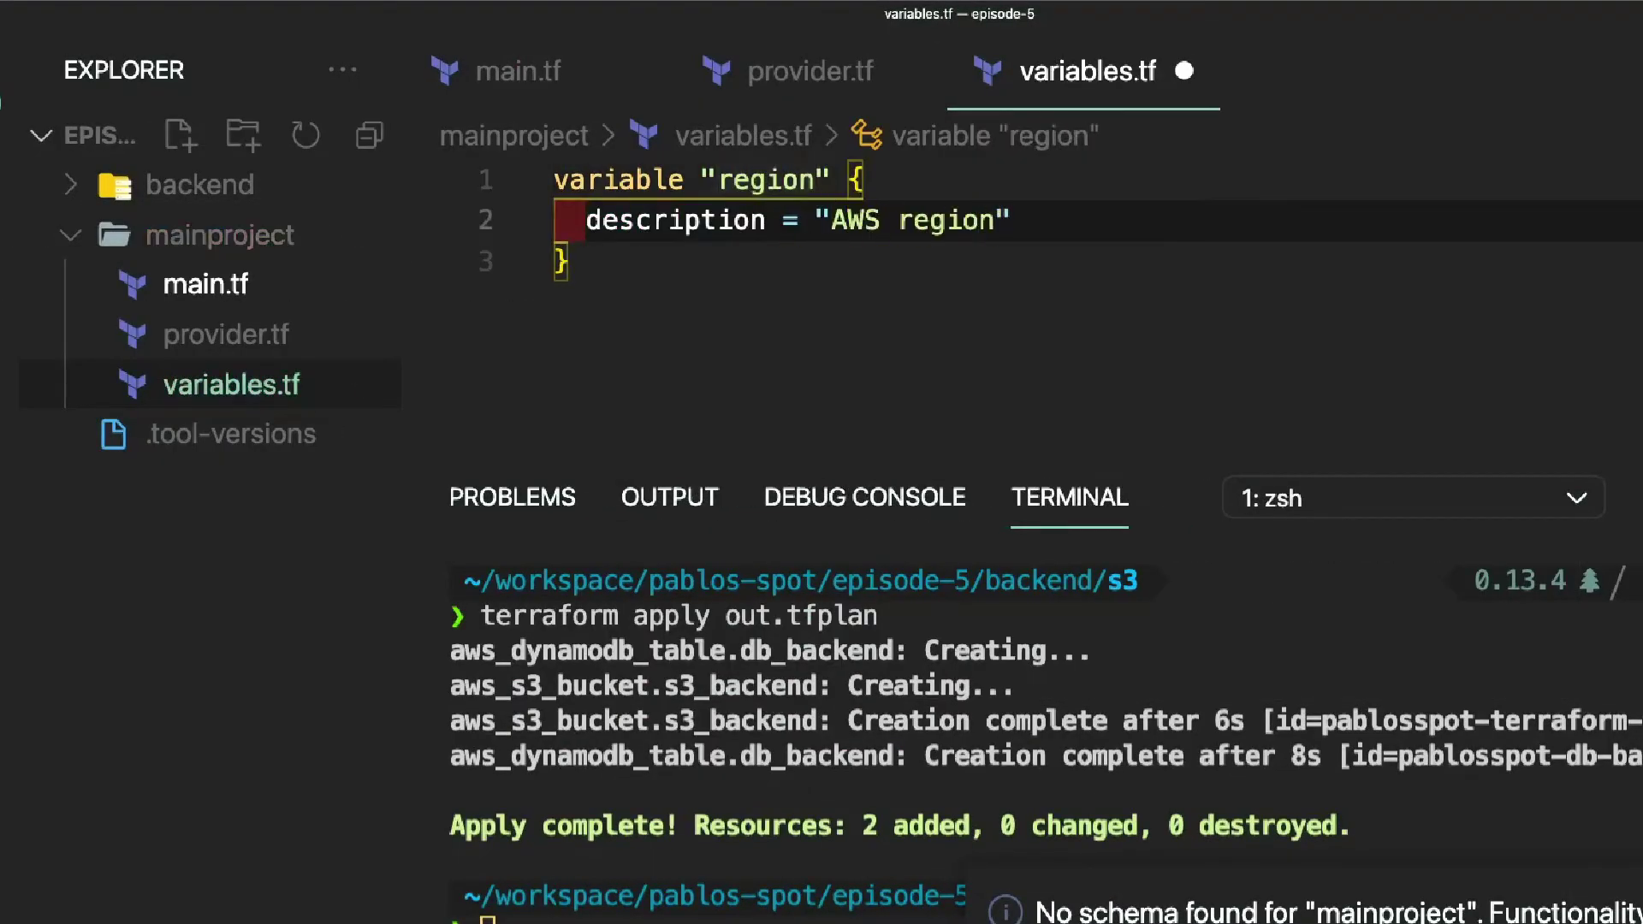
pyautogui.press('Return')
pyautogui.write('type = string')
pyautogui.press('Return')
pyautogui.write('default = "ap-southeast-2')
pyautogui.hotkey('ctrl', 's')
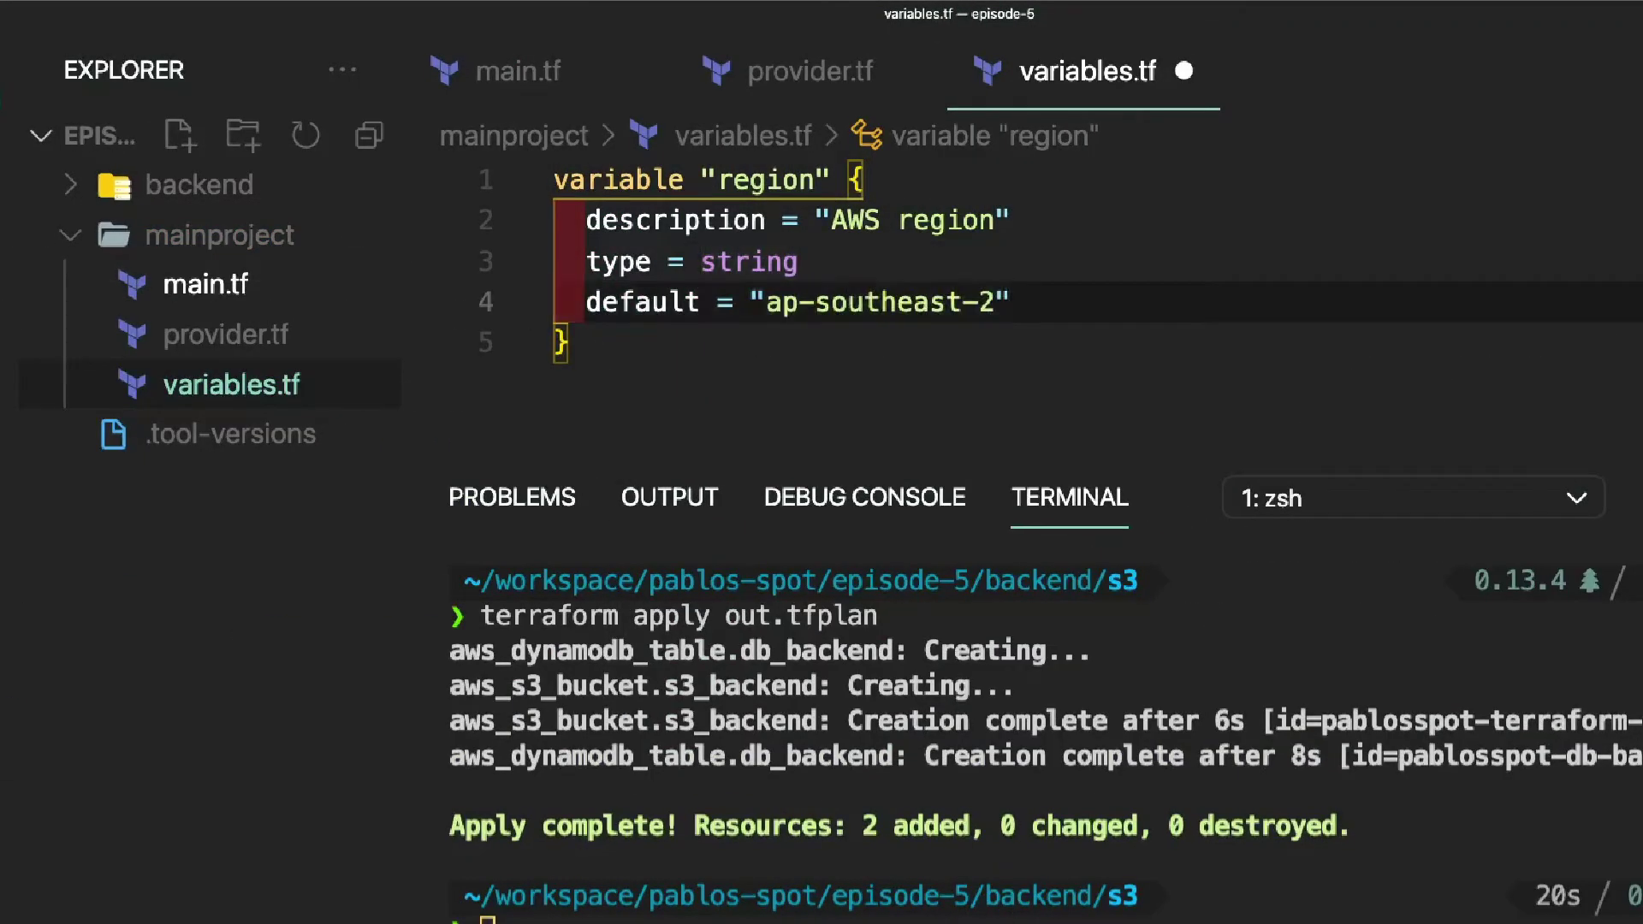
# Add backend.tf with an S3 backend: pablosspot-terraform-backend, terraform.tfstate key, pablosspot-db-backend locking.
pyautogui.click(207, 284)
pyautogui.click(178, 135)
pyautogui.write('backend.tf')
pyautogui.press('Return')
pyautogui.write('ter')
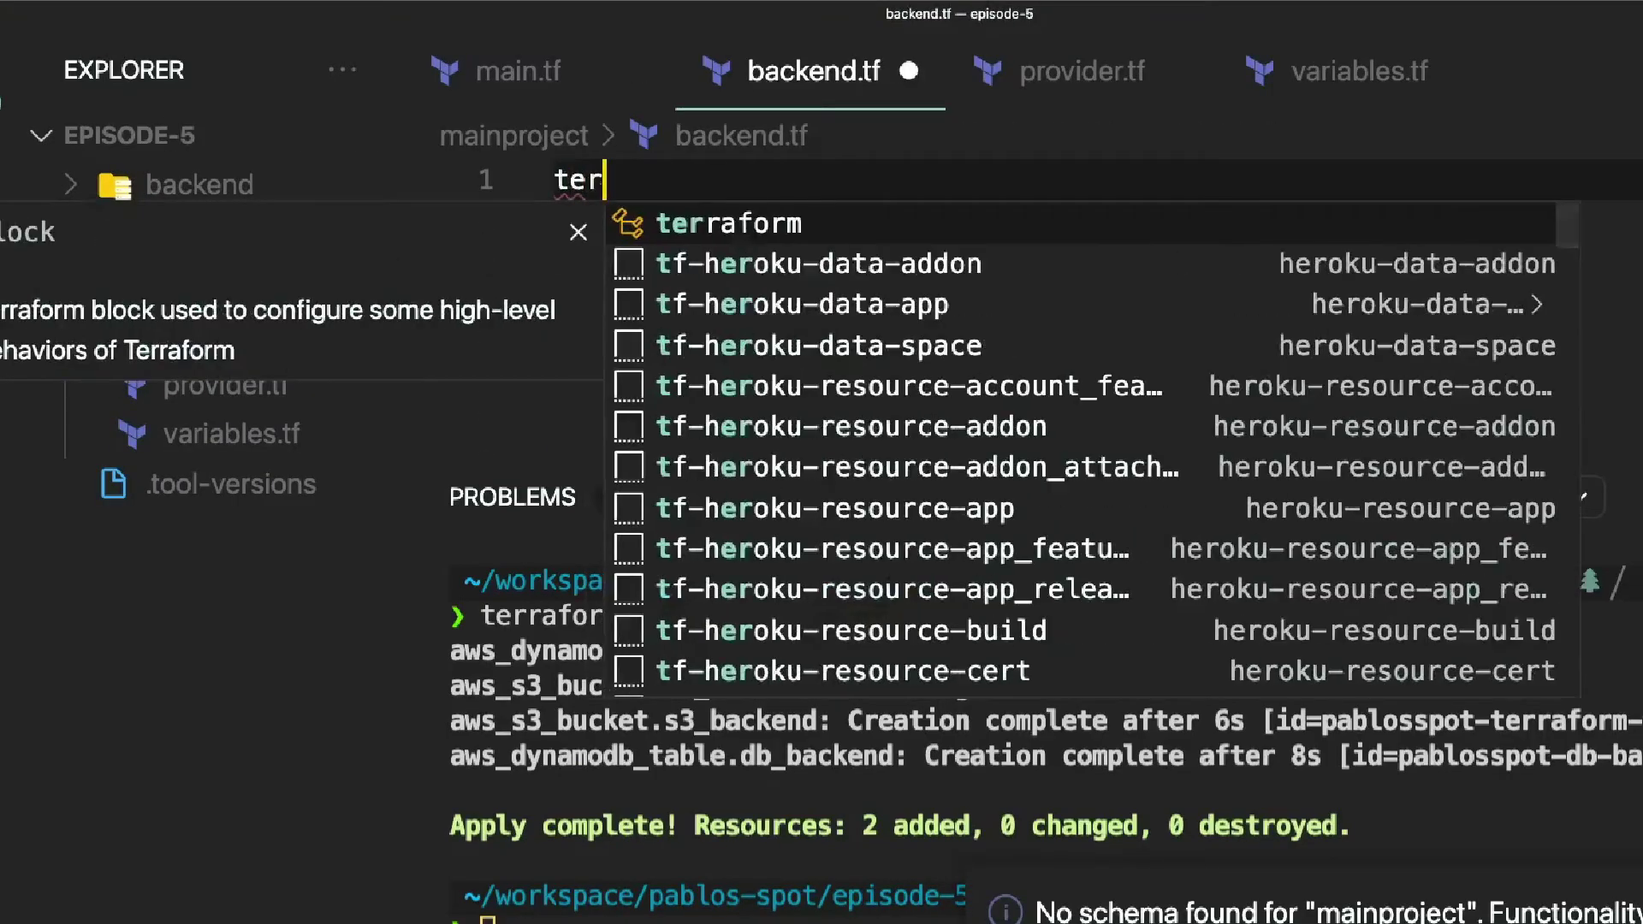
pyautogui.write('raform')
pyautogui.press('Return')
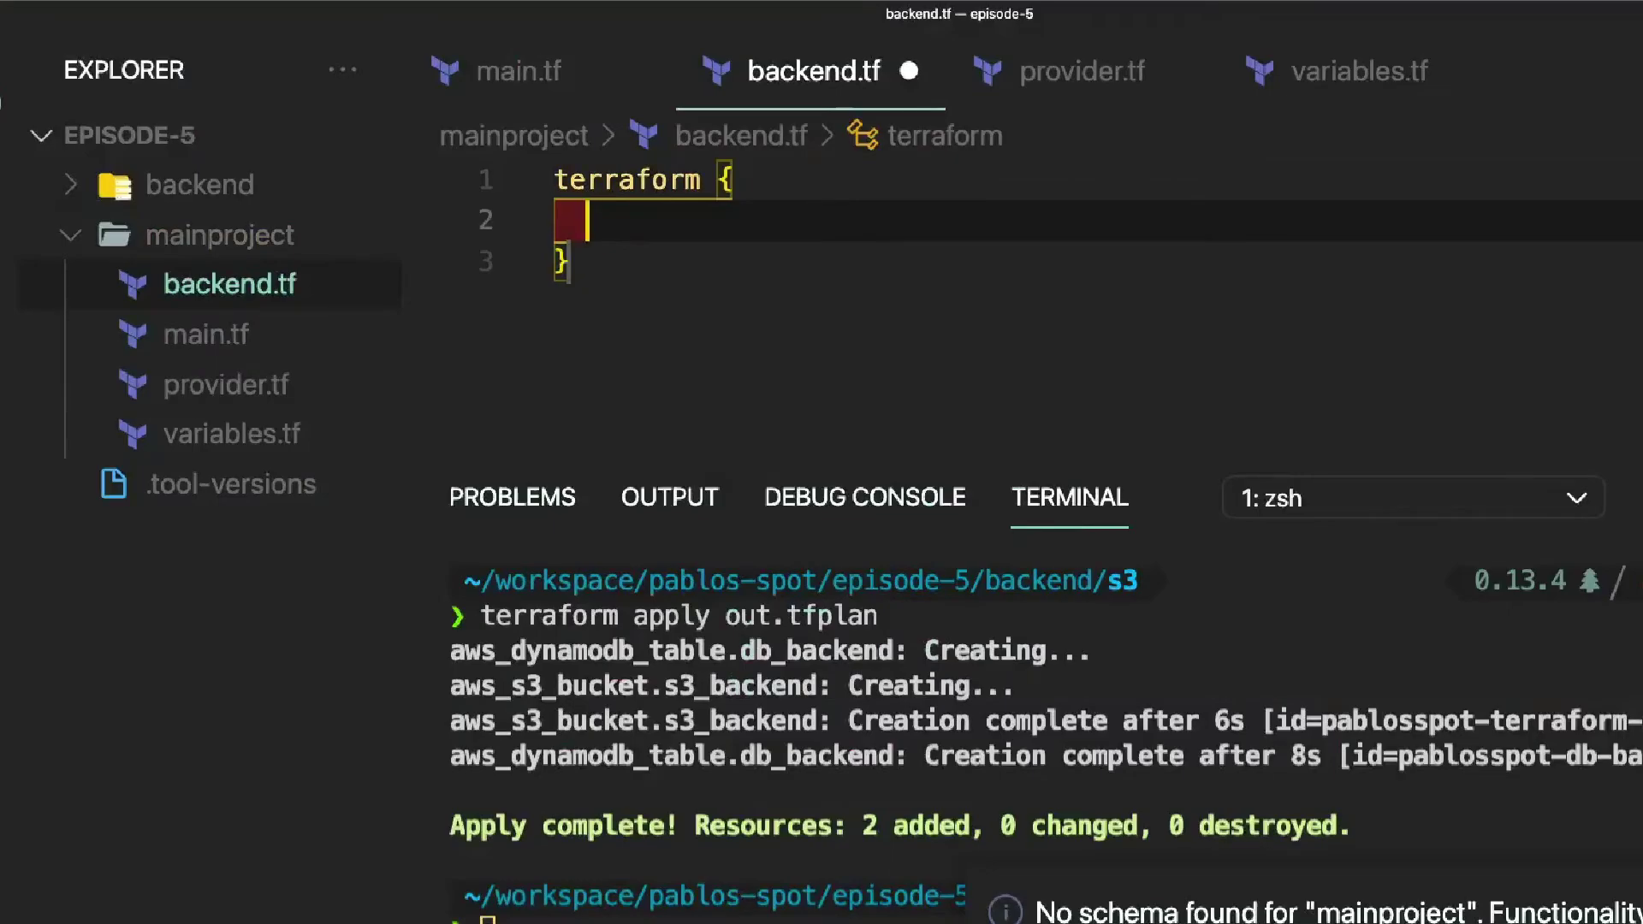
pyautogui.write('backend "s3" {')
pyautogui.press('Return')
pyautogui.write('bucket = "pablosspot-terraform-backend')
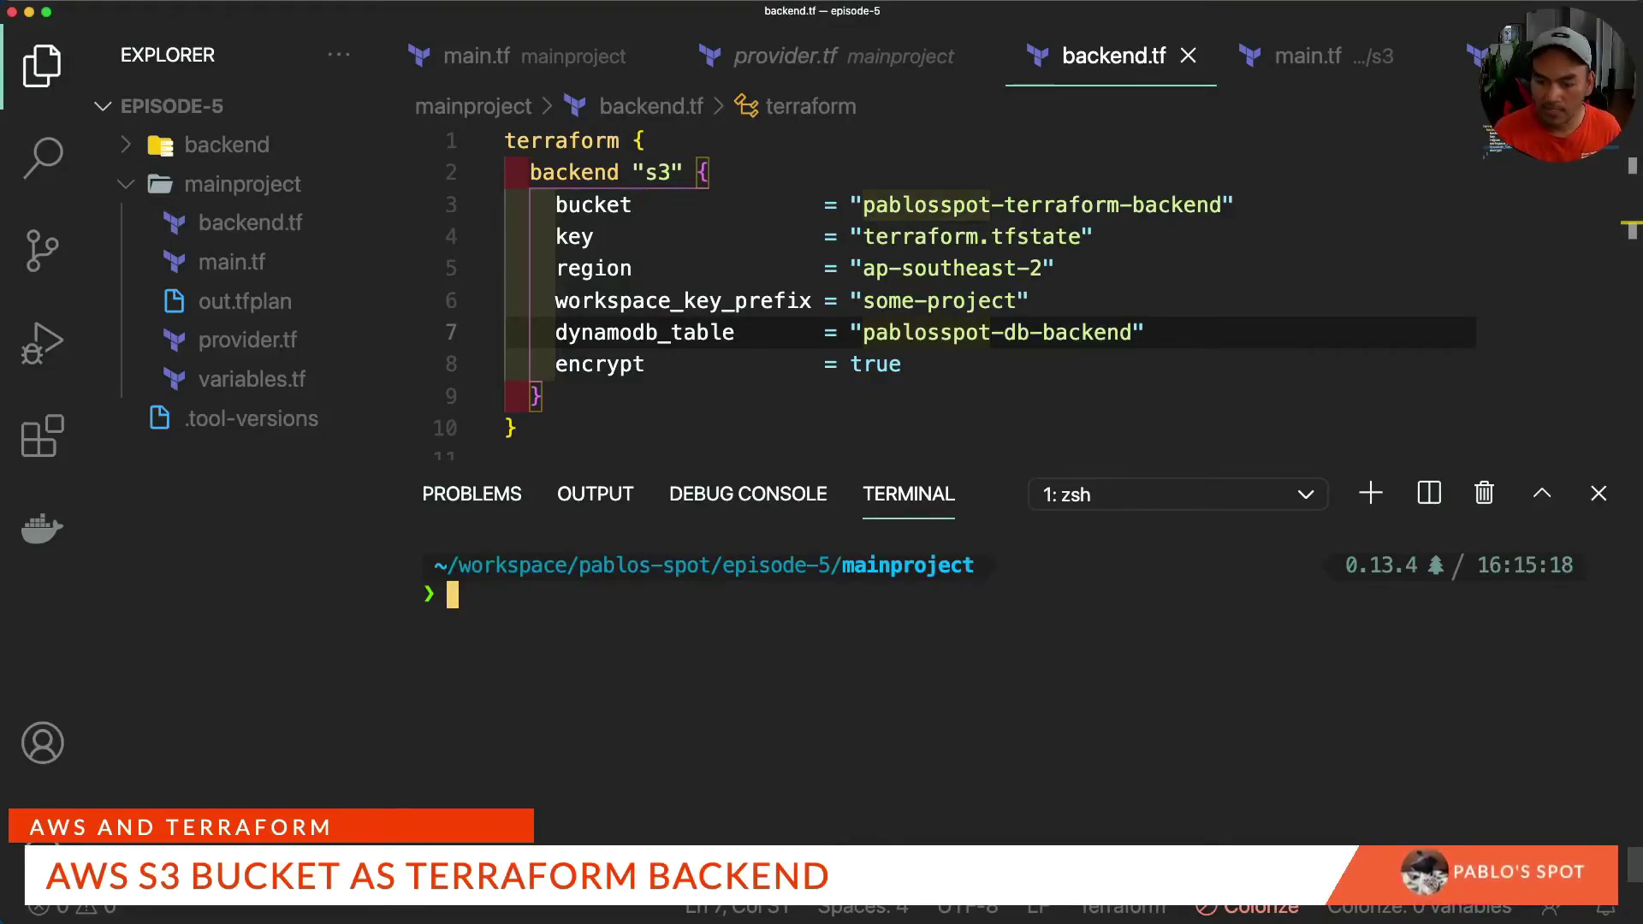
pyautogui.write('terraform init')
# Initialize mainproject, create the dev workspace via TF_WORKSPACE=dev, and re-run terraform init.
pyautogui.press('Return')
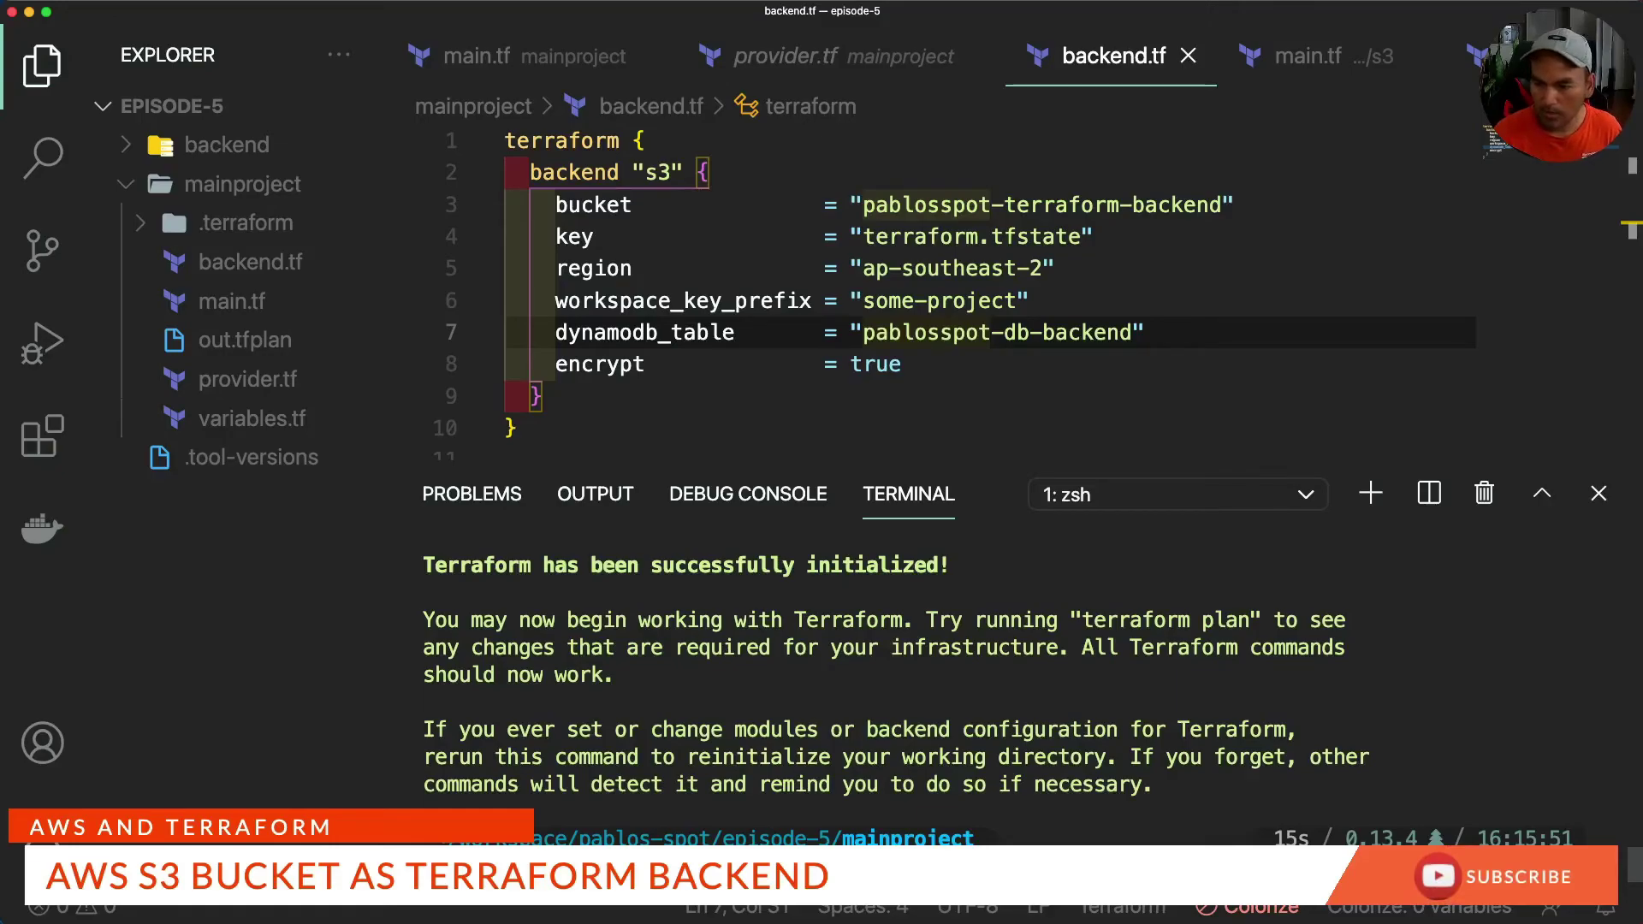
pyautogui.hotkey('ctrl', 'l')
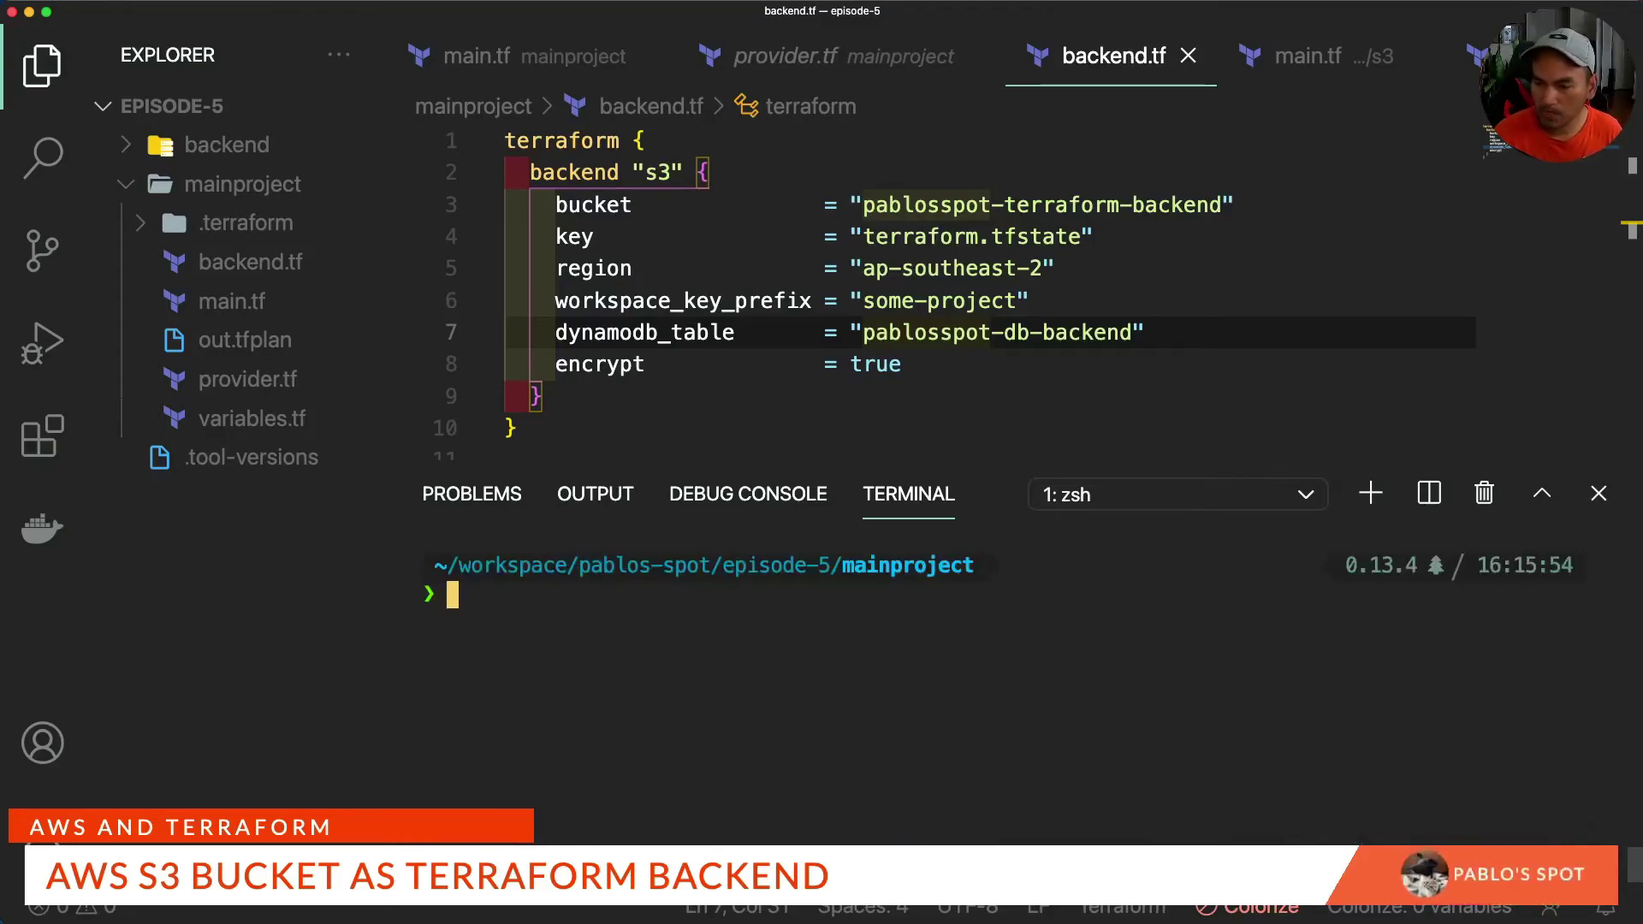
pyautogui.write('export TF_WORKSPACE=dev')
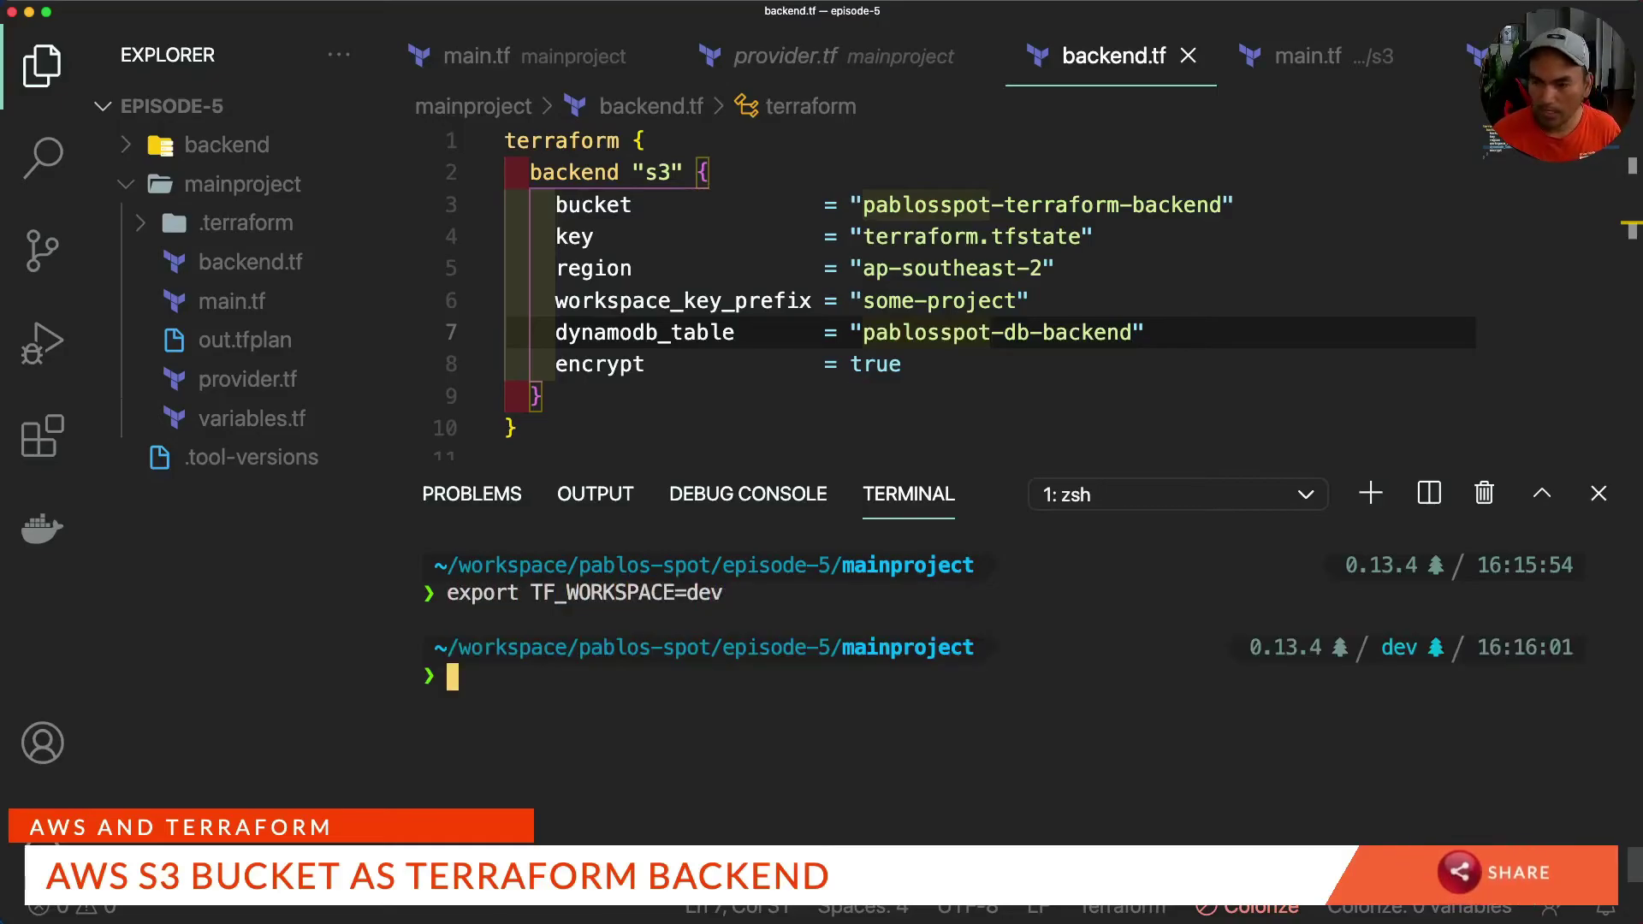
pyautogui.write('terraform')
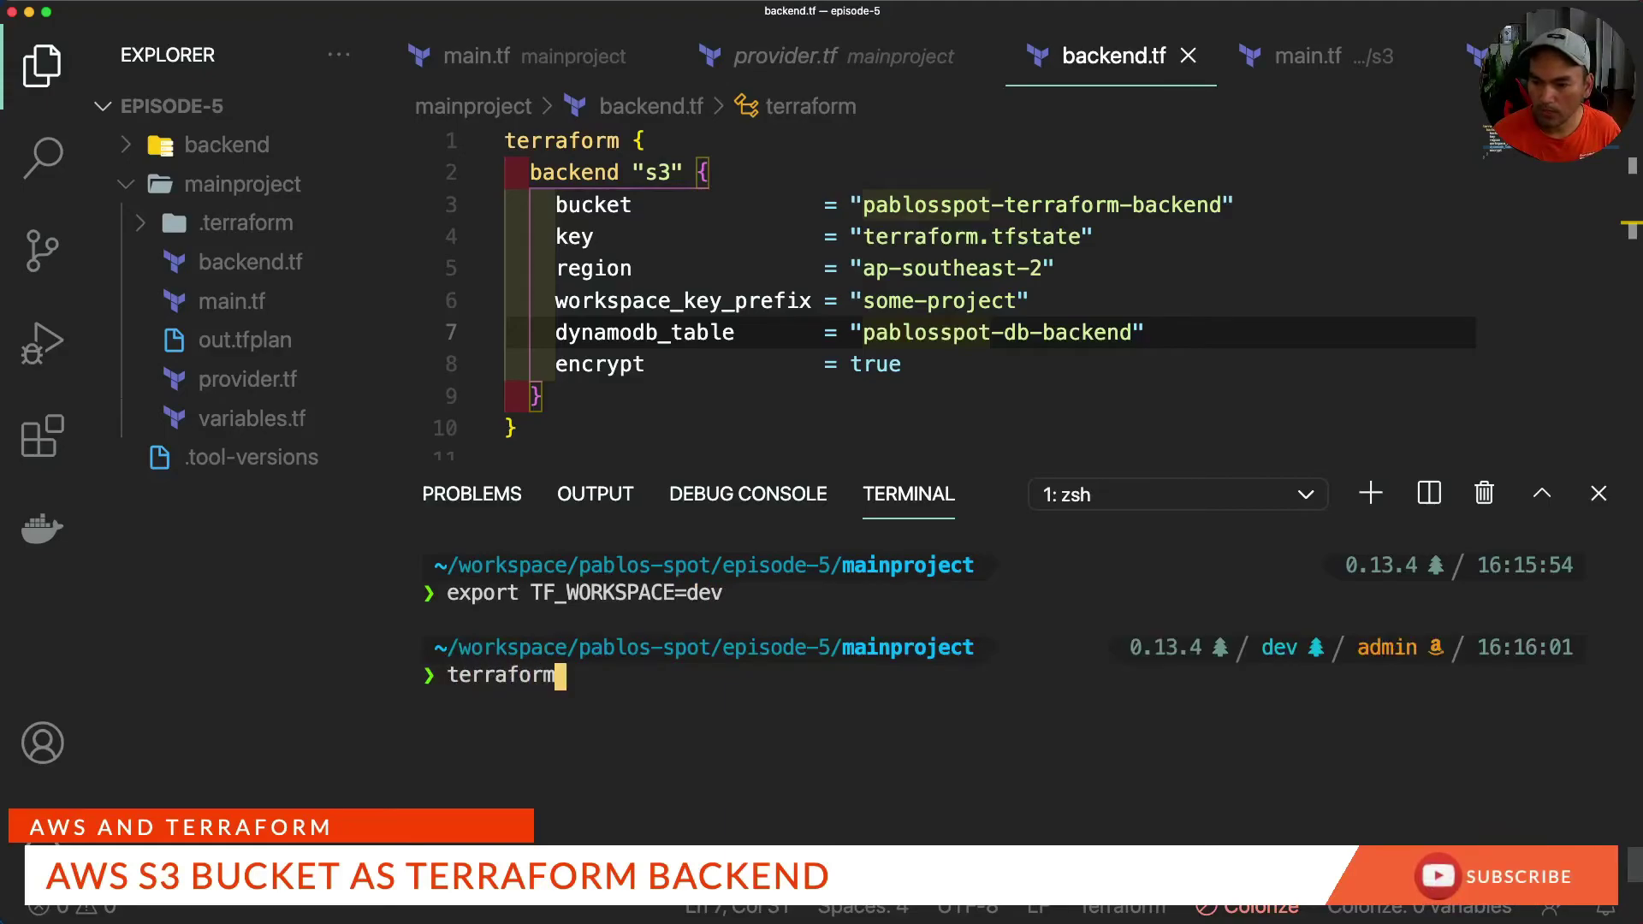
pyautogui.write(' workspace new ')
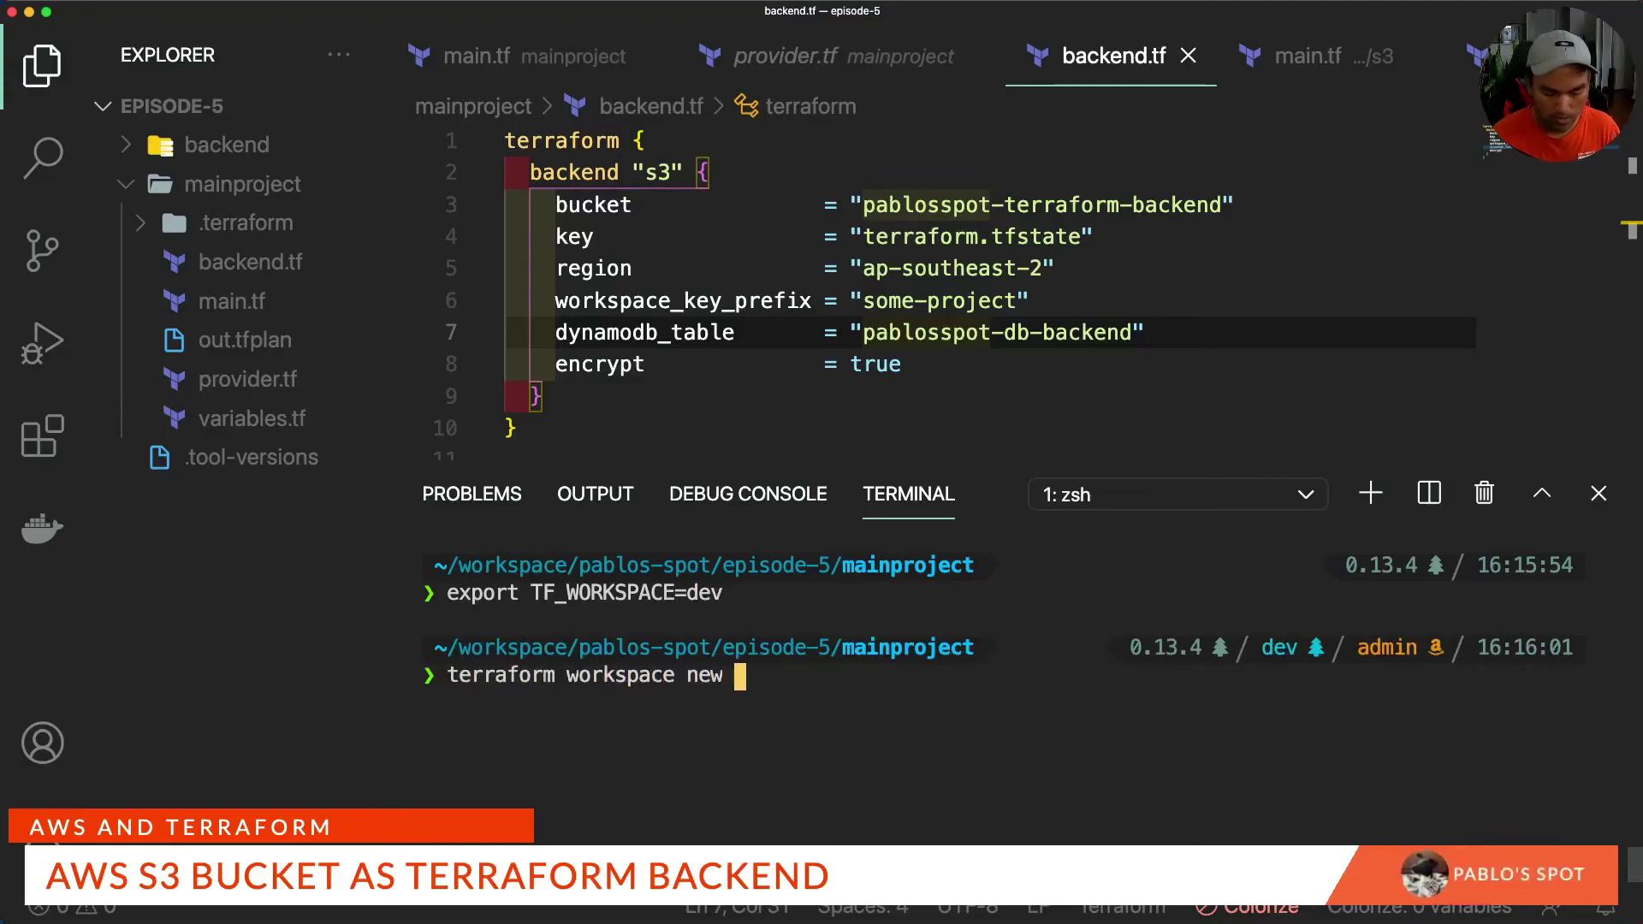
pyautogui.write('$TF_WORKSPACE')
pyautogui.press('Return')
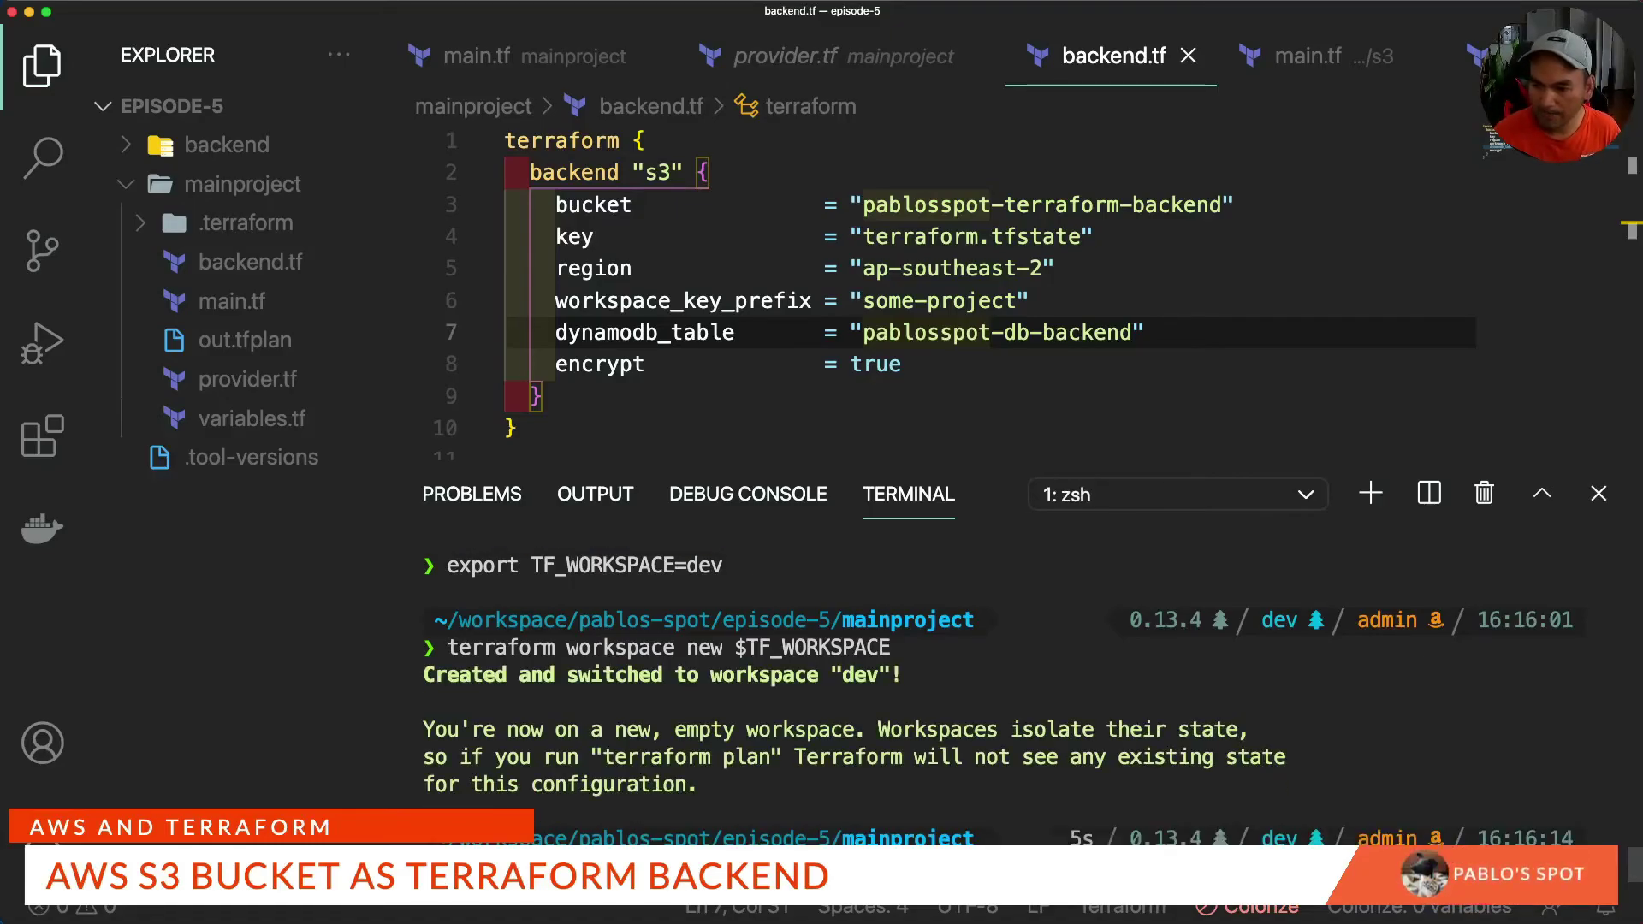
pyautogui.press('Return')
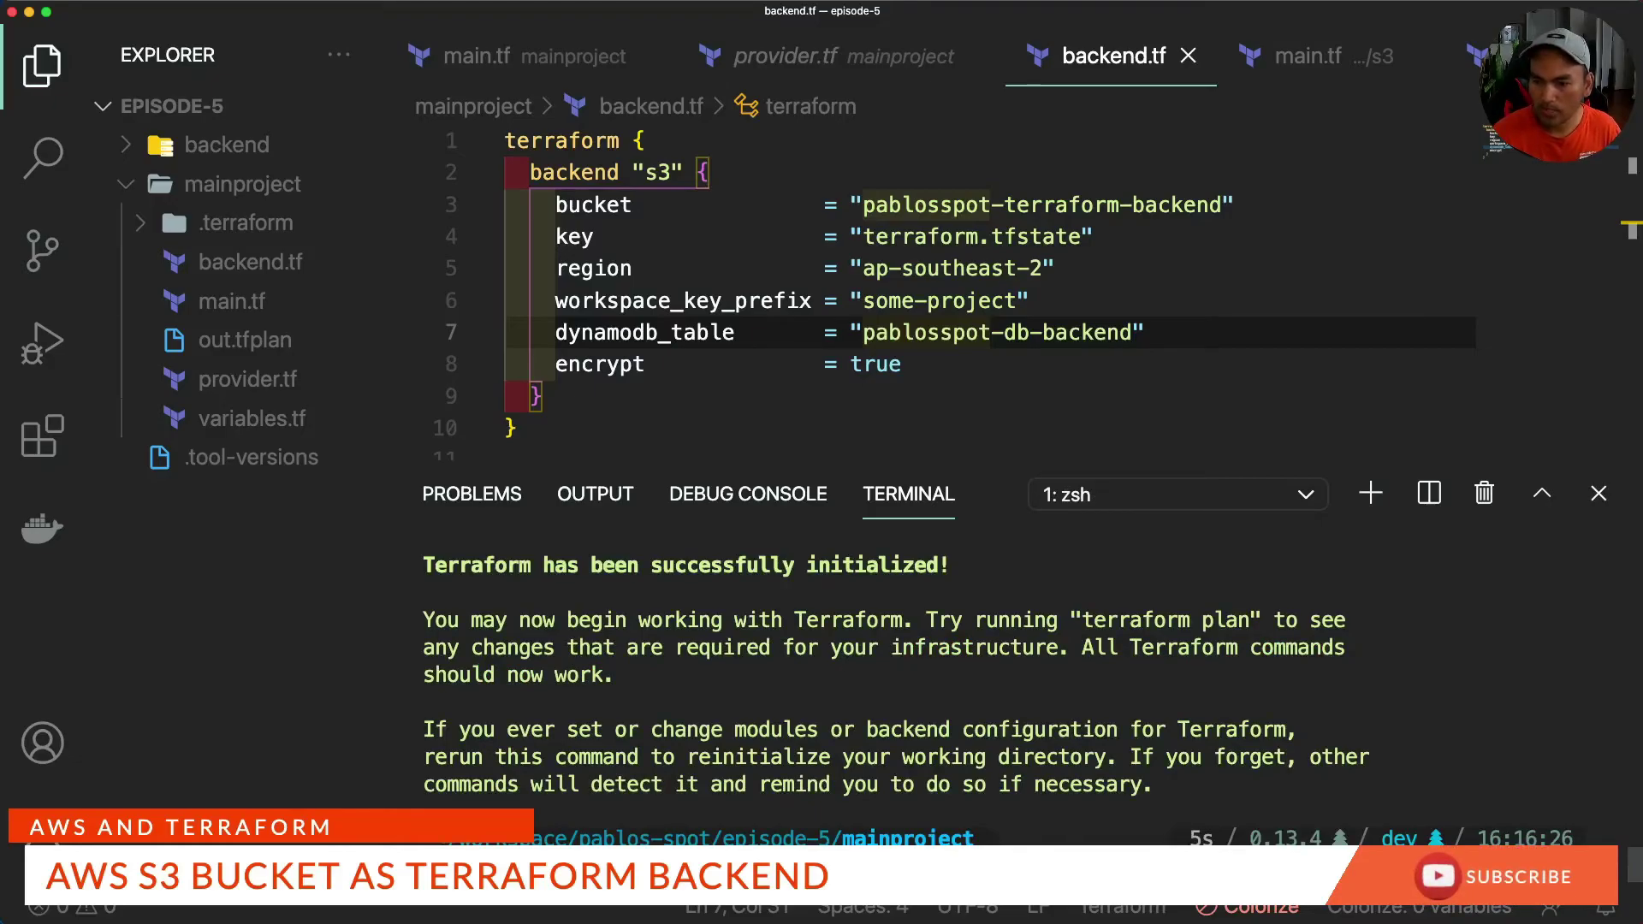
# Save a terraform plan for mainproject to out.tfplan.
pyautogui.hotkey('ctrl', 'l')
pyautogui.write('terraform plan -var')
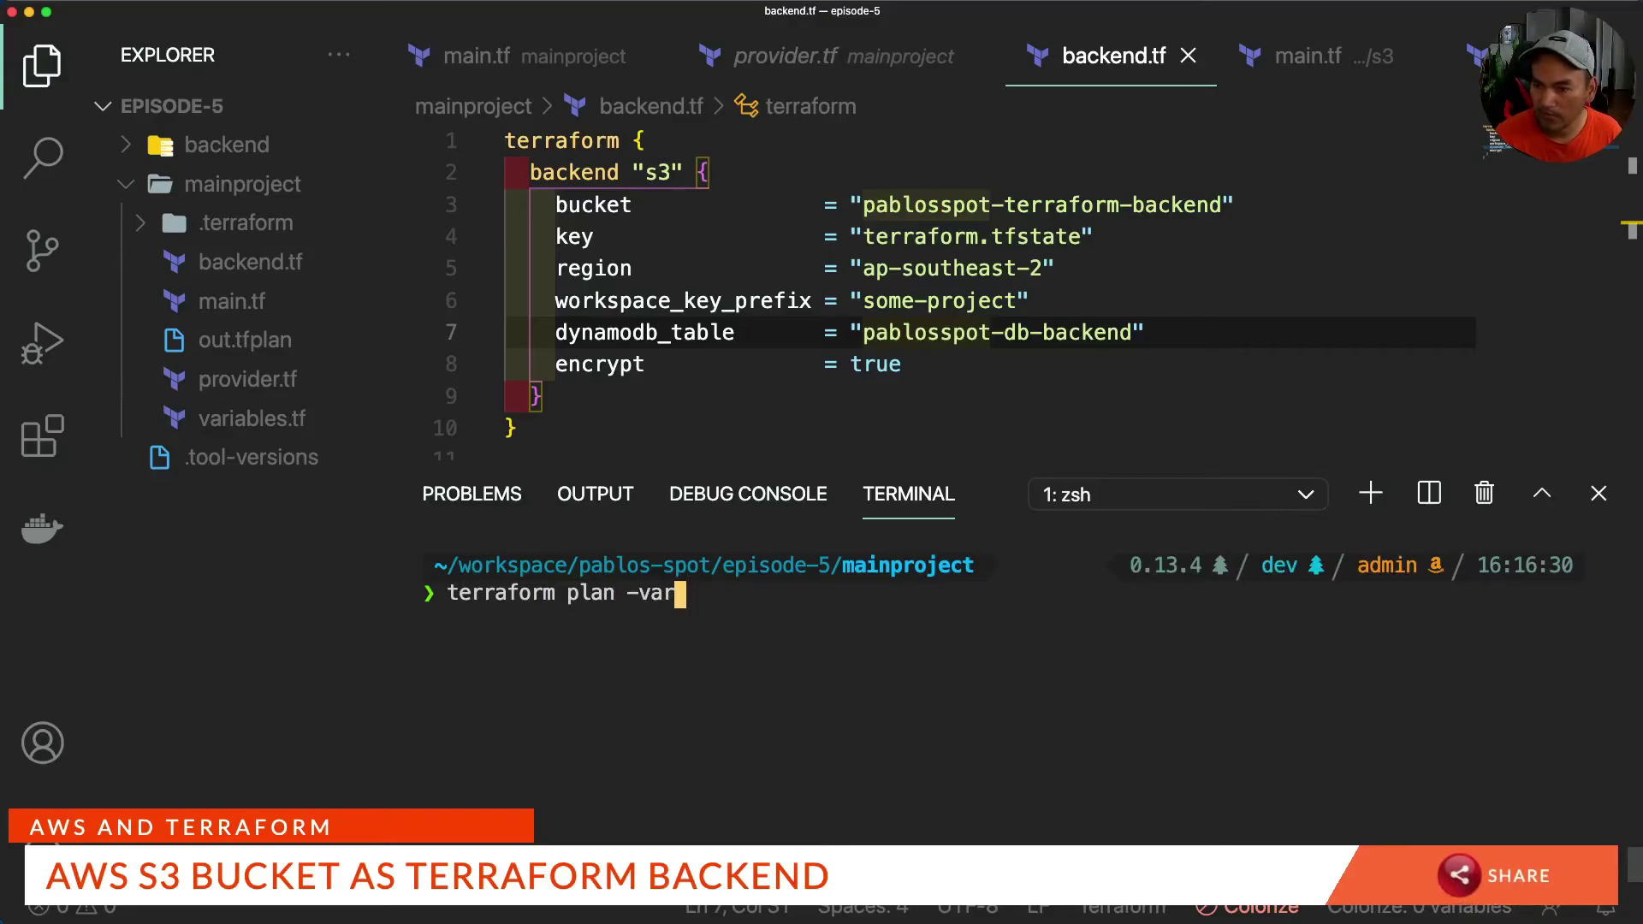
pyautogui.press('BackSpace')
pyautogui.press('BackSpace')
pyautogui.press('BackSpace')
pyautogui.write('out ')
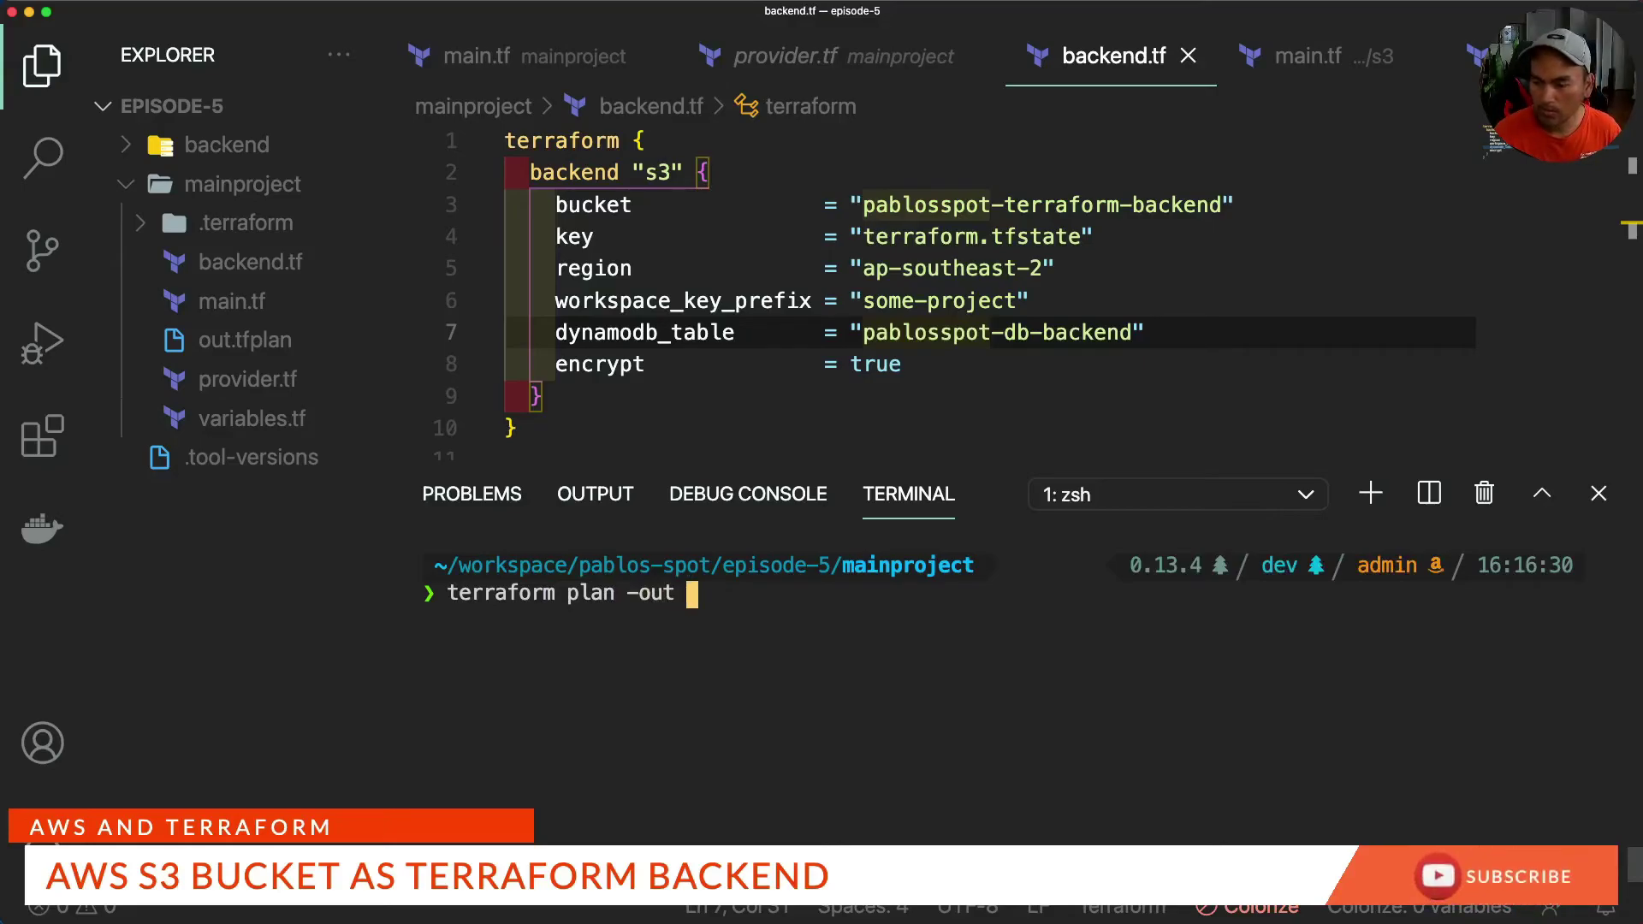
pyautogui.write('out.tfplan')
pyautogui.press('Return')
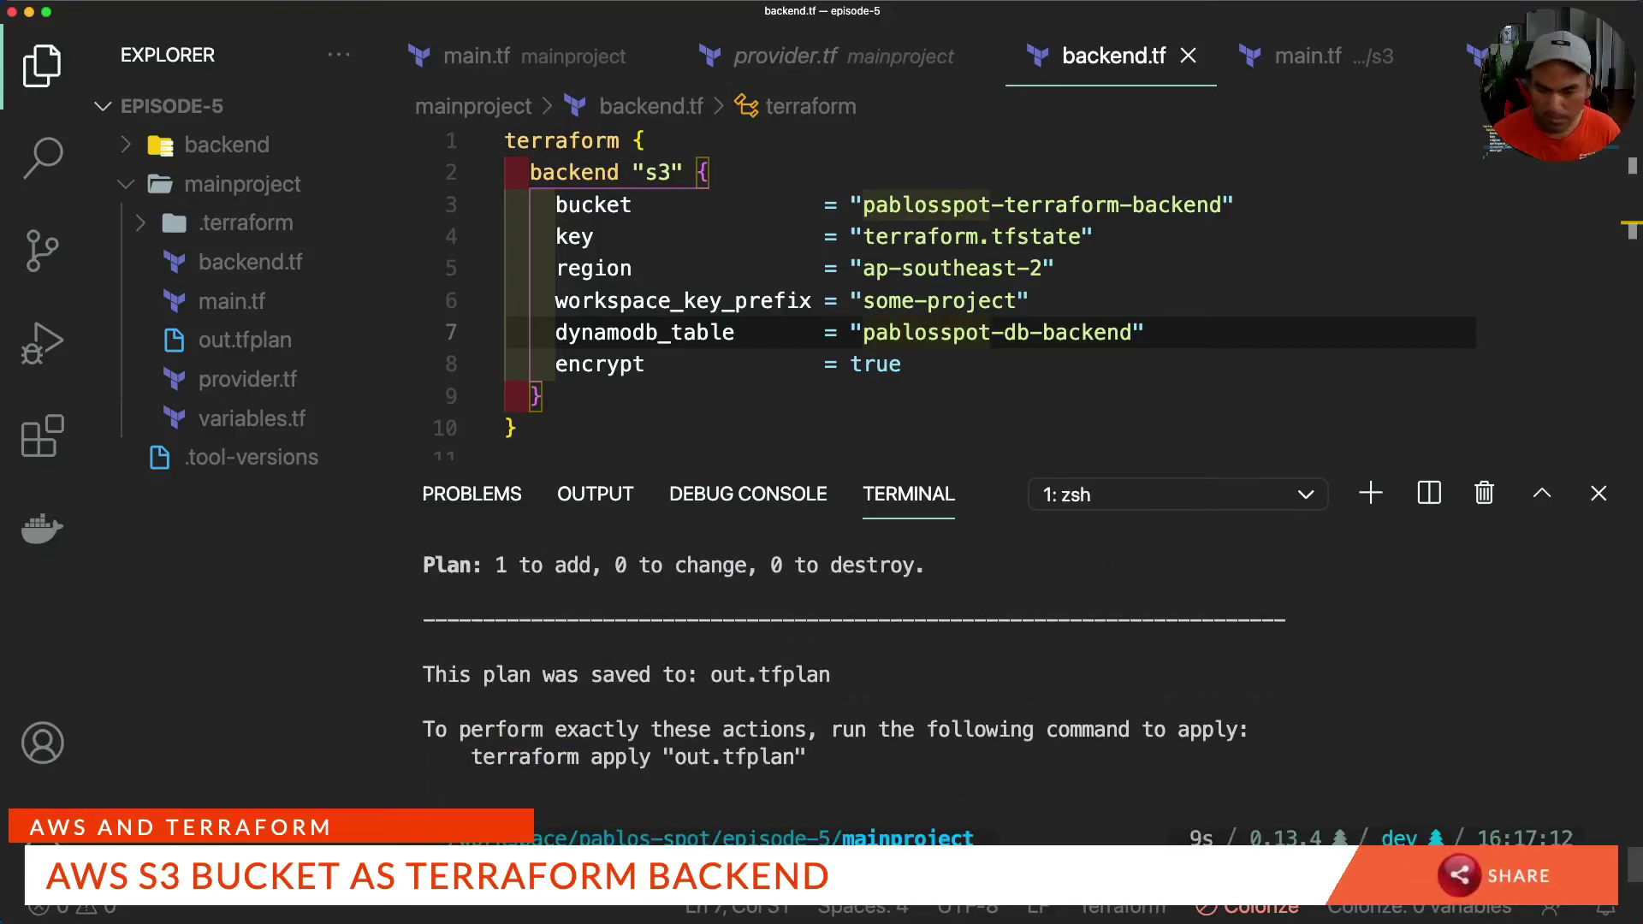
# Apply out.tfplan to create bucket my-tf-test-bucket-pablosspot and view the S3 bucket list.
pyautogui.hotkey('ctrl', 'l')
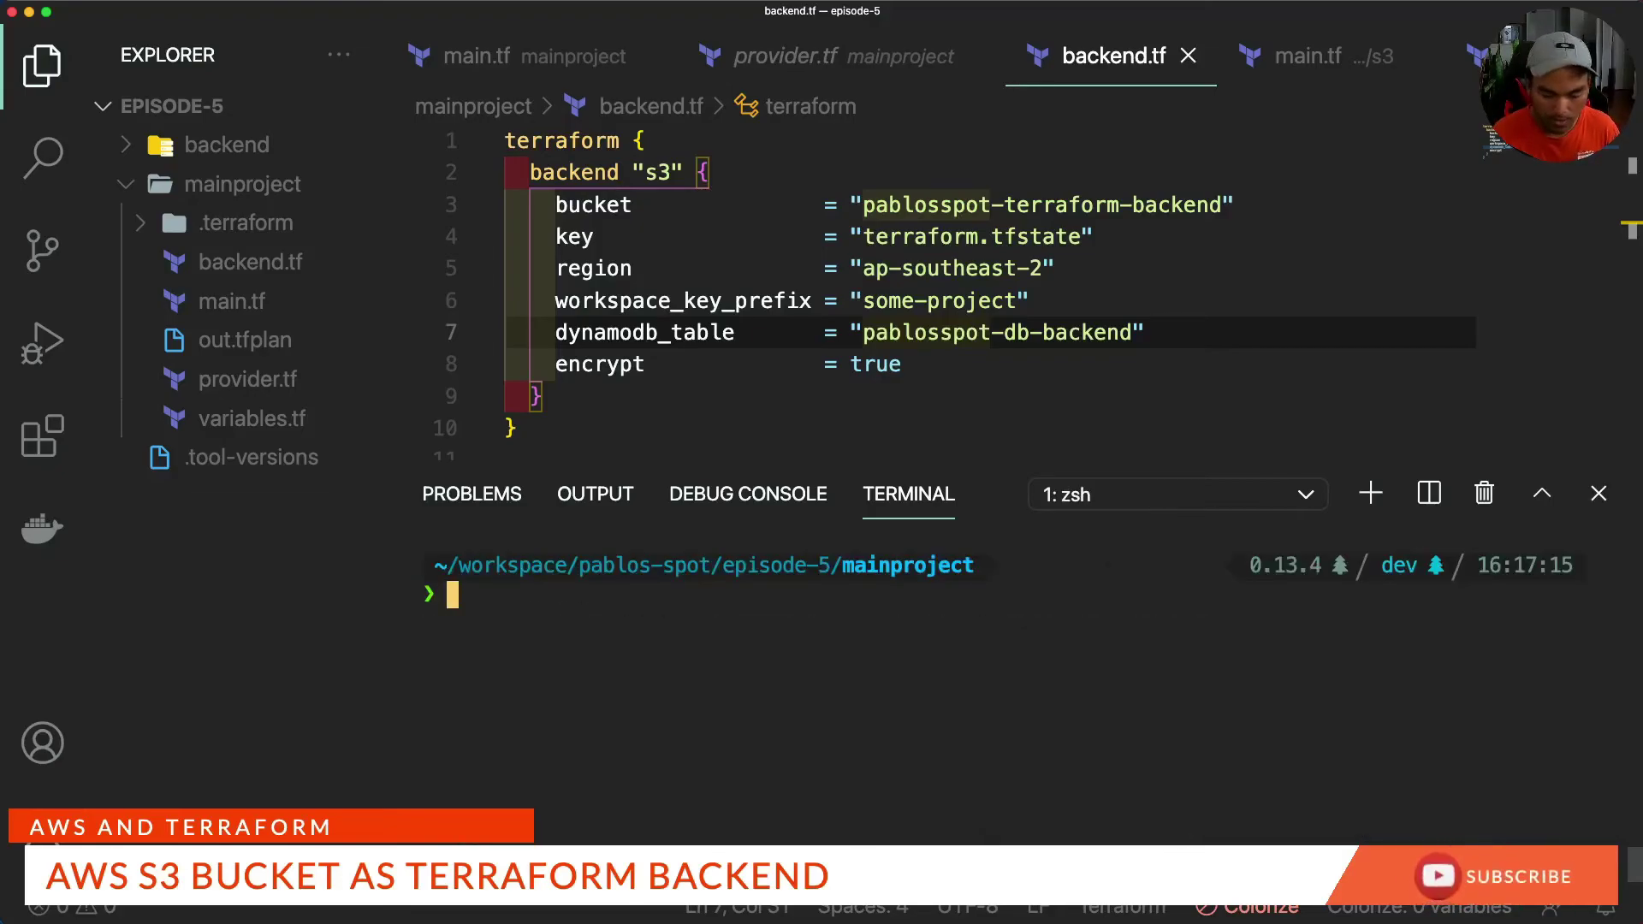
pyautogui.hotkey('ctrl', 'r')
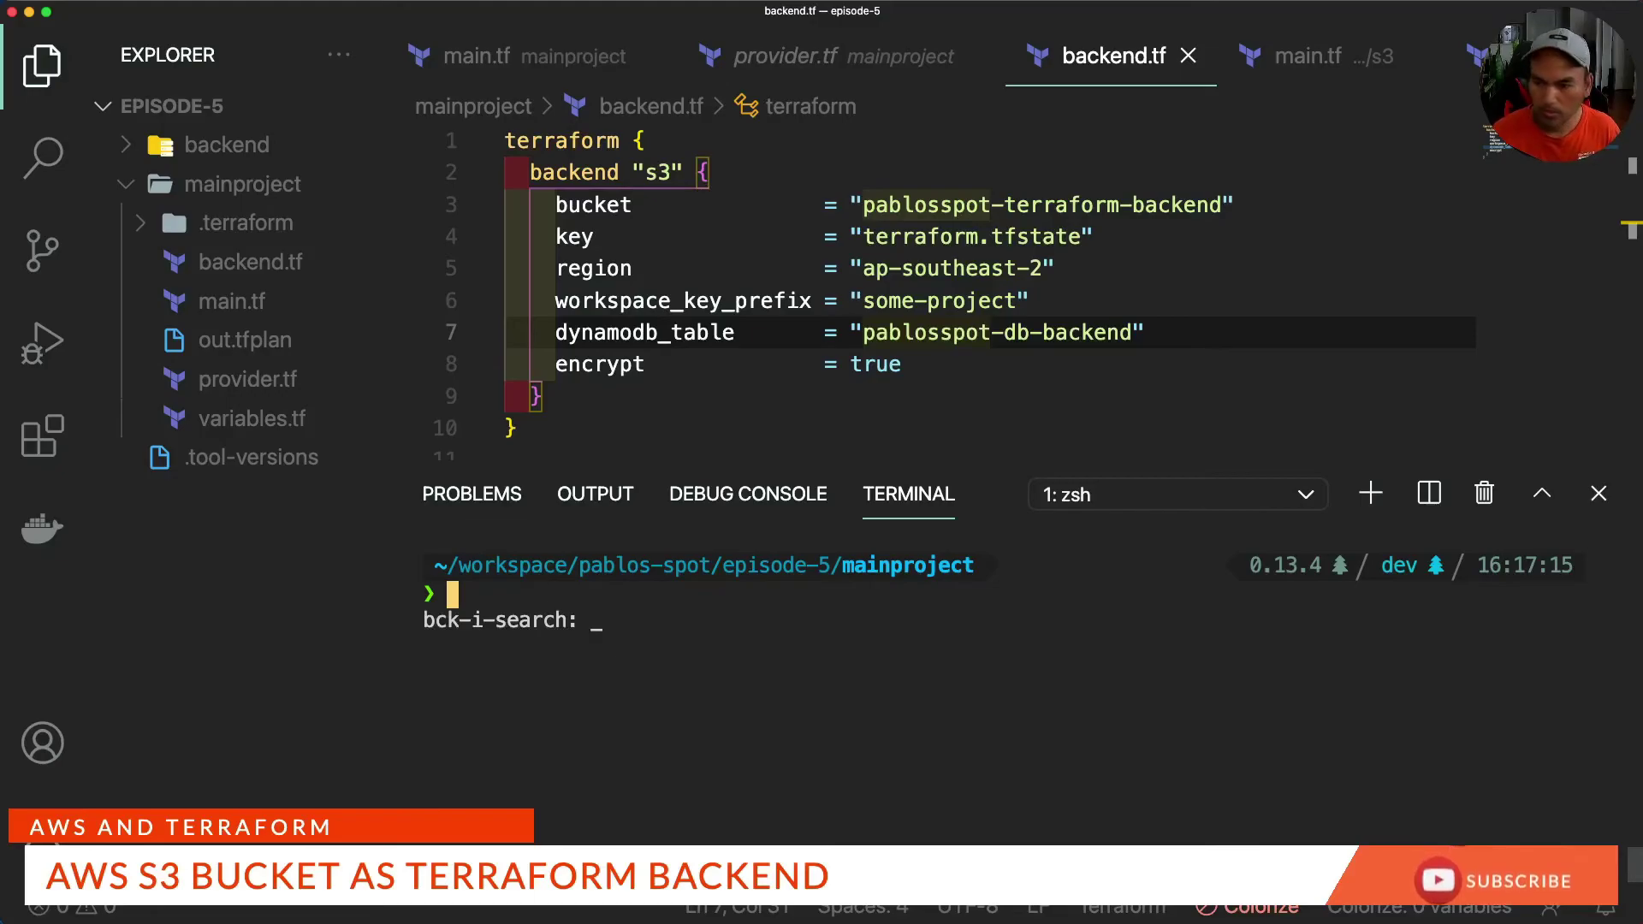
pyautogui.write('terraform appl')
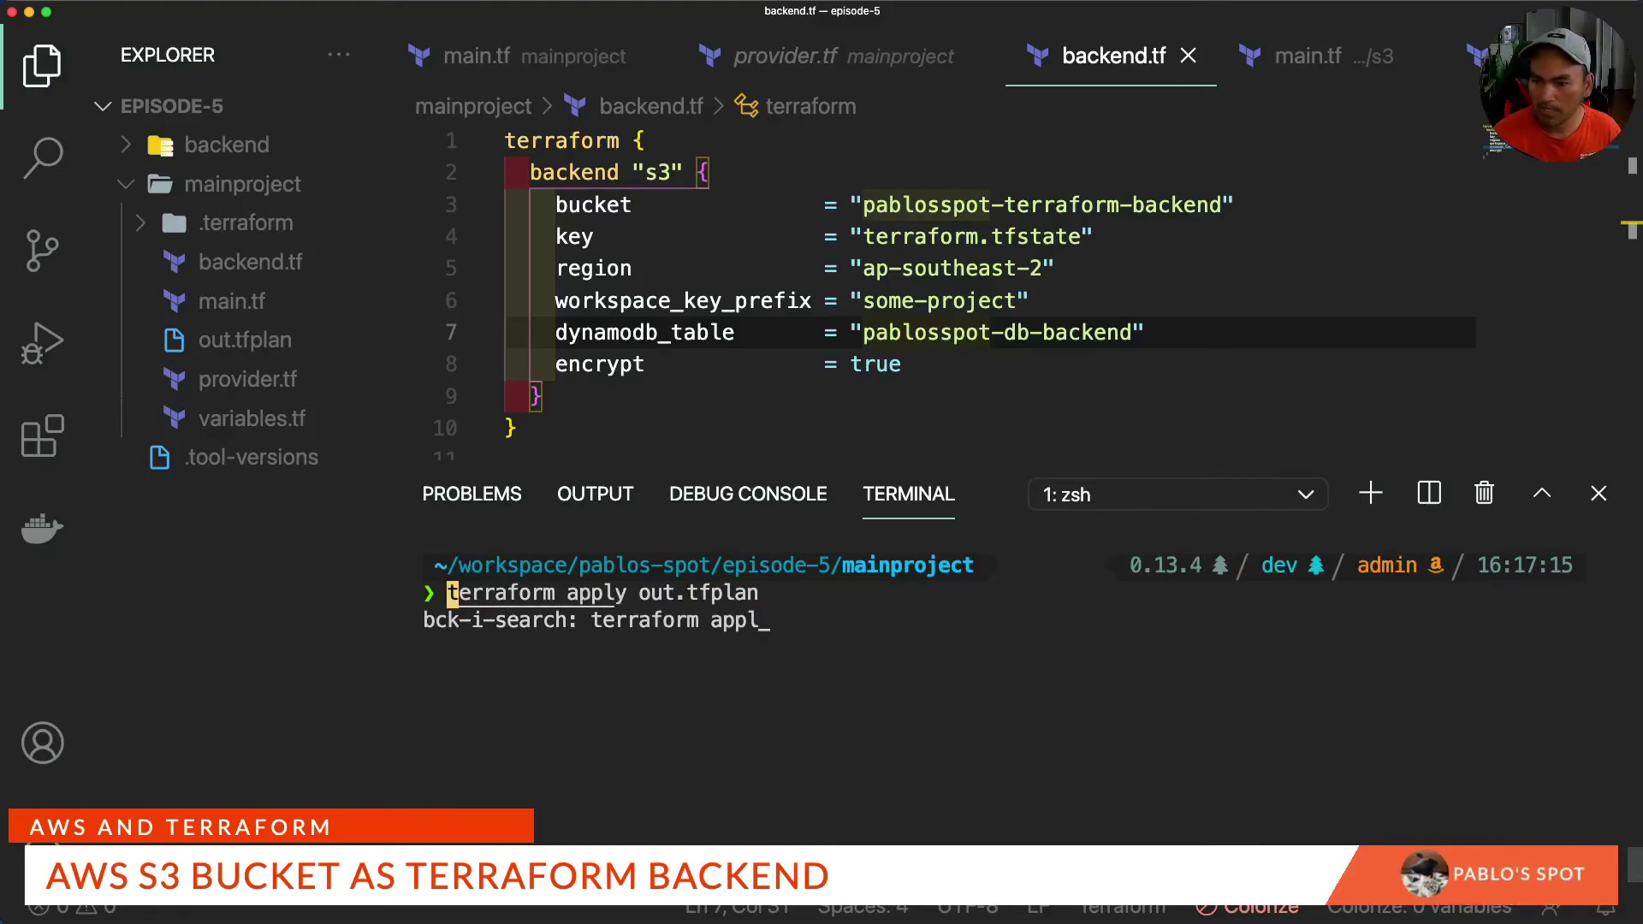
pyautogui.press('Return')
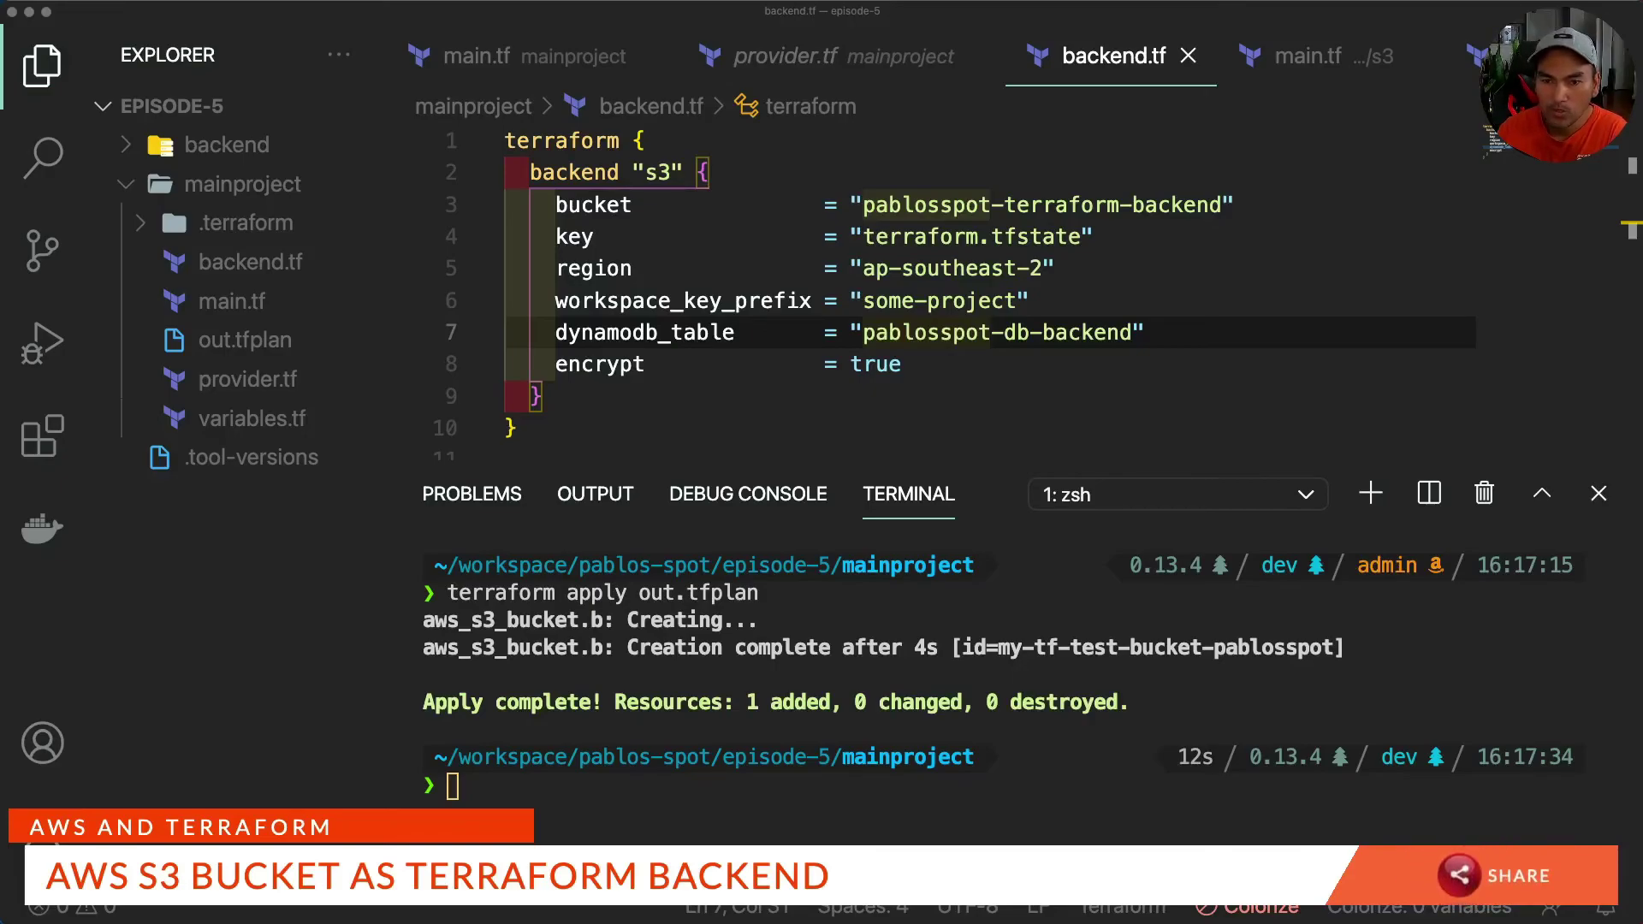
pyautogui.press('super+Tab')
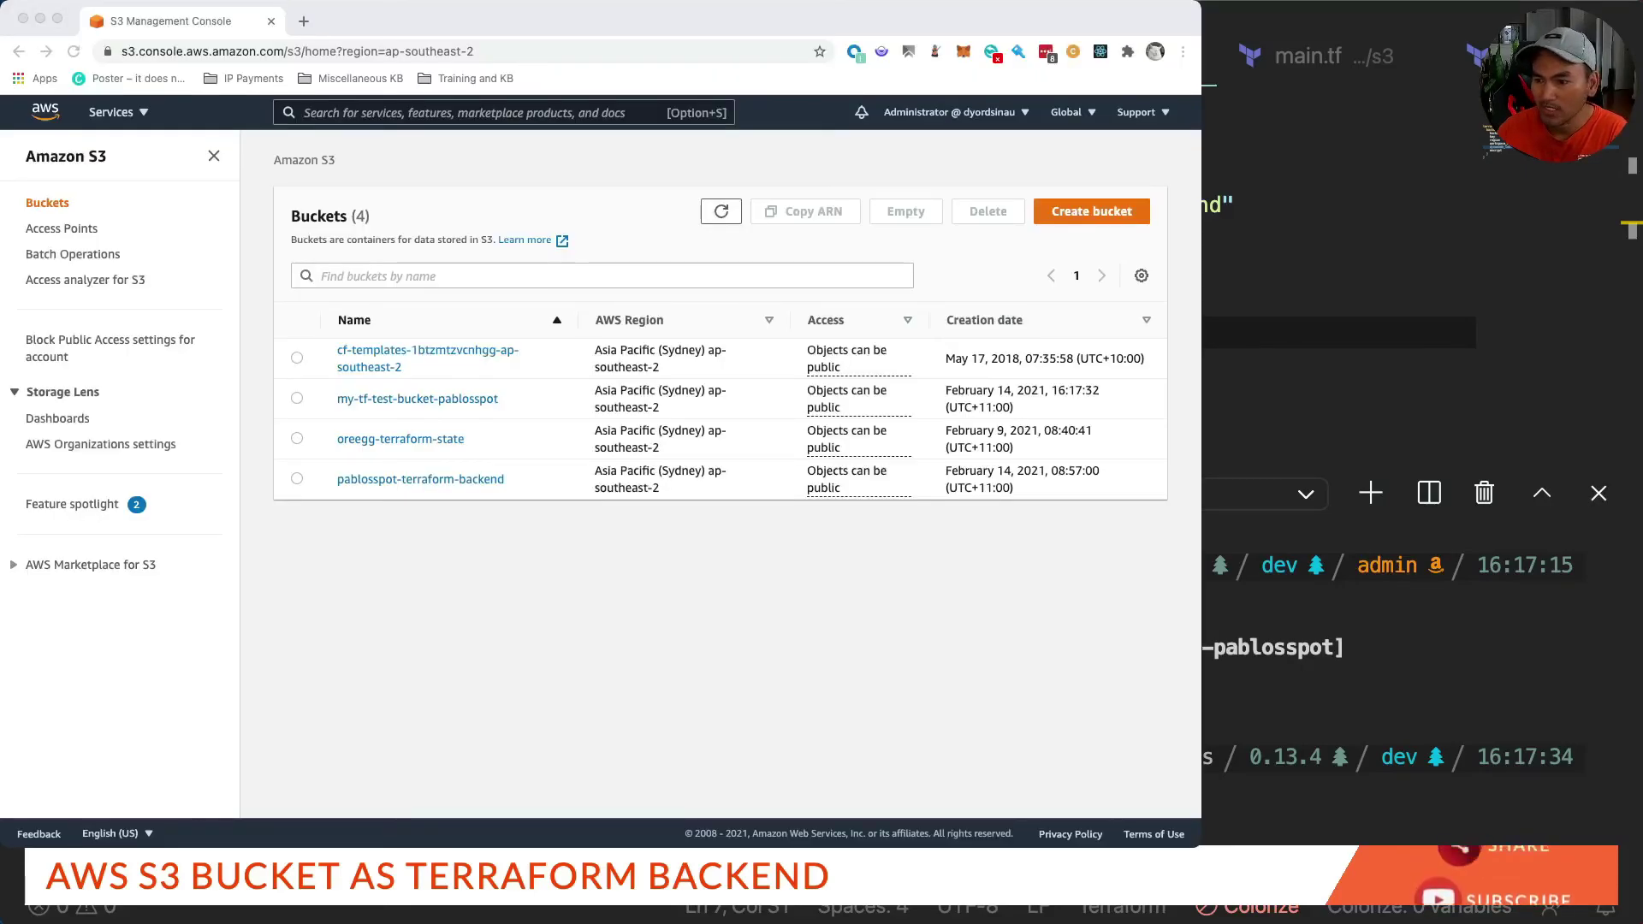
# Browse pablosspot-terraform-backend to some-project/dev/ to reveal the terraform.tfstate file.
pyautogui.hotkey('alt', 's')
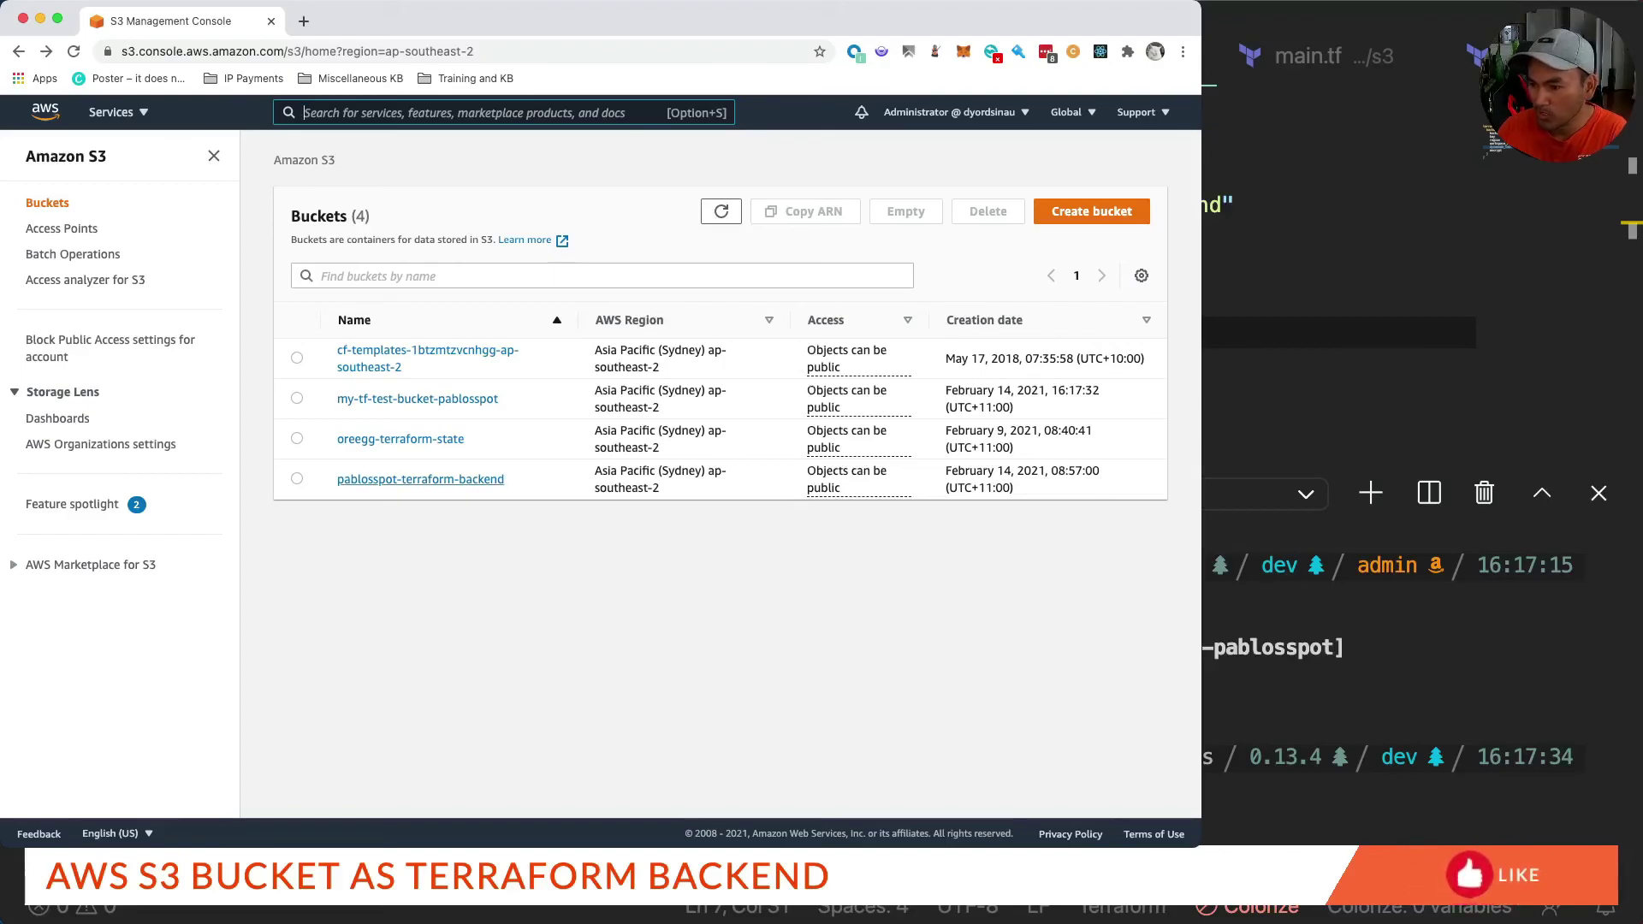
pyautogui.click(421, 478)
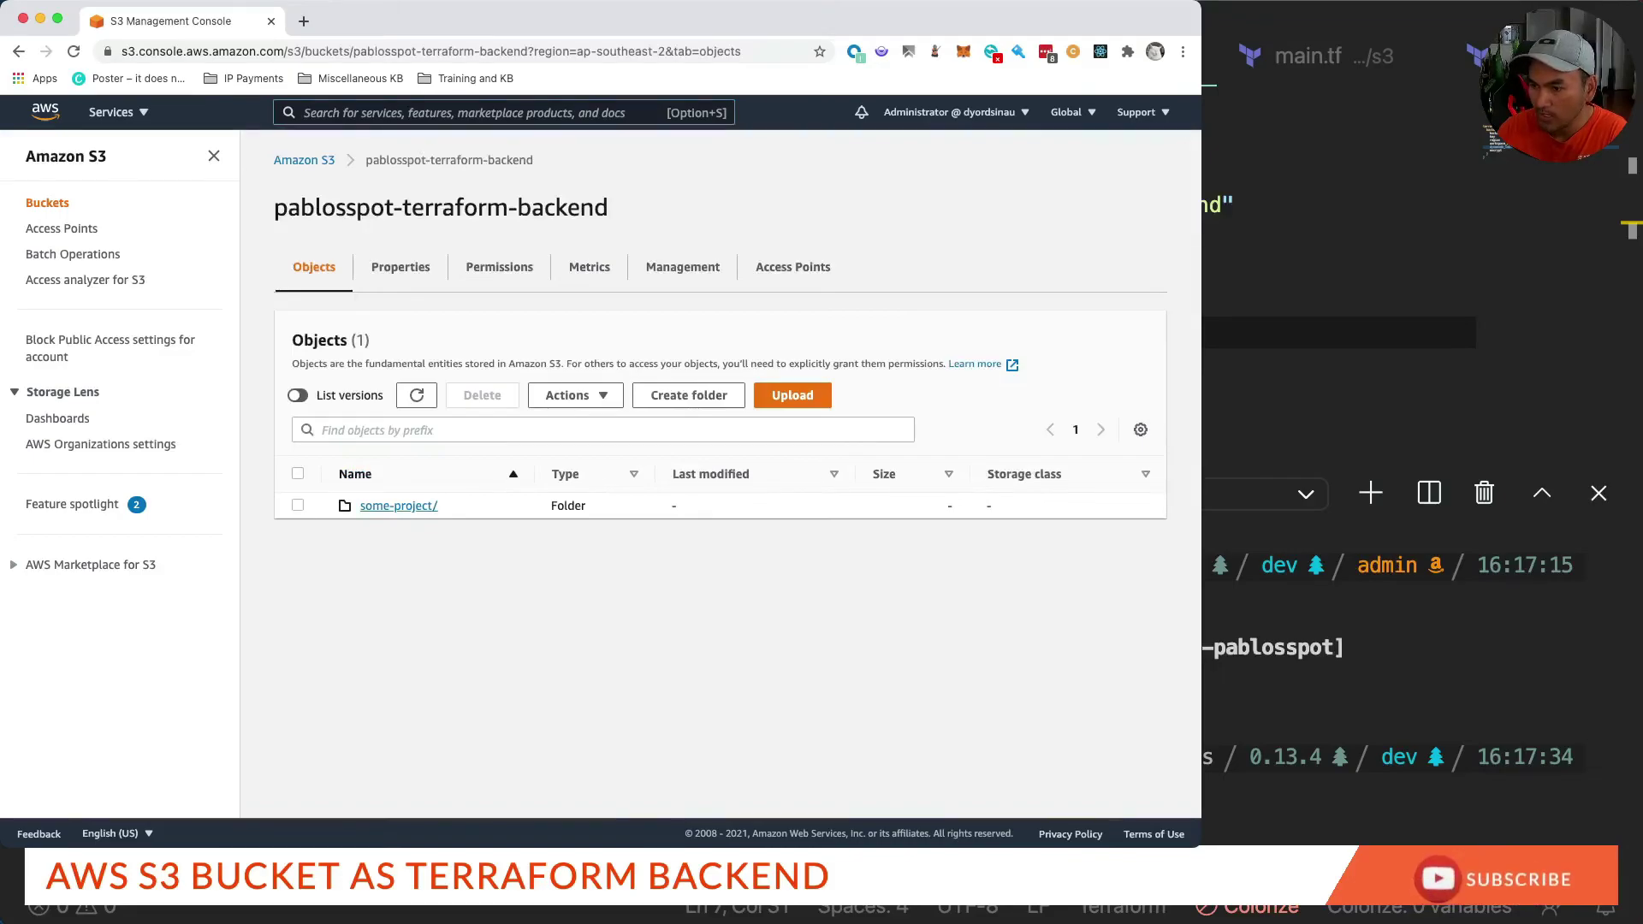
pyautogui.click(398, 505)
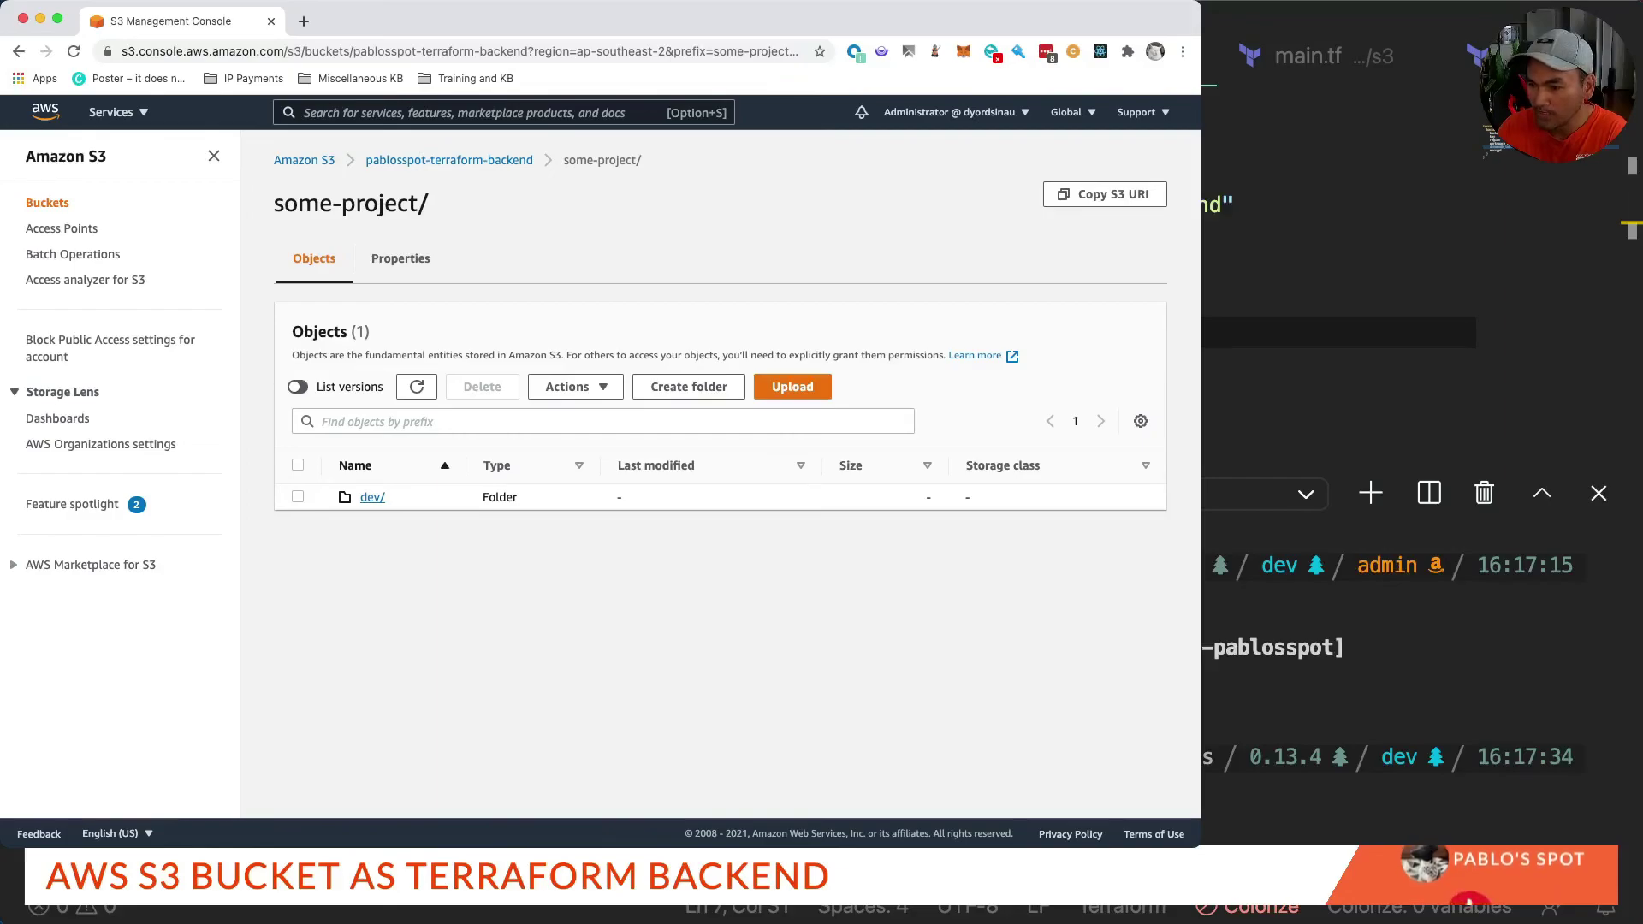
pyautogui.click(371, 496)
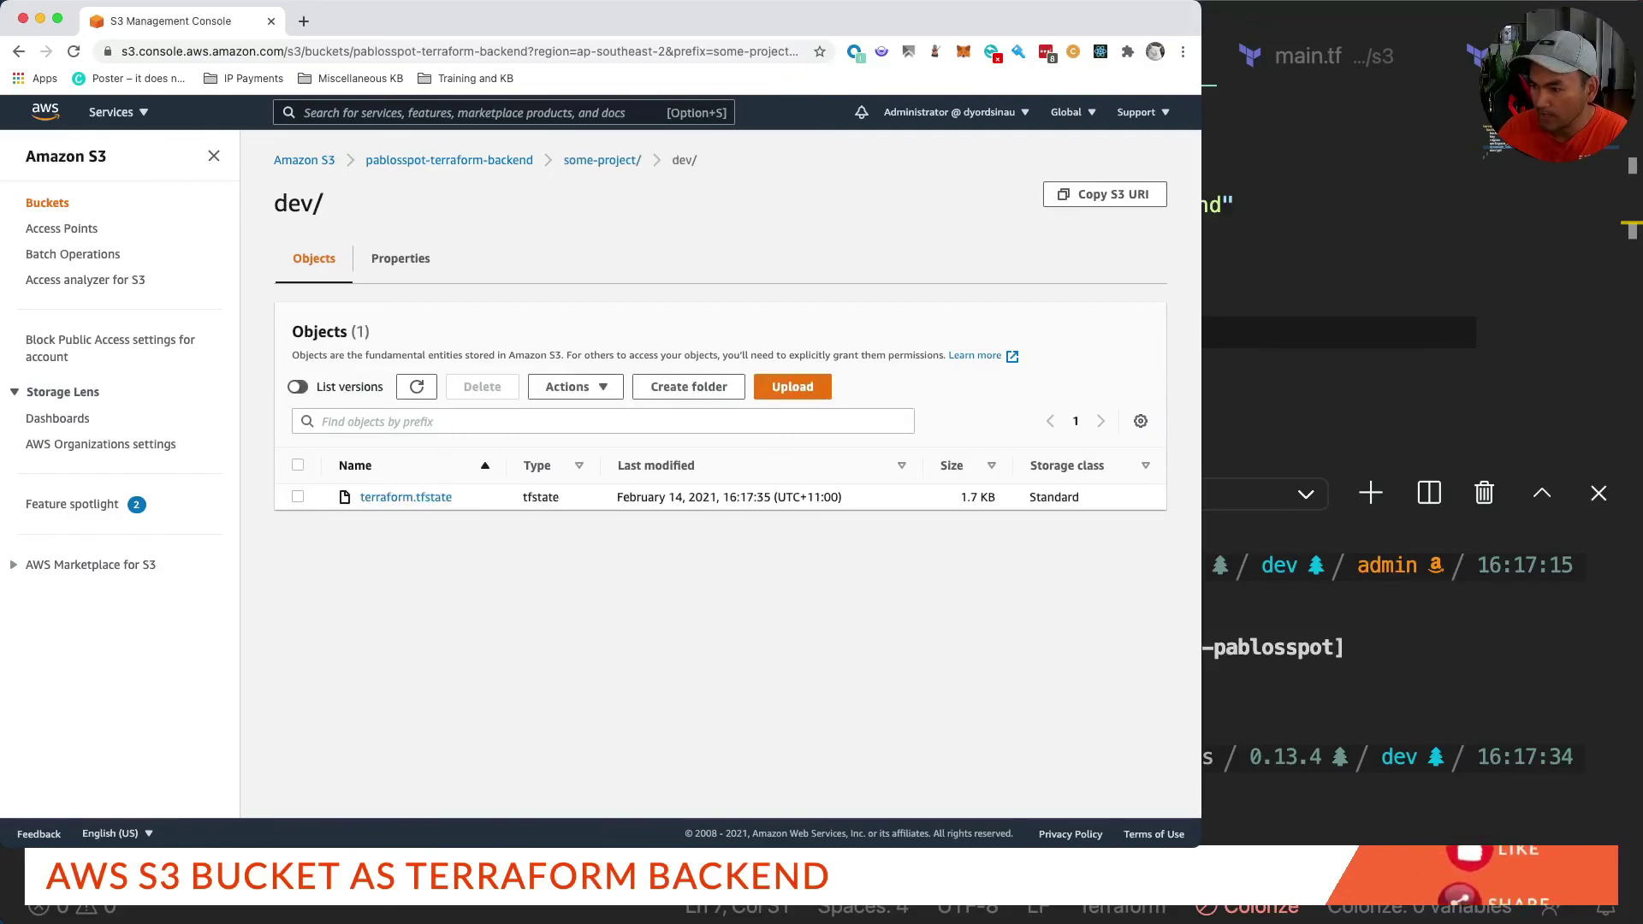